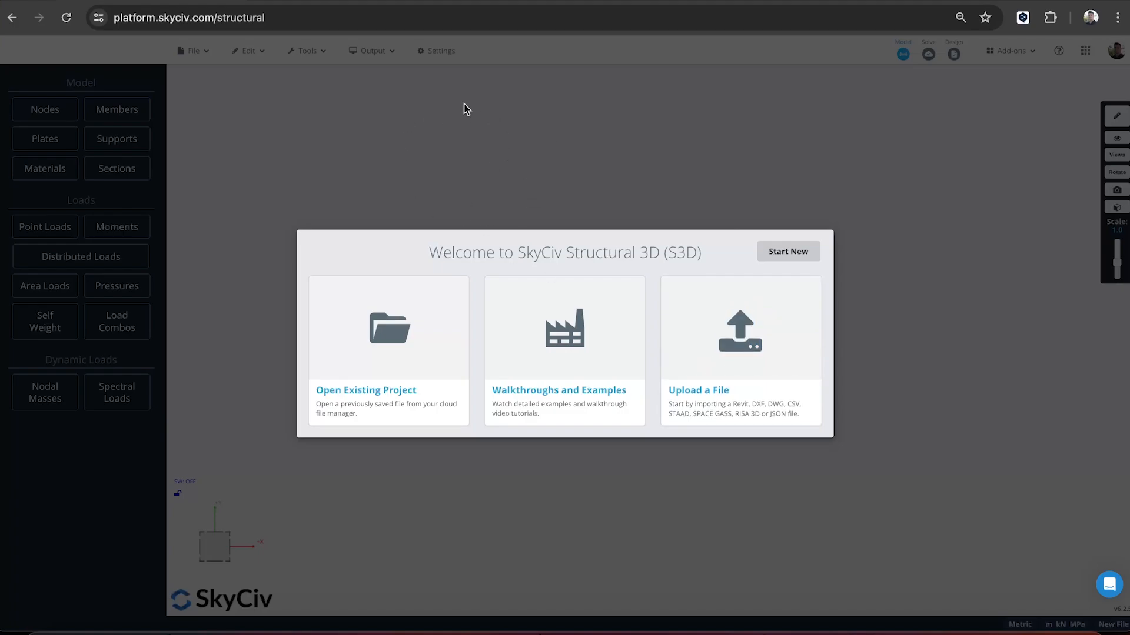
- Start a new model and create one node at the origin and a second at Y = 4 m directly above it
left_click(638, 161)
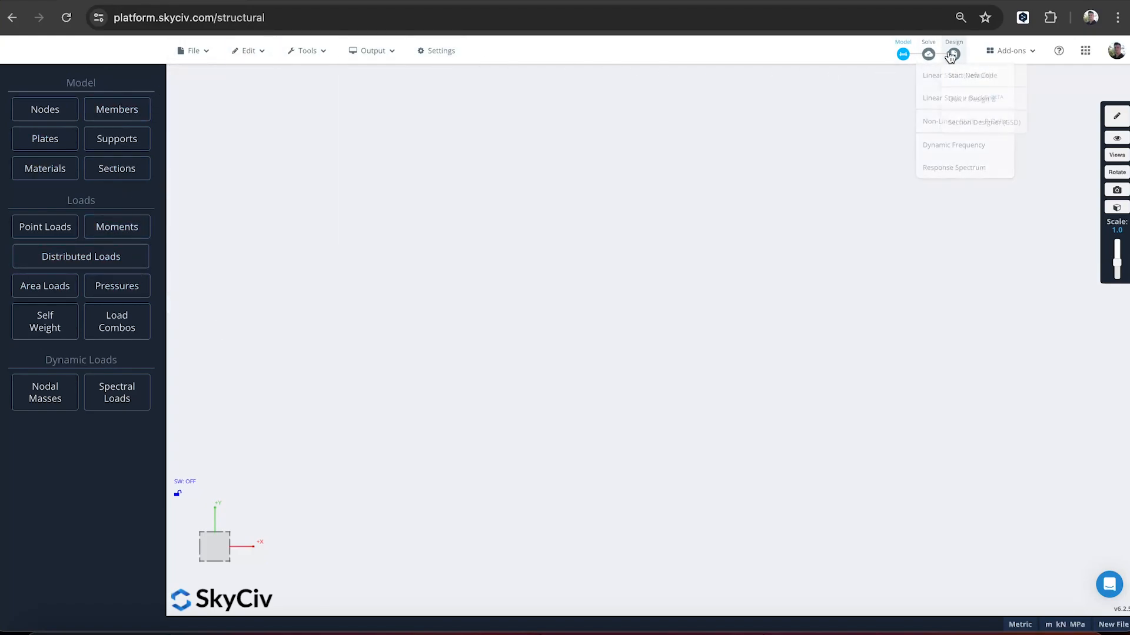
mouse_move(952, 56)
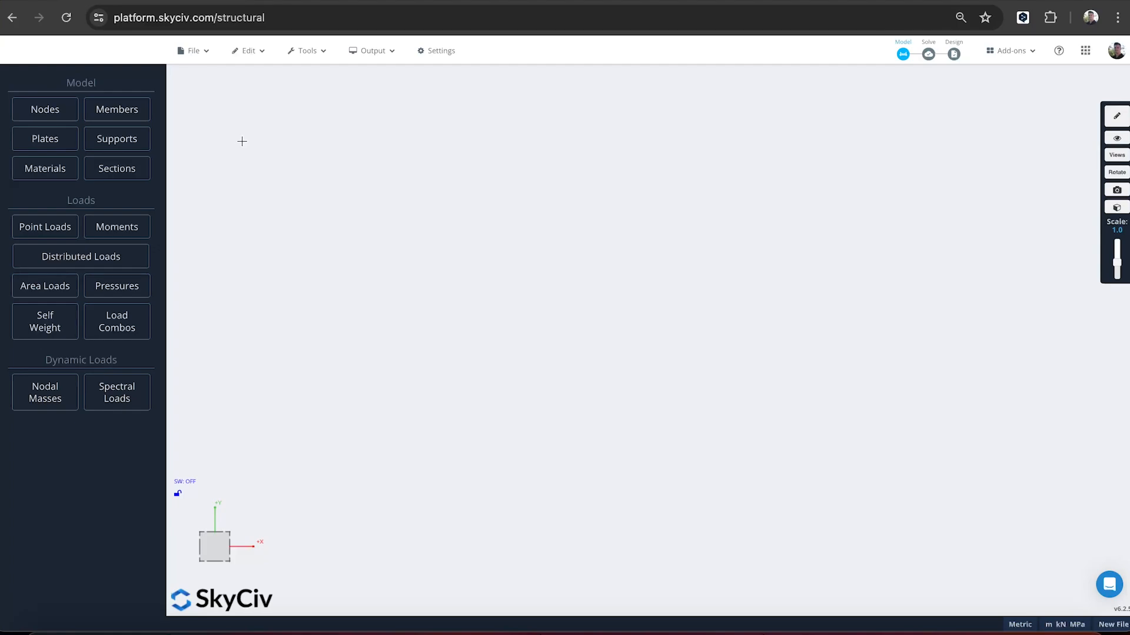
left_click(43, 112)
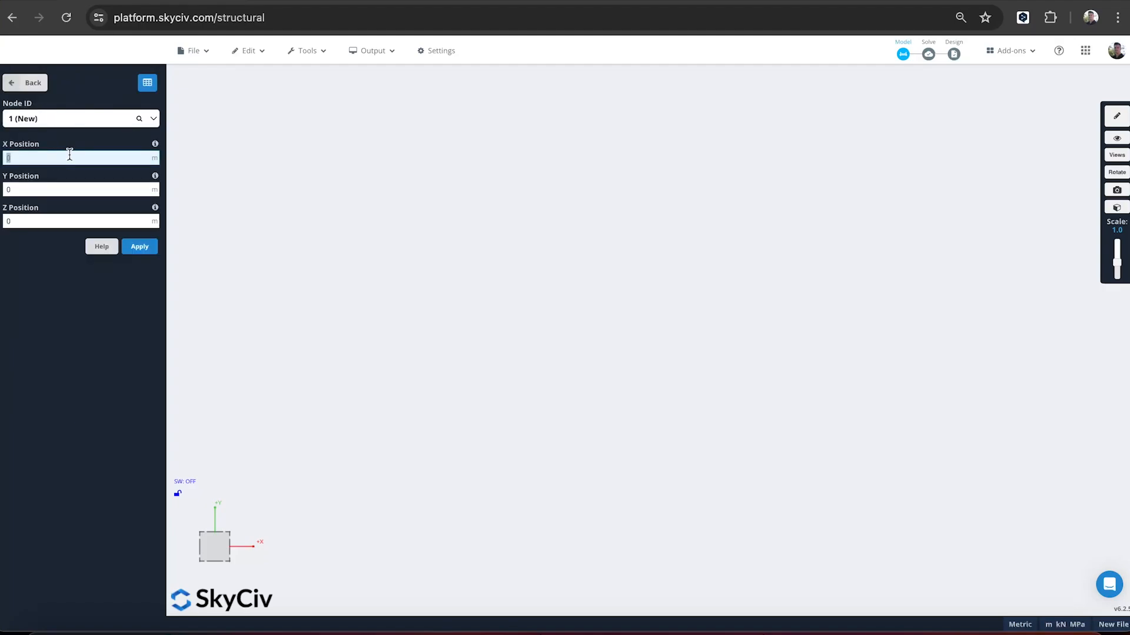
key("Return")
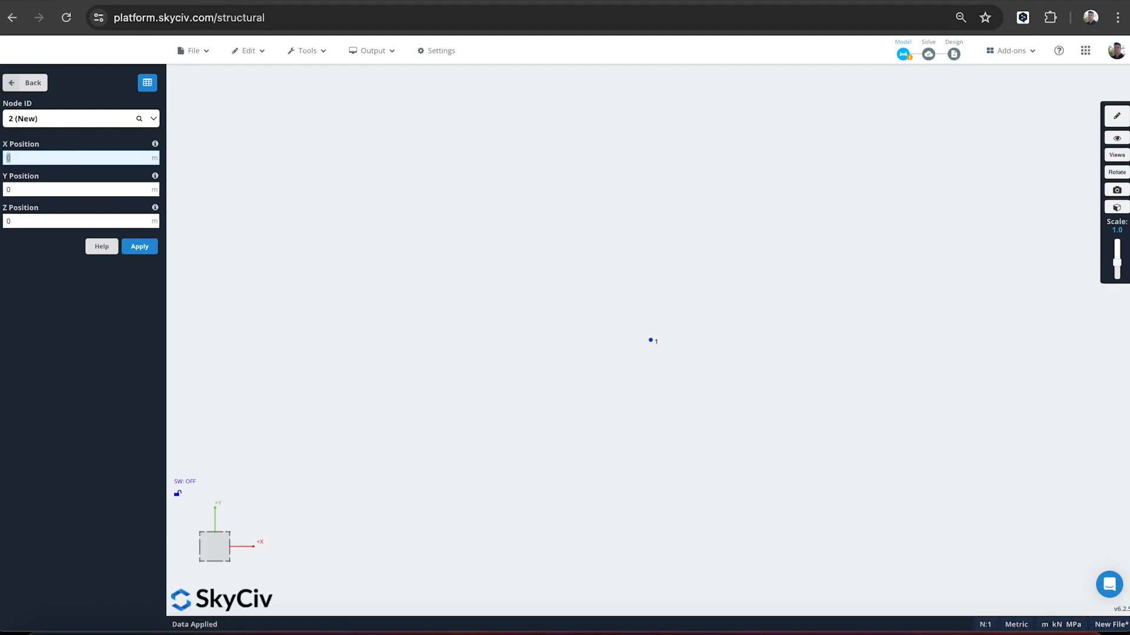
key("Tab")
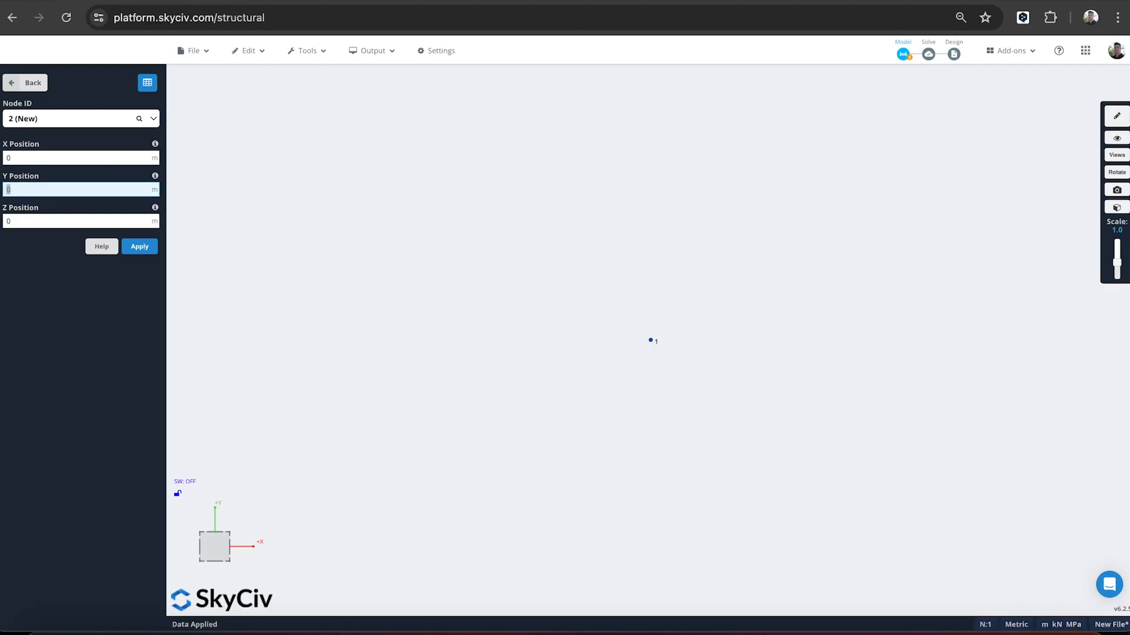
type("10")
key("Return")
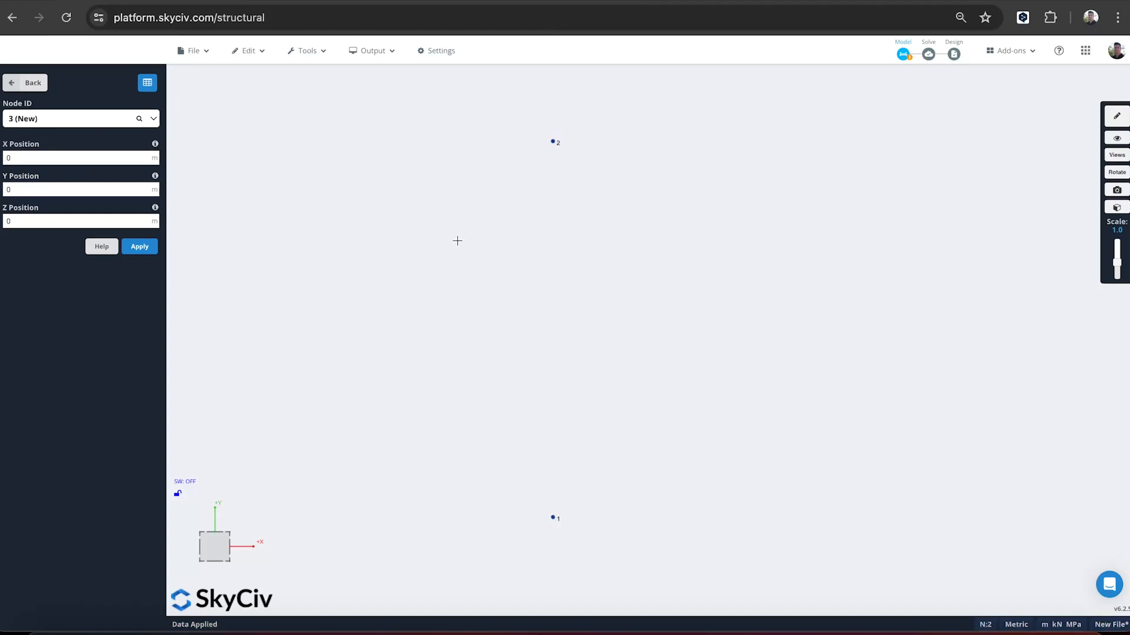
- Change the unit system to Imperial, keeping data conversion on, and check the upper node's coordinates
left_click(425, 62)
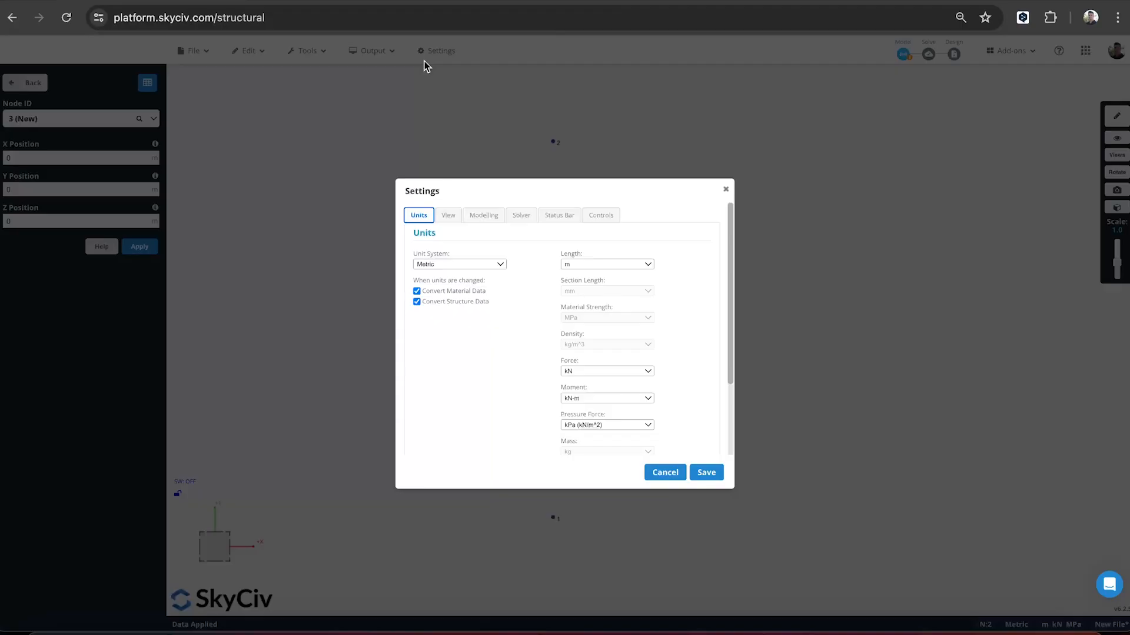
left_click(445, 264)
left_click(444, 276)
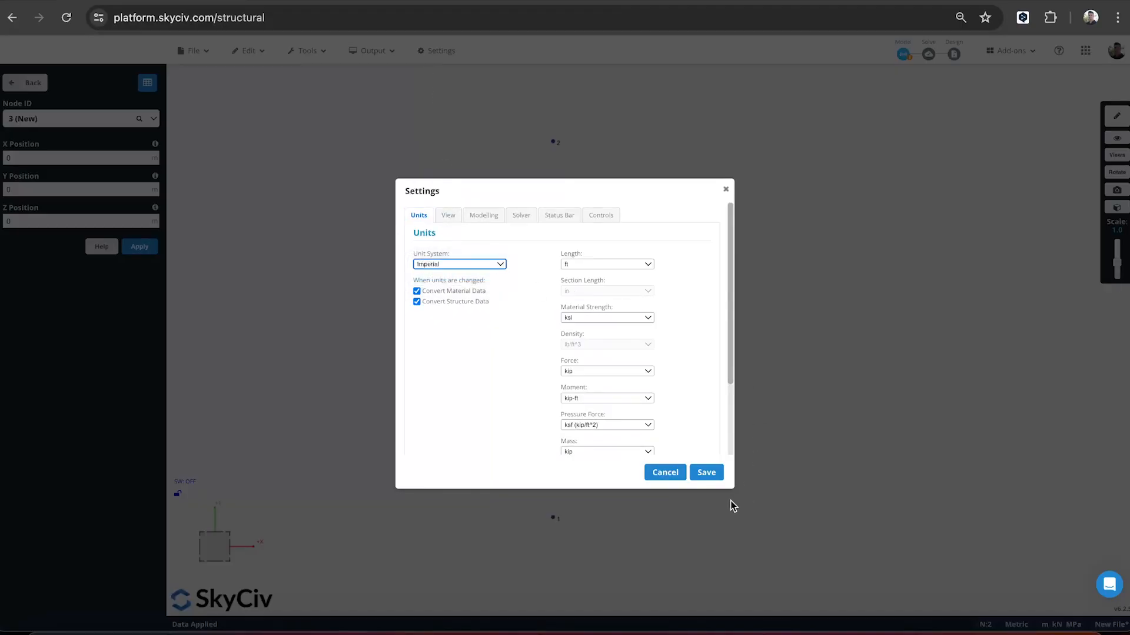
left_click(708, 473)
left_click(672, 483)
scroll(769, 283, "down", 4)
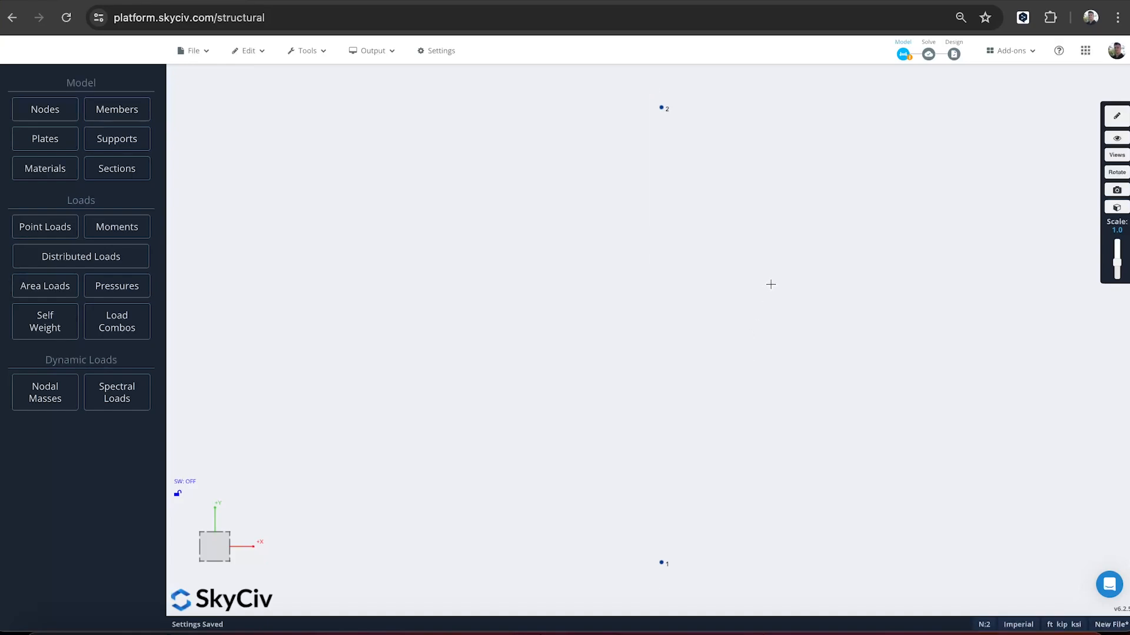
right_click_drag(739, 300, 604, 359)
left_click(536, 184)
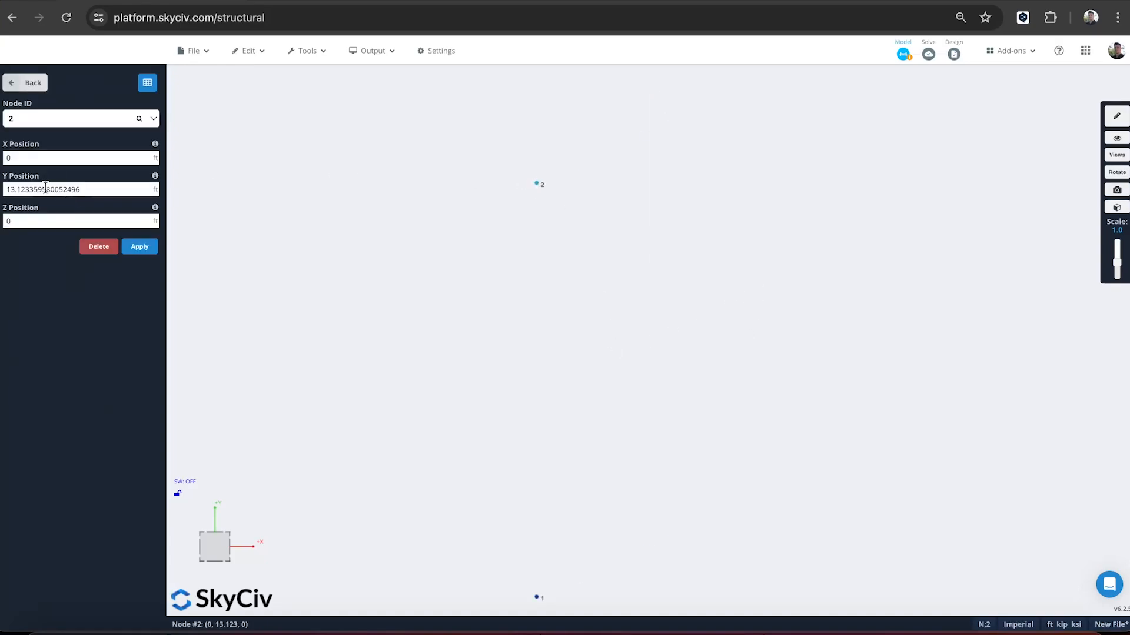
left_click(14, 84)
scroll(516, 253, "down", 2)
right_click_drag(689, 270, 673, 235)
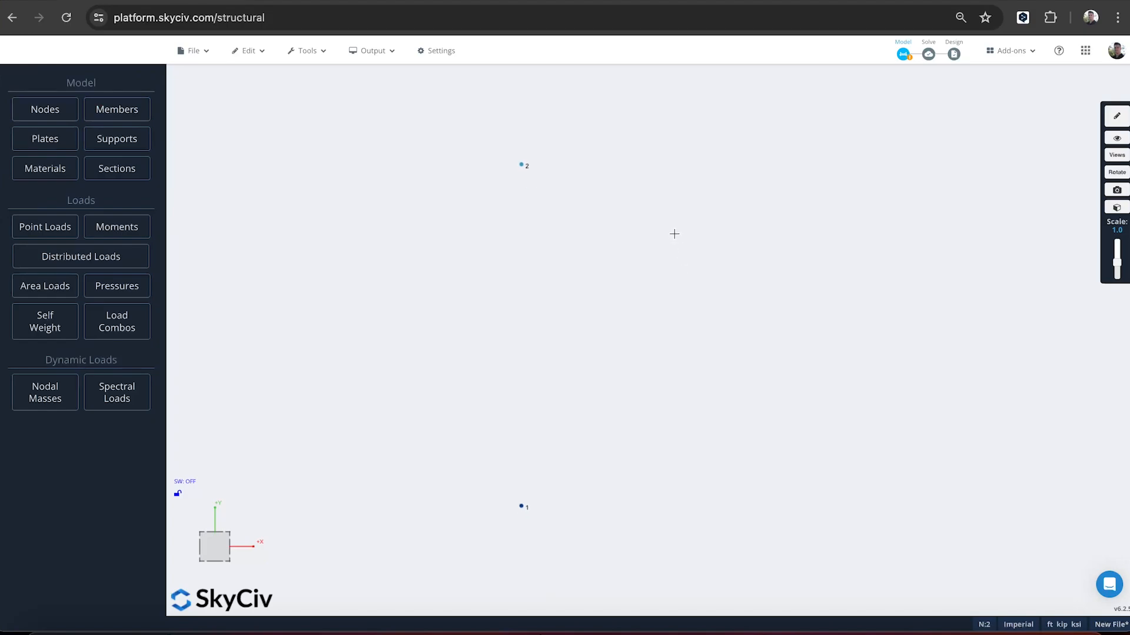
- Draw a vertical column member from node 1 to node 2
left_click(55, 112)
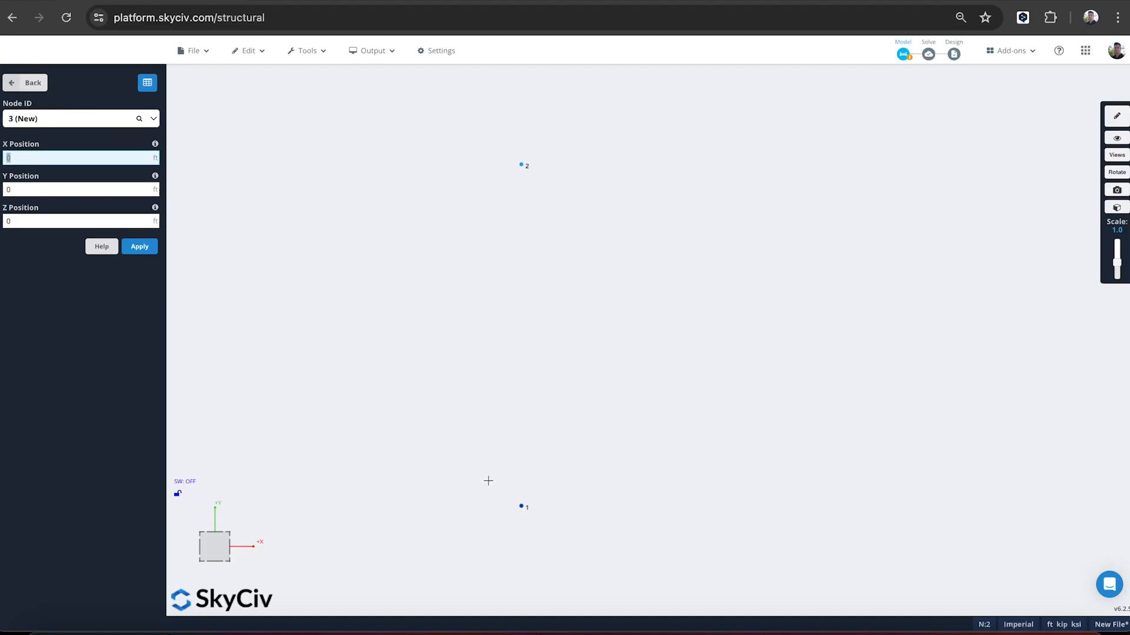
left_click(521, 506)
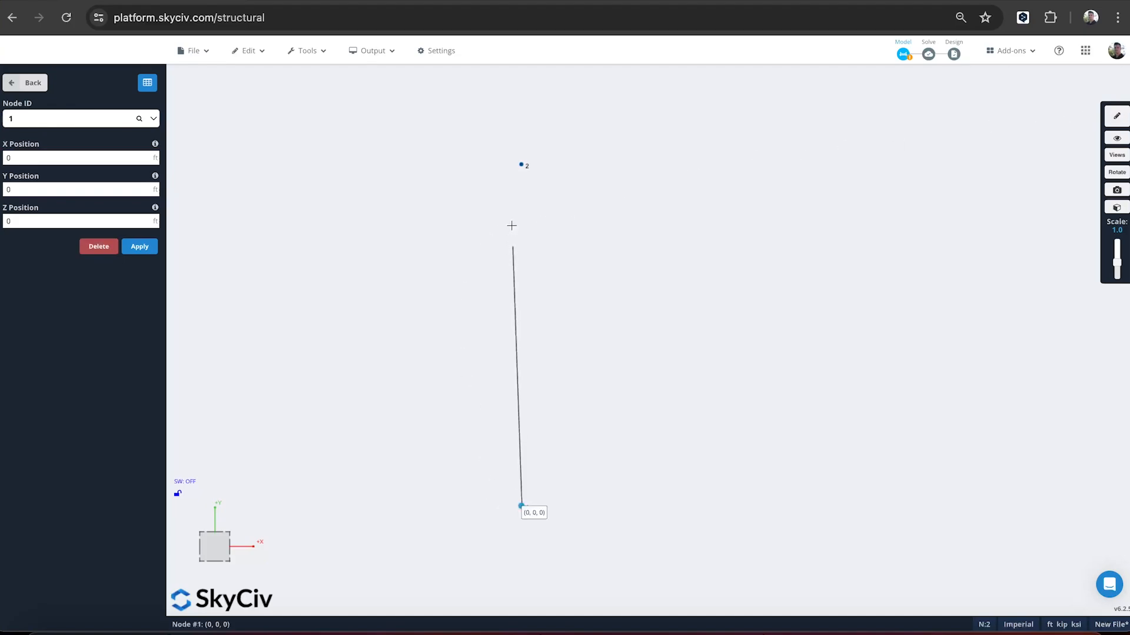
left_click(523, 165)
- With the Pen tool, draw a 15 ft beam along X from node 2 and a 13.12 ft column down from its far end
left_click_drag(724, 178, 708, 194)
scroll(709, 197, "down", 5)
right_click_drag(829, 227, 580, 265)
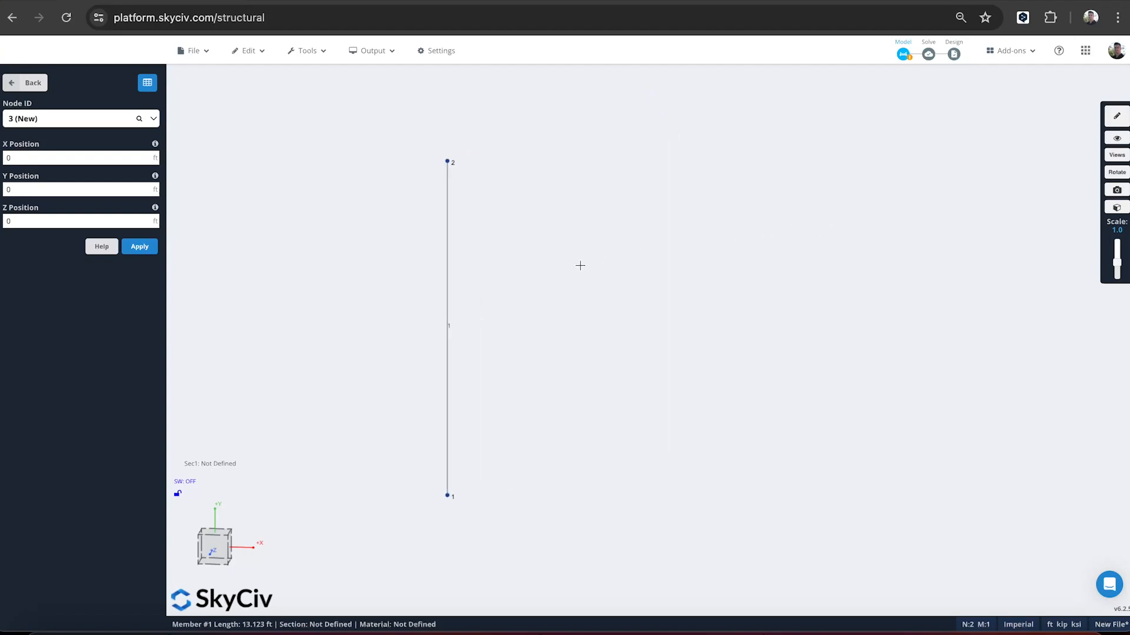
left_click(1116, 117)
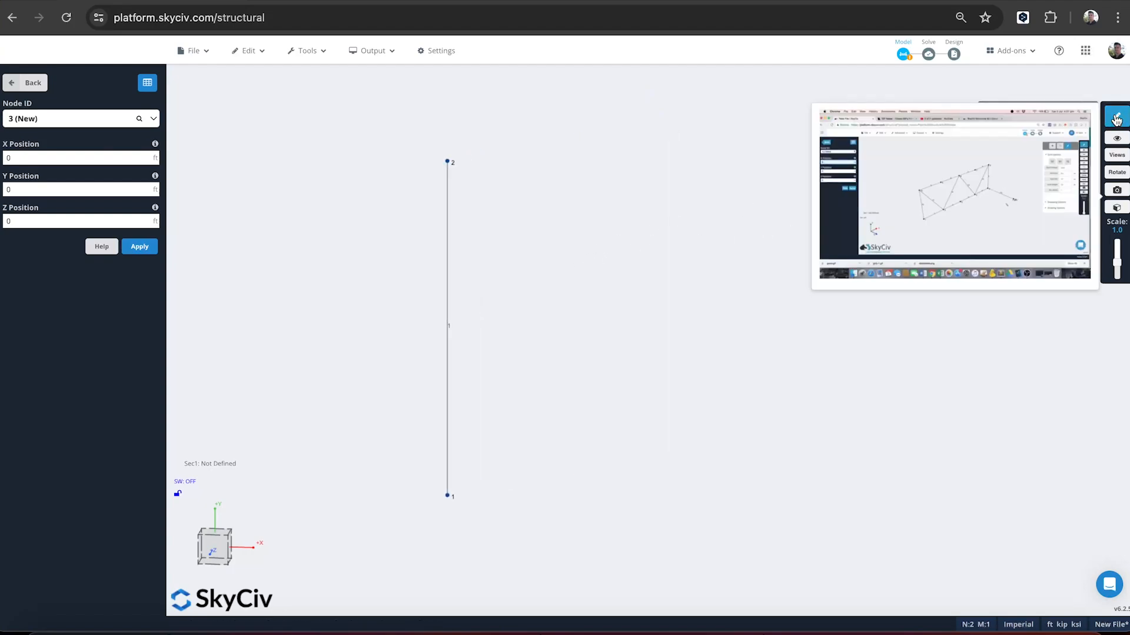
left_click(1062, 115)
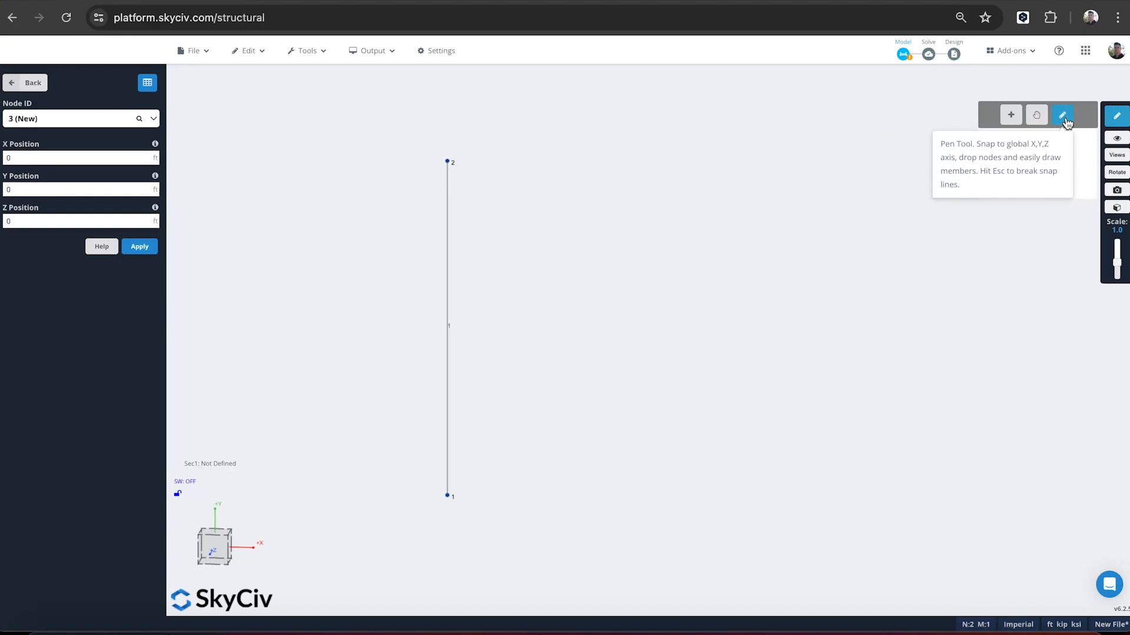
left_click(448, 162)
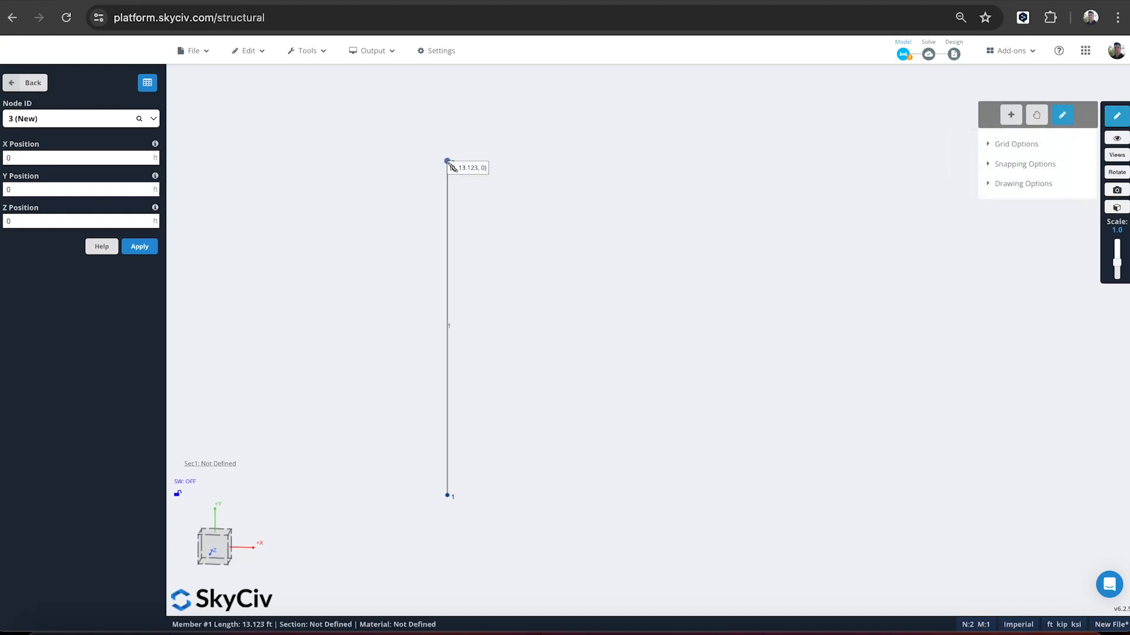
left_click(839, 178)
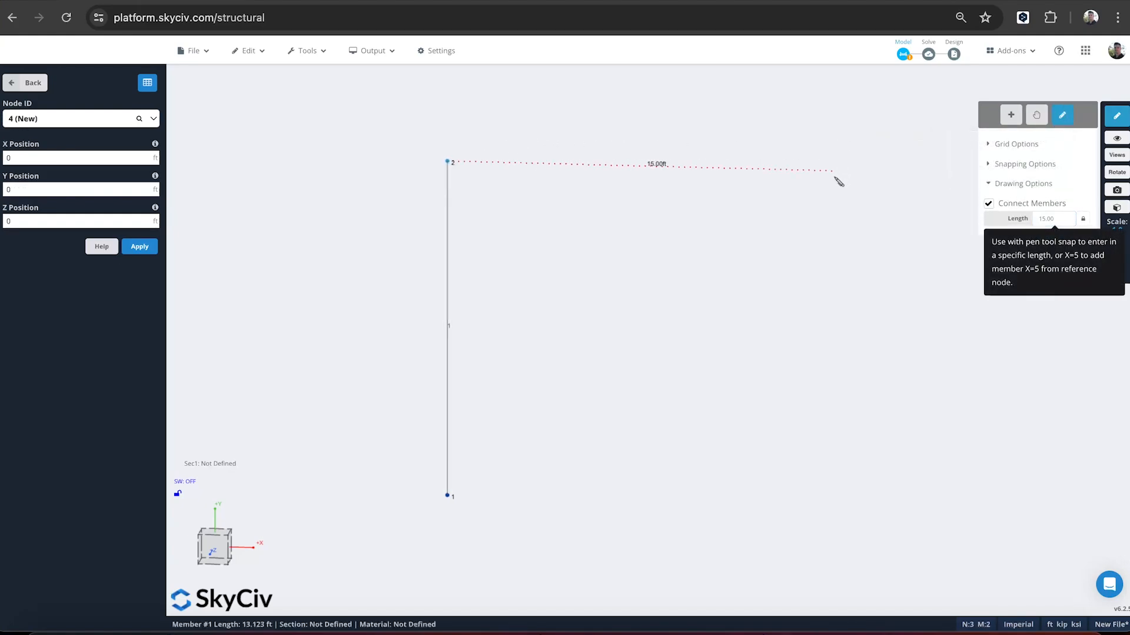
left_click(844, 502)
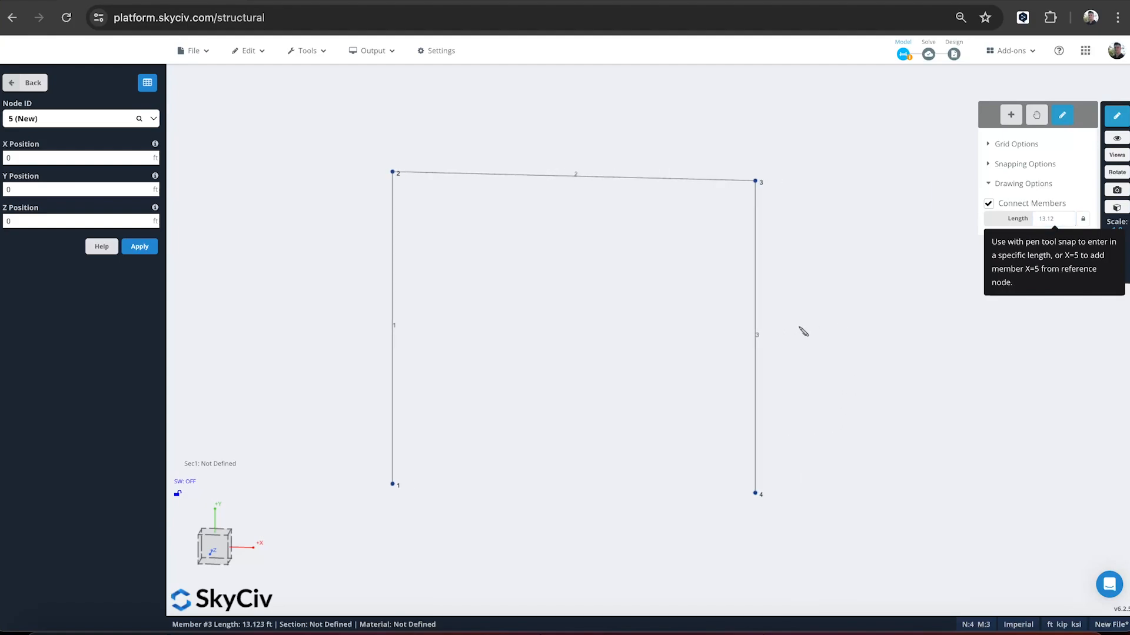
- Draw an 18.5 ft beam from node 2 in the negative Z direction and a 13.12 ft column down from its end
left_click_drag(842, 293, 760, 297)
scroll(813, 246, "down", 3)
right_click_drag(791, 215, 560, 306)
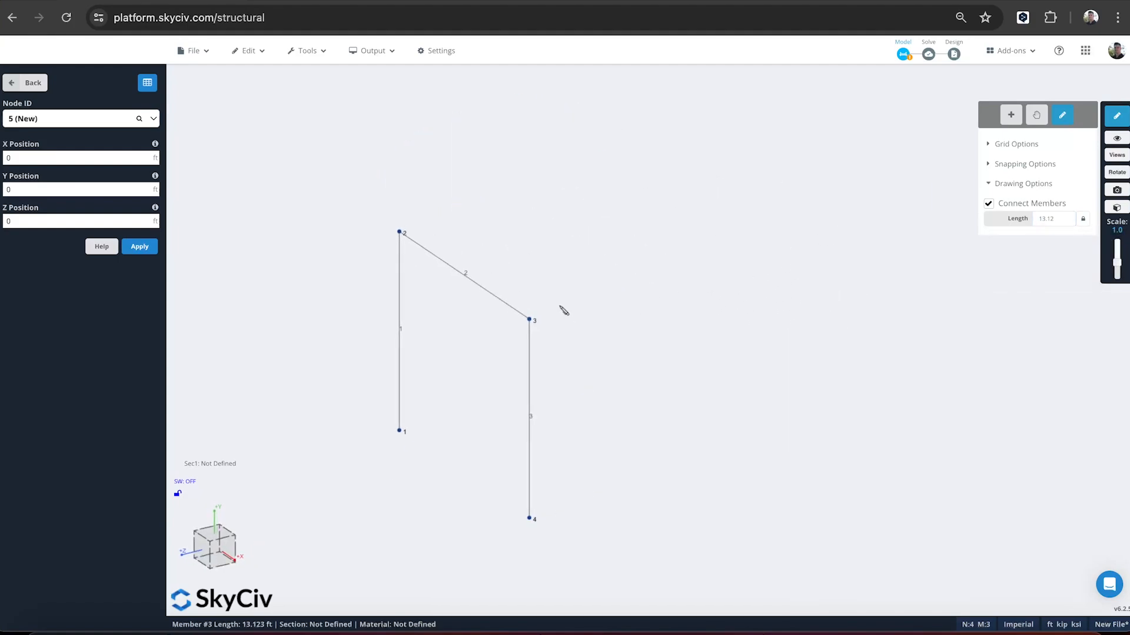
left_click(400, 231)
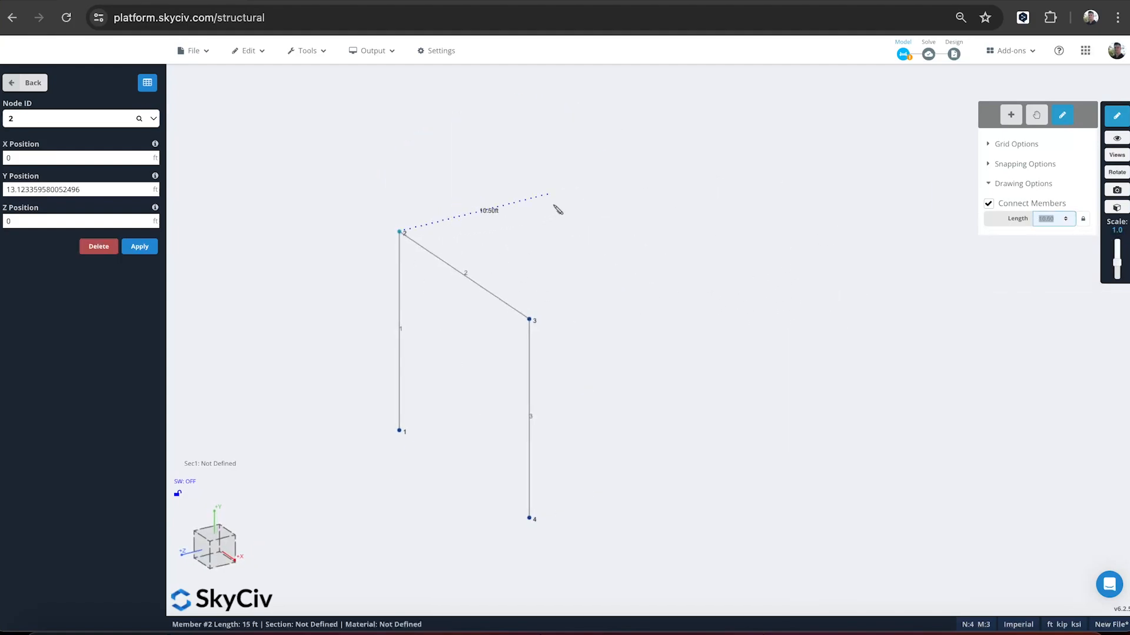
left_click(669, 173)
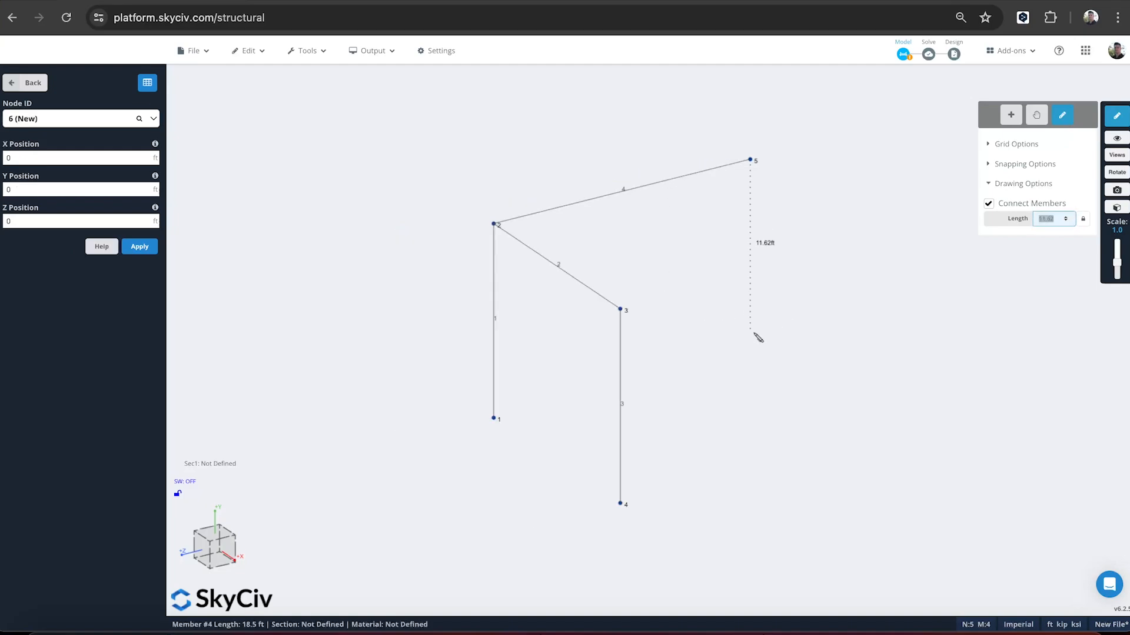
left_click(750, 355)
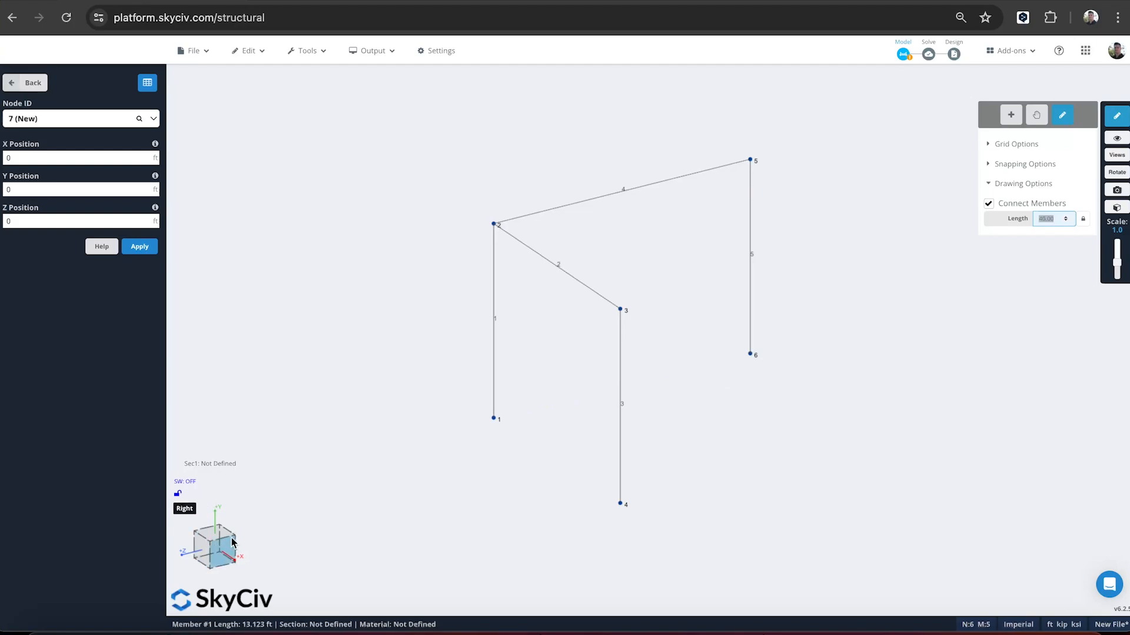
- Complete the frame with a 15 ft beam from node 5 along X, a column below its end, and a beam back to node 3
left_click(751, 160)
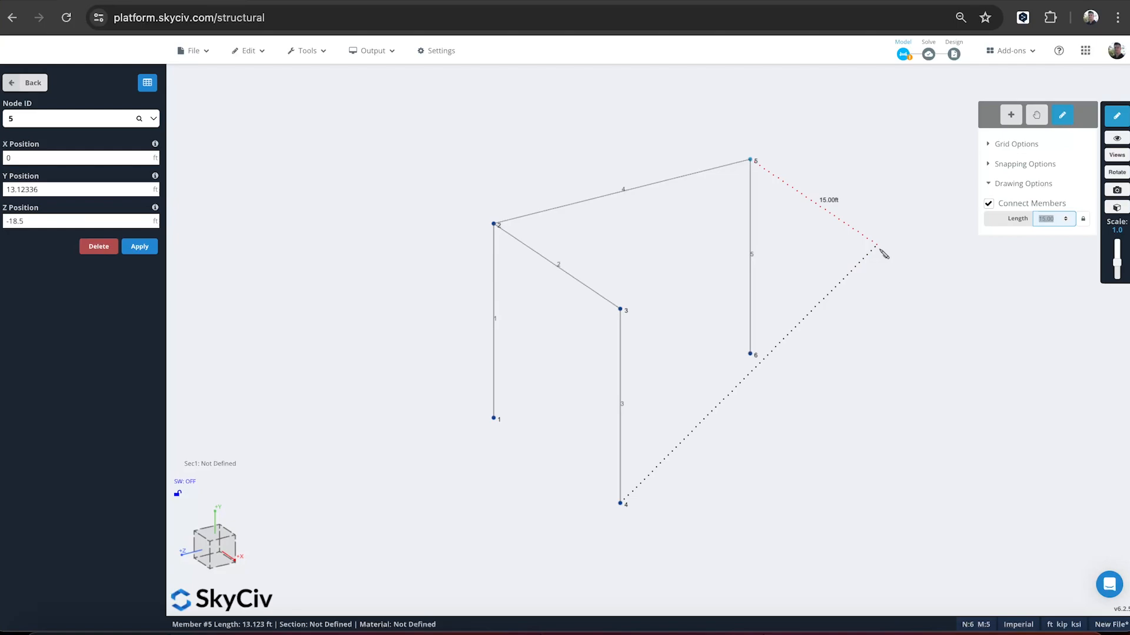
left_click(877, 245)
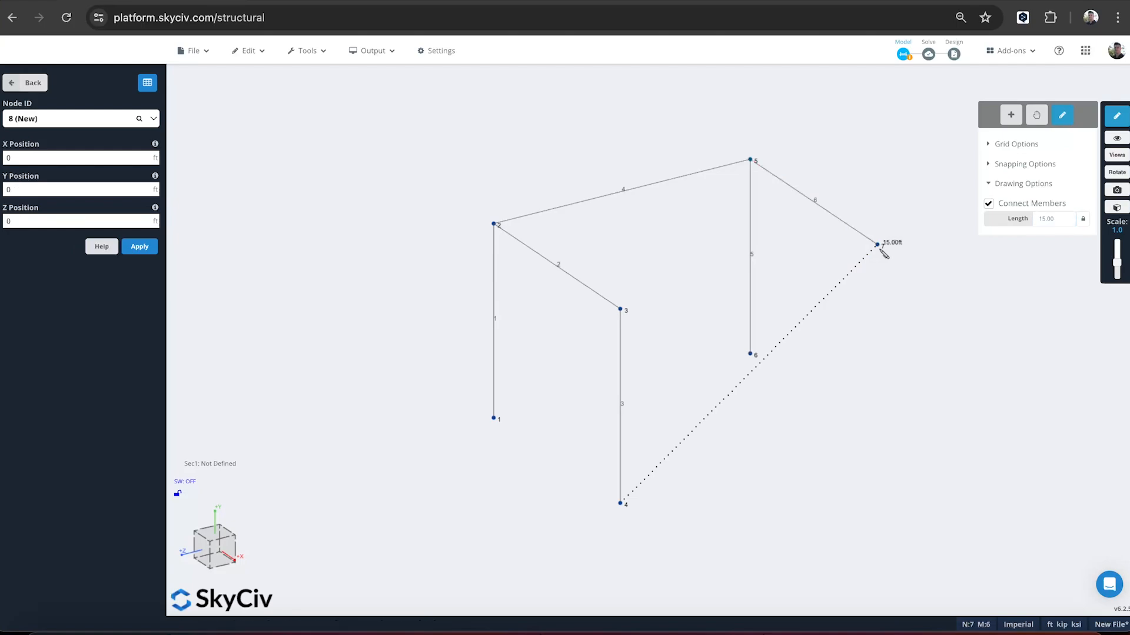
left_click(877, 439)
left_click(877, 245)
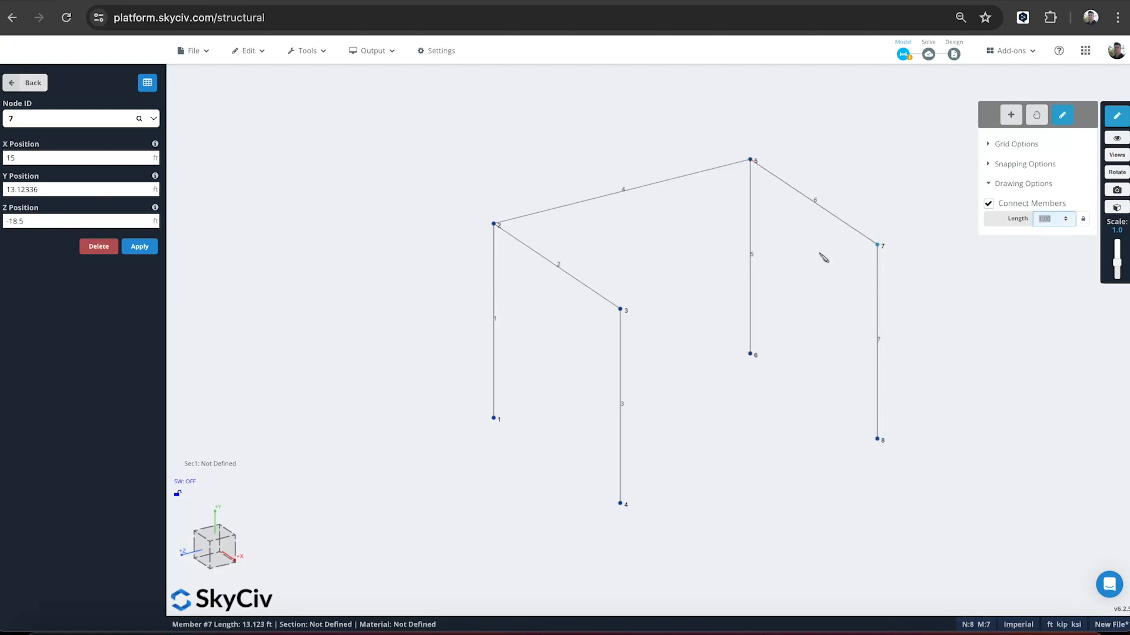
left_click(621, 309)
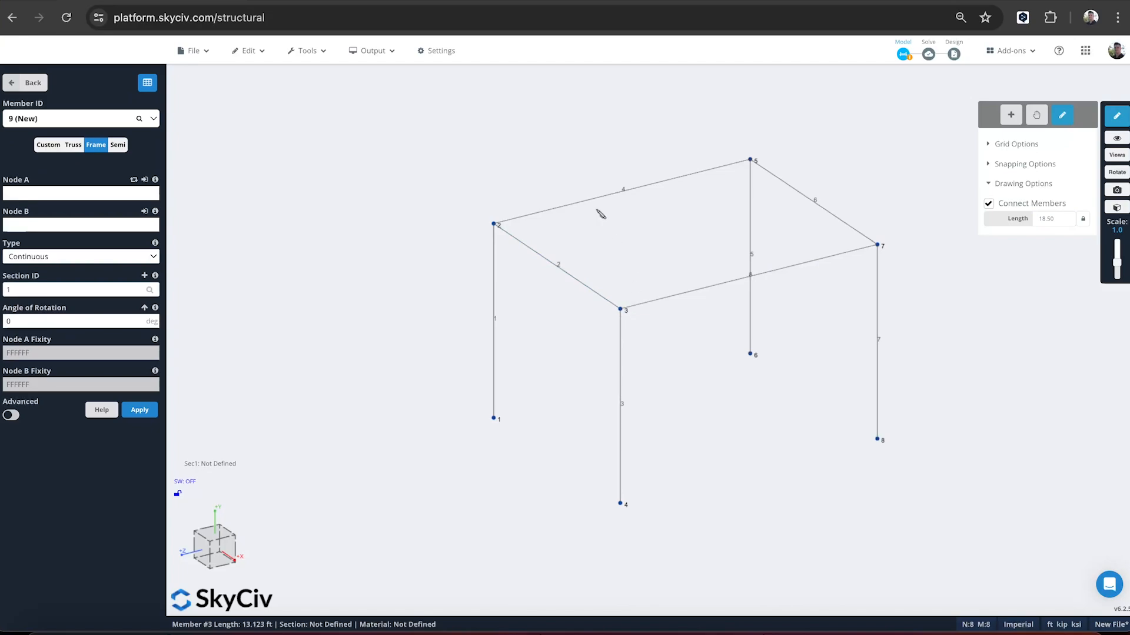
left_click(1011, 122)
right_click_drag(550, 126, 471, 174)
left_click_drag(471, 174, 509, 154)
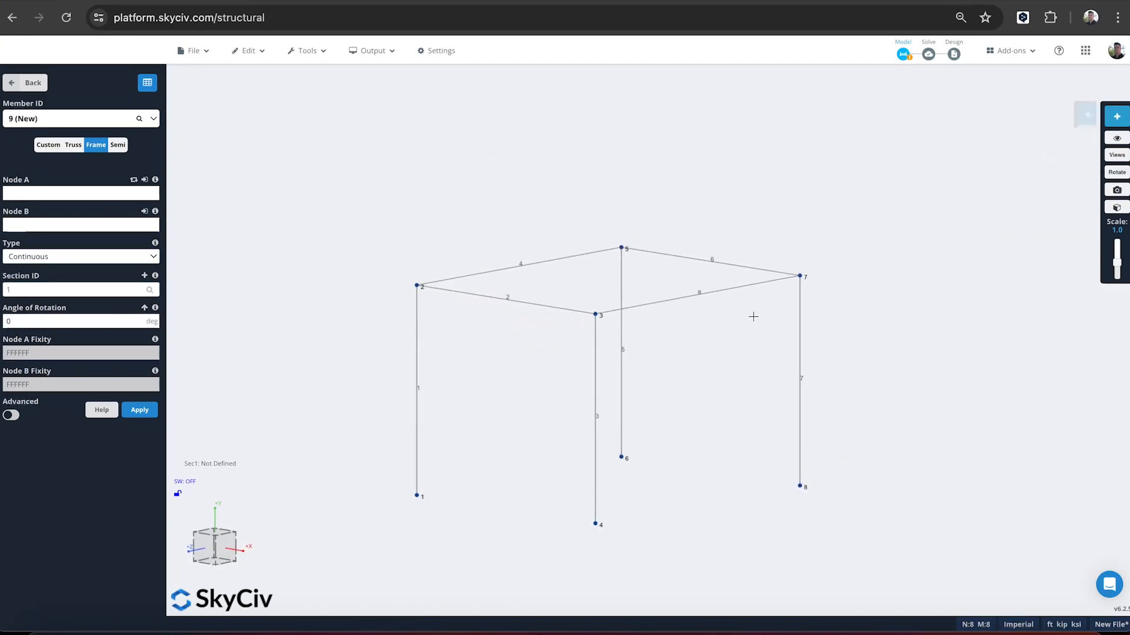
left_click_drag(617, 171, 522, 167)
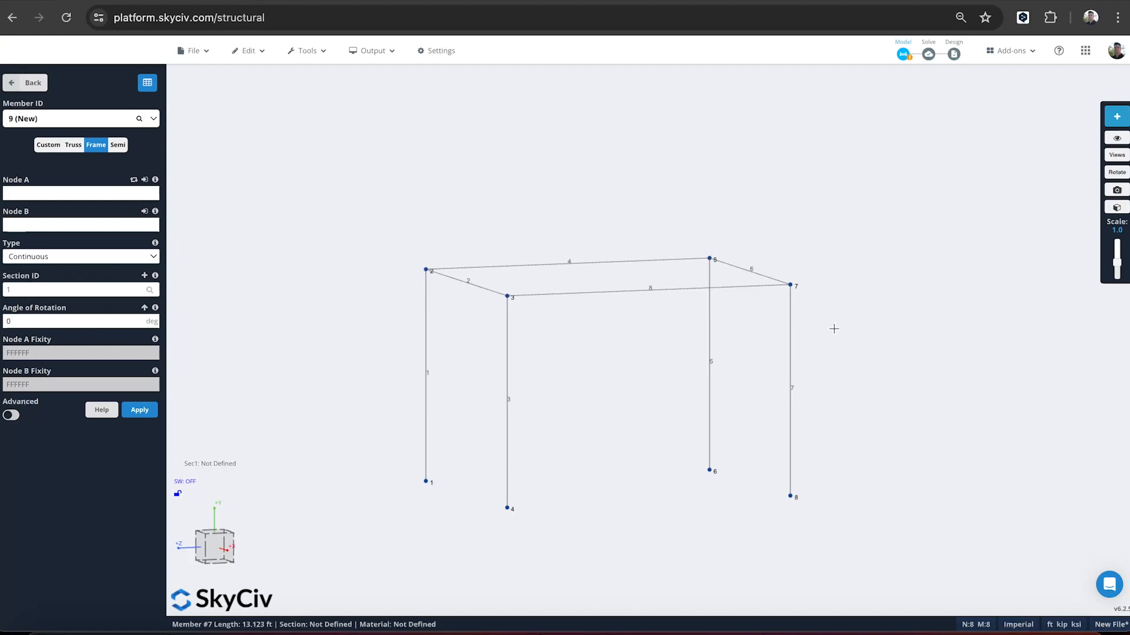
left_click_drag(872, 328, 758, 280)
left_click_drag(704, 265, 371, 213)
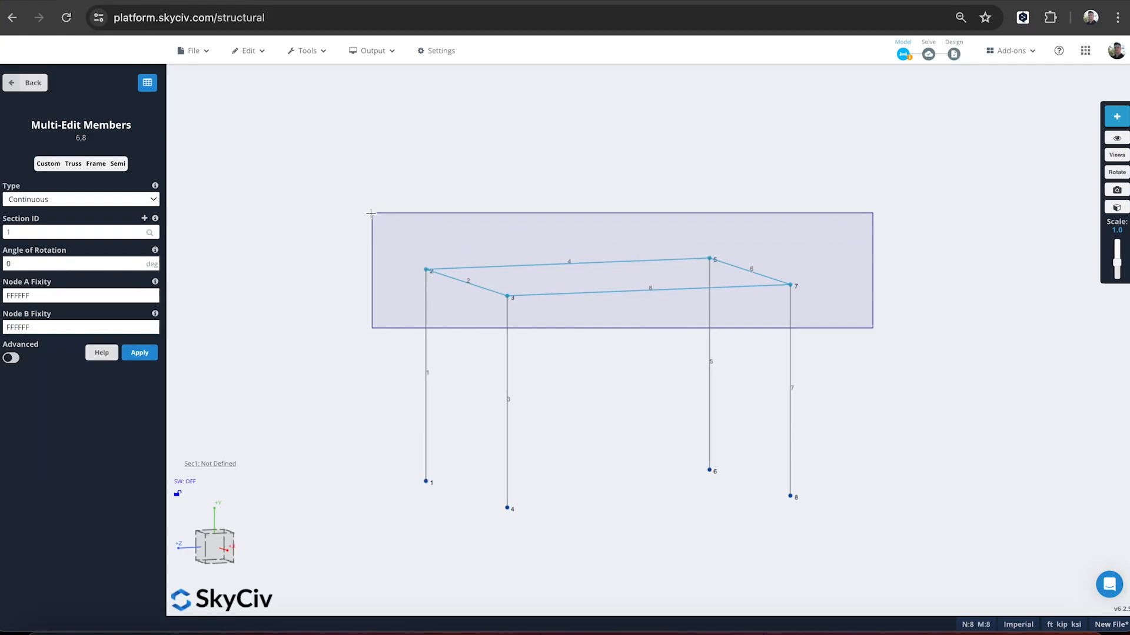
left_click_drag(371, 214, 371, 213)
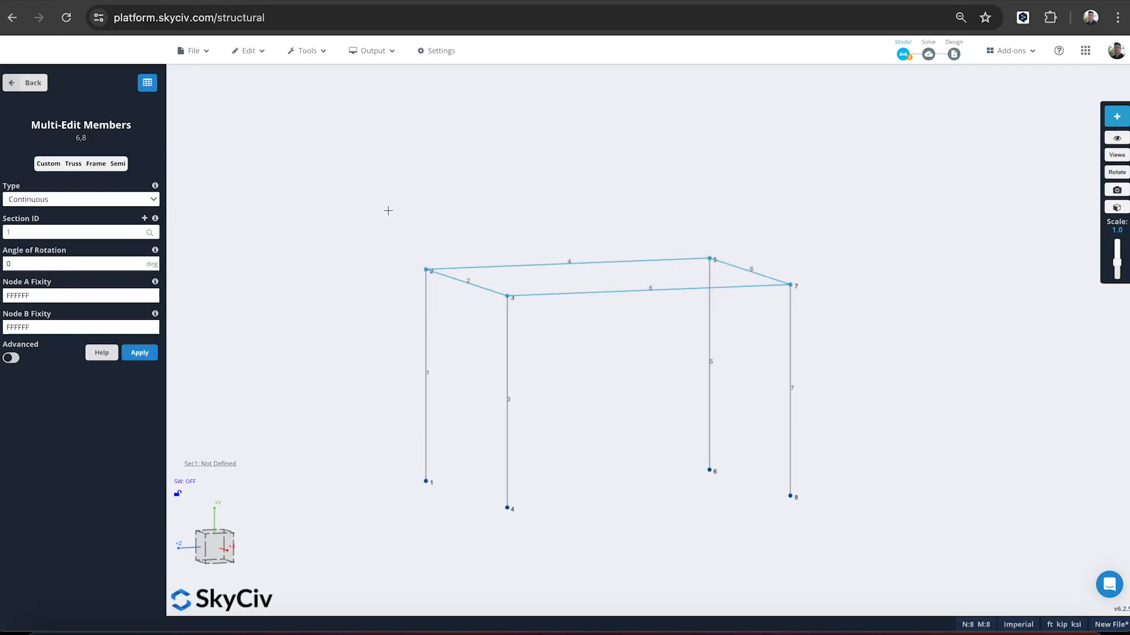
left_click(357, 210)
- Assign section ID 2 to the two 15 ft beams, members 2 and 6, and accept the multi-edit
right_click_drag(358, 210, 447, 228)
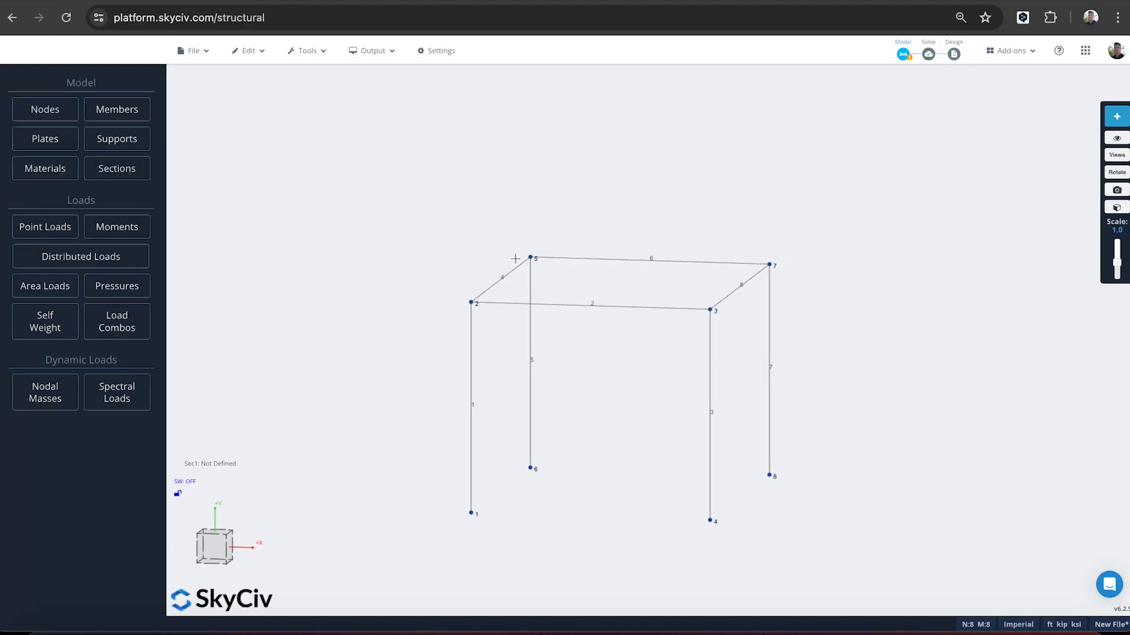
left_click_drag(592, 215, 647, 348)
left_click(139, 109)
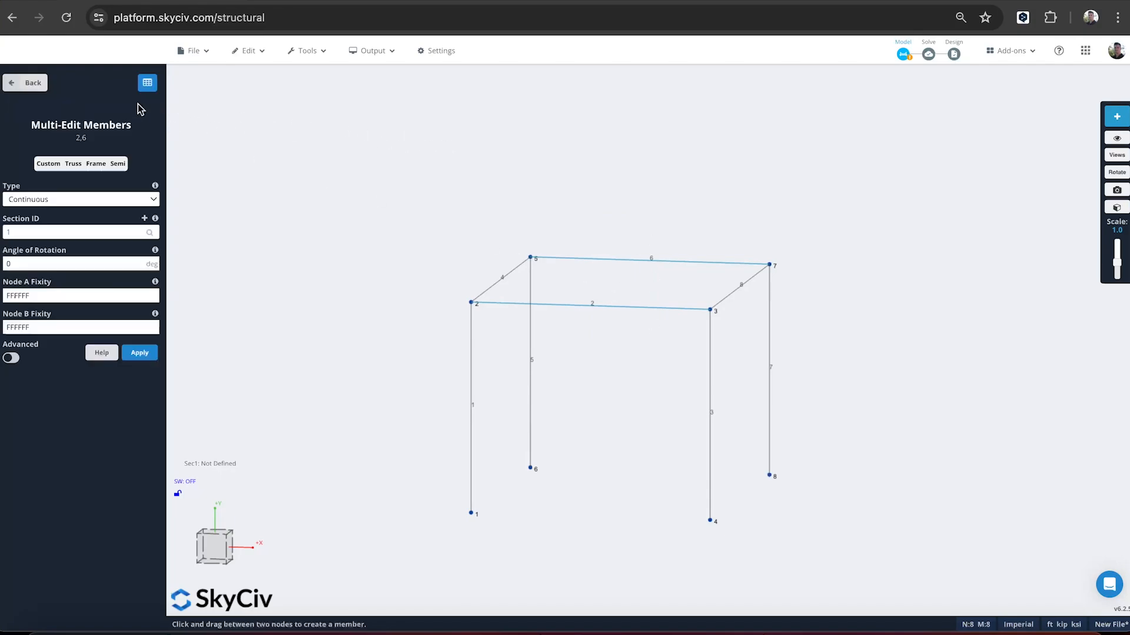
left_click(45, 233)
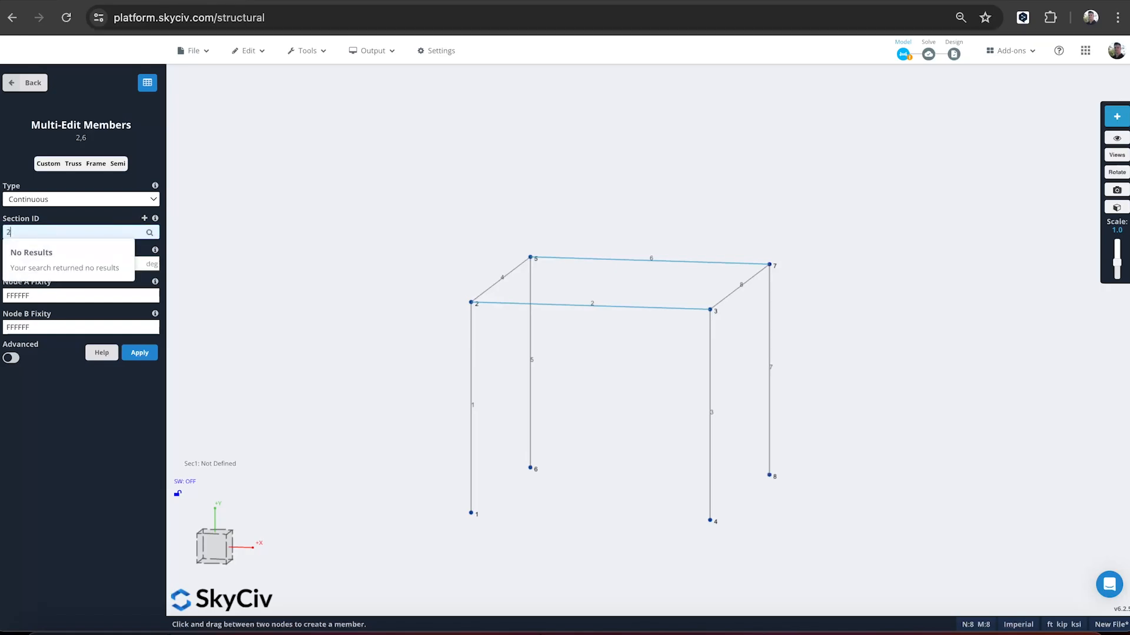
key("Return")
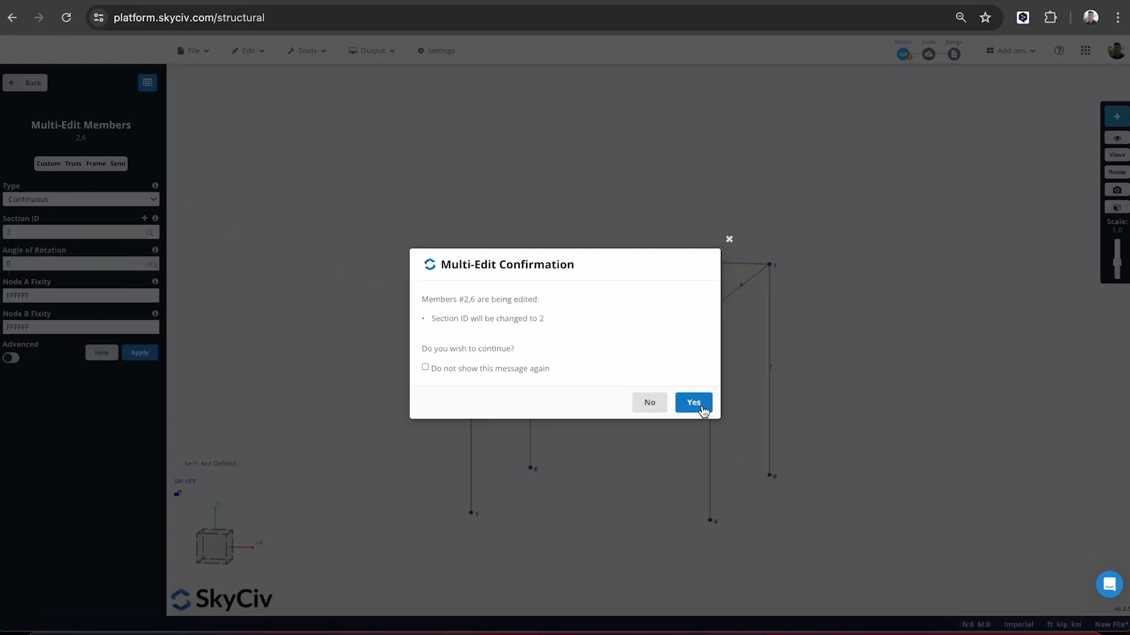
left_click(703, 410)
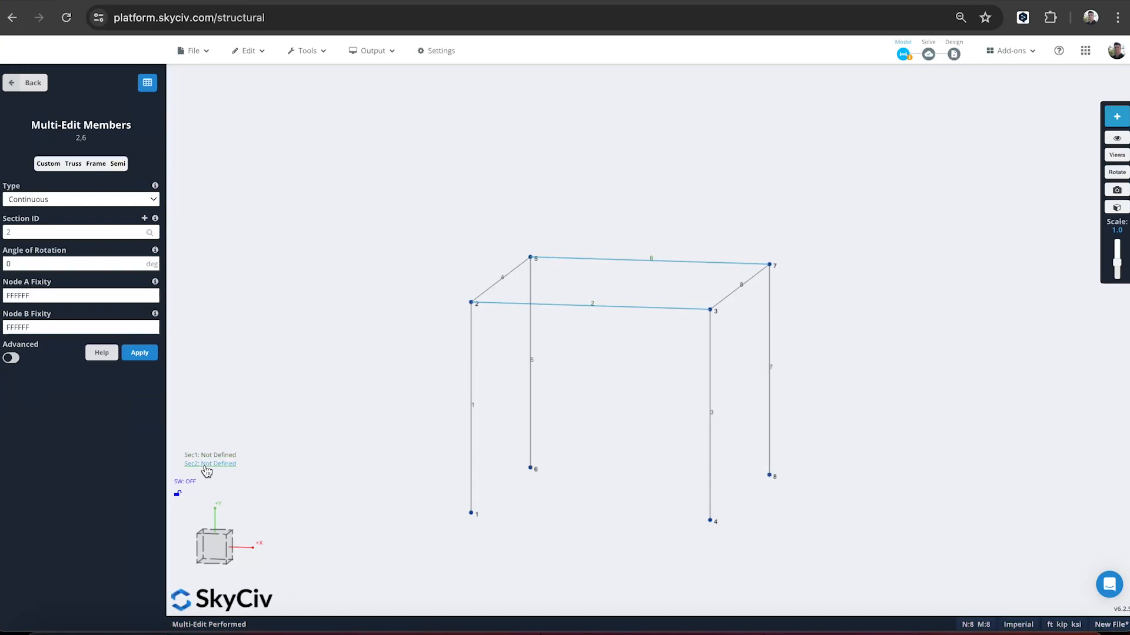
left_click(339, 342)
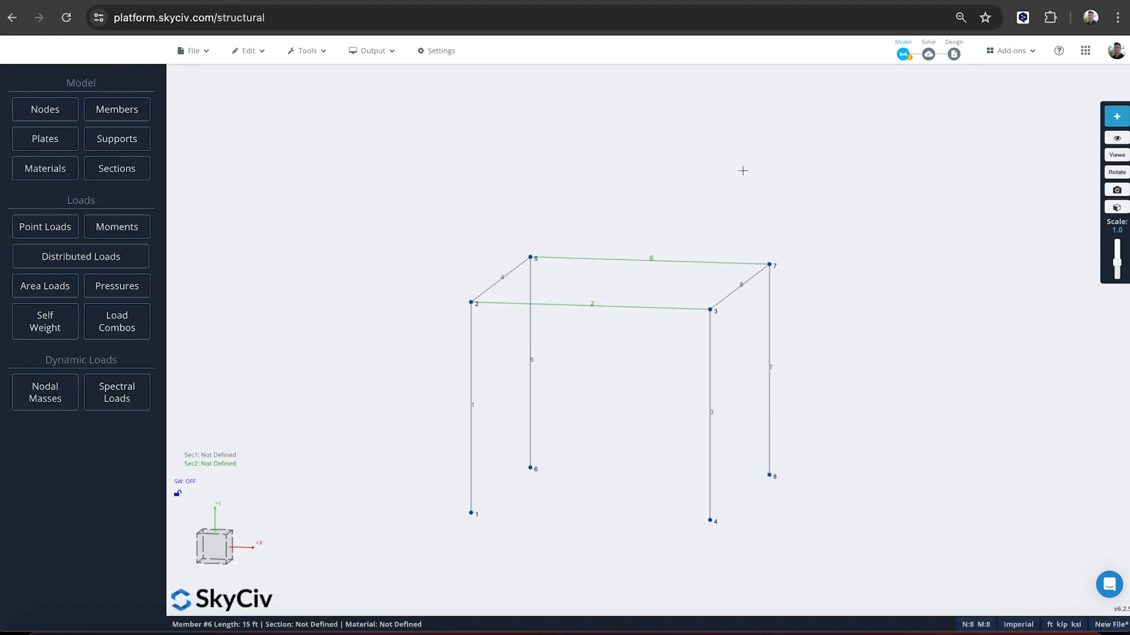
- Assign section ID 2 to the two 18.5 ft beams, members 4 and 8, and accept the multi-edit
left_click_drag(741, 169, 630, 185)
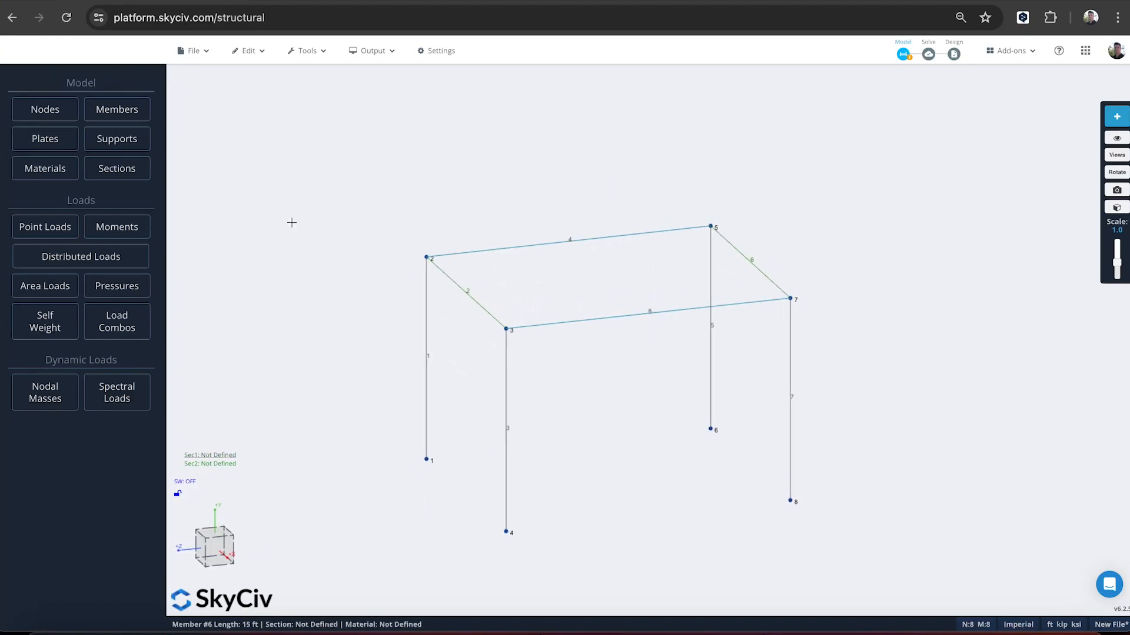
left_click(132, 115)
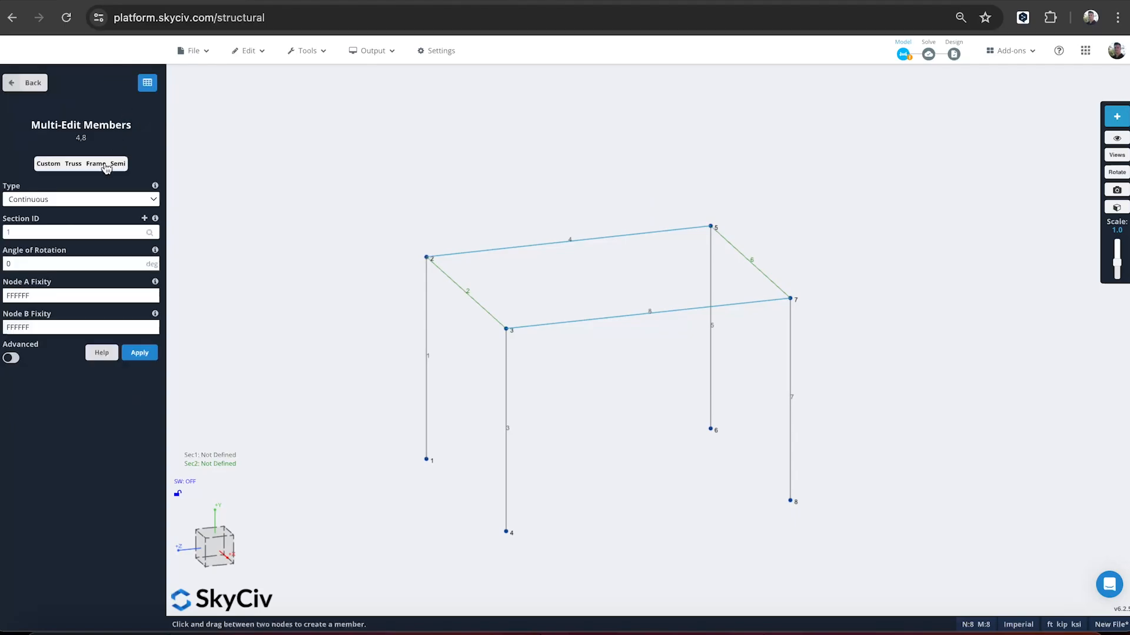
left_click(54, 231)
type("2")
key("Return")
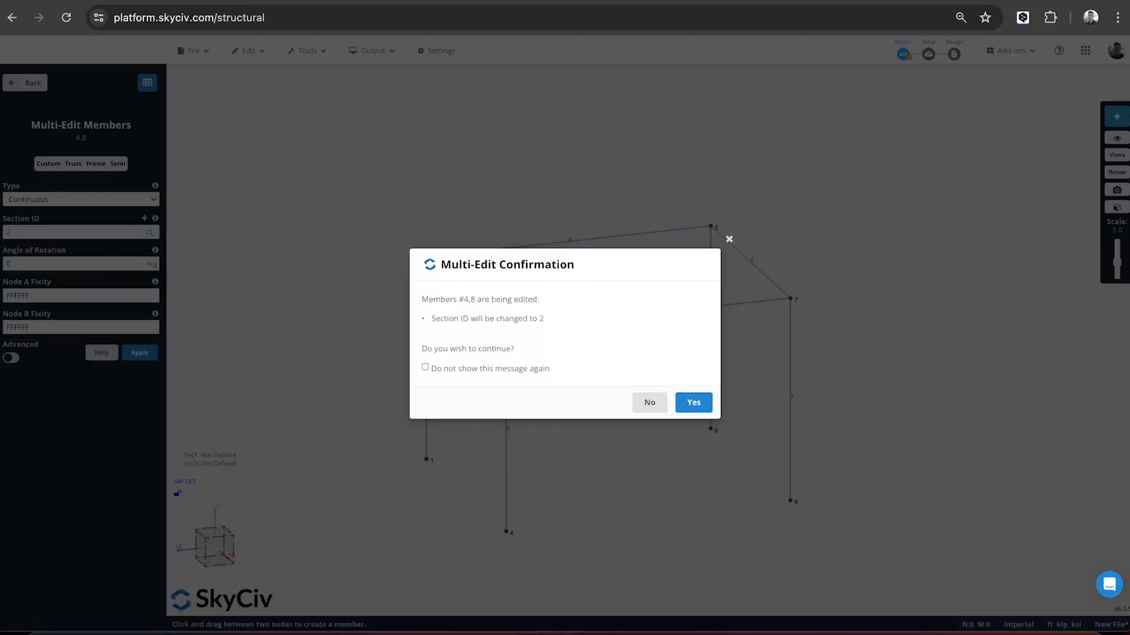
left_click(689, 405)
- Copy the whole frame with node 1 as reference and paste it at node 2 and at the corner above, making three storeys
scroll(581, 410, "down", 3)
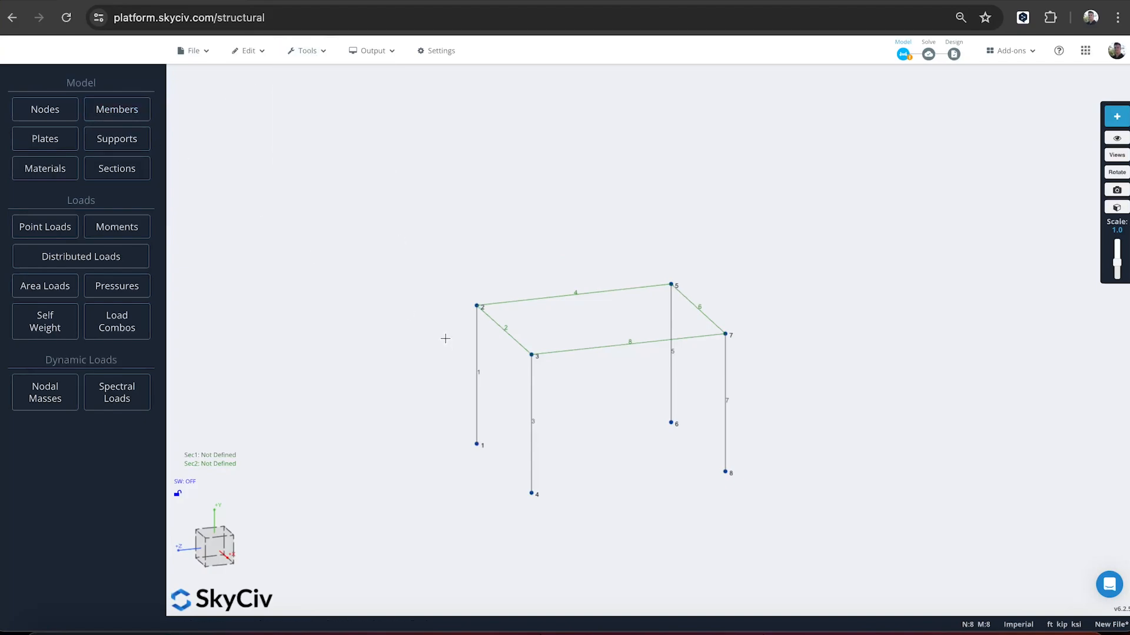
left_click_drag(445, 337, 434, 312)
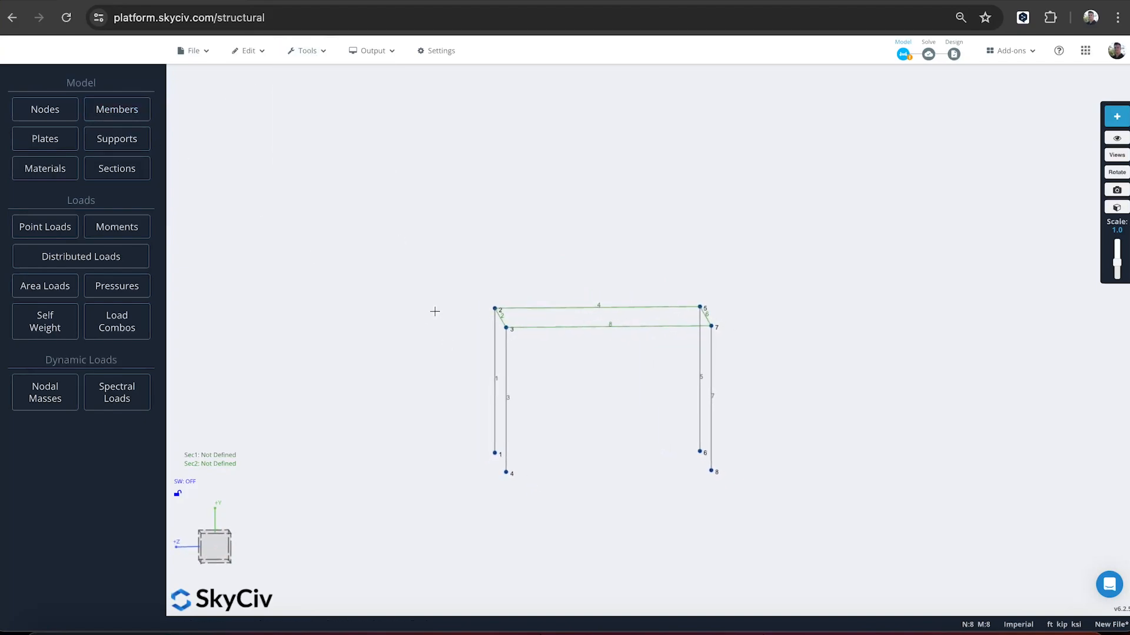
left_click_drag(467, 232, 429, 229)
right_click_drag(500, 236, 459, 229)
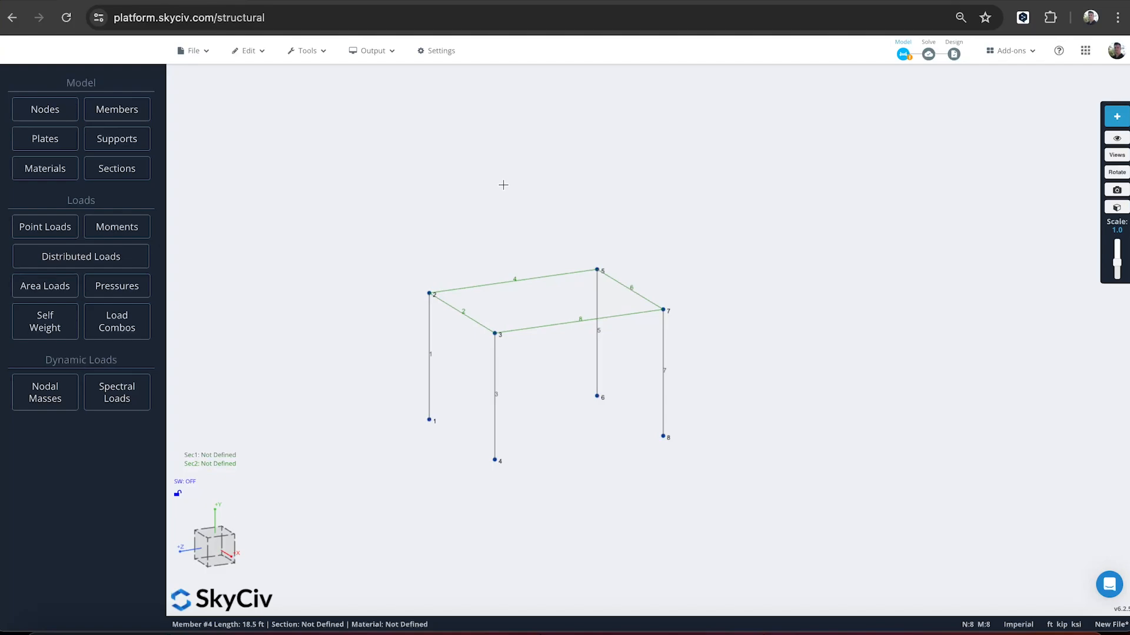
key("ctrl+c")
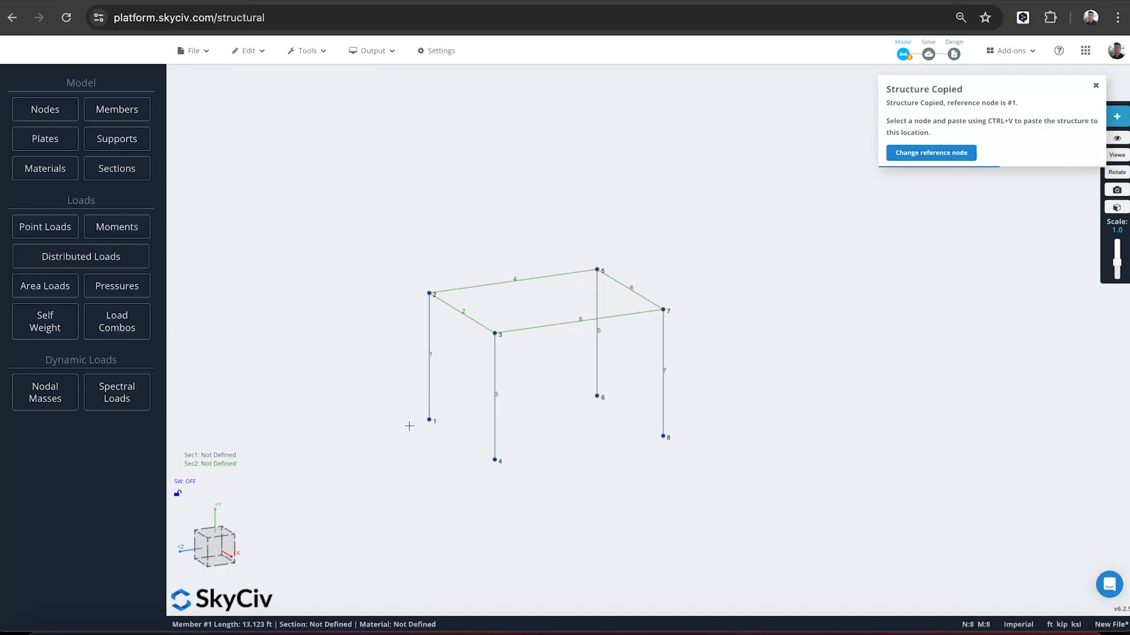
left_click(428, 292)
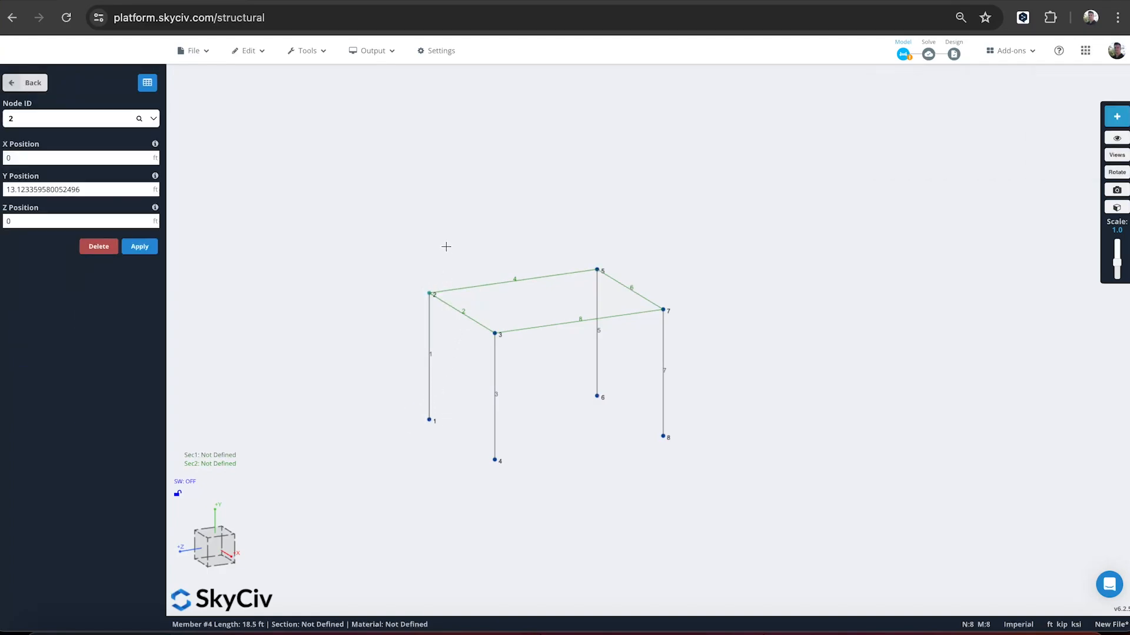
key("ctrl+v")
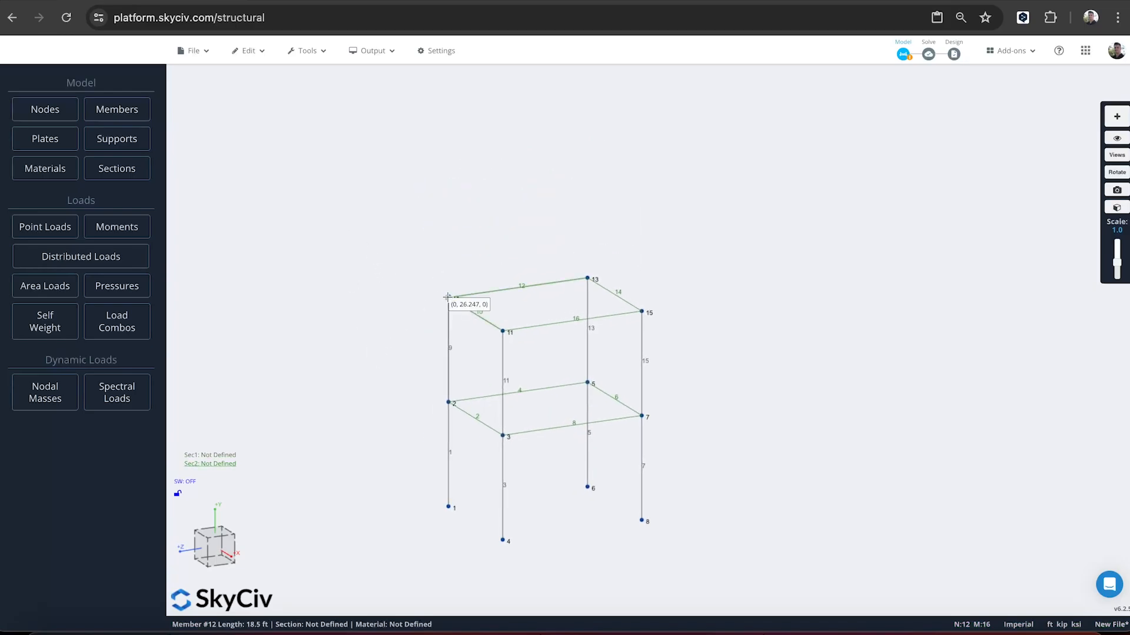
left_click(447, 297)
key("ctrl+v")
- Copy the complete three-storey frame and paste it at base node 4 to add a second bay along X
left_click_drag(780, 256, 813, 451)
left_click_drag(771, 578, 413, 164)
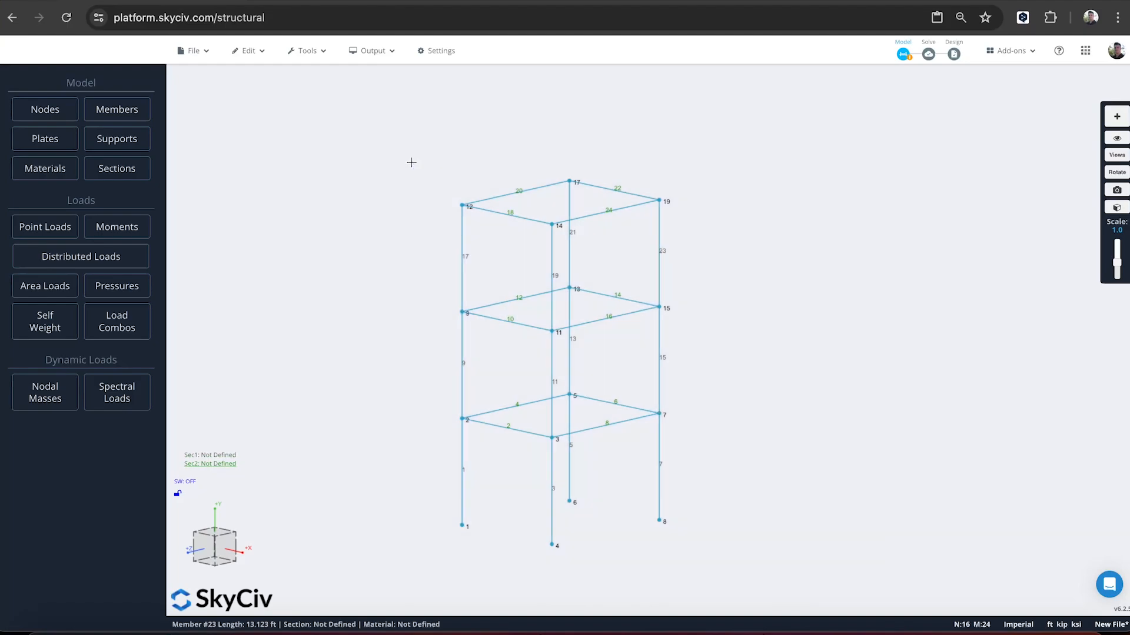
key("ctrl+c")
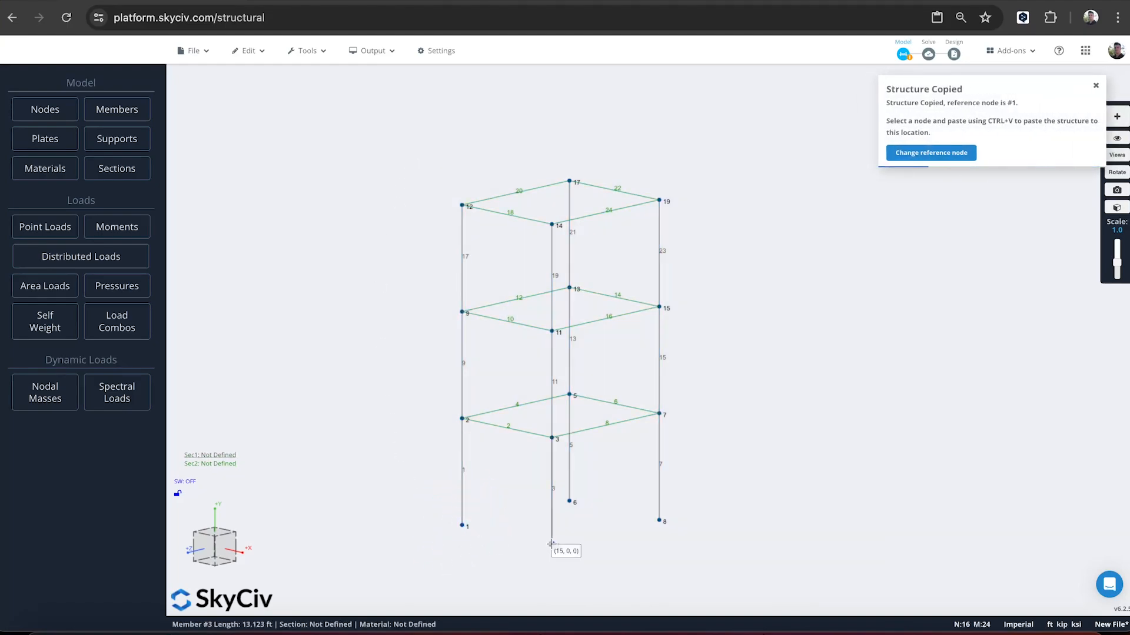
left_click(552, 544)
key("ctrl+v")
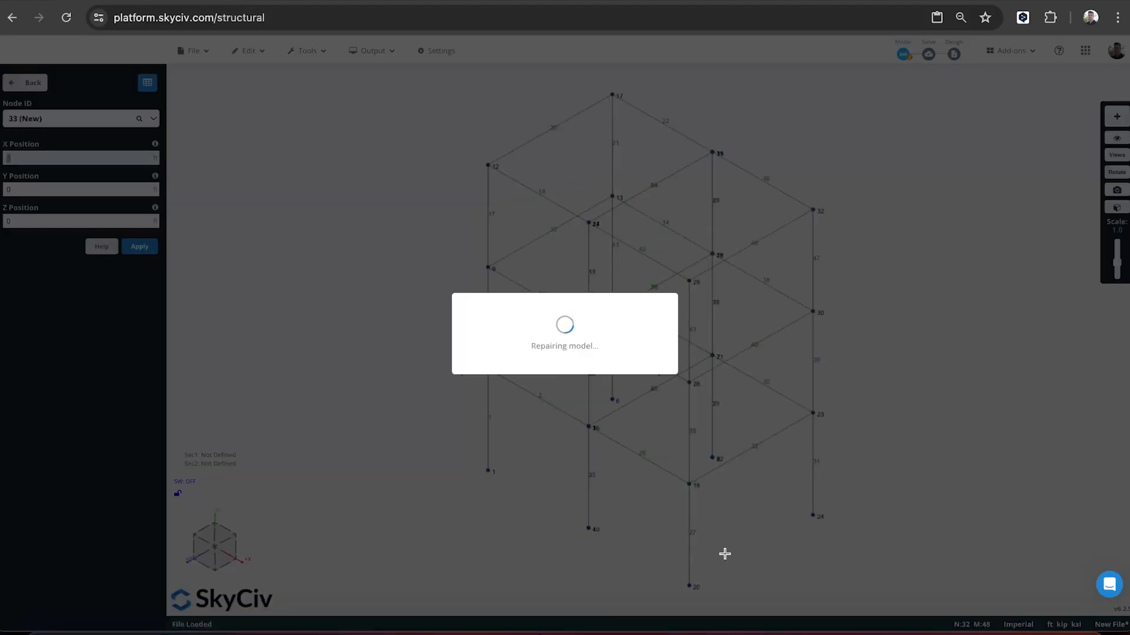
left_click_drag(551, 96, 590, 113)
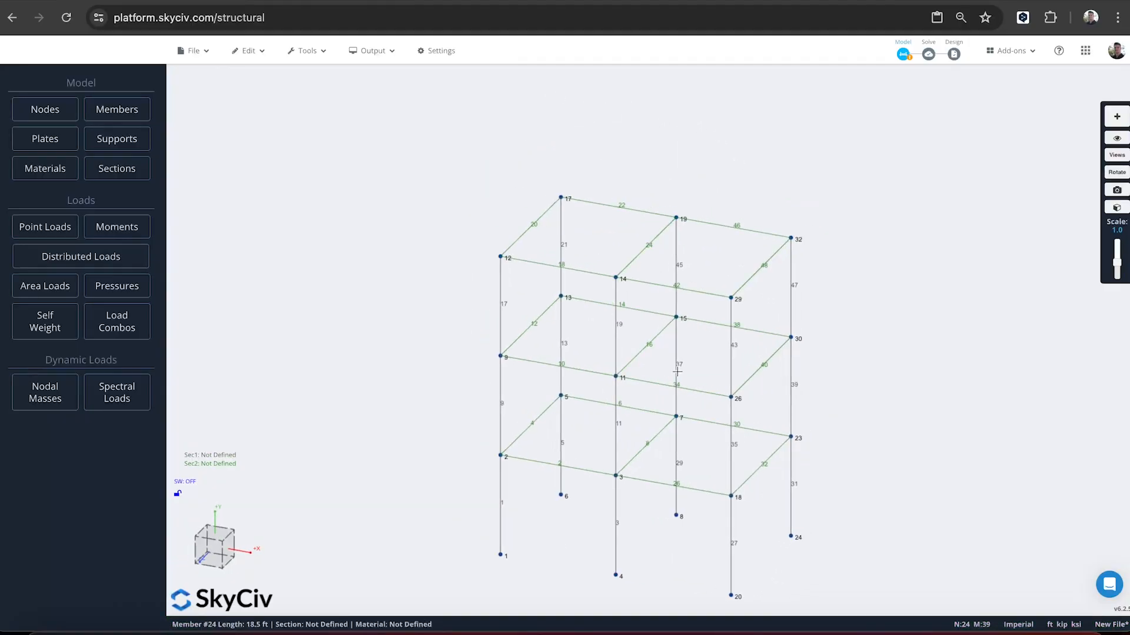
- Paste the copied three-storey frame at base node 20 to add a third bay along X
left_click(730, 596)
key("ctrl+v")
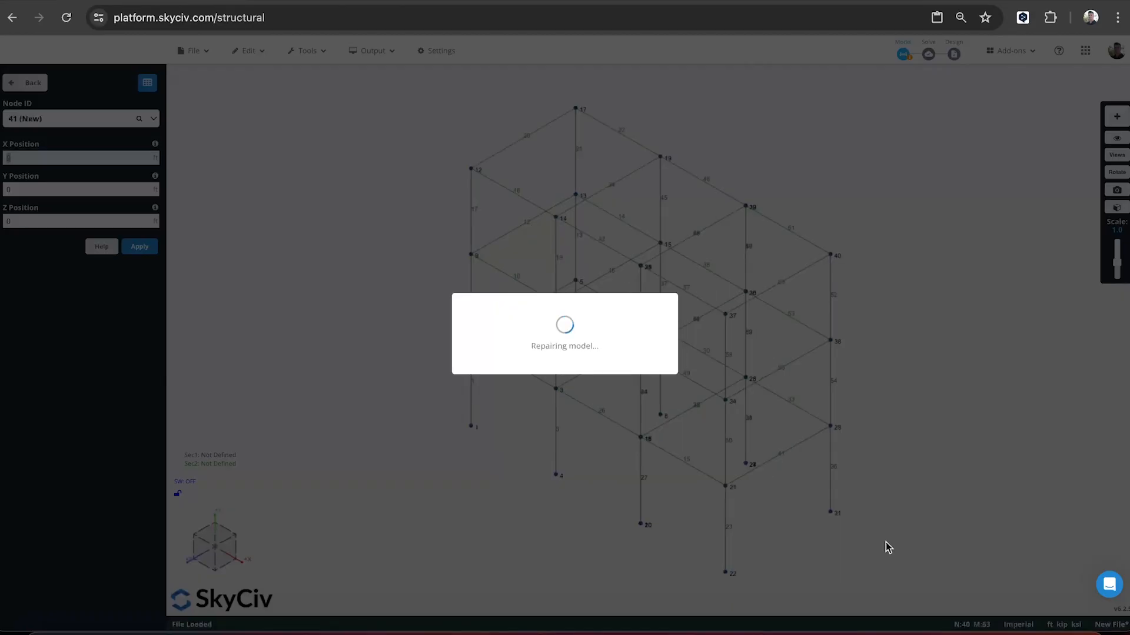
left_click_drag(946, 280, 852, 306)
scroll(804, 410, "up", 5)
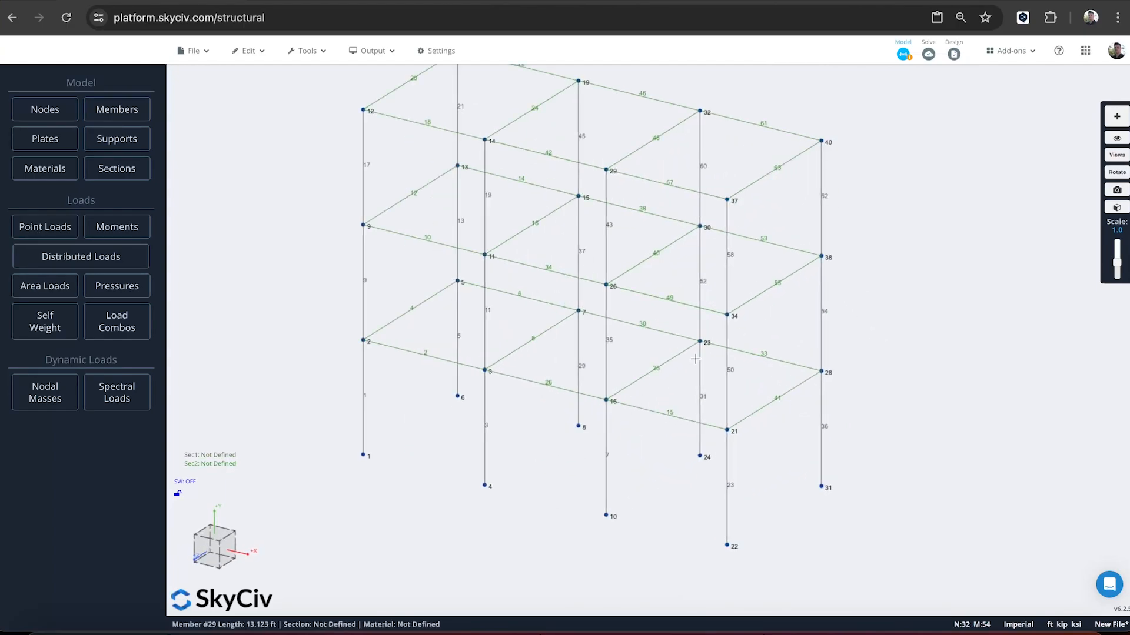
scroll(678, 350, "down", 3)
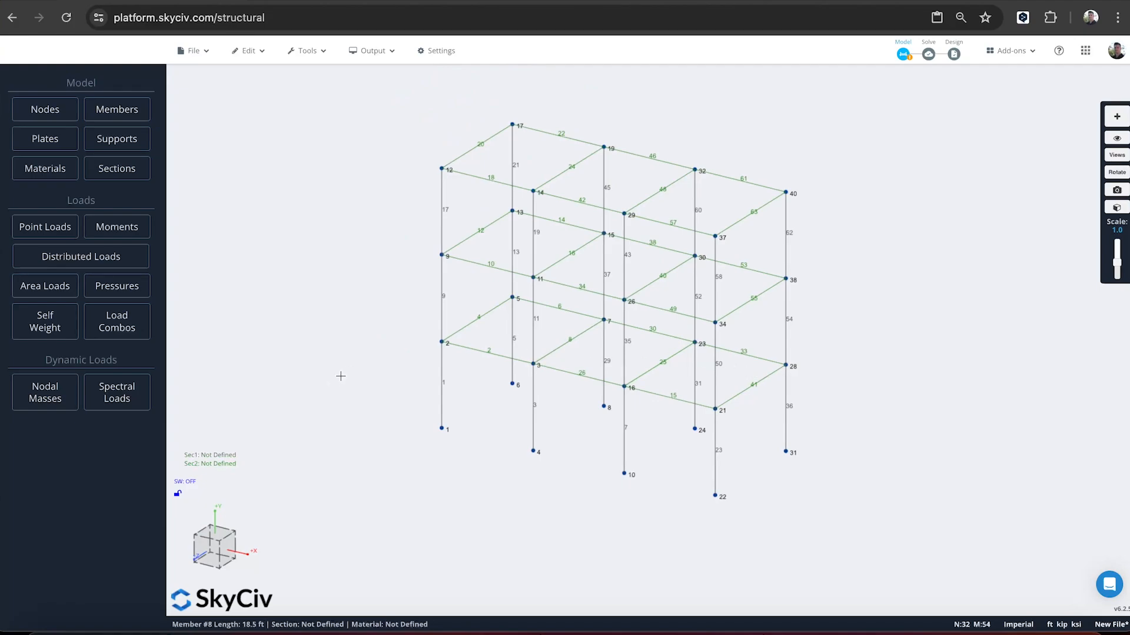
- Add fixed supports with restraint code FFFFFF to base nodes 1, 4, 6, 8, 10, 22, 24 and 31
left_click_drag(335, 377, 354, 335)
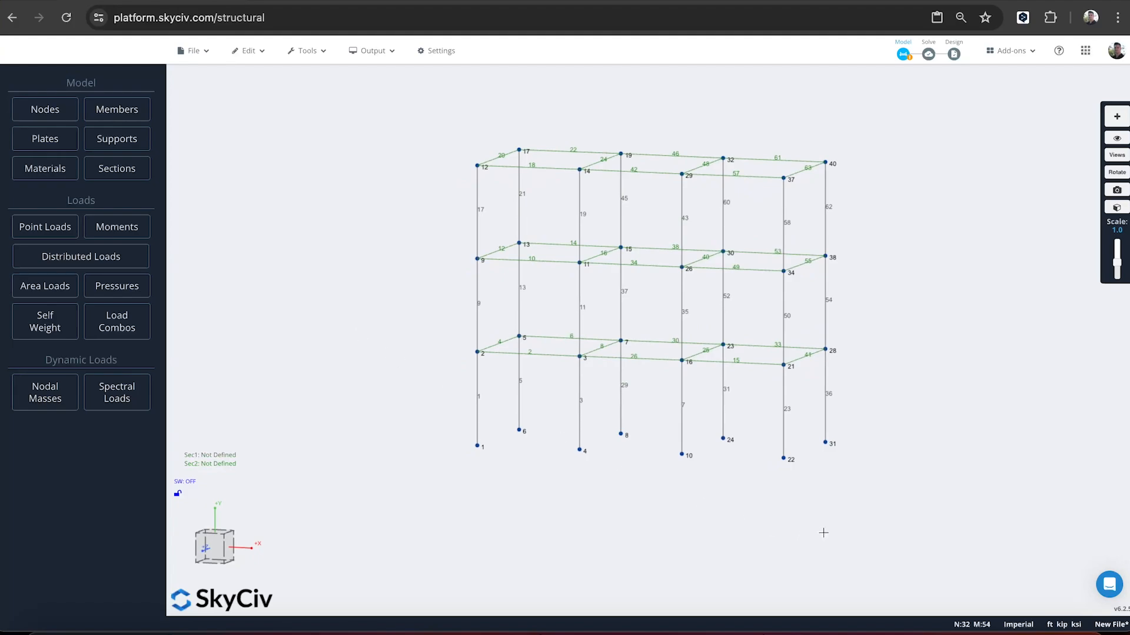
left_click_drag(899, 493, 457, 410)
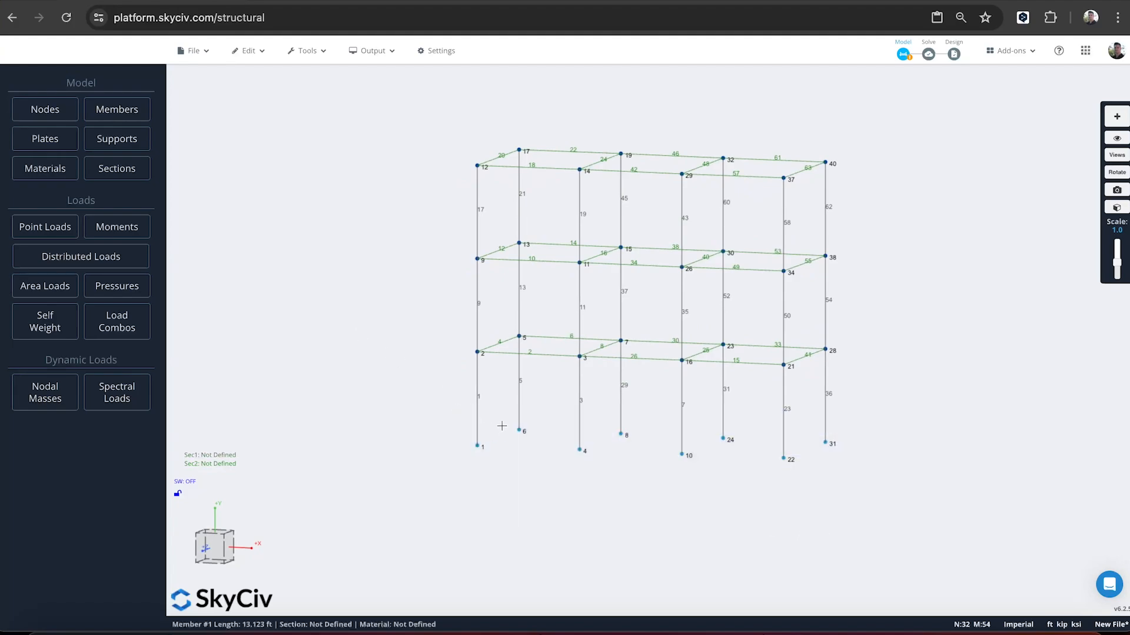
left_click(100, 140)
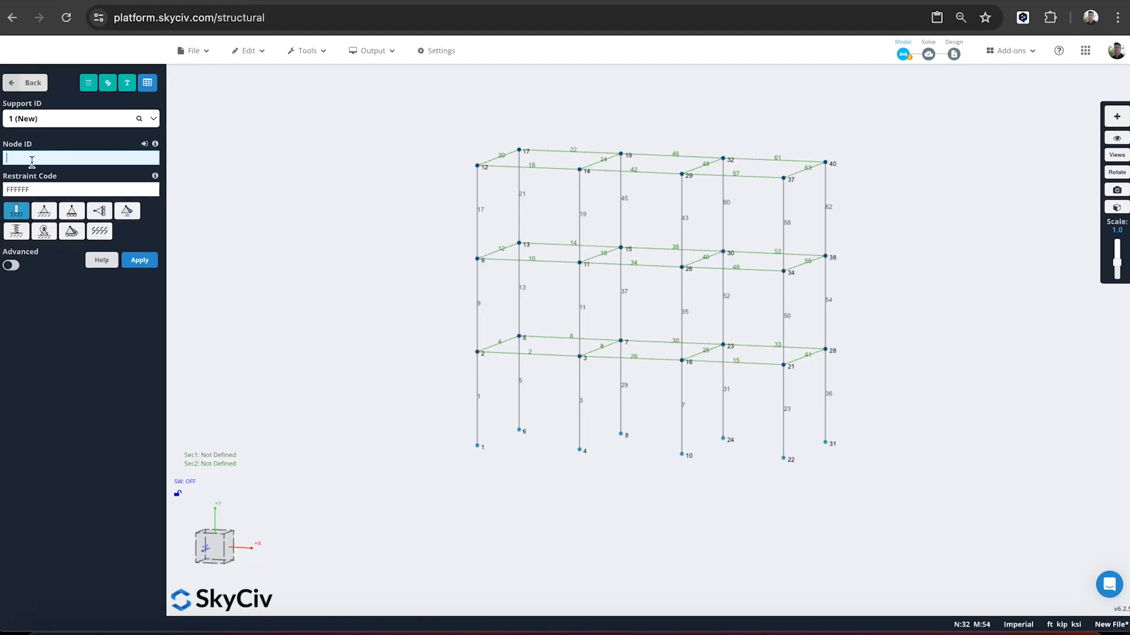
key("ctrl+z")
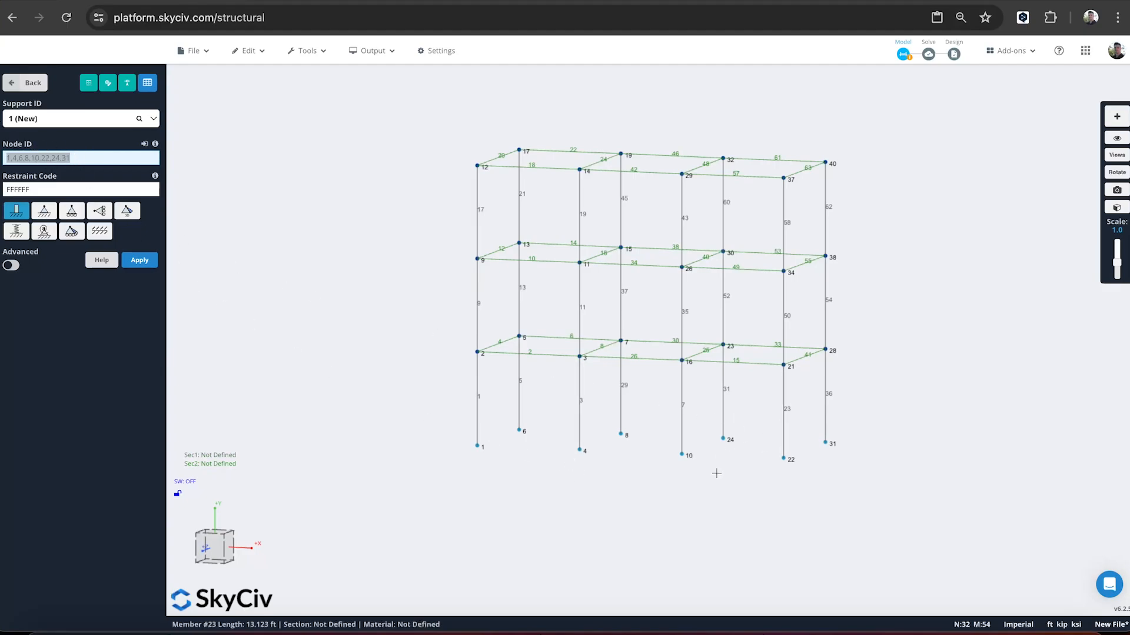
key("Return")
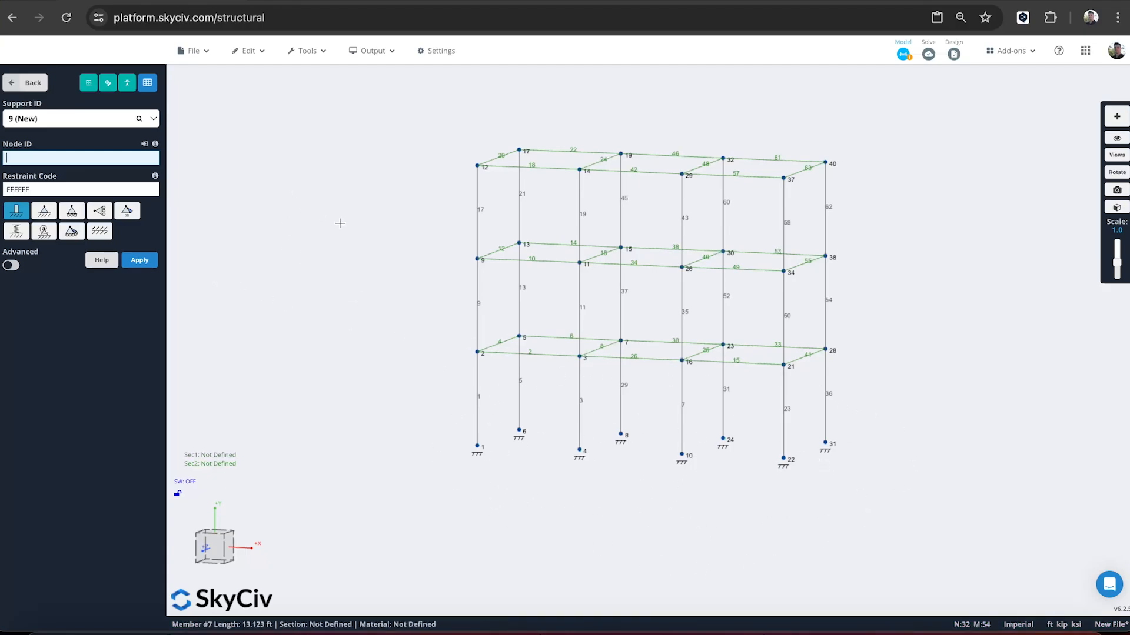
left_click(23, 83)
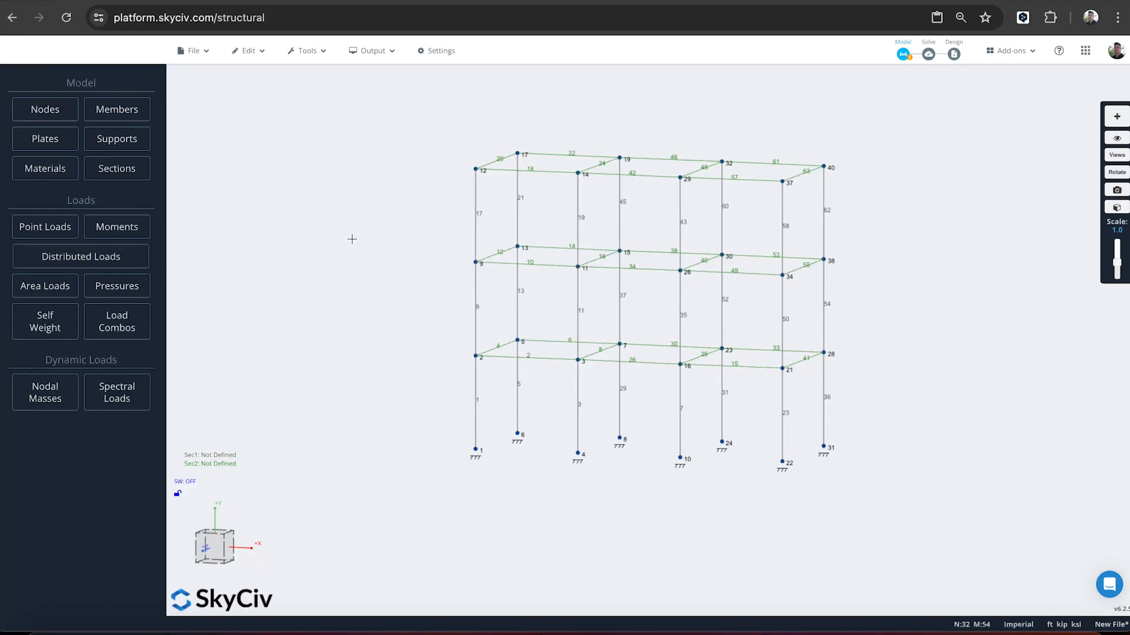
left_click_drag(351, 239, 334, 255)
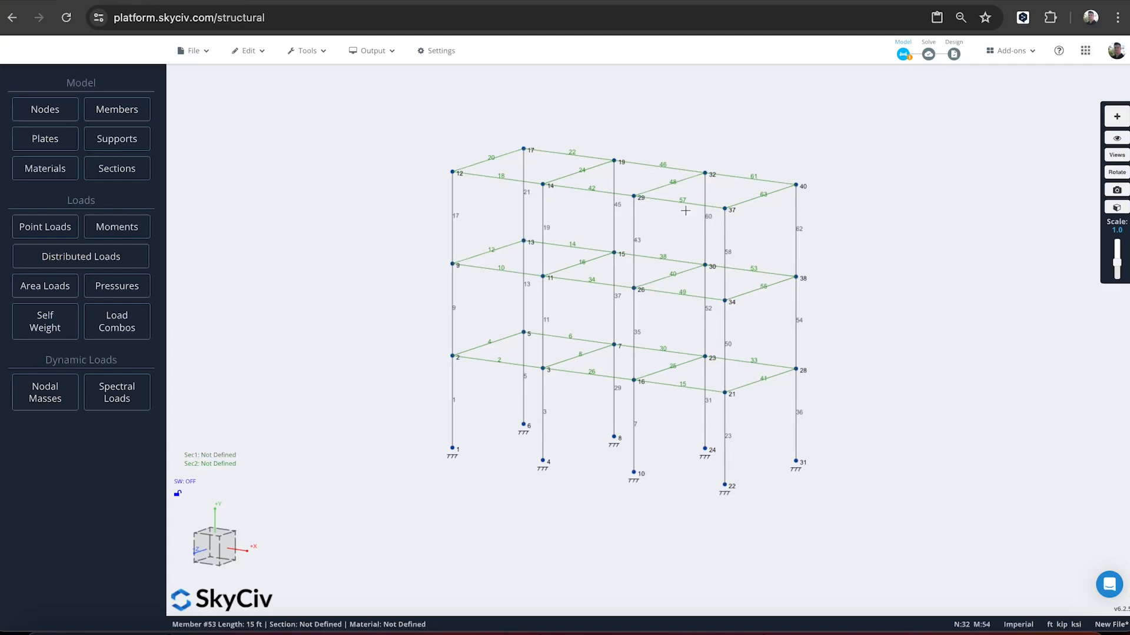
mouse_move(906, 336)
left_mouse_down()
mouse_move(849, 345)
mouse_move(924, 337)
left_mouse_up()
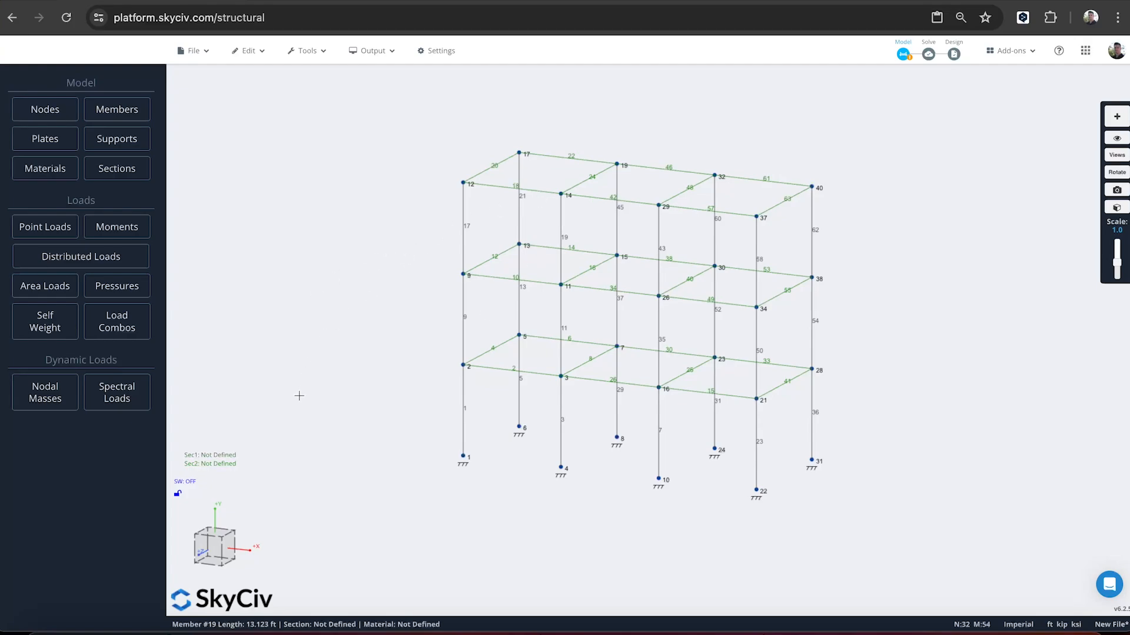
left_click(226, 456)
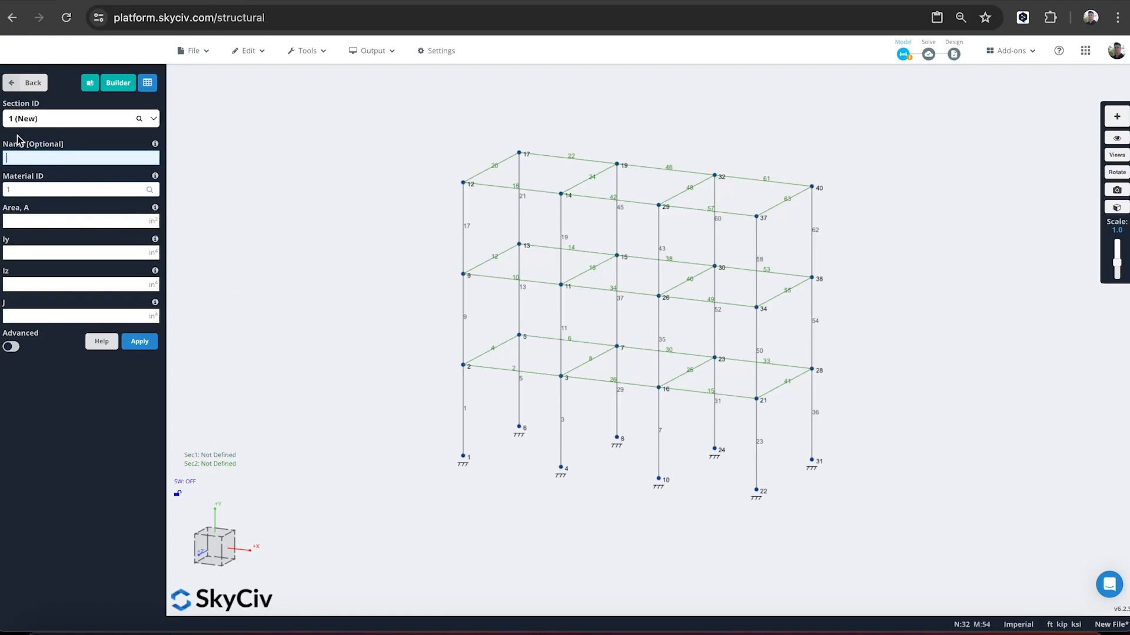
left_click(28, 83)
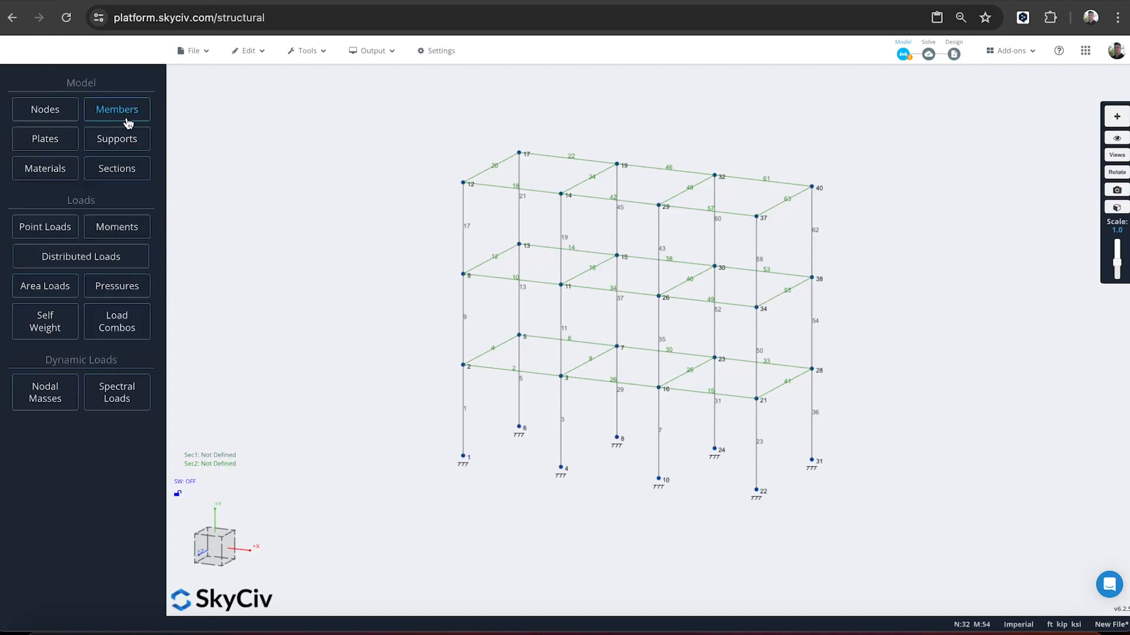
- Define section 1 in the section builder as the W8x10 database shape and submit it to the model
left_click(121, 169)
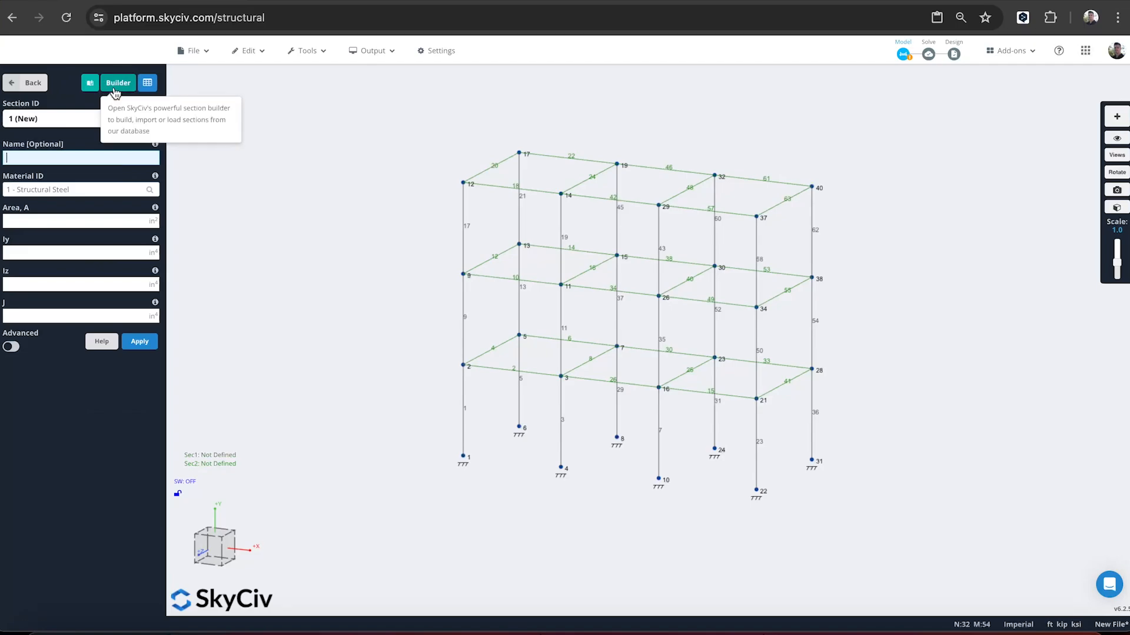
left_click(114, 88)
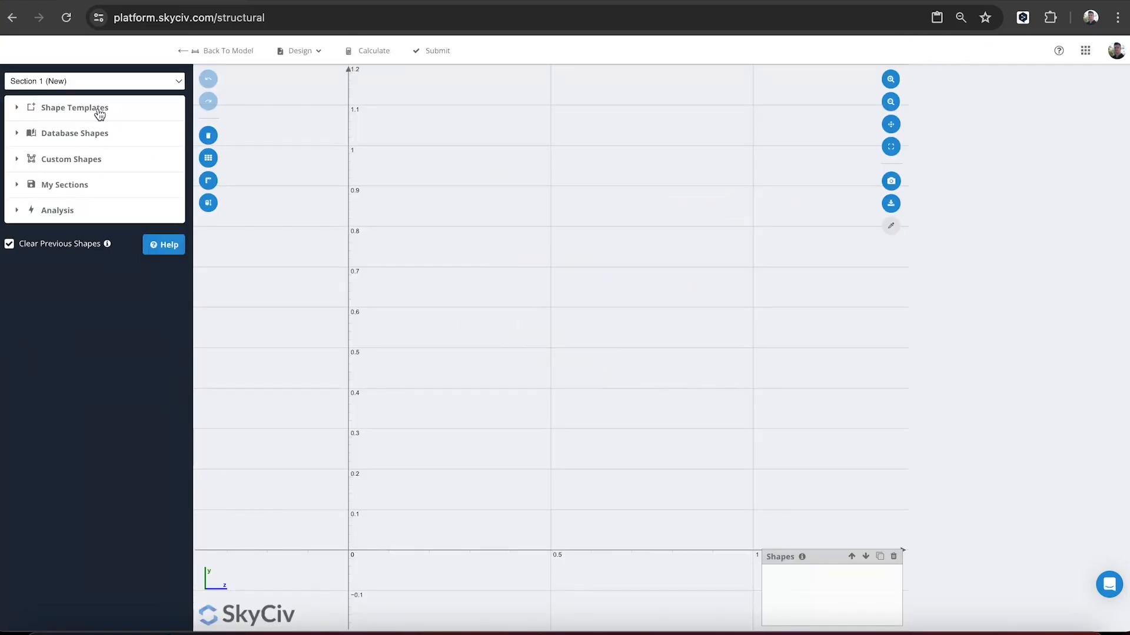
left_click(99, 109)
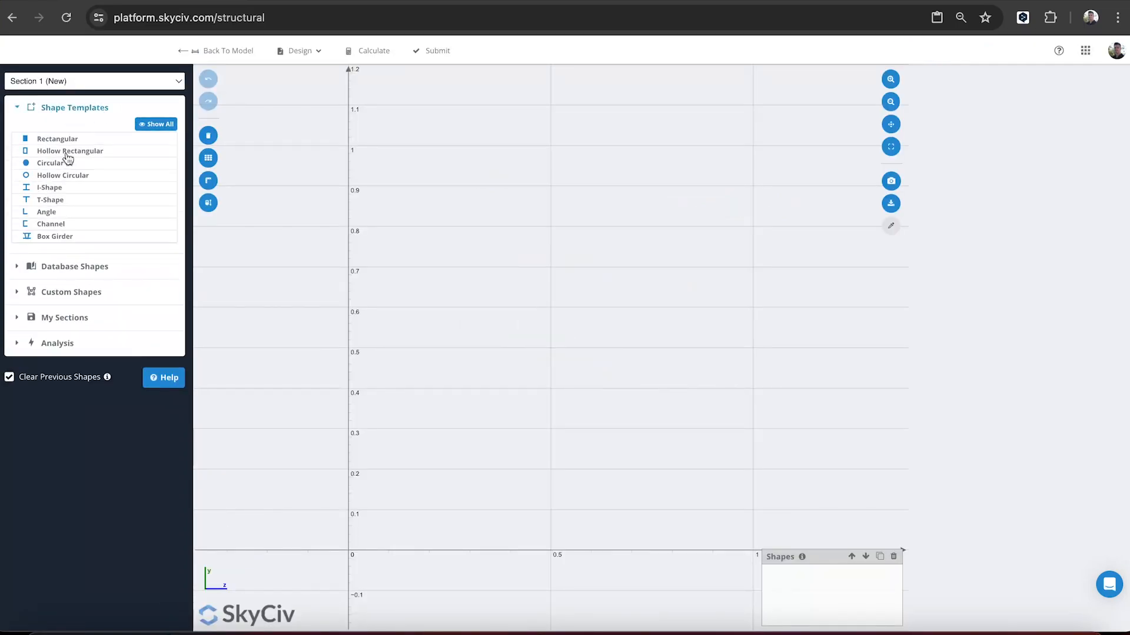
left_click(72, 270)
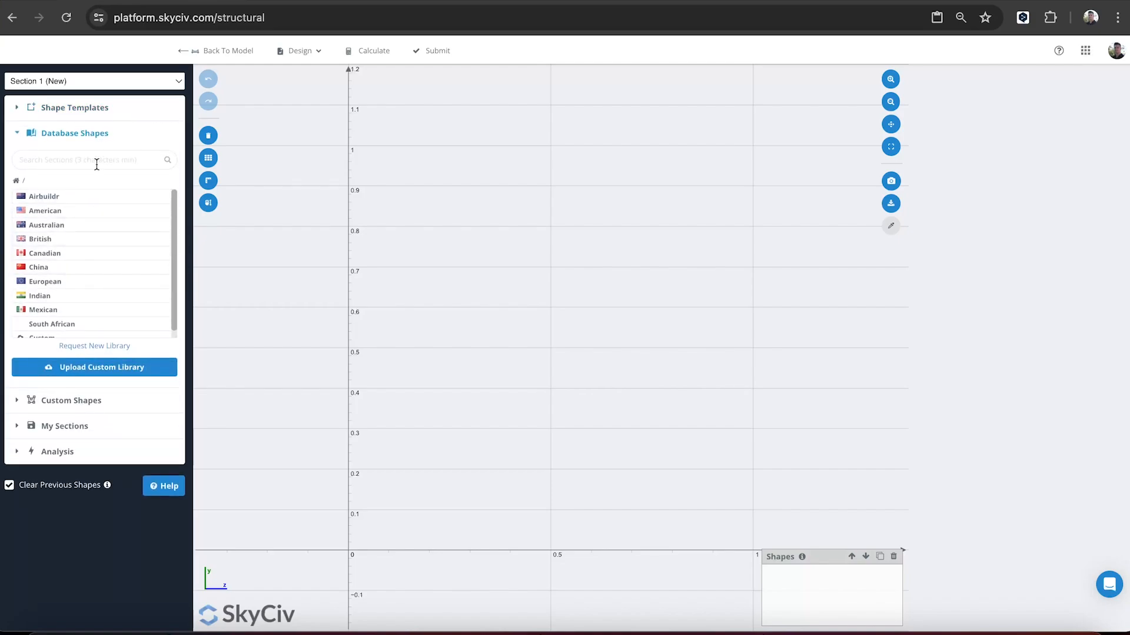
left_click(96, 164)
type("W")
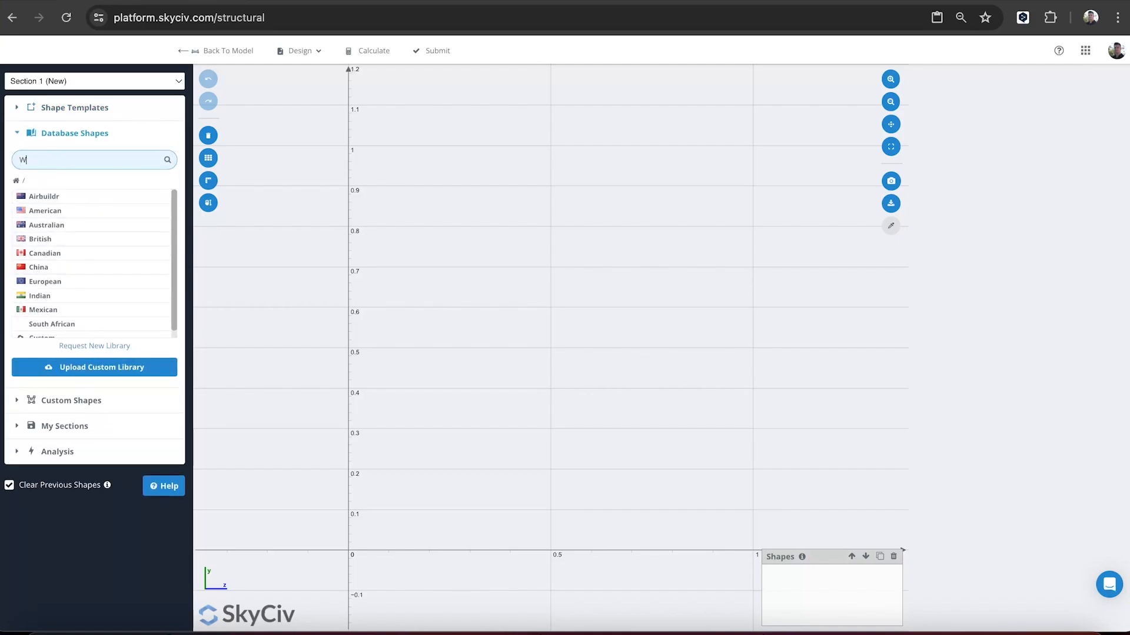
type("8x10")
key("Return")
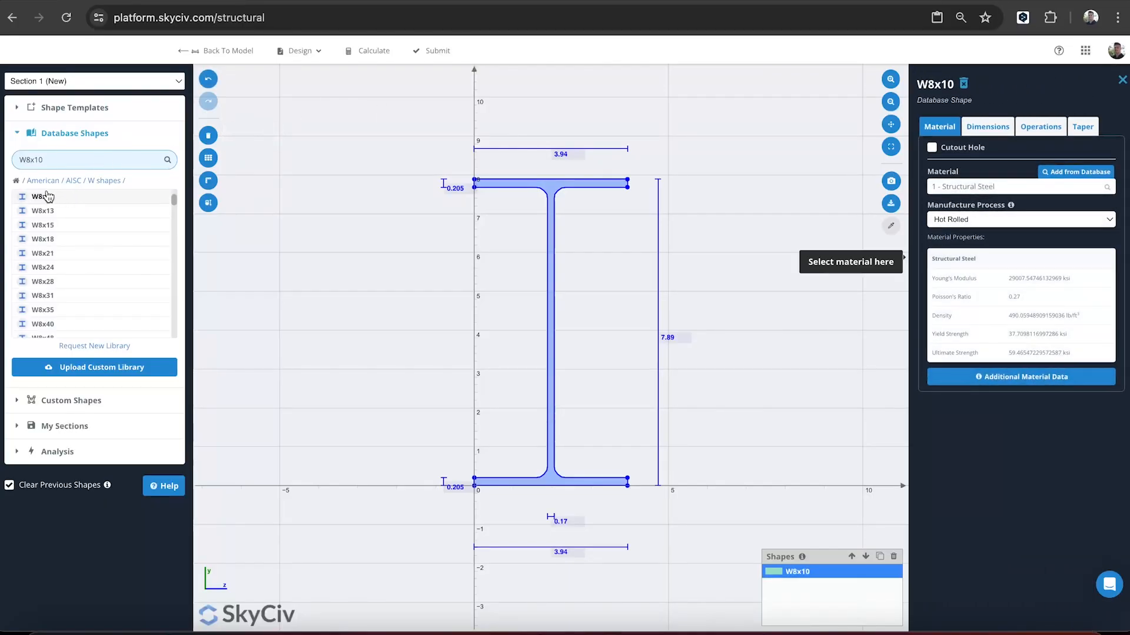
left_click(435, 52)
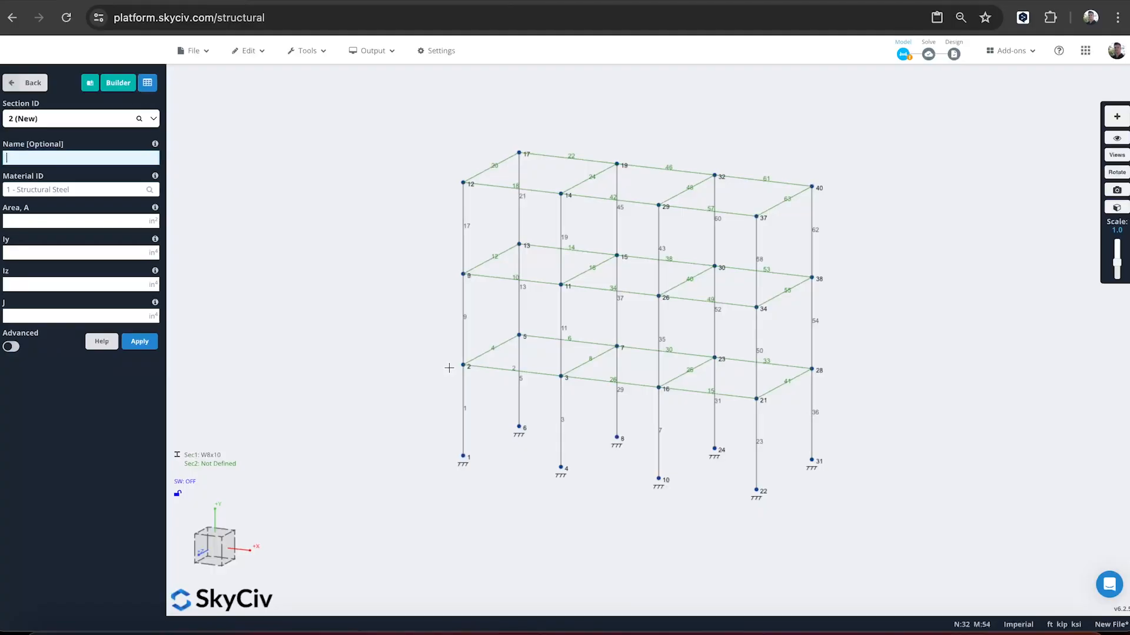
- Start section 2 in the section builder and load HSS4x2x8GA from the American AISC Rectangular HSS library
left_click(118, 82)
scroll(76, 242, "up", 1)
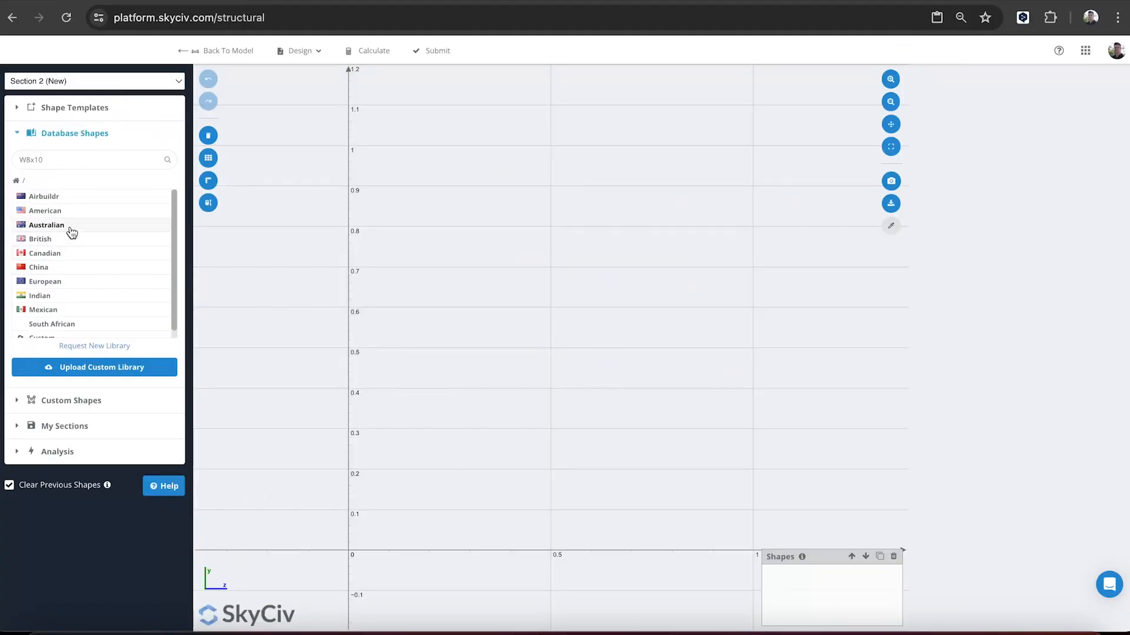
left_click(71, 217)
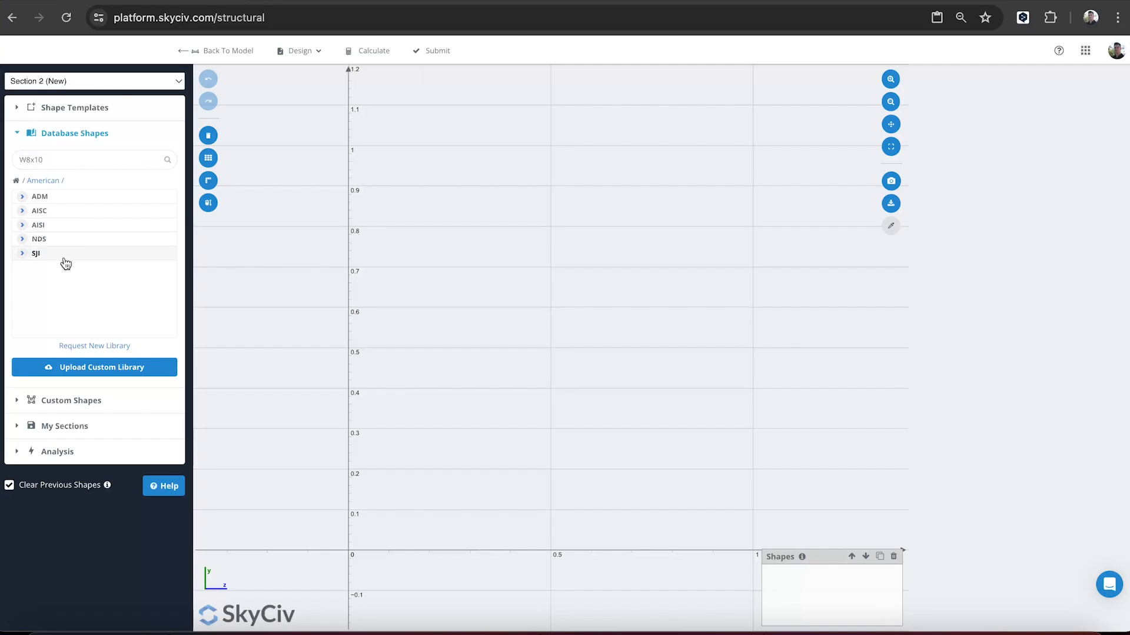
left_click(75, 214)
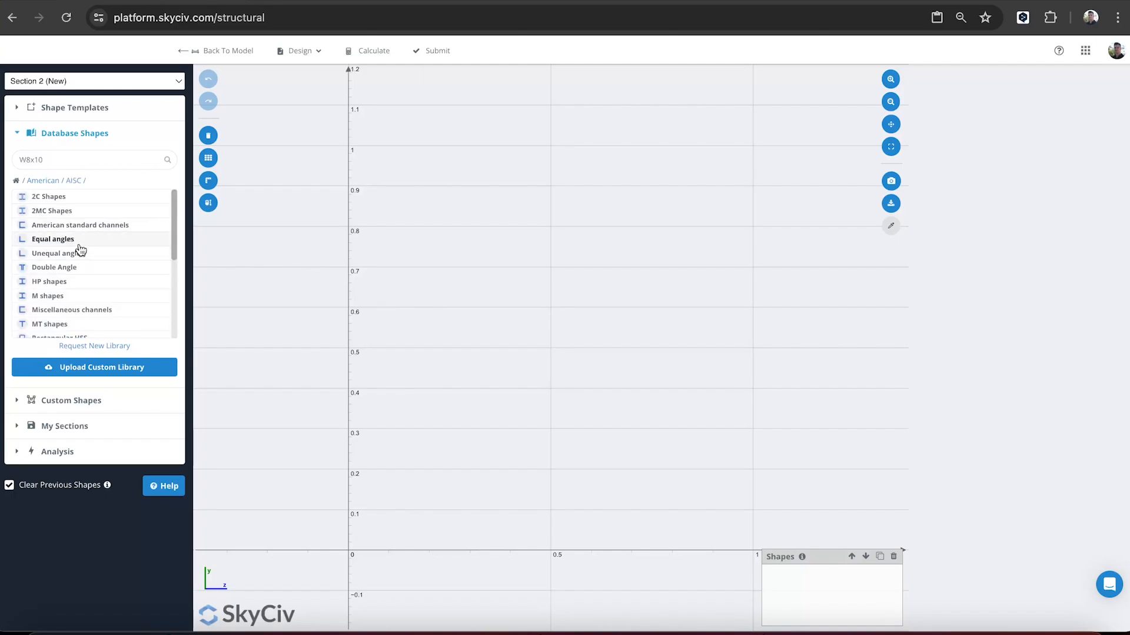
scroll(74, 247, "down", 3)
left_click(59, 257)
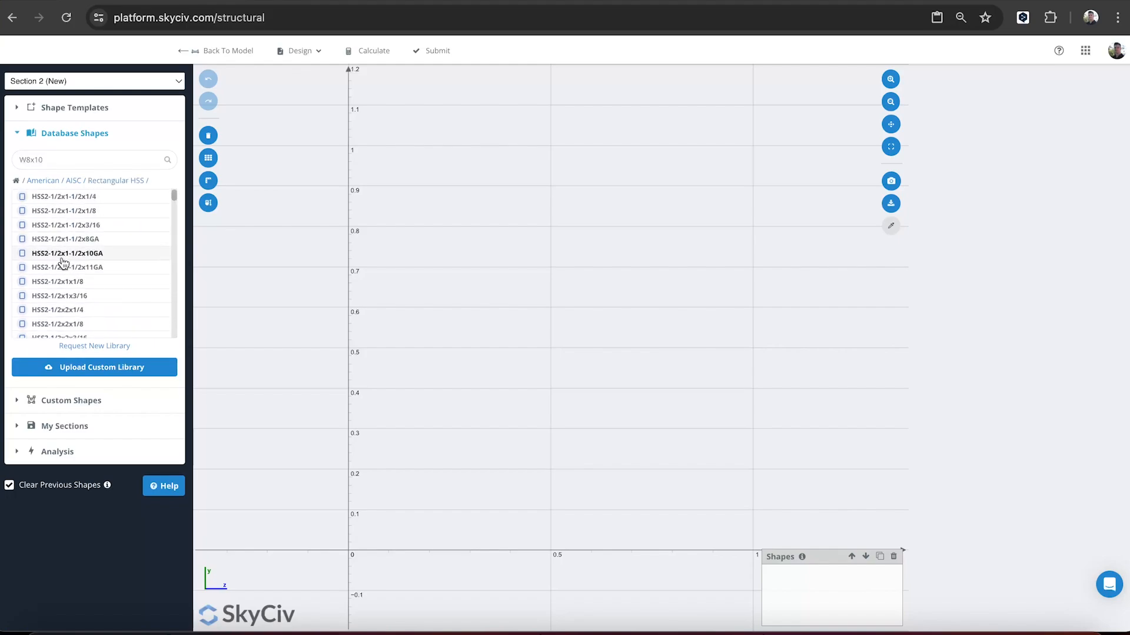
scroll(66, 258, "down", 3)
scroll(94, 264, "down", 5)
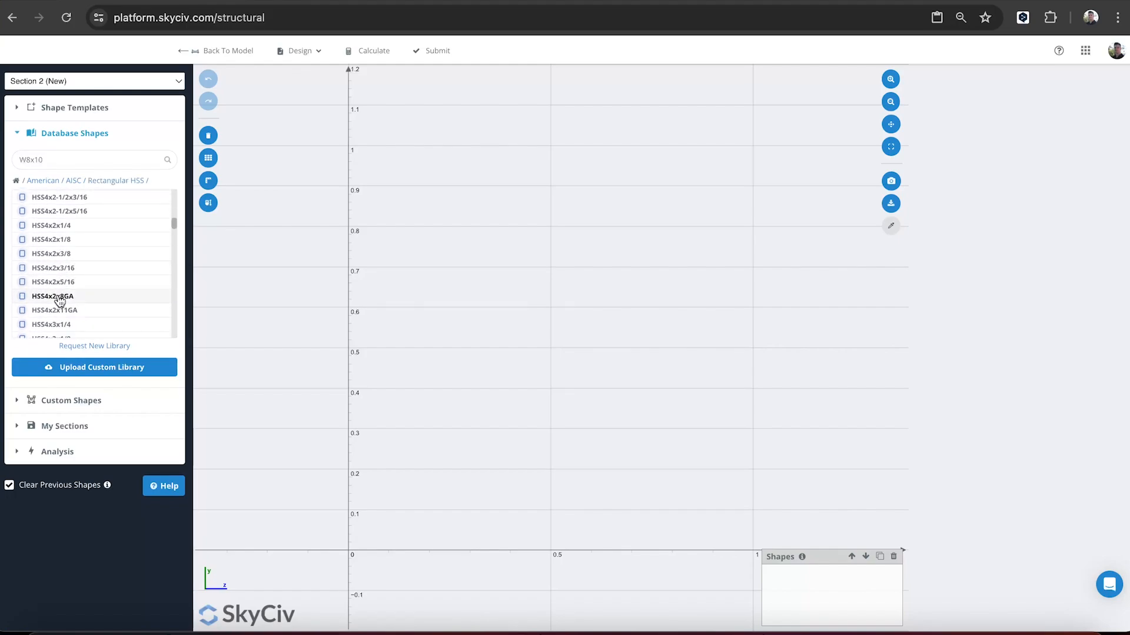
left_click(58, 297)
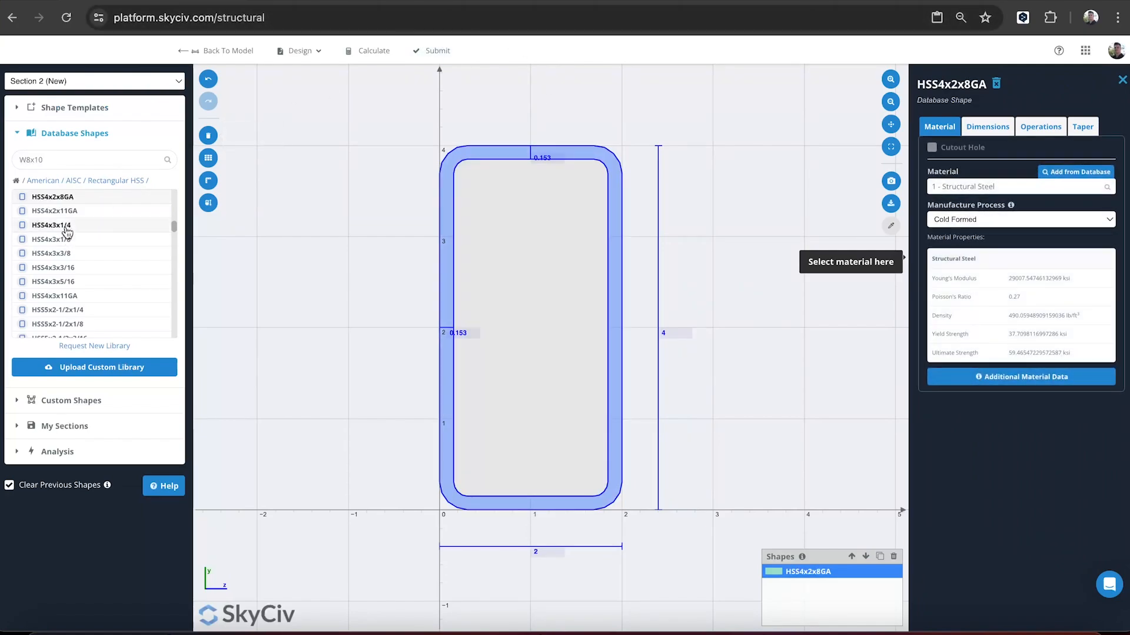
- Review the custom shape, saved section, material, dimension, operation and taper options for HSS4x2x8GA, and submit it as section 2
left_click(63, 399)
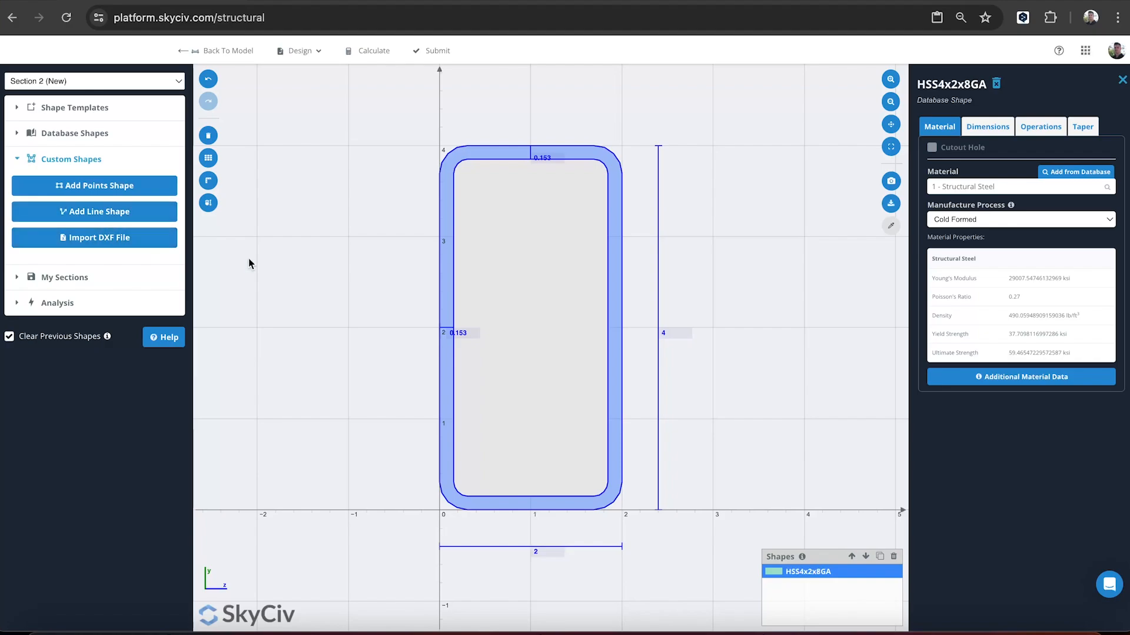
left_click(68, 277)
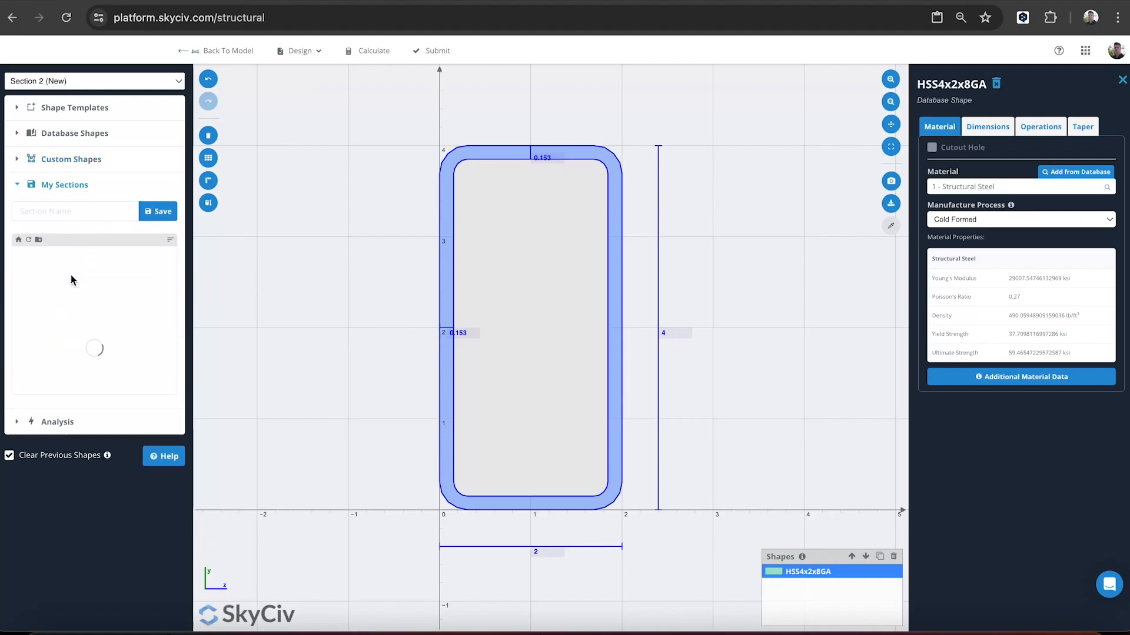
left_click(60, 186)
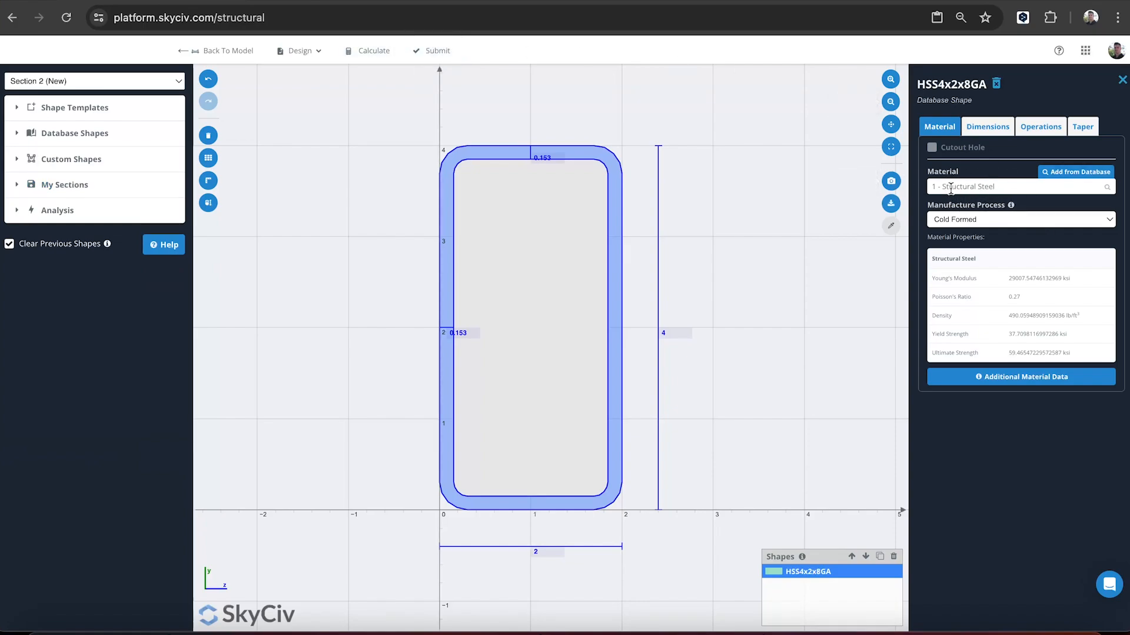
left_click(996, 187)
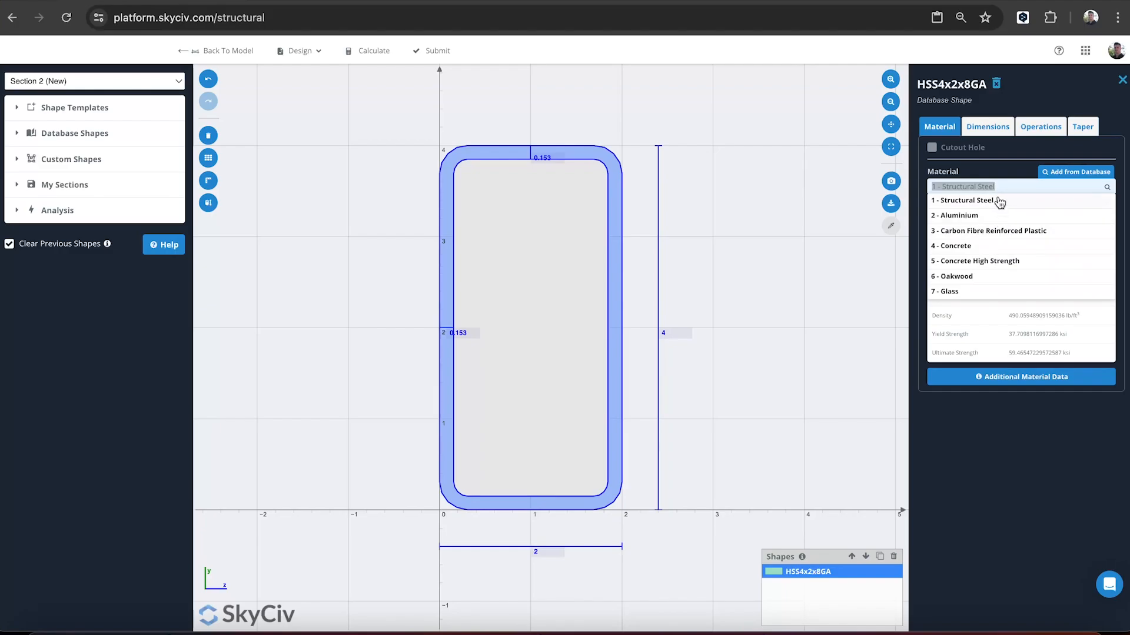
left_click(1053, 172)
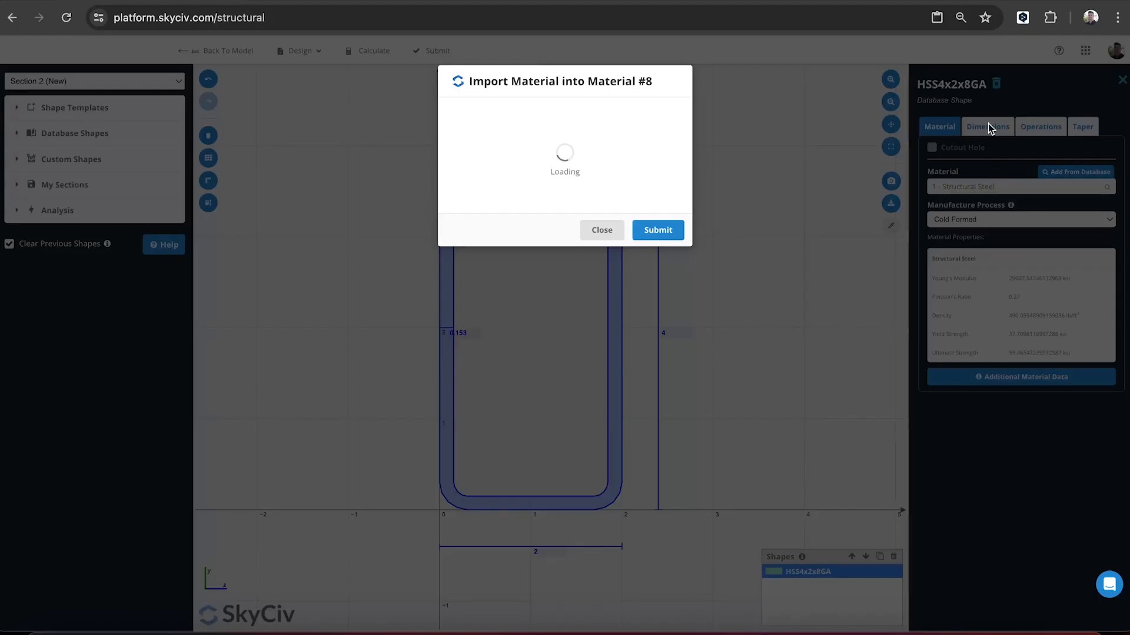
left_click(602, 252)
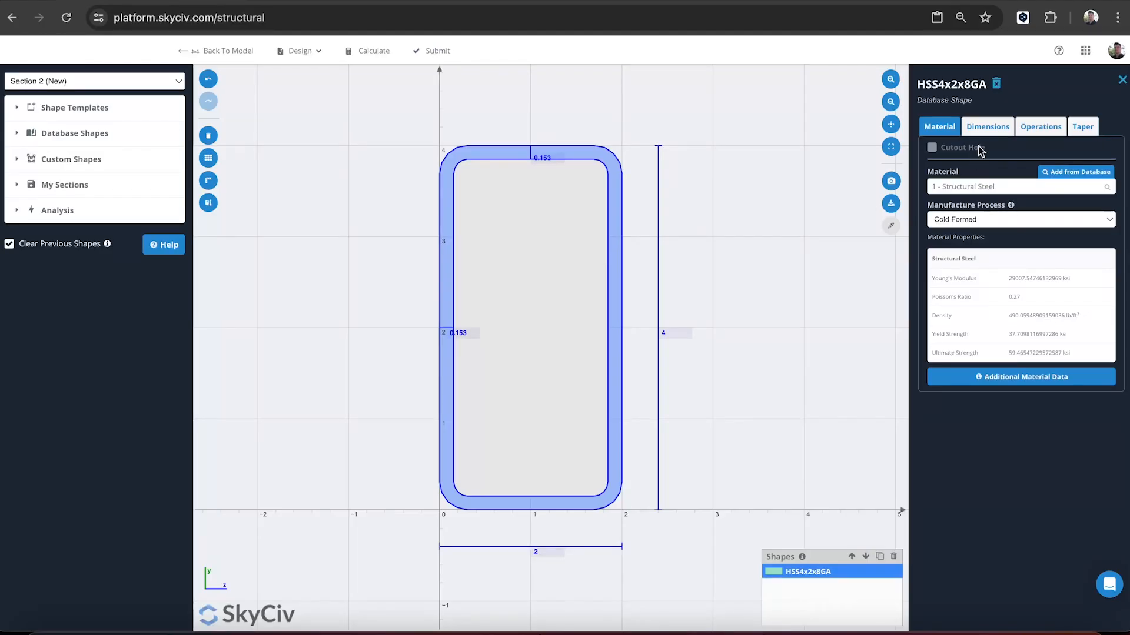
left_click(988, 129)
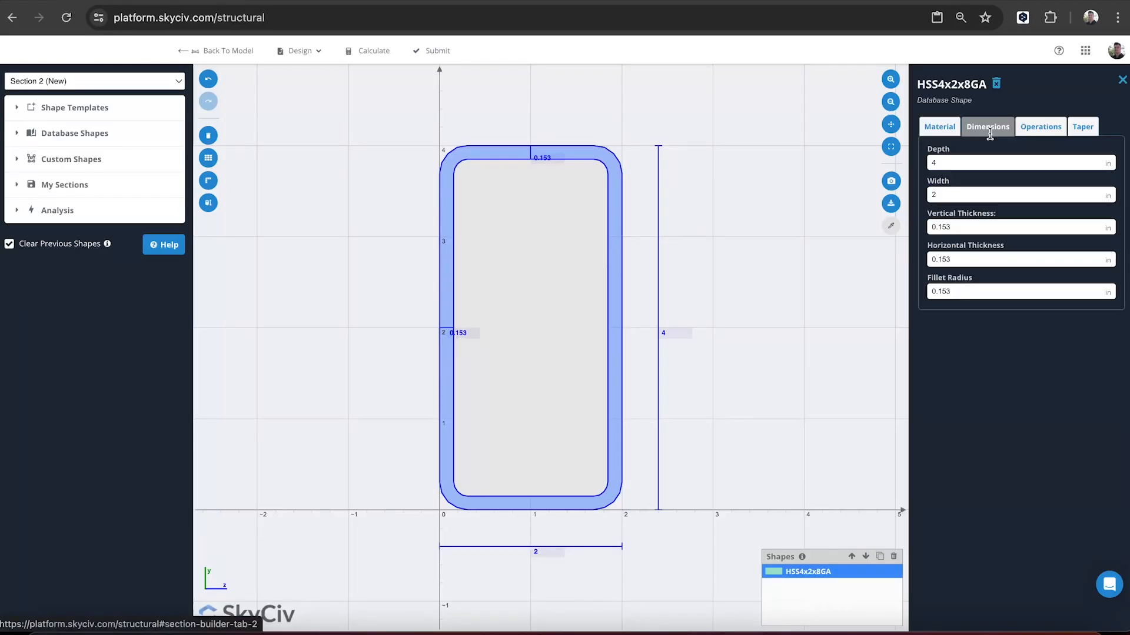
left_click(1024, 127)
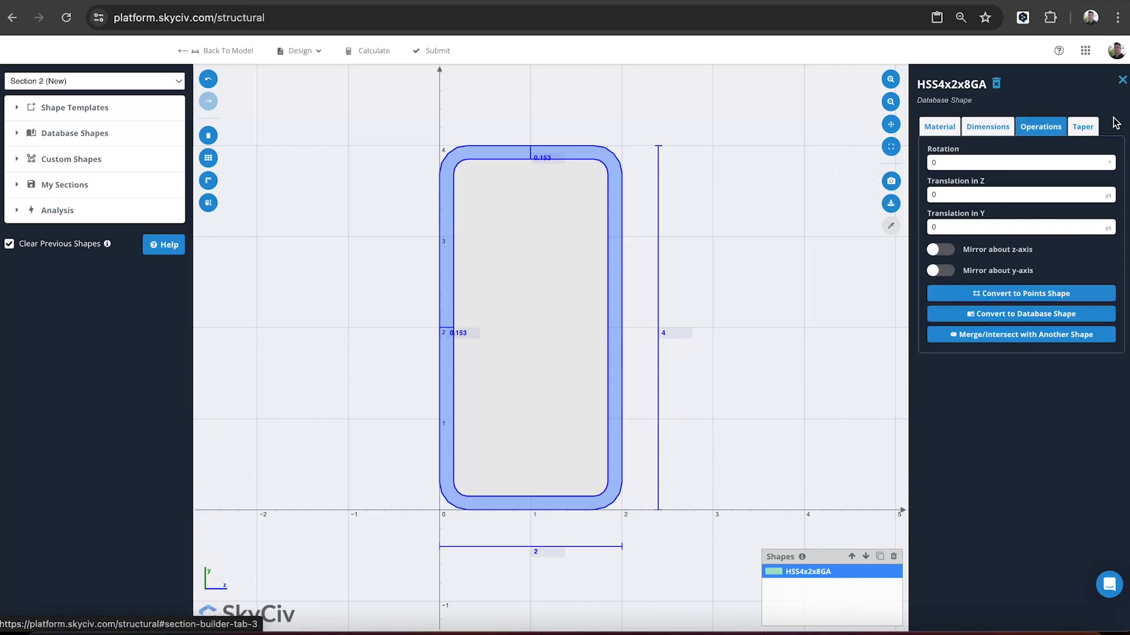
left_click(1091, 126)
left_click(940, 128)
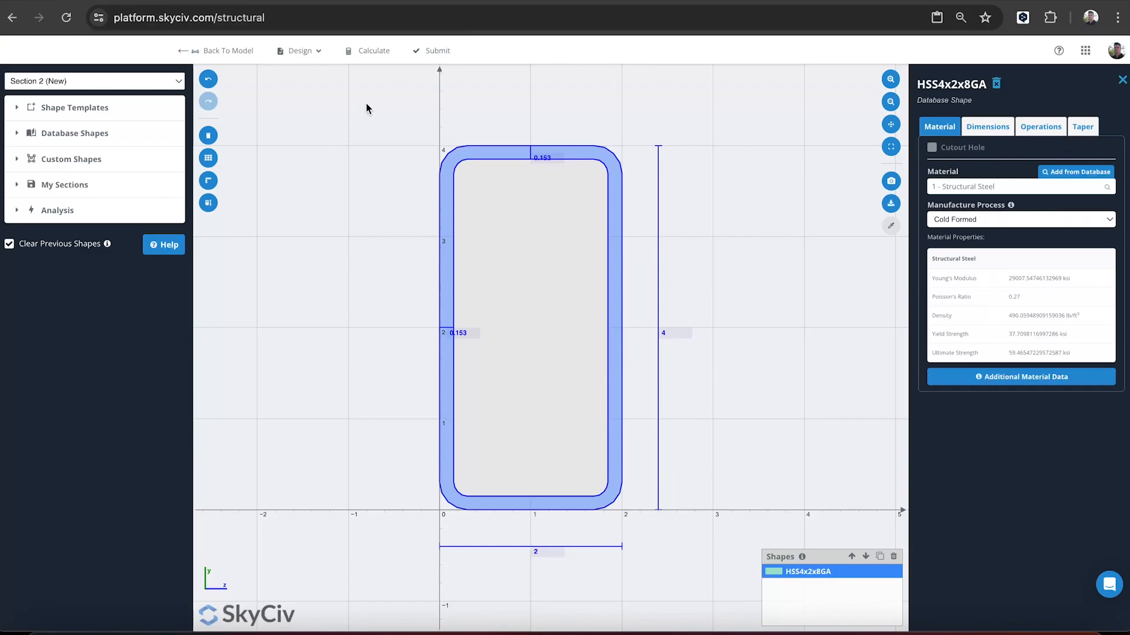
left_click(420, 59)
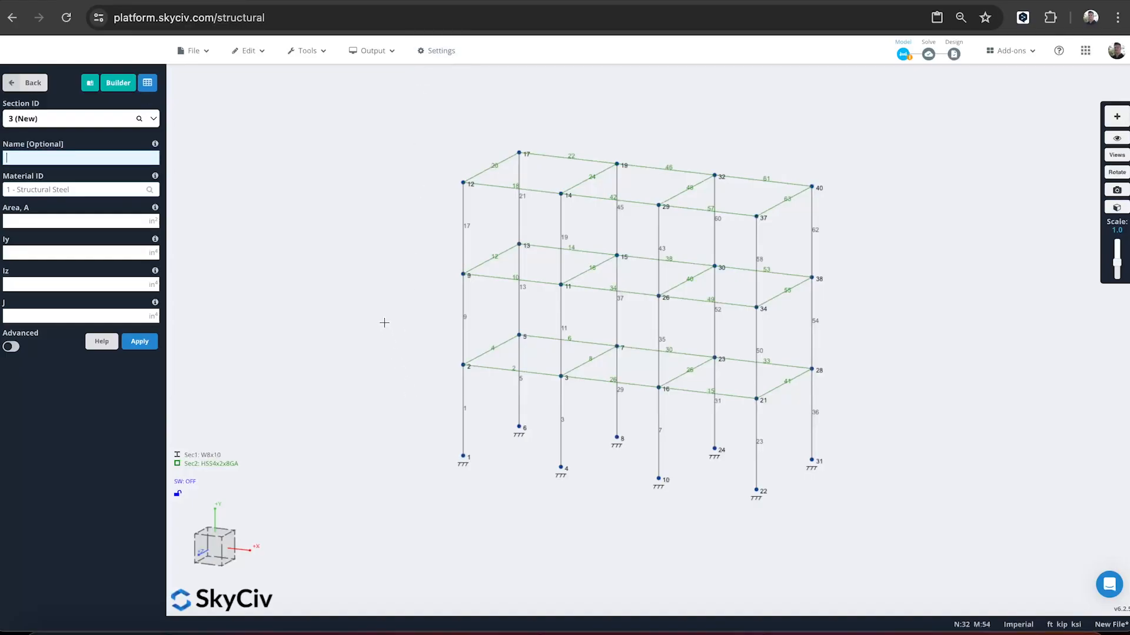
- Display the frame as a 3D render and inspect the column and beam sections from several angles
left_click_drag(884, 300, 895, 277)
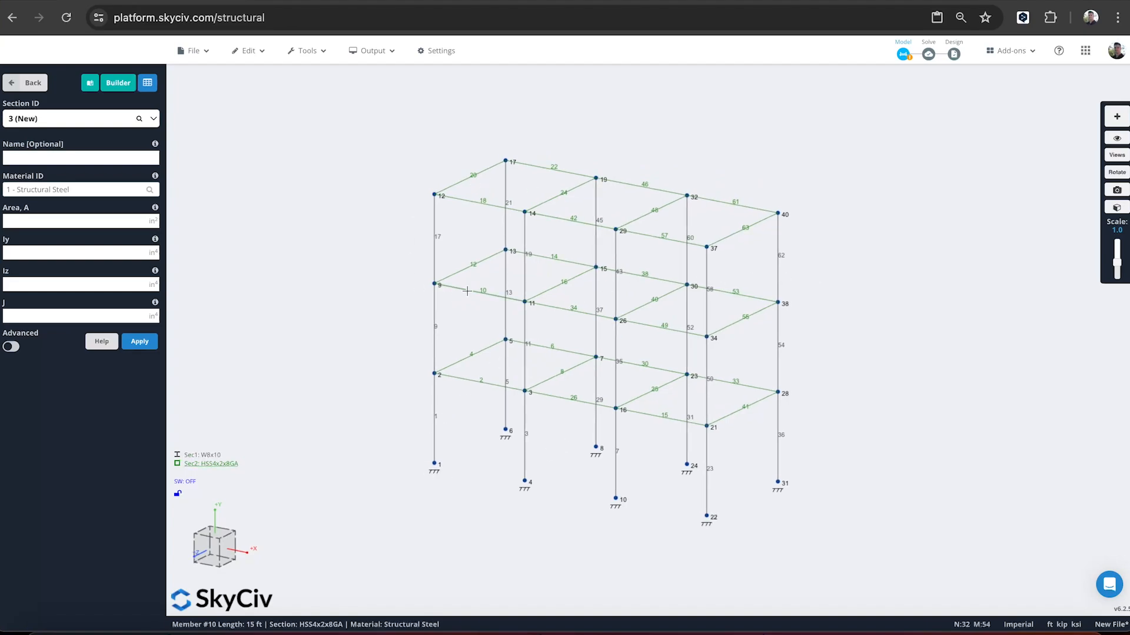
scroll(421, 206, "down", 1)
left_click(371, 51)
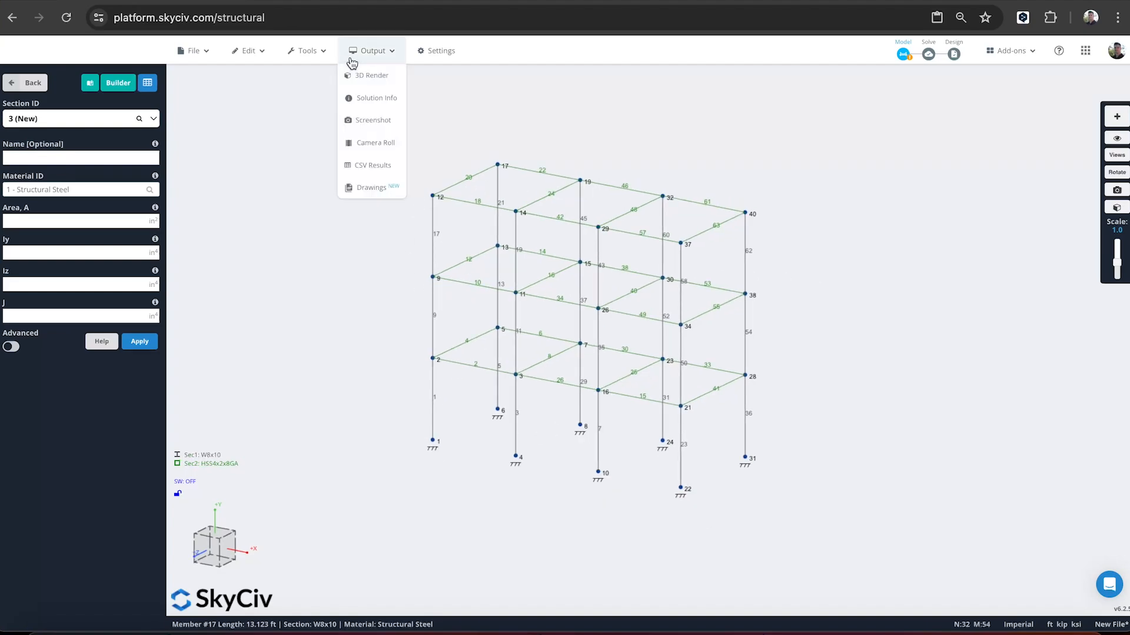
left_click(362, 73)
scroll(700, 287, "up", 5)
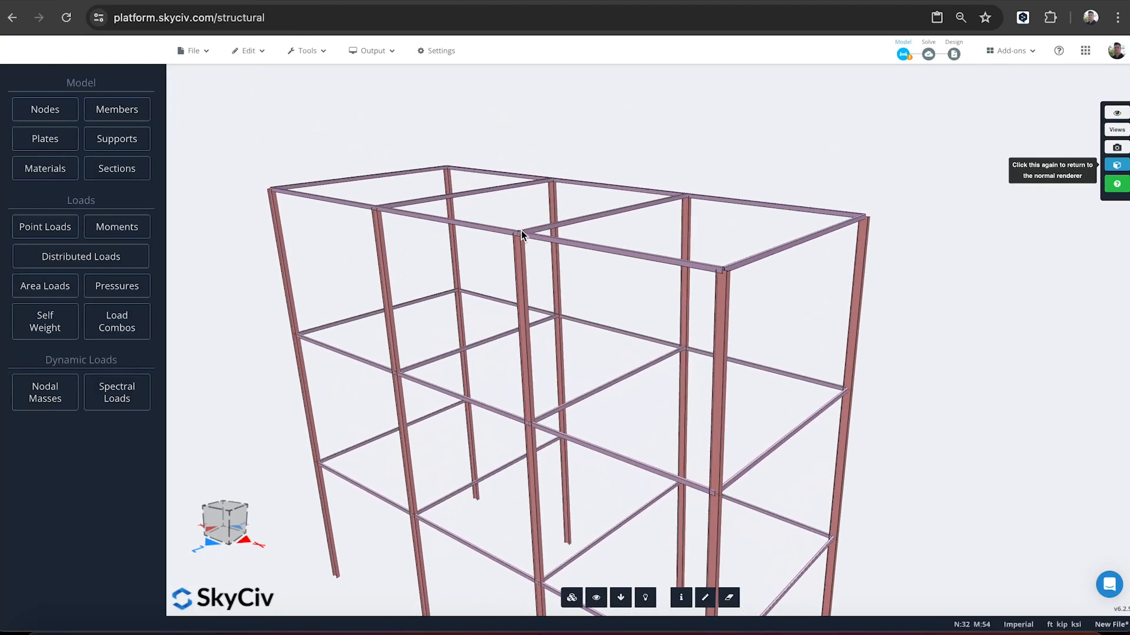
left_click_drag(636, 307, 612, 226)
scroll(462, 290, "down", 3)
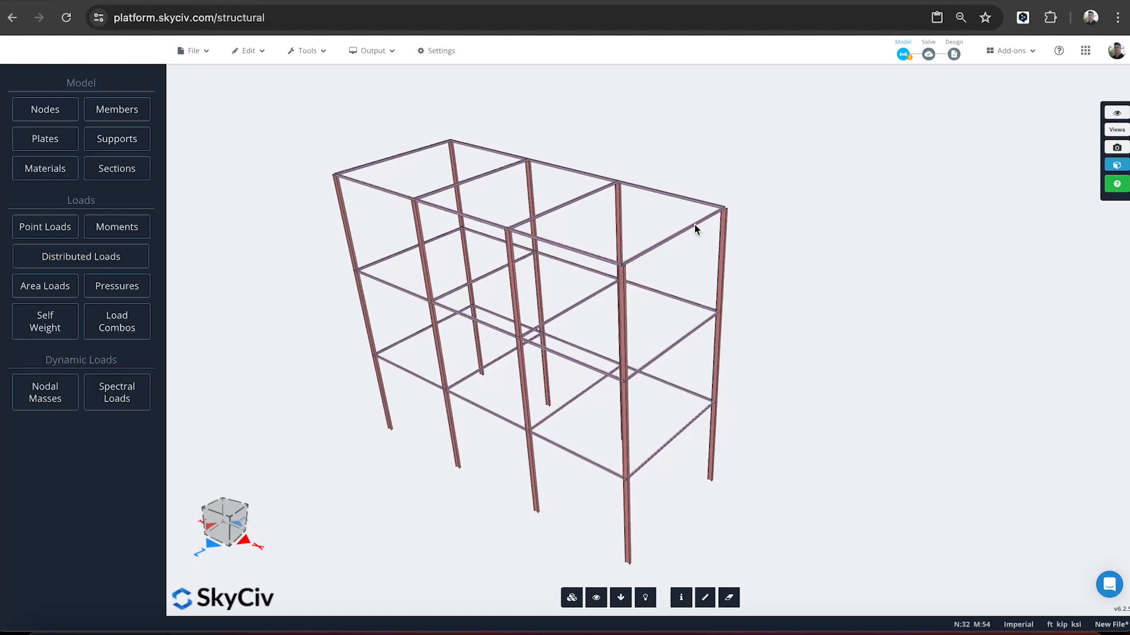
scroll(644, 204, "up", 5)
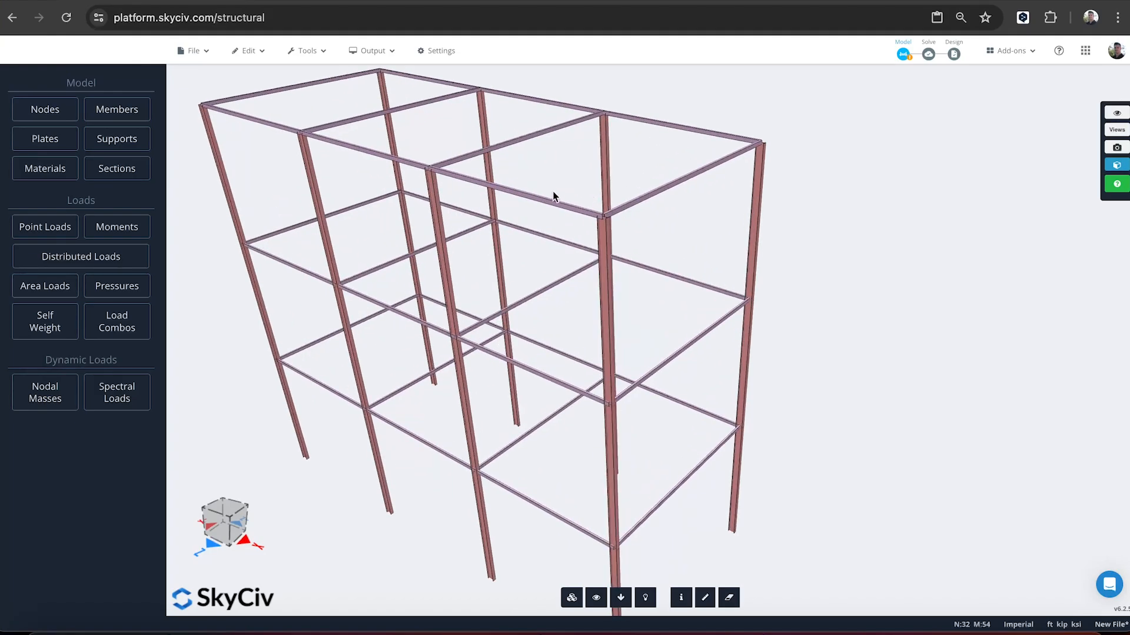
right_click_drag(553, 196, 697, 277)
- Return the frame display to the wireframe render
left_click(380, 55)
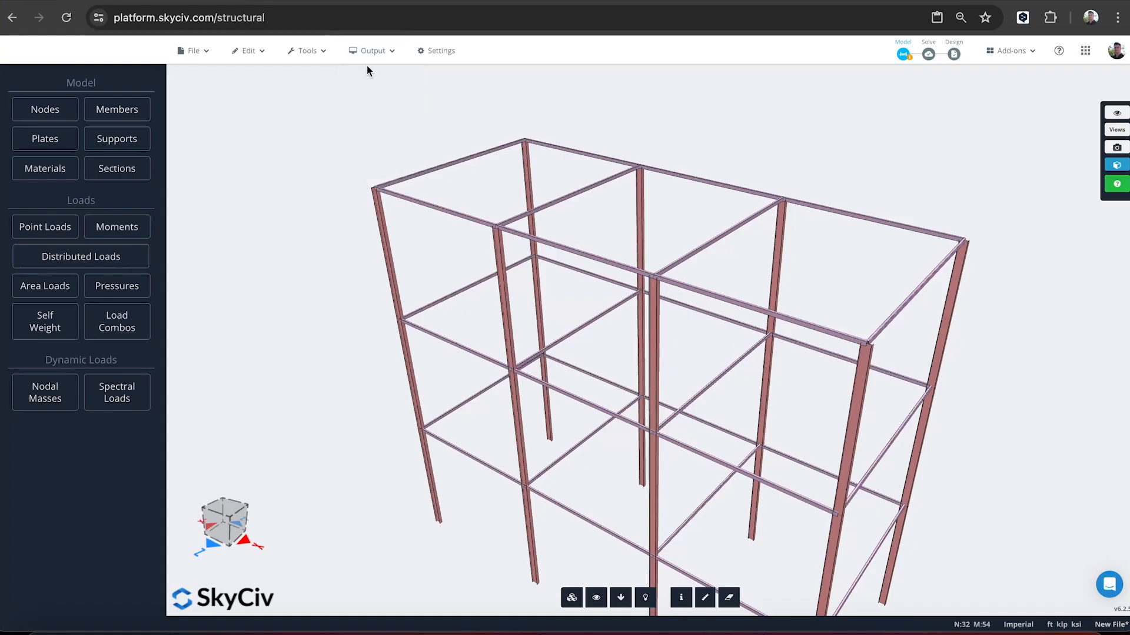
left_click(369, 53)
mouse_move(377, 57)
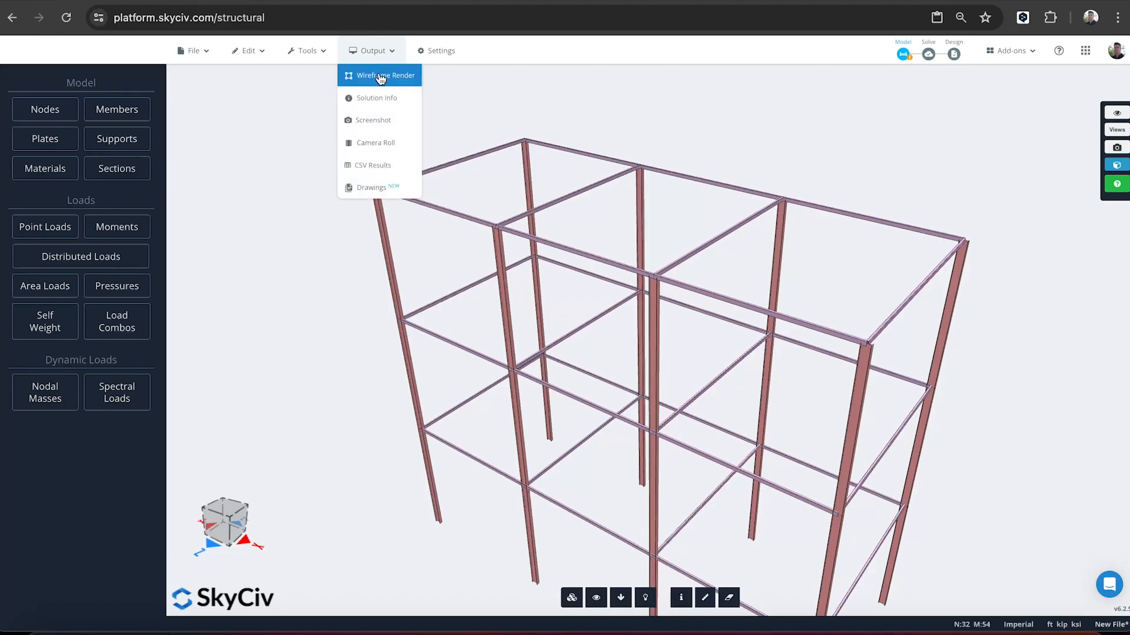
left_click(380, 77)
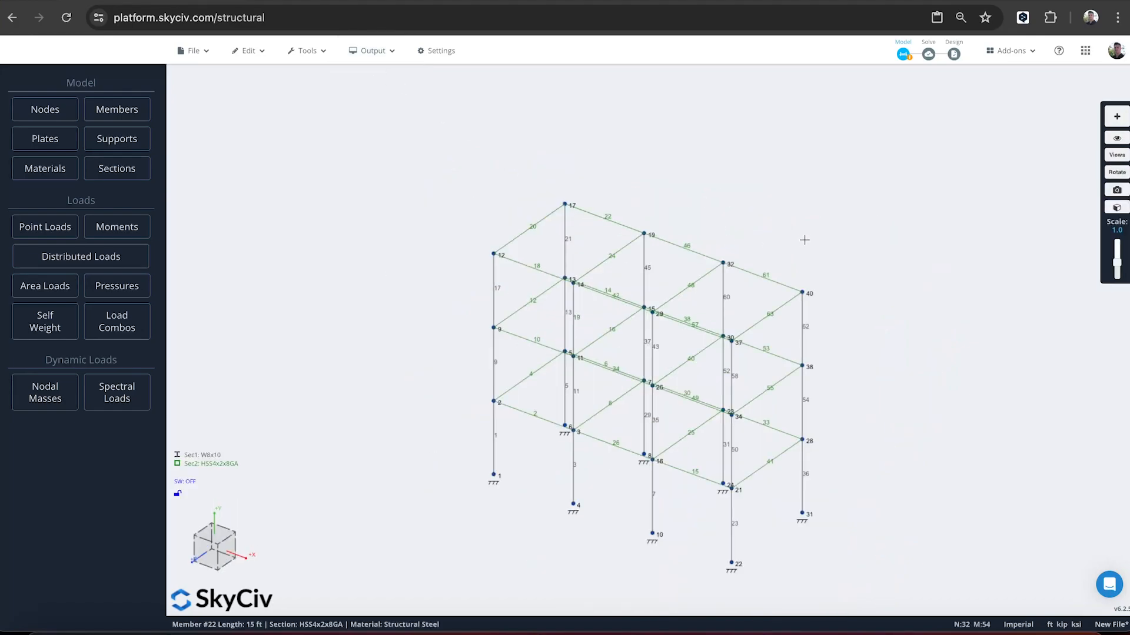
- Try to create a plate from the selected top-storey beams and nodes
left_click_drag(804, 239, 652, 170)
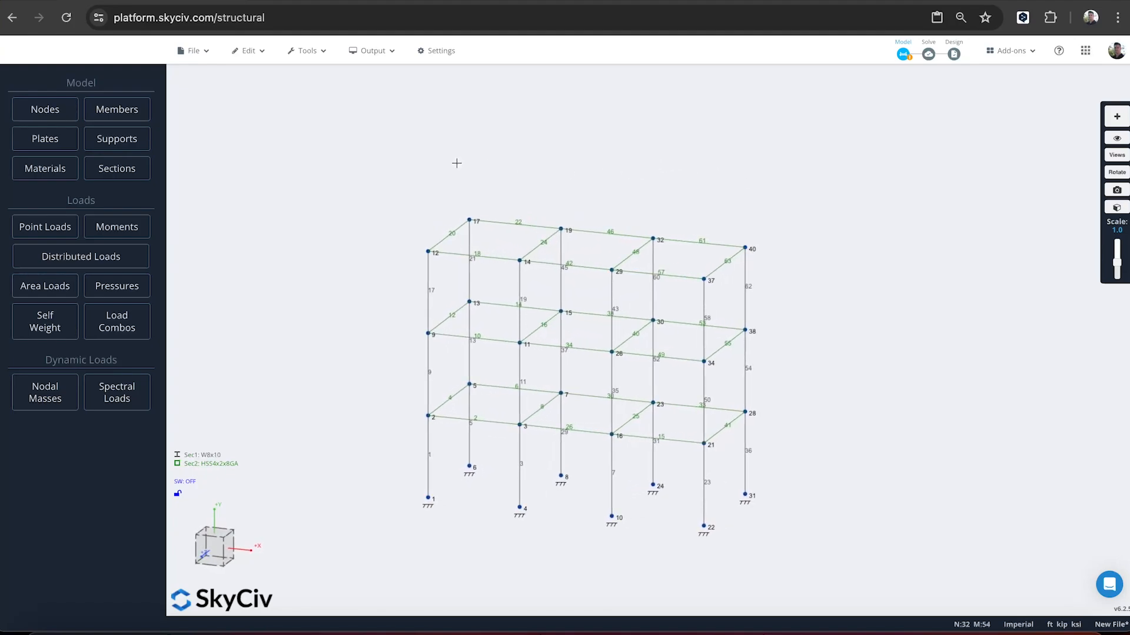
left_click_drag(824, 249, 845, 228)
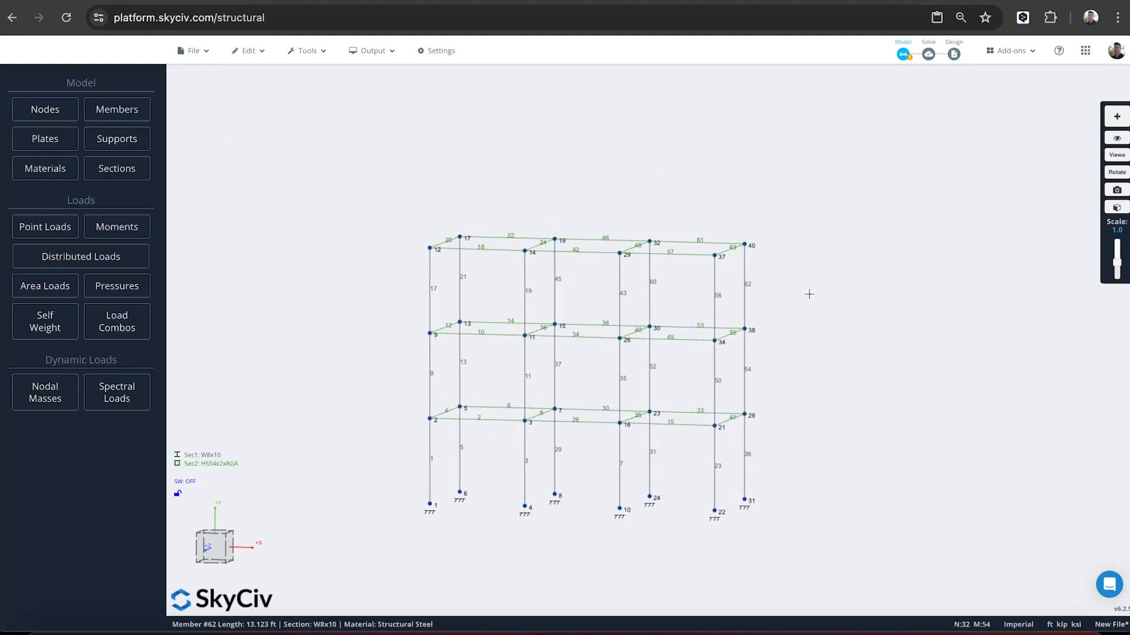
left_click_drag(809, 294, 345, 151)
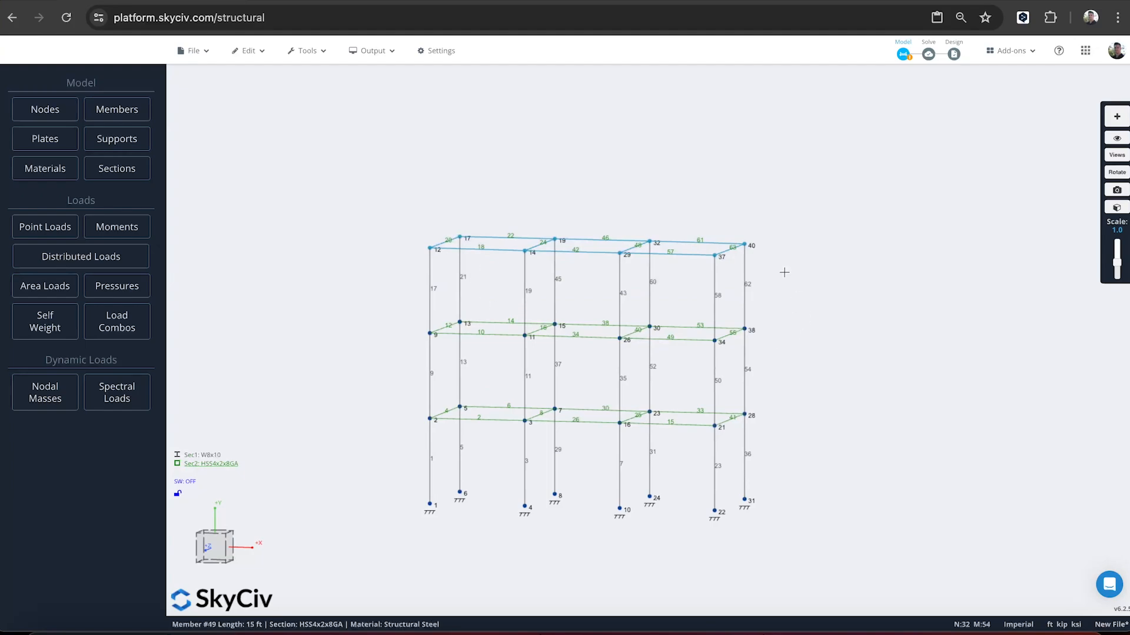
left_click_drag(481, 150, 408, 146)
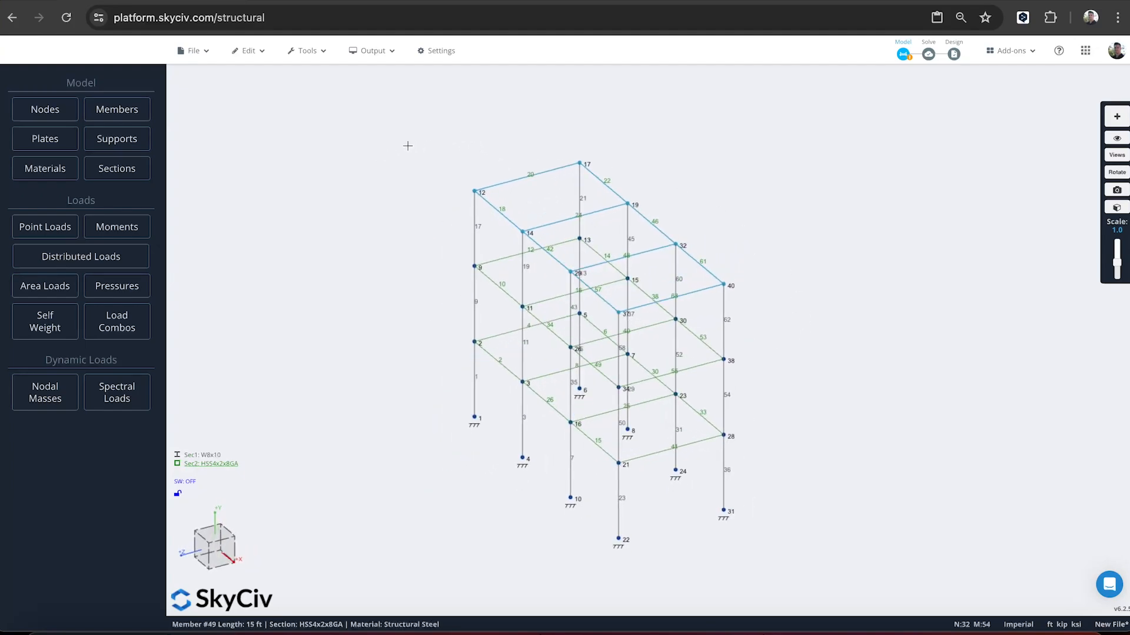
right_click(432, 133)
left_click(475, 192)
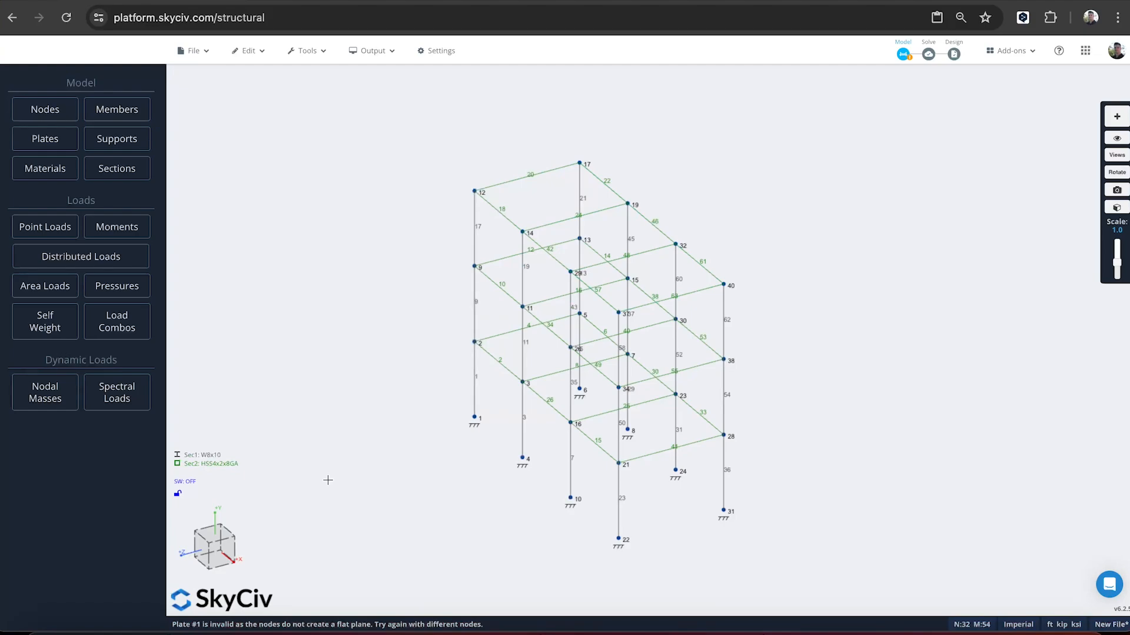
- Add a 0.25 in thick structural steel roof plate through corner nodes 17, 40, 37 and 12
left_click_drag(305, 202, 341, 197)
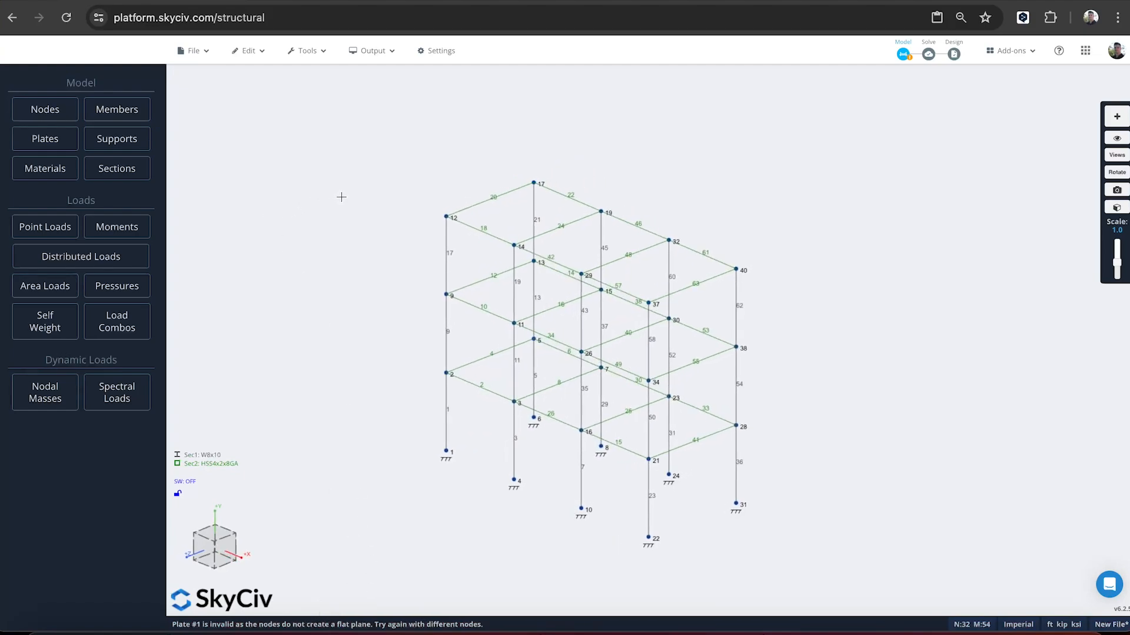
left_click(46, 143)
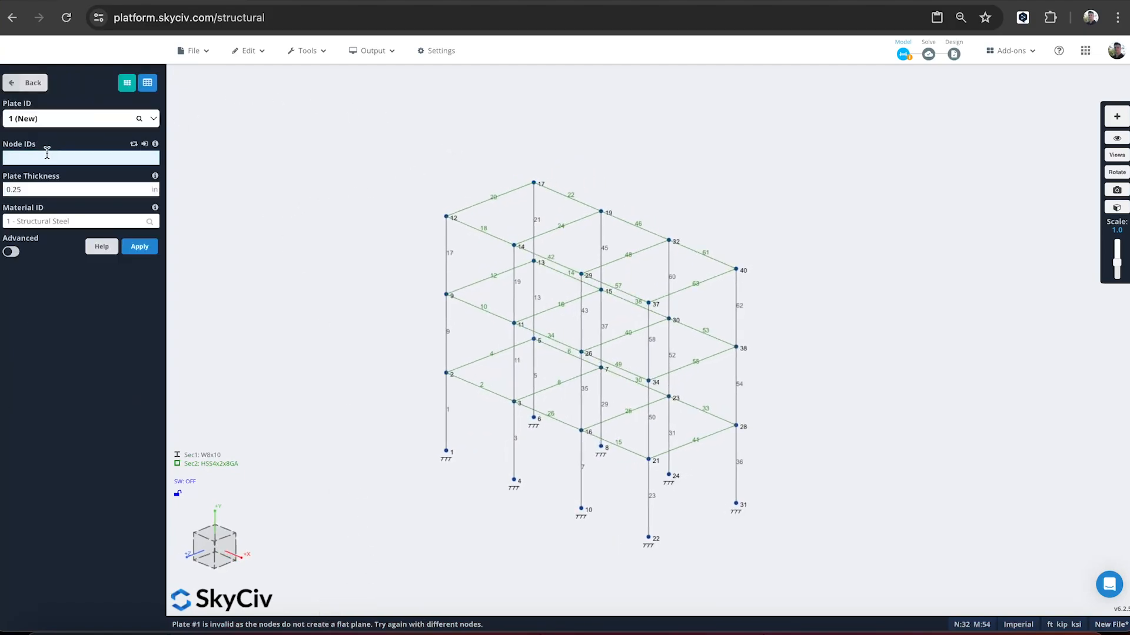
left_click(534, 182)
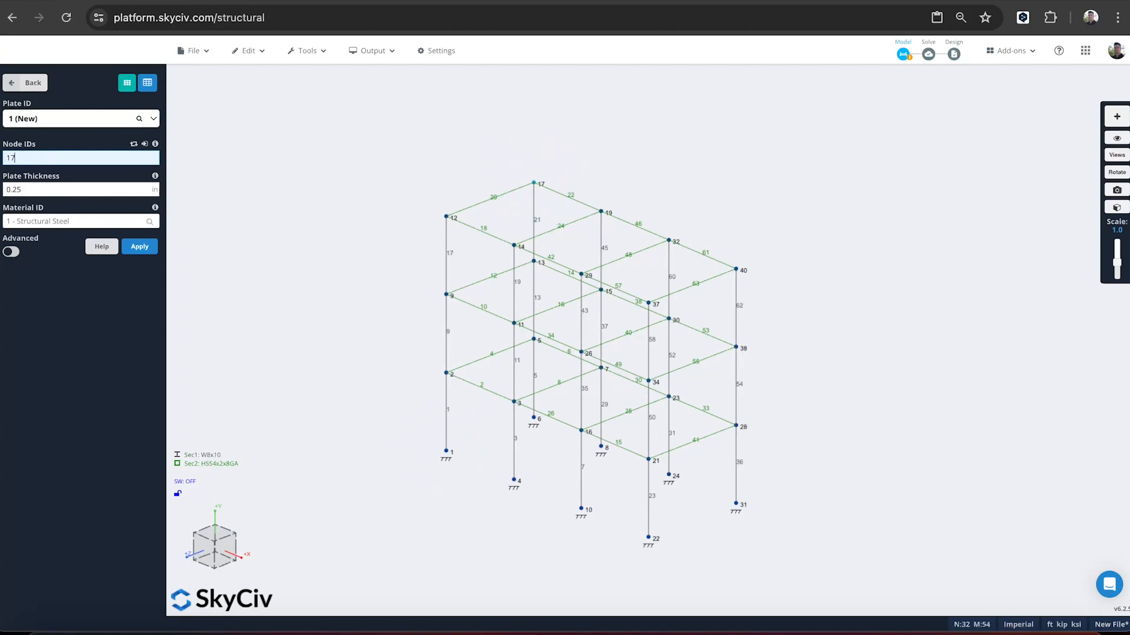
type(",40,37")
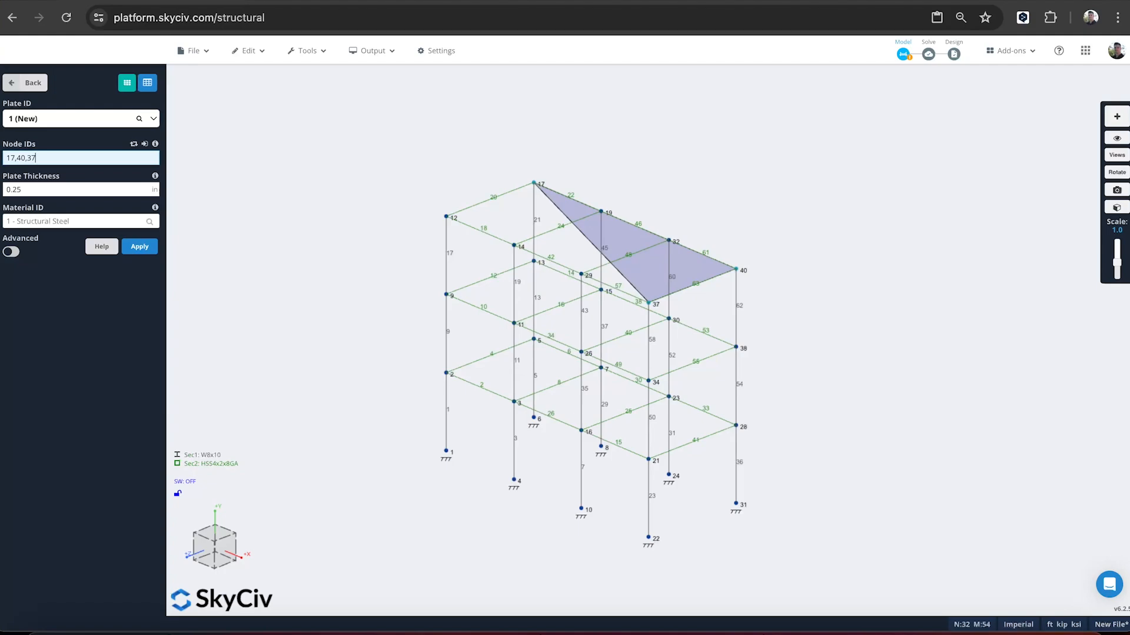
type(",12")
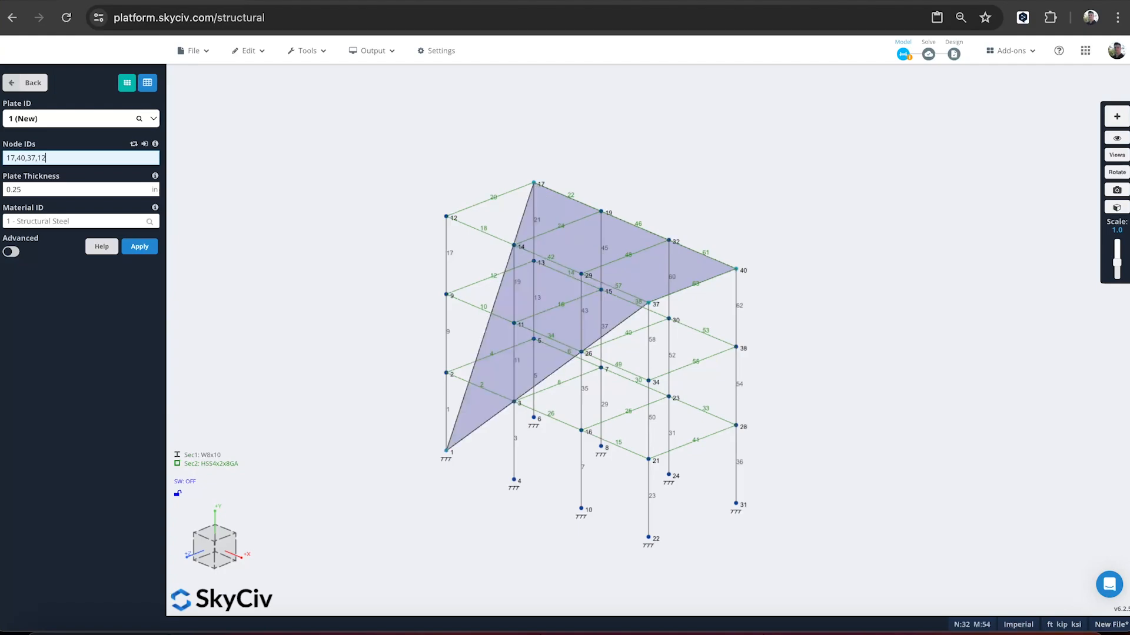
key("Return")
scroll(628, 236, "up", 4)
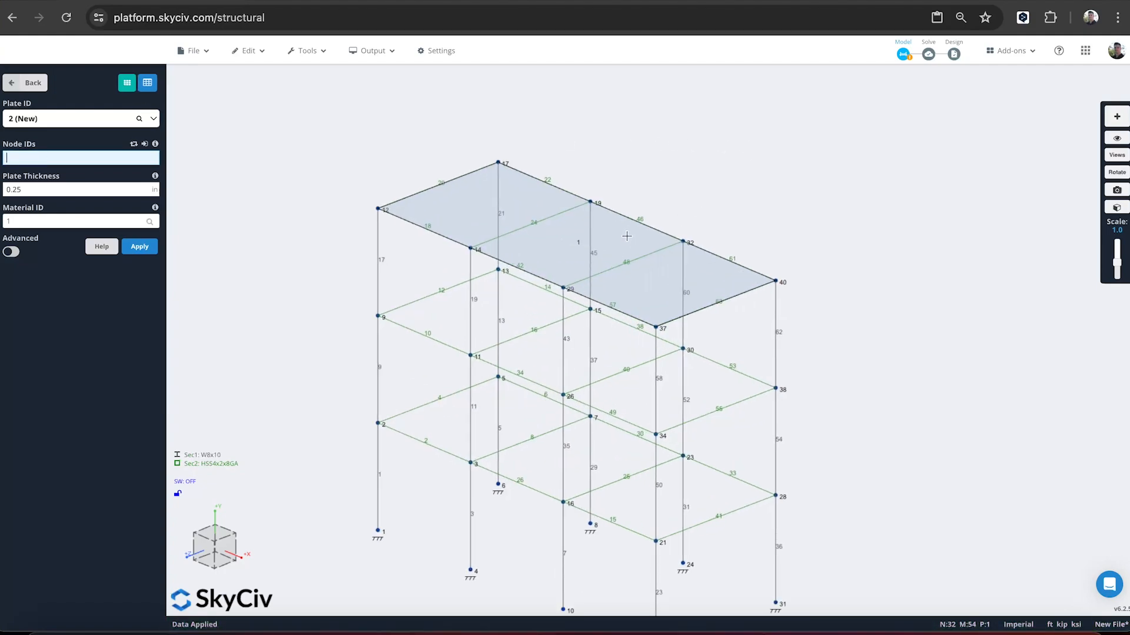
- Open the roof plate's properties and examine the plate on the frame from several angles
left_click(622, 235)
middle_click_drag(863, 222, 884, 216)
left_click(883, 215)
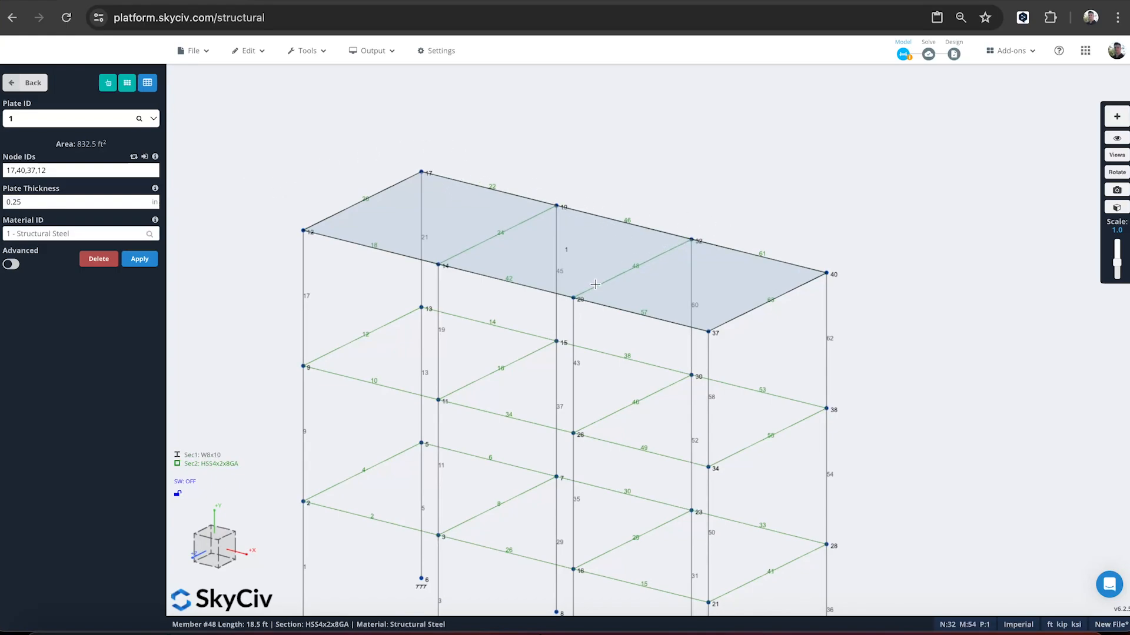
right_click_drag(610, 159, 727, 183)
left_click_drag(727, 183, 743, 179)
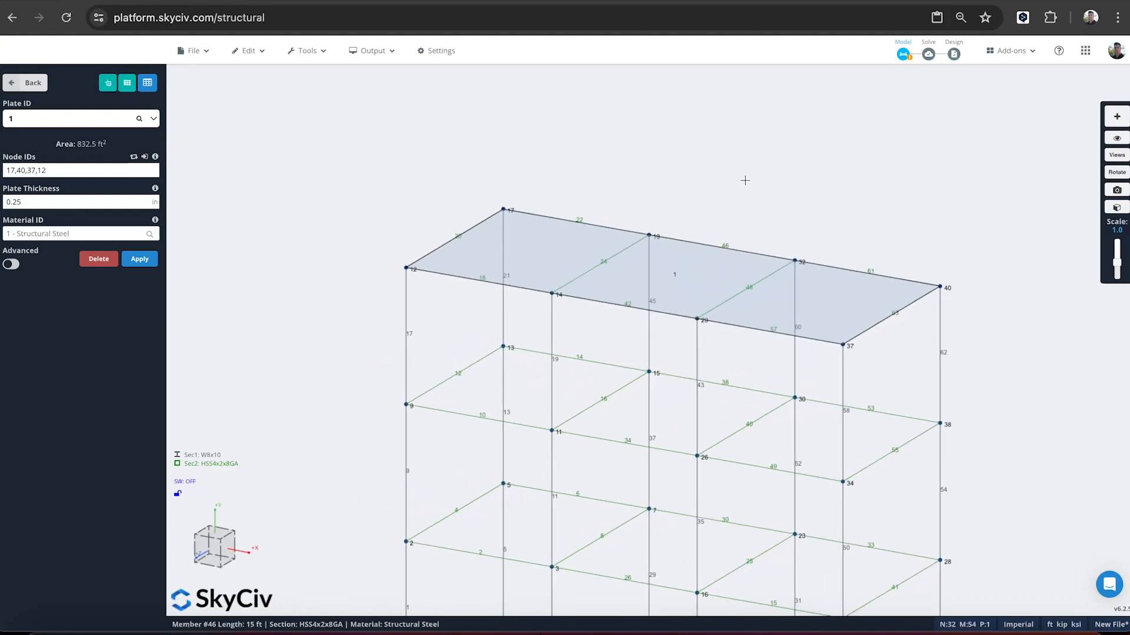
right_click_drag(852, 205, 806, 154)
left_click_drag(964, 379, 990, 404)
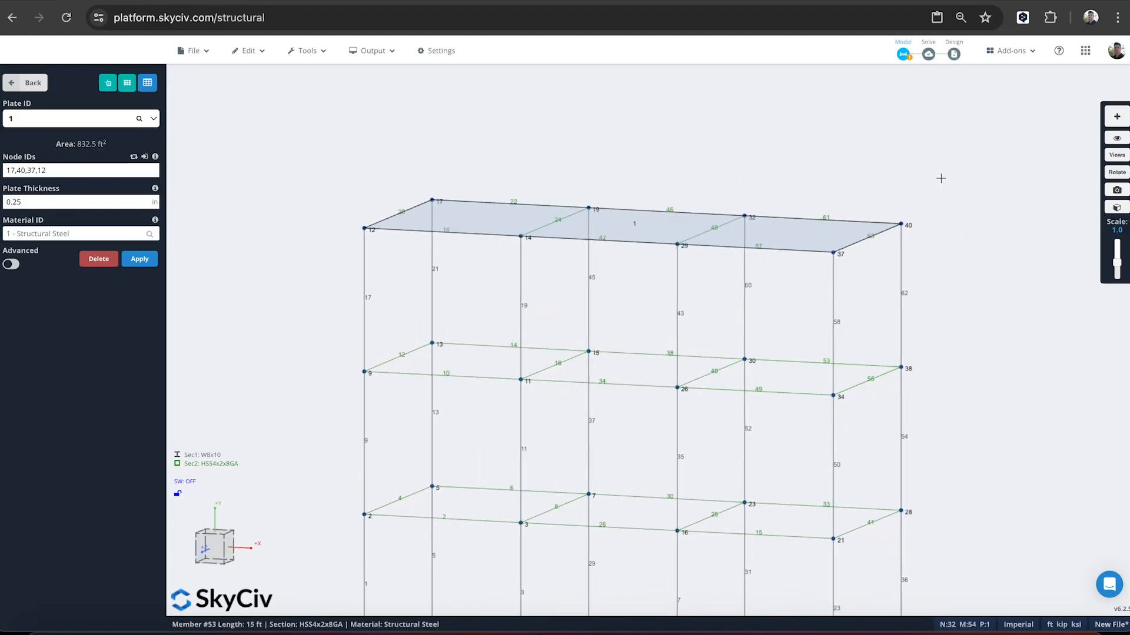
left_click_drag(941, 179, 916, 182)
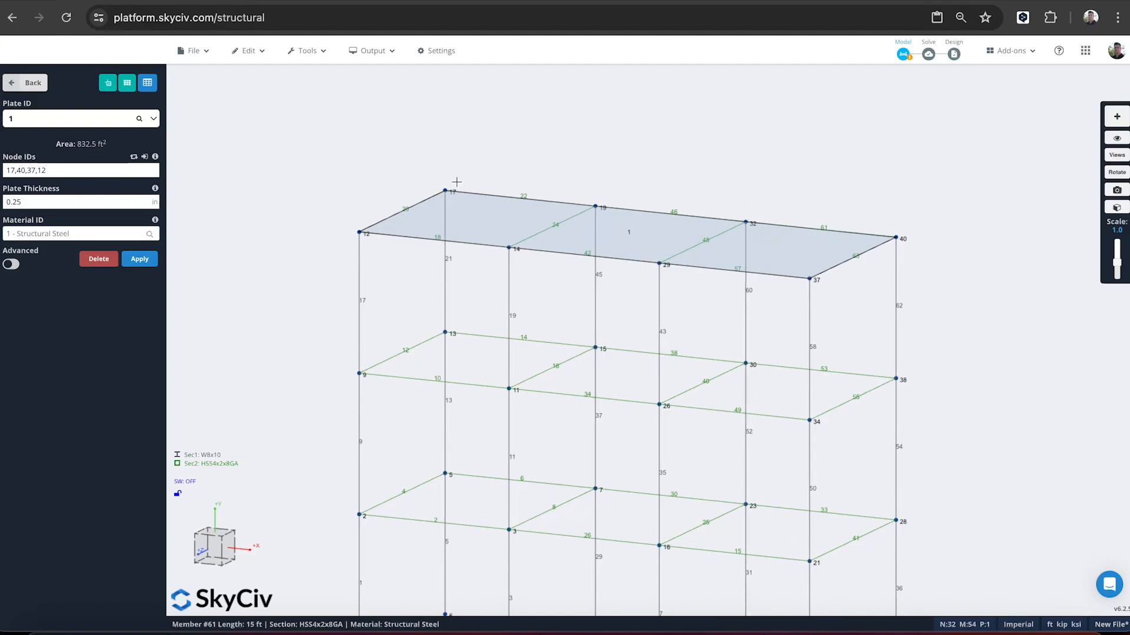
- Mesh the roof plate with unstructured quadrilaterals and the Frontal method, including nodes 14,19,29,32, the roof beams and other plate edges
right_click(814, 256)
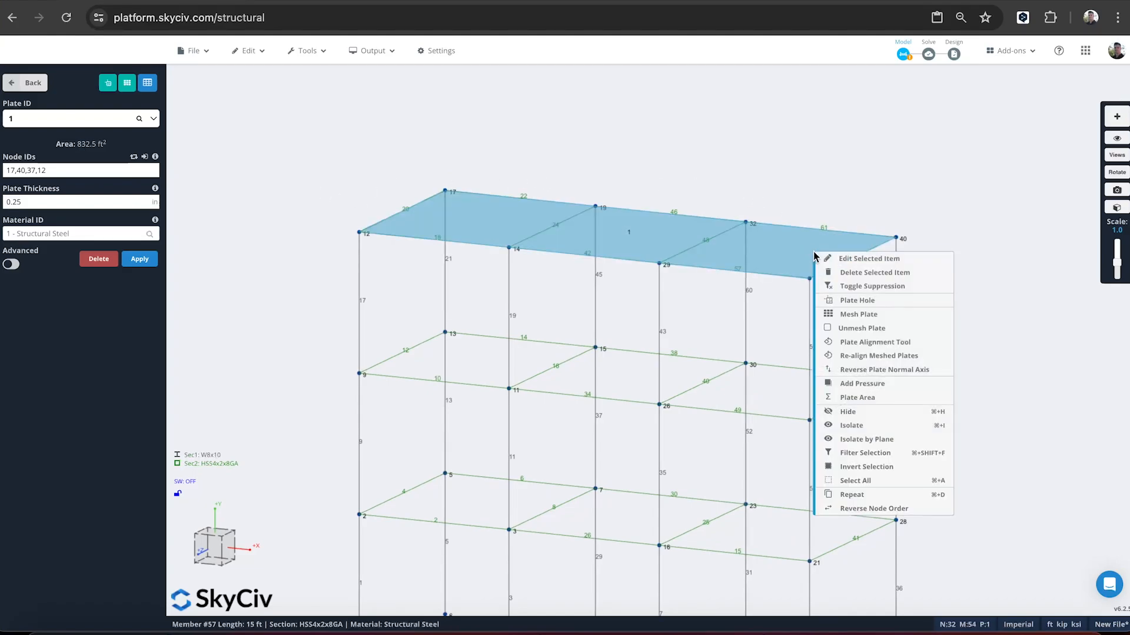
left_click(853, 316)
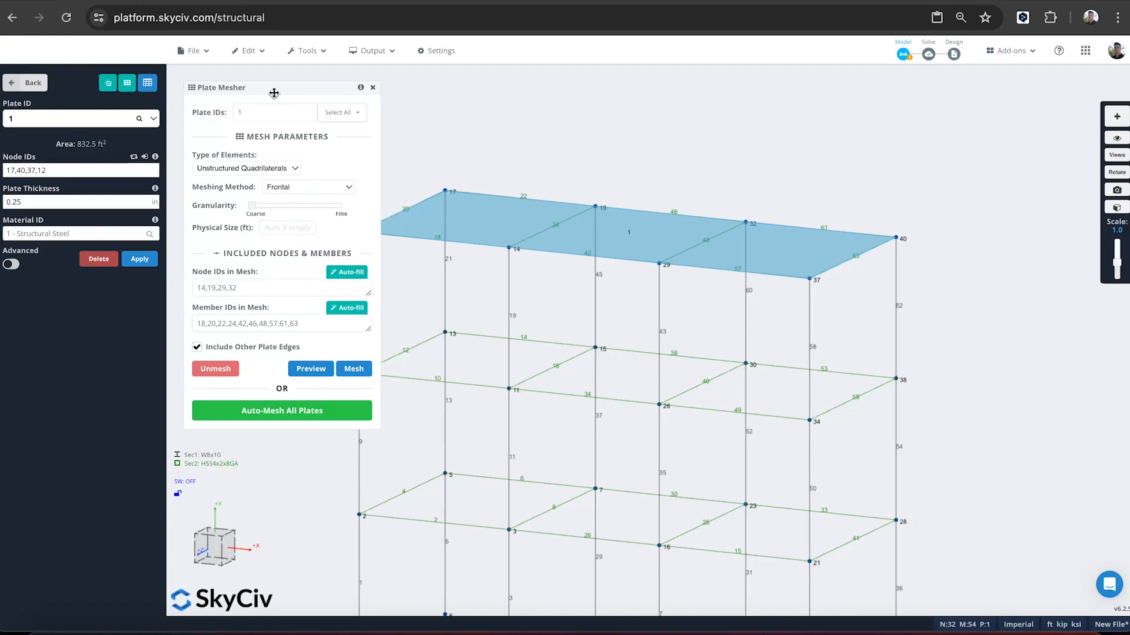
left_click_drag(275, 93, 235, 88)
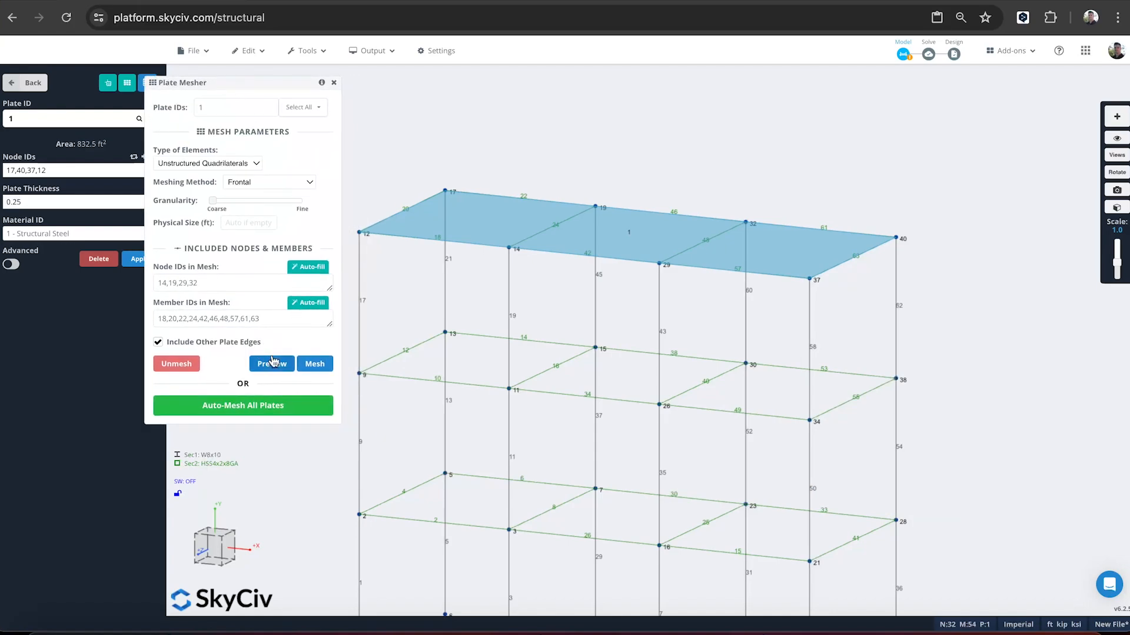
left_click(202, 284)
left_click_drag(202, 284, 160, 284)
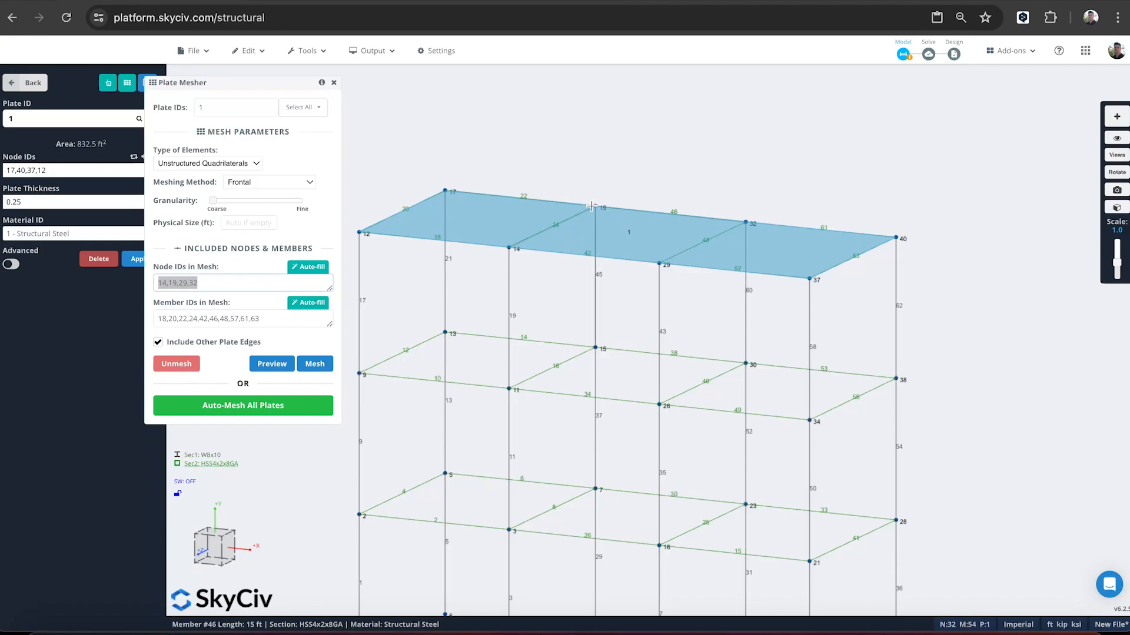
left_click(219, 319)
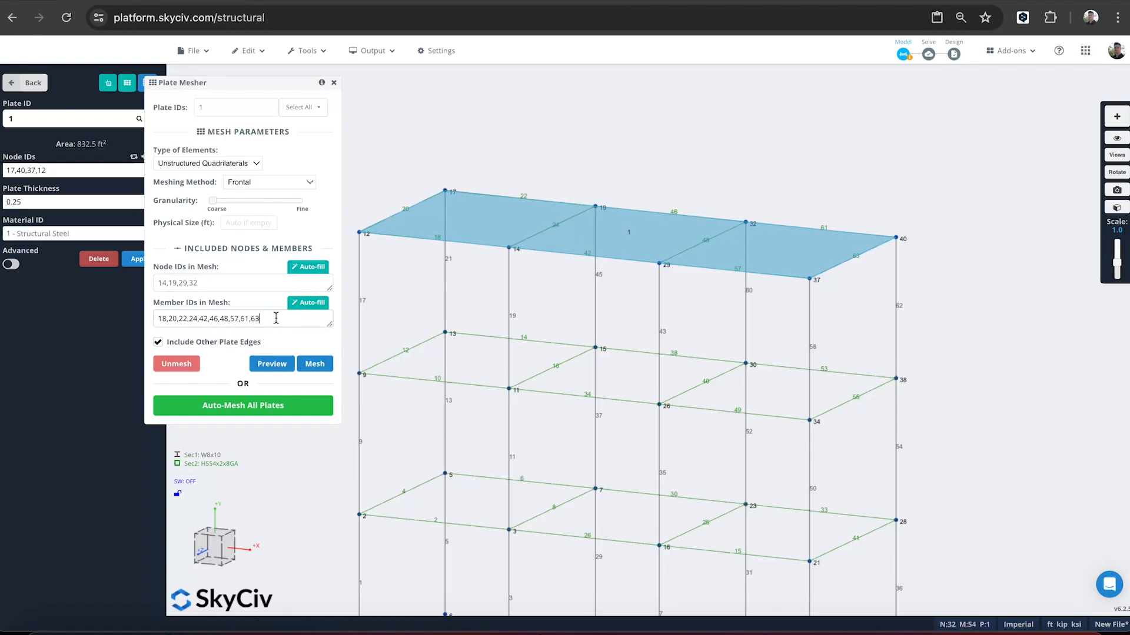
left_click_drag(276, 318, 153, 318)
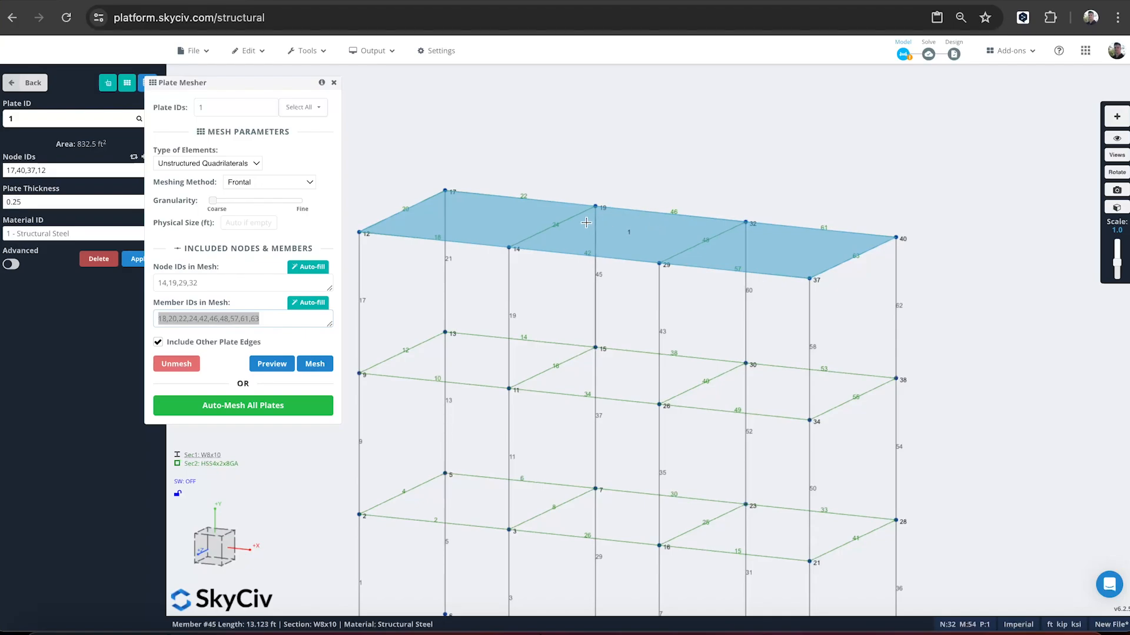
left_click(313, 364)
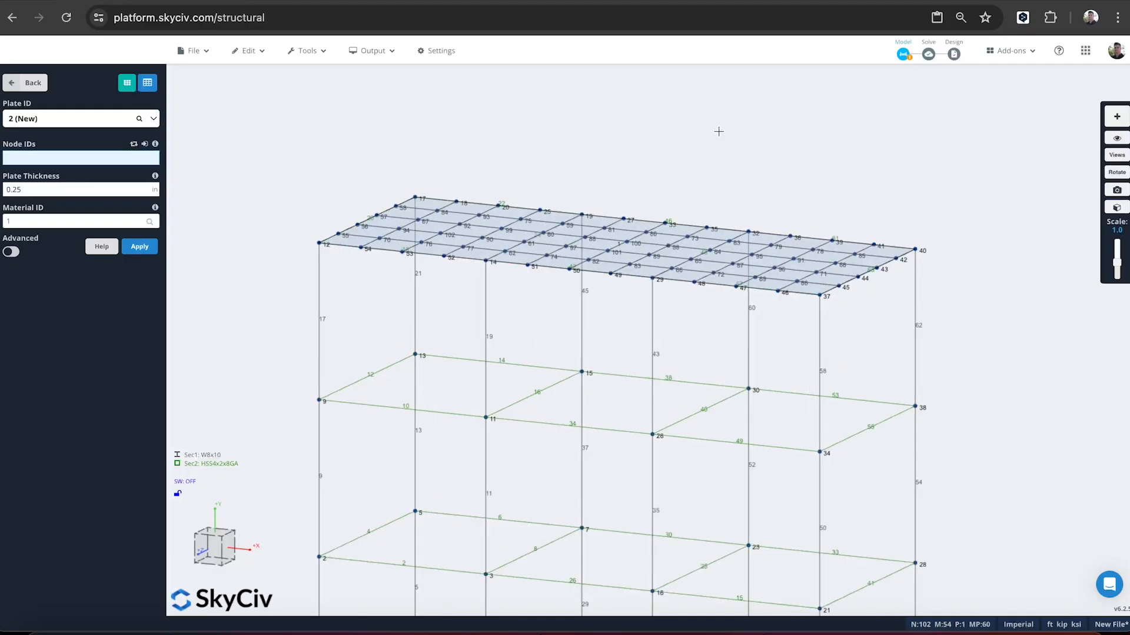
- Inspect the roof plate's mesh and how its nodes line up with the supporting beams and columns
scroll(718, 130, "up", 6)
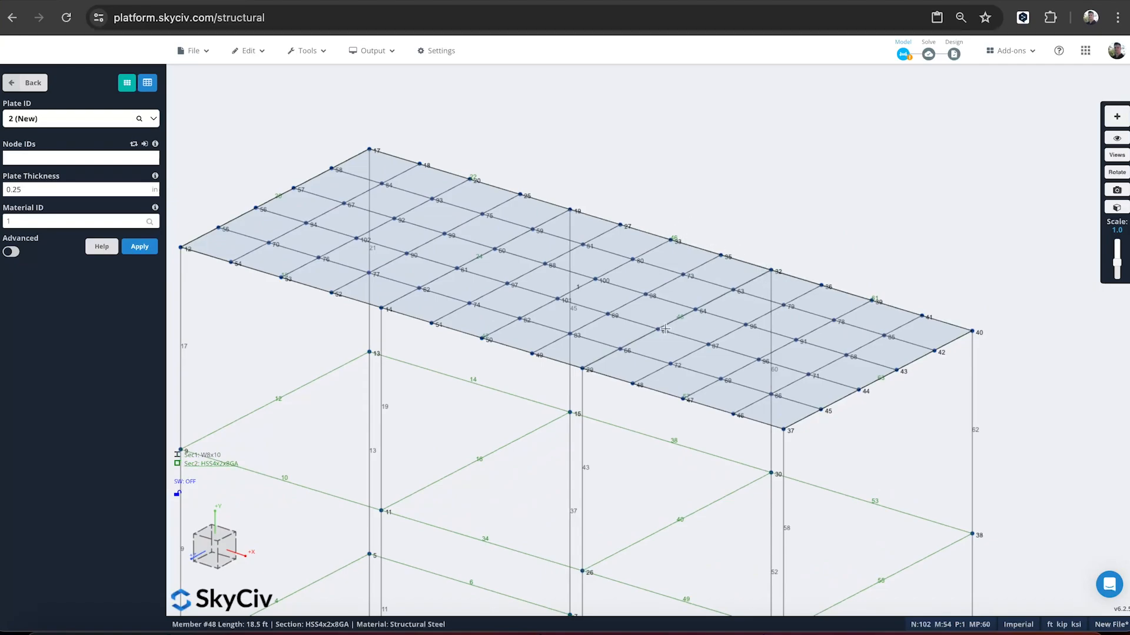
scroll(662, 161, "down", 2)
scroll(752, 233, "up", 3)
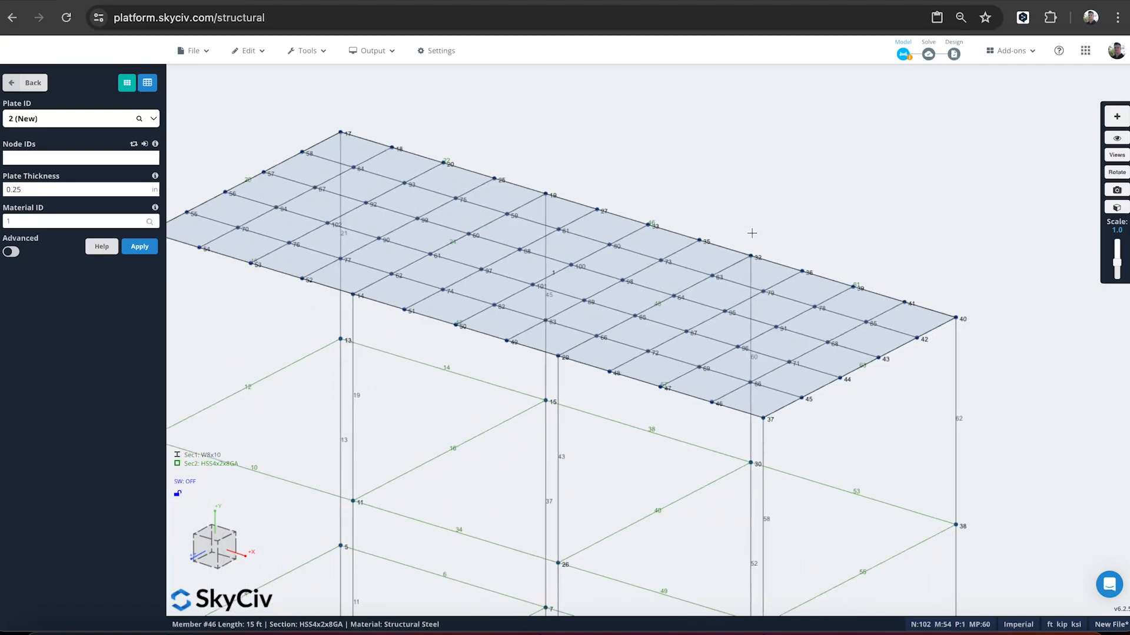
scroll(751, 233, "up", 2)
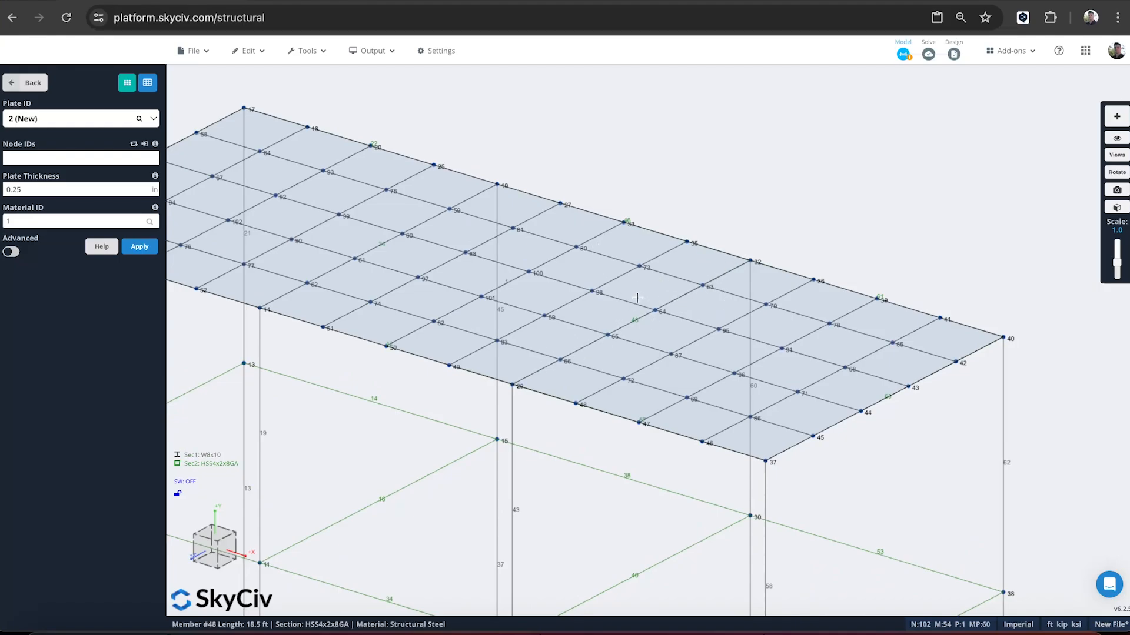
scroll(673, 169, "down", 4)
left_click_drag(778, 138, 729, 151)
right_click_drag(736, 150, 756, 141)
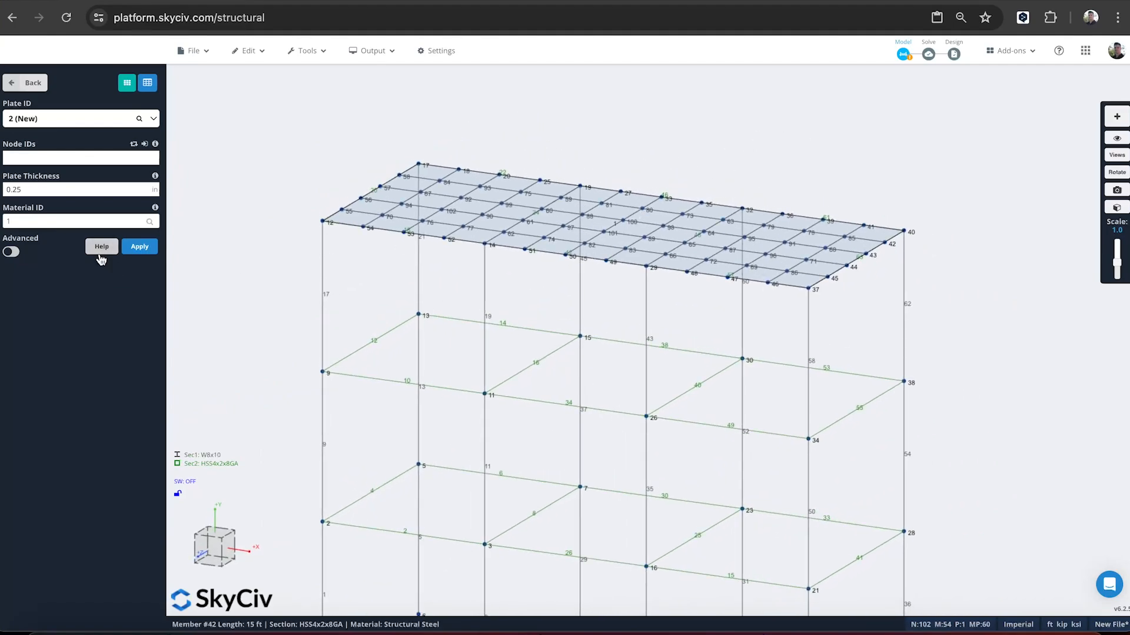
- Set the meshed roof plate's diaphragm to Rigid in its advanced properties, apply the change and close the plate form
left_click(481, 199)
left_click(13, 264)
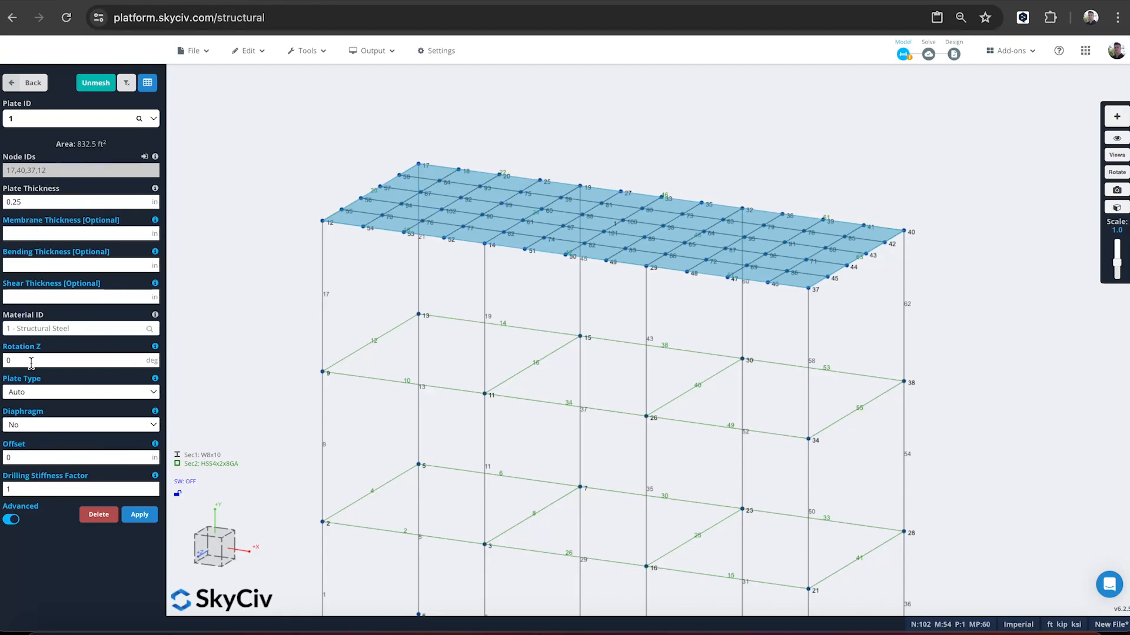
left_click(28, 425)
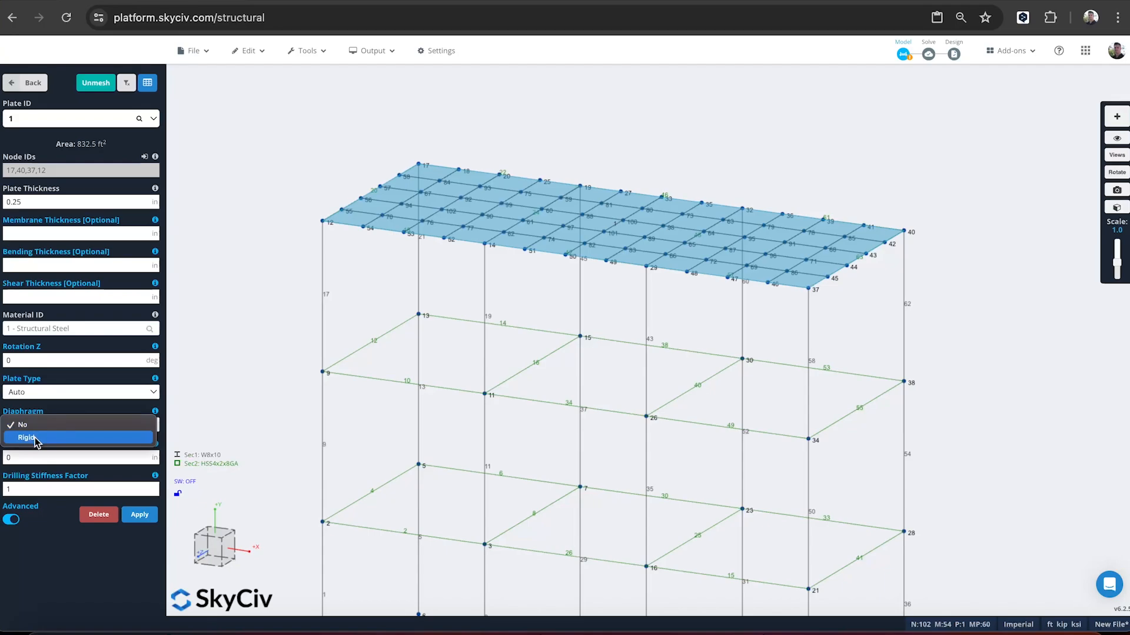
left_click(35, 438)
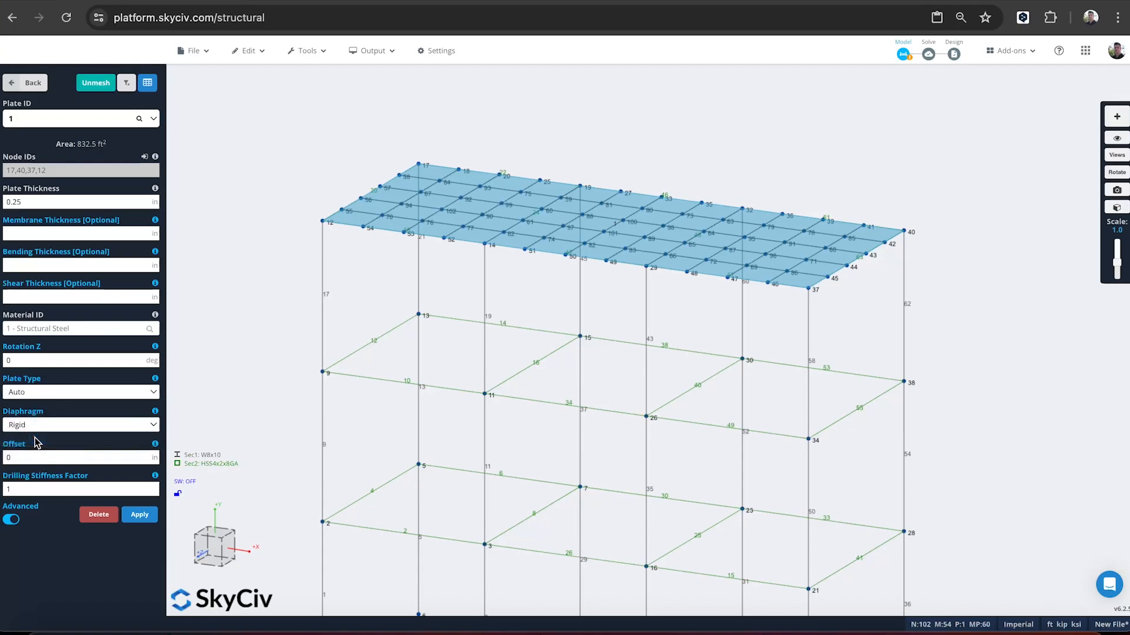
left_click(139, 517)
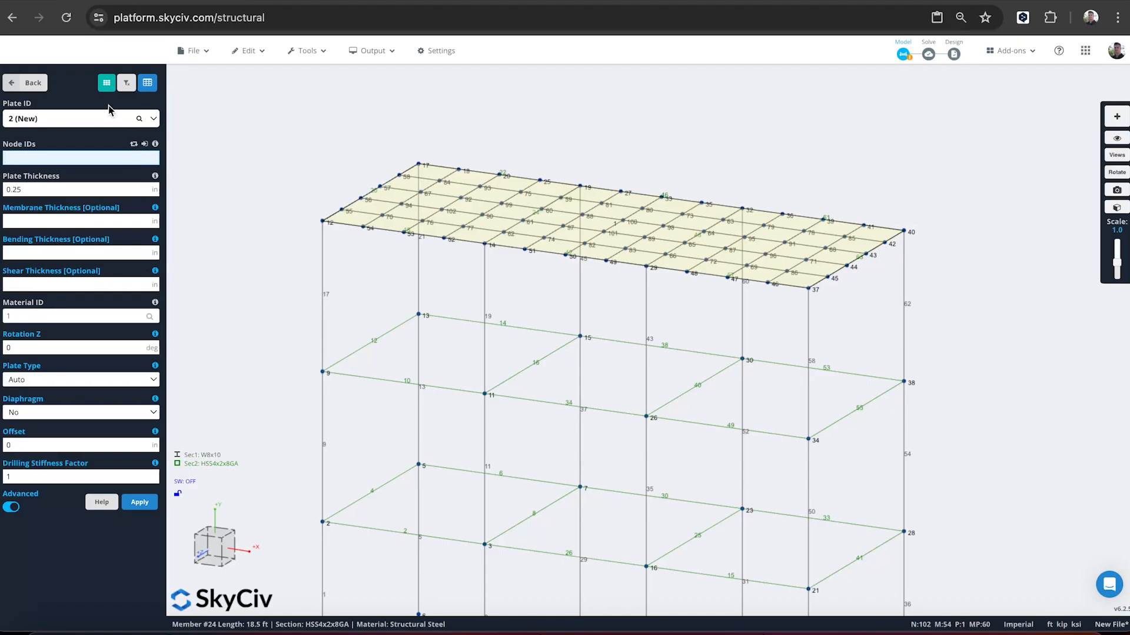
left_click(38, 90)
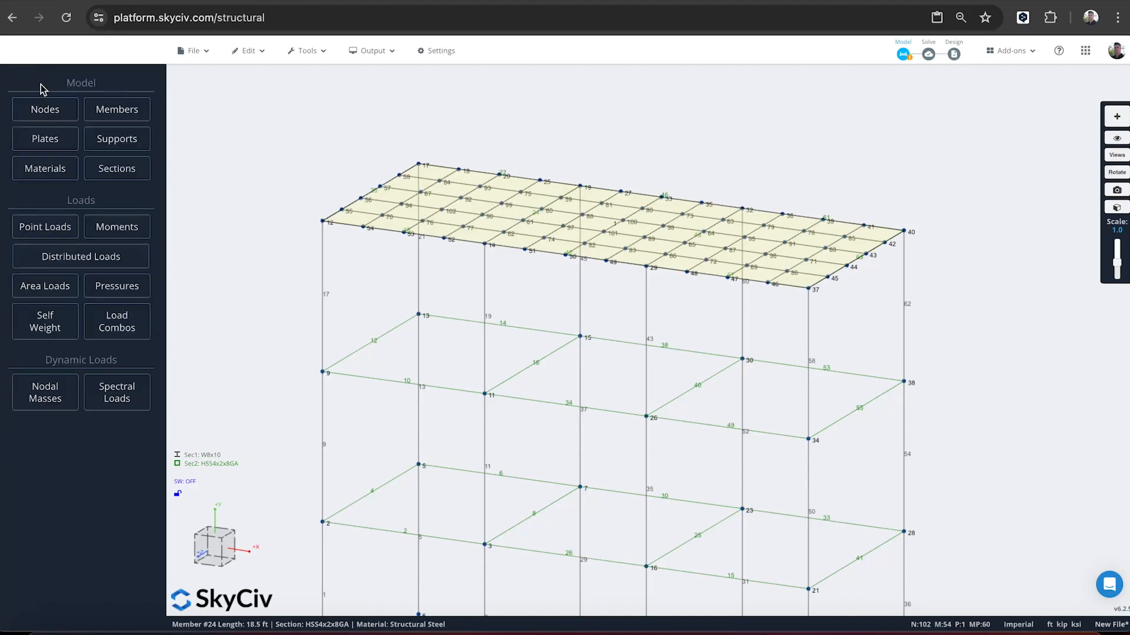
- Open member 49's properties and examine its member type options, leaving Continuous selected
scroll(887, 242, "down", 3)
right_click_drag(981, 416, 973, 349)
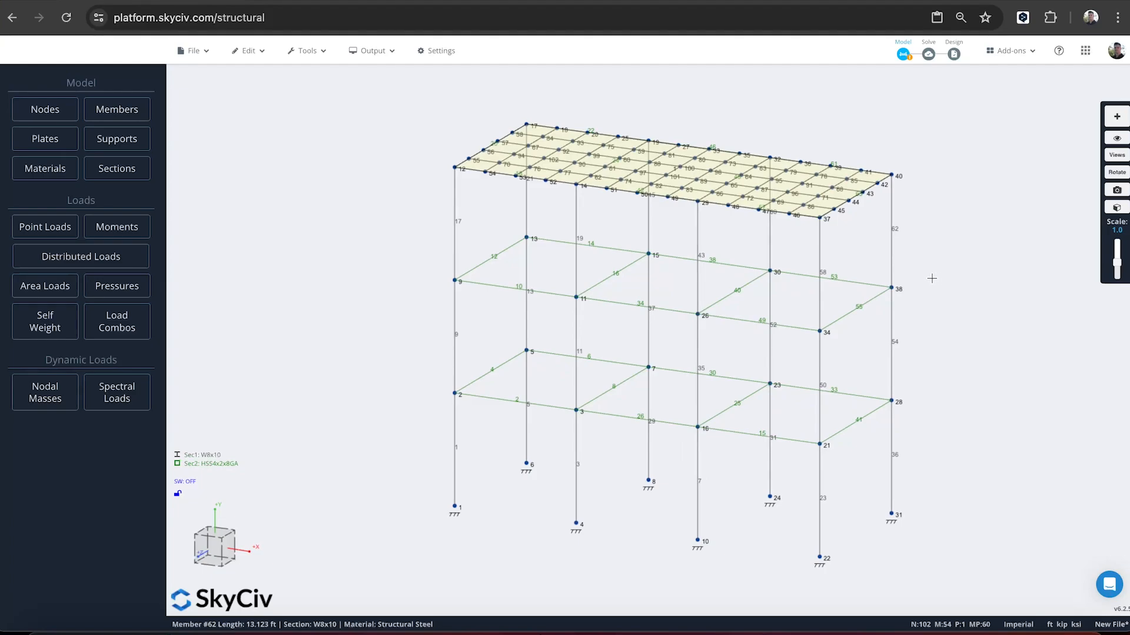
left_click_drag(931, 278, 920, 277)
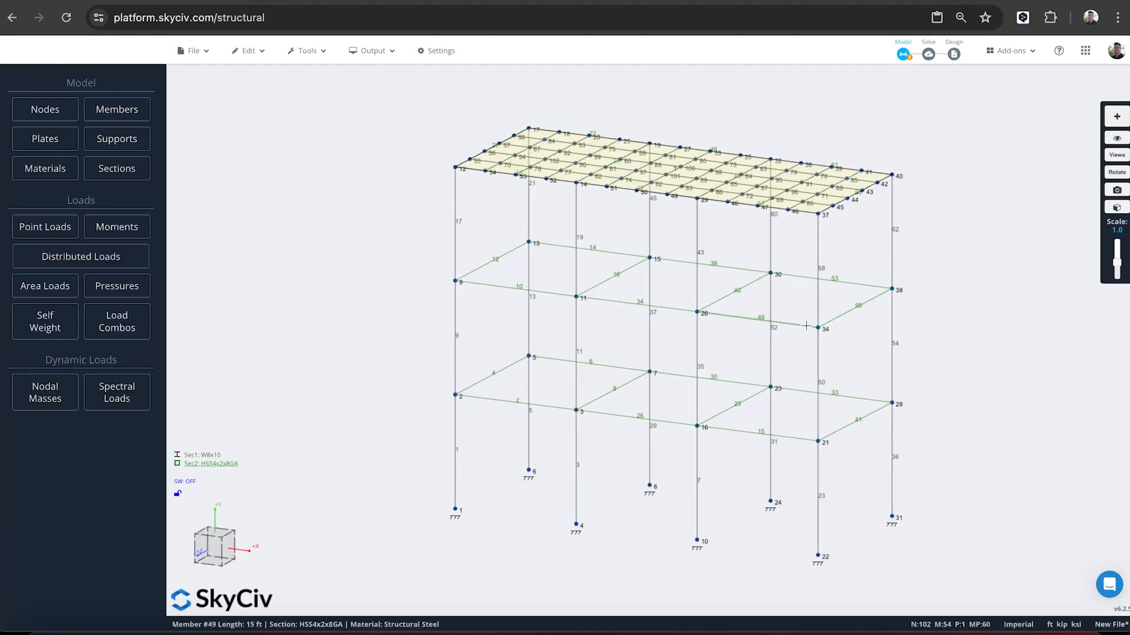
left_click(805, 326)
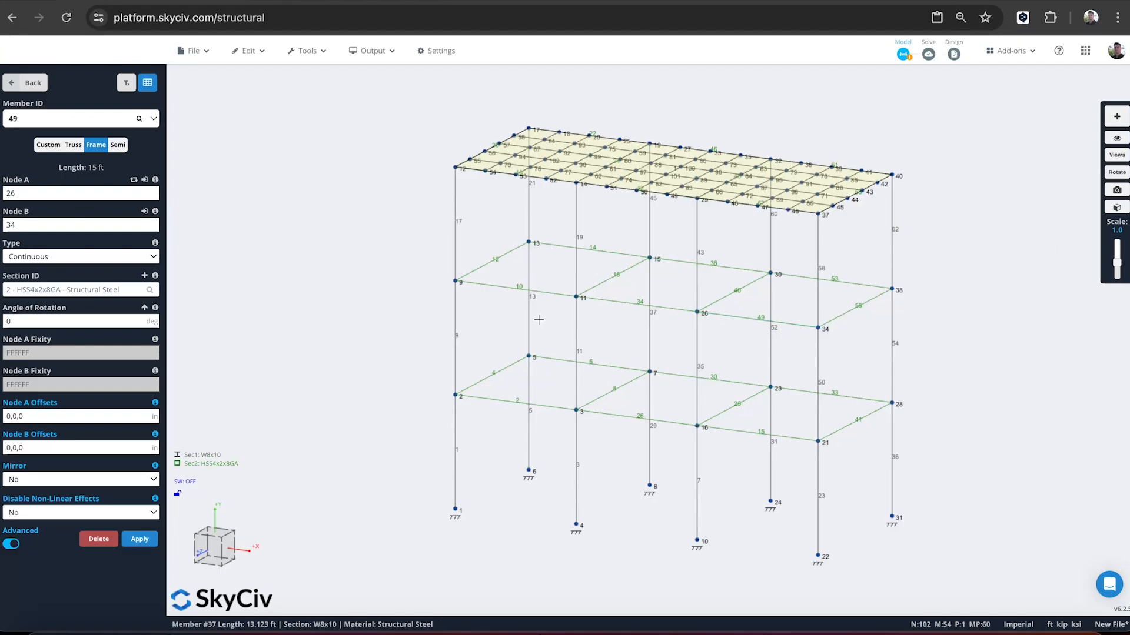
left_click(54, 258)
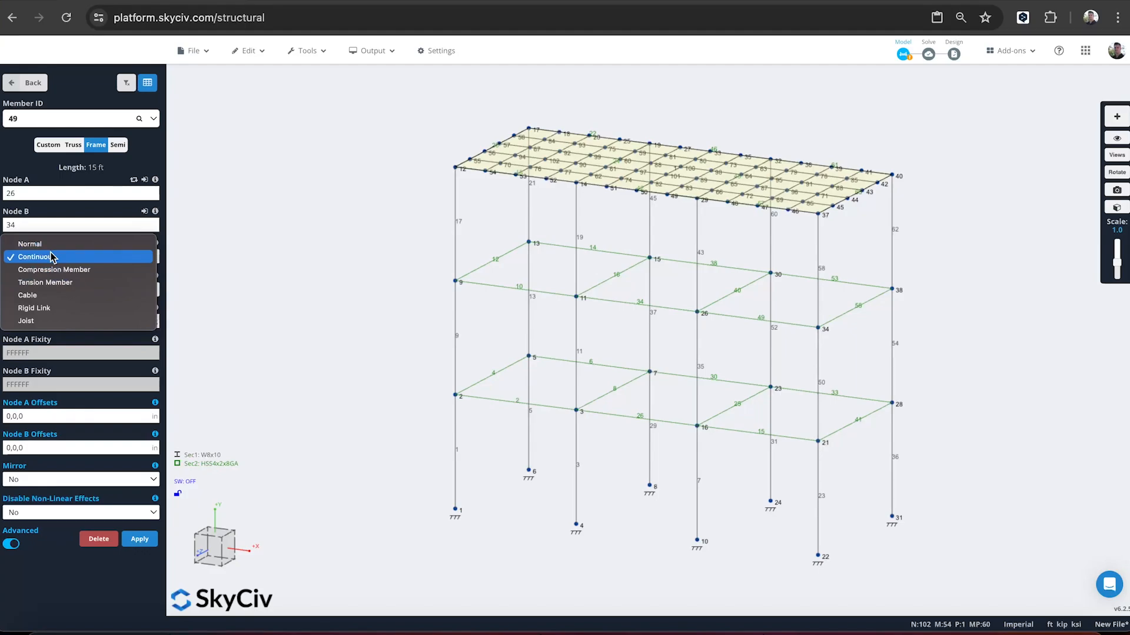
left_click(52, 258)
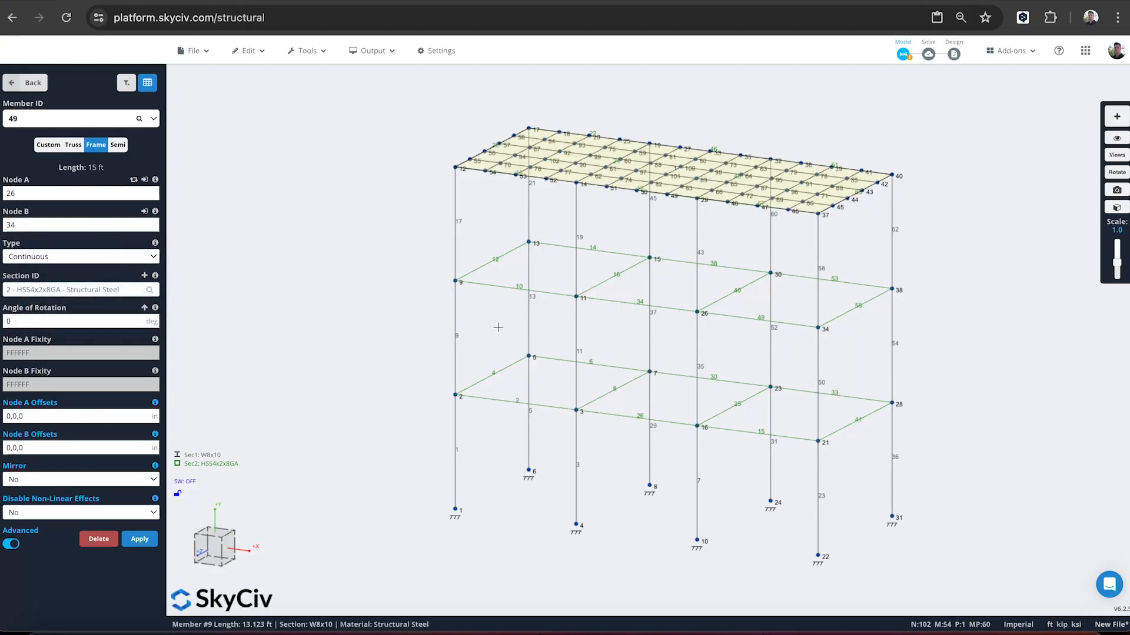
- Join the three second-level front beams 10, 34 and 49 into one member, then open the joined beam's properties
left_click(496, 286)
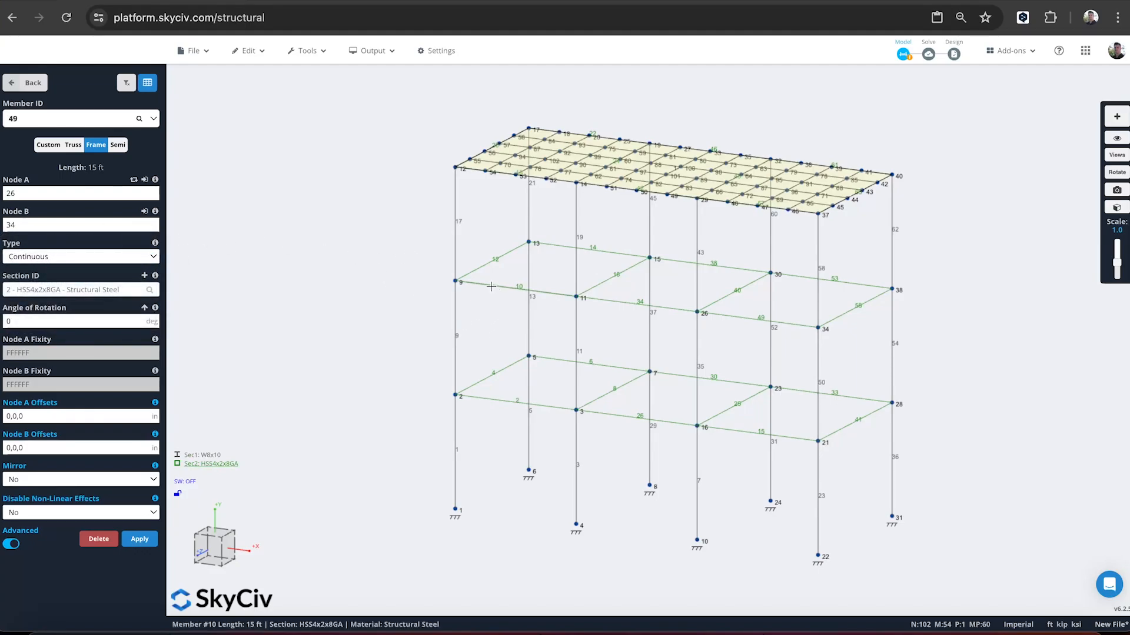
left_click(669, 310, "ctrl")
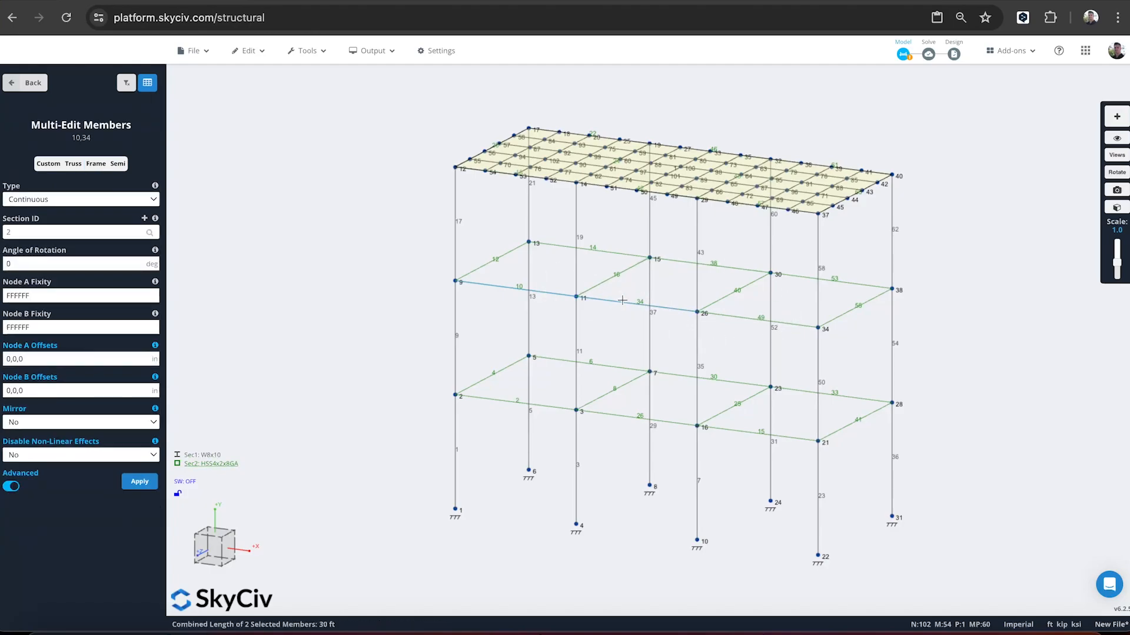
left_click(796, 326, "ctrl")
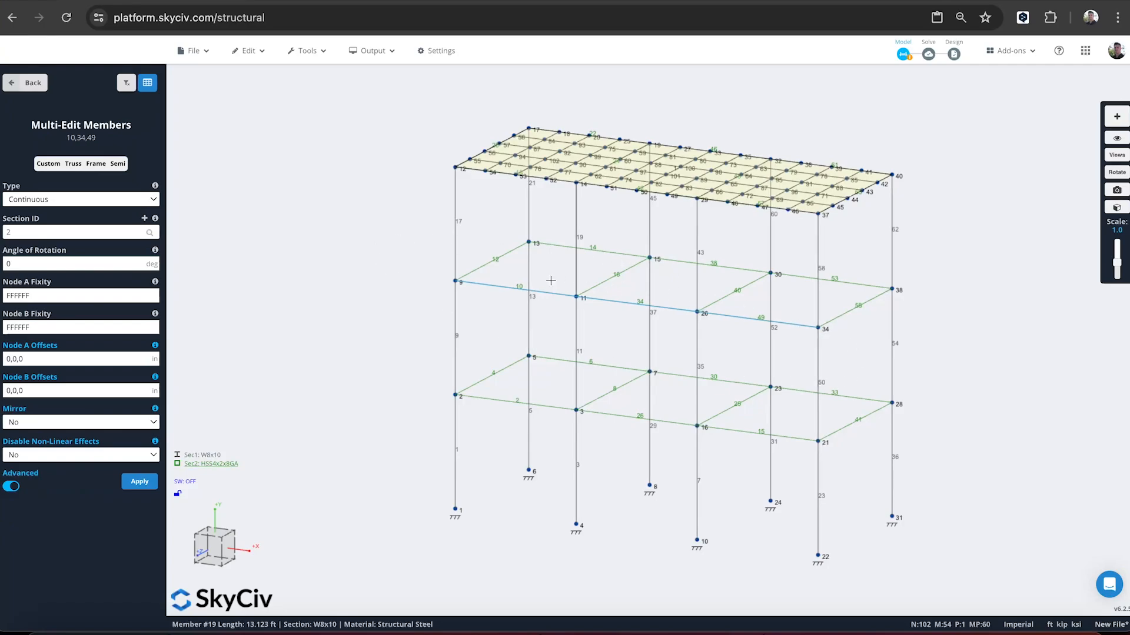
right_click(358, 262)
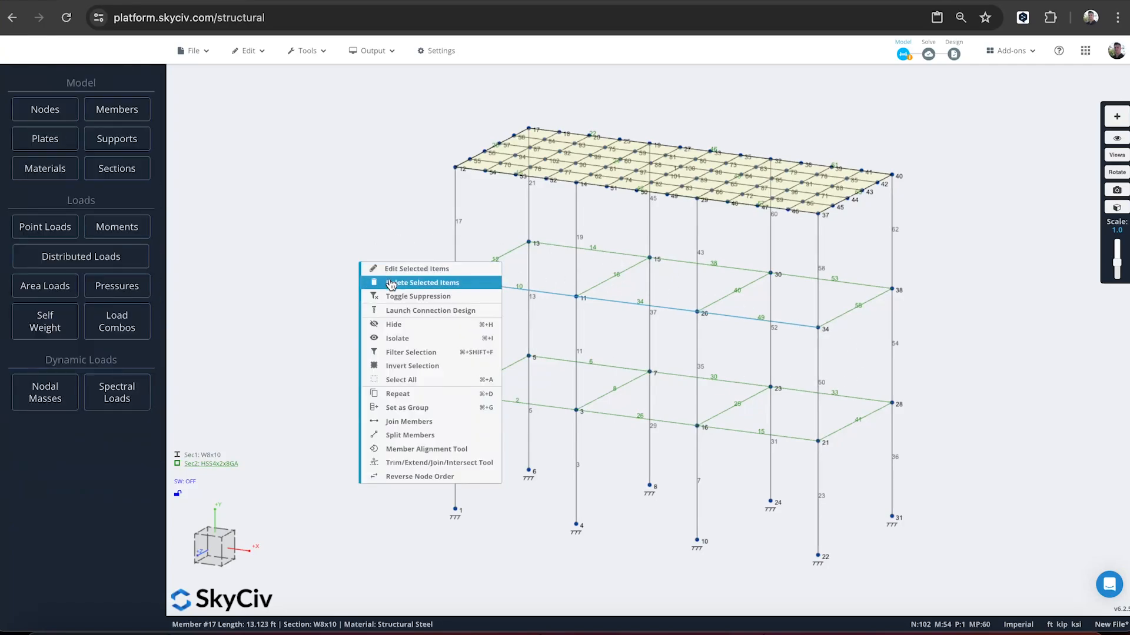
left_click(406, 421)
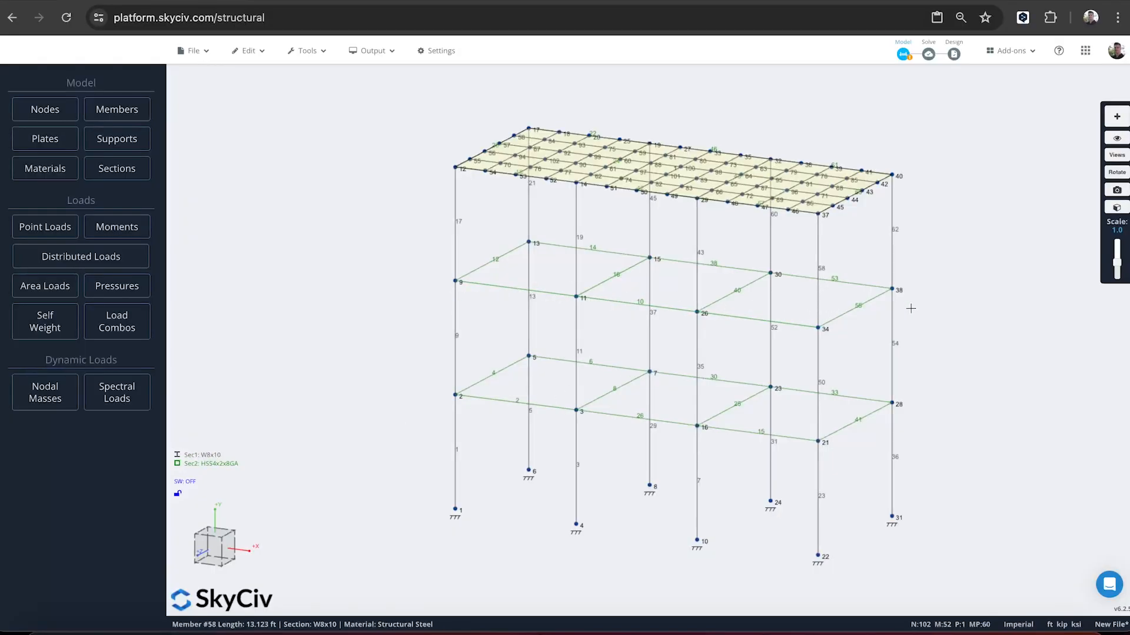
right_click_drag(956, 295, 864, 274)
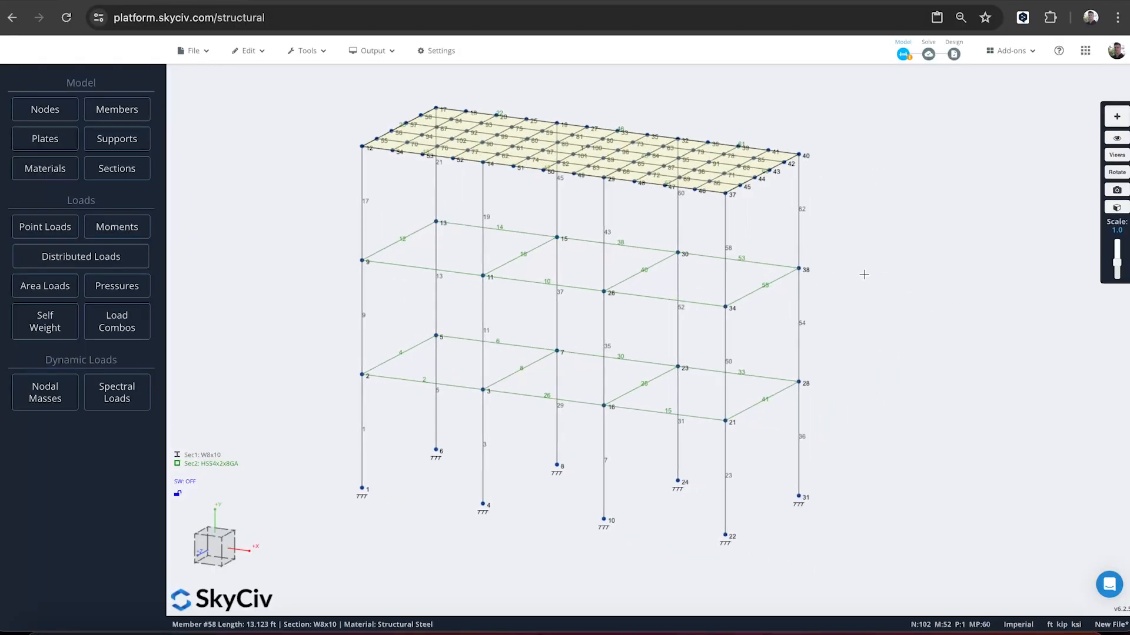
double_click(396, 266)
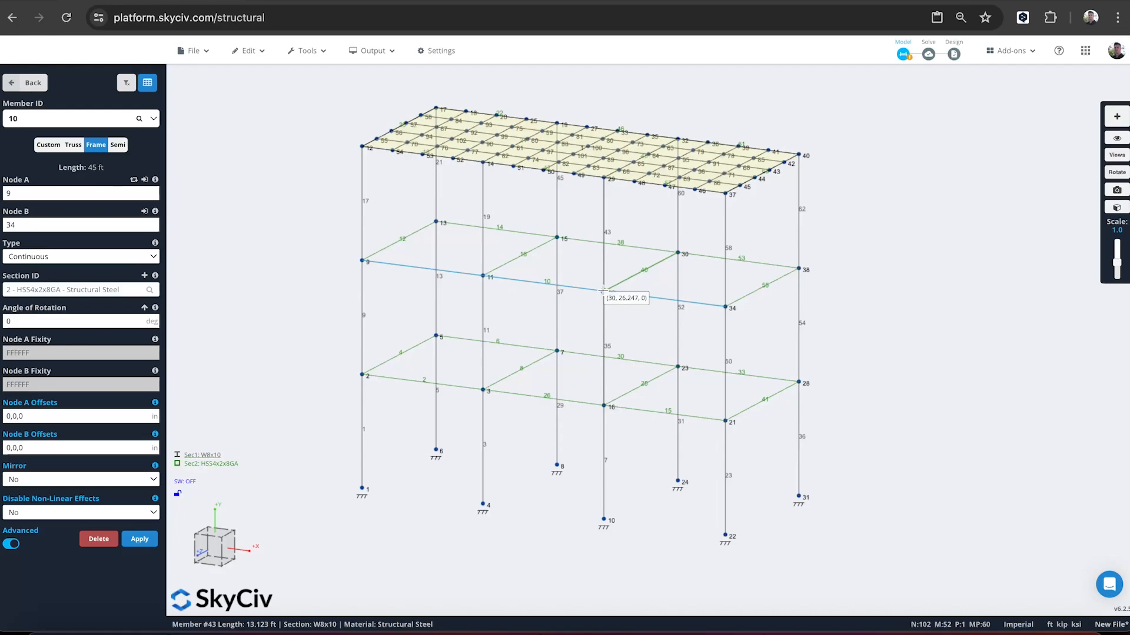
- Join the three second-level rear beams 14, 38 and 53 into one member
left_click_drag(865, 226, 624, 224)
left_click(588, 304)
left_click(737, 298, "shift")
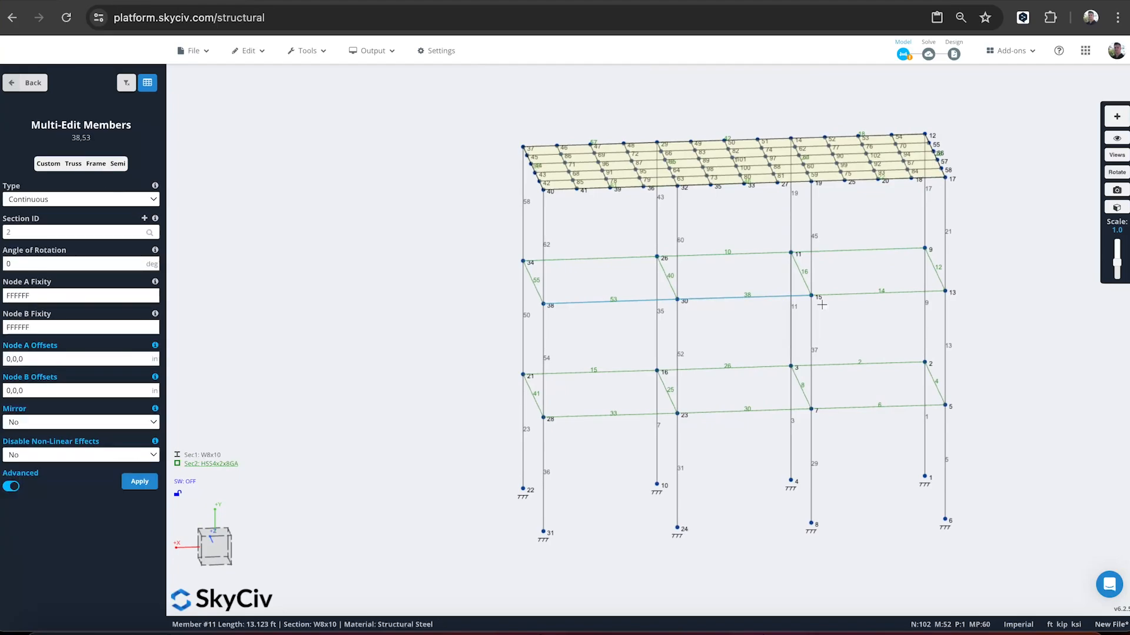
left_click(860, 294, "shift")
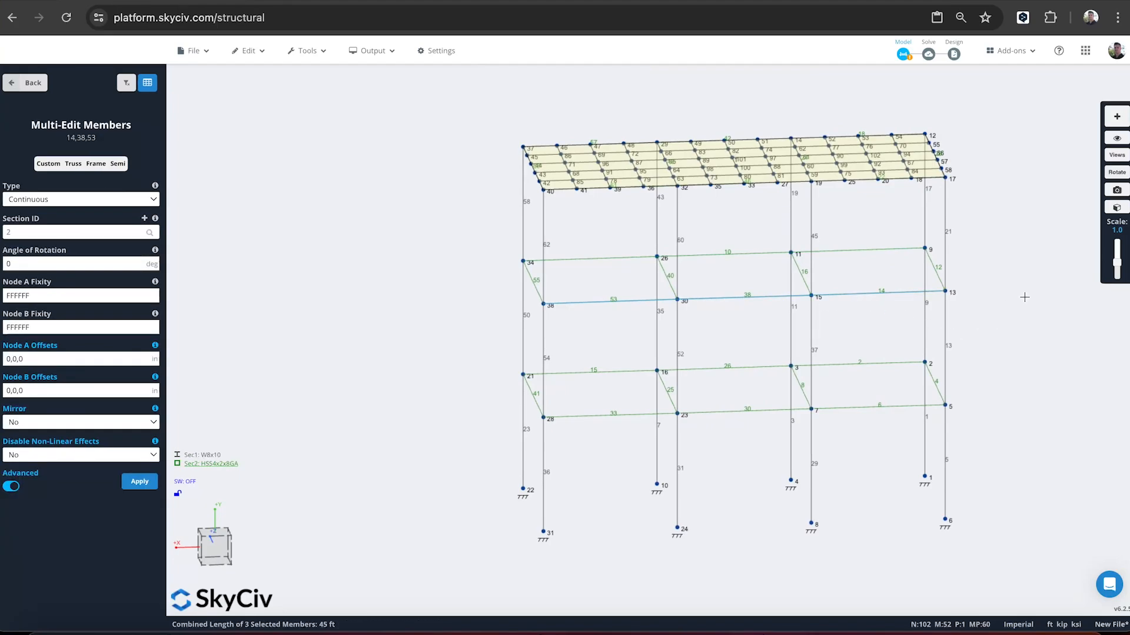
key("ctrl+m")
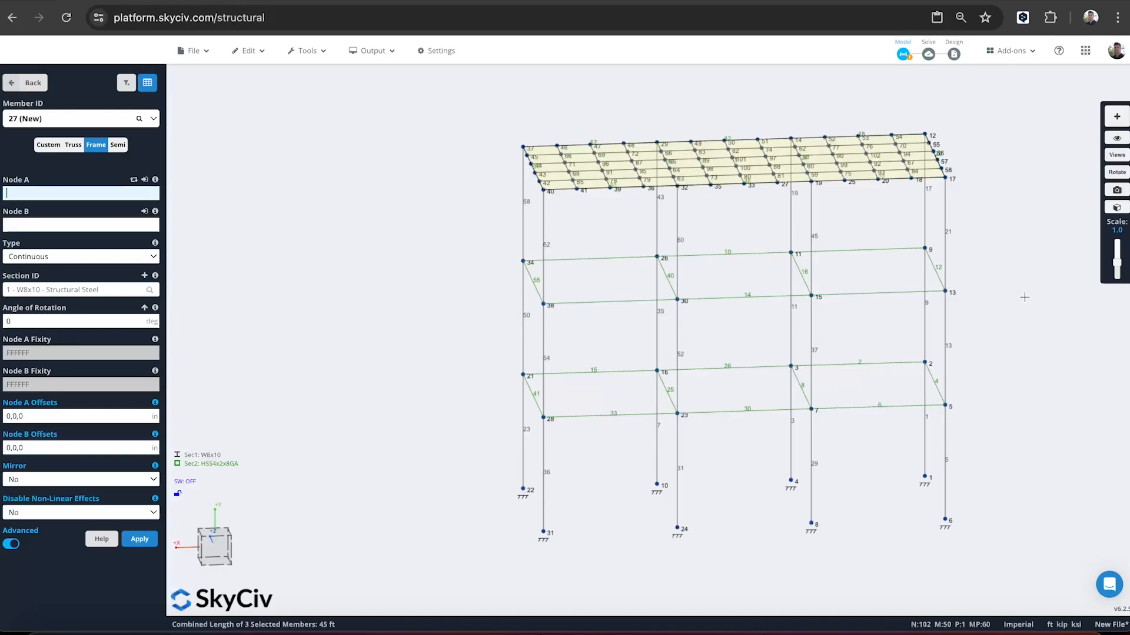
- Set the joined rear beam's member type to Normal and apply the change
left_click(861, 296)
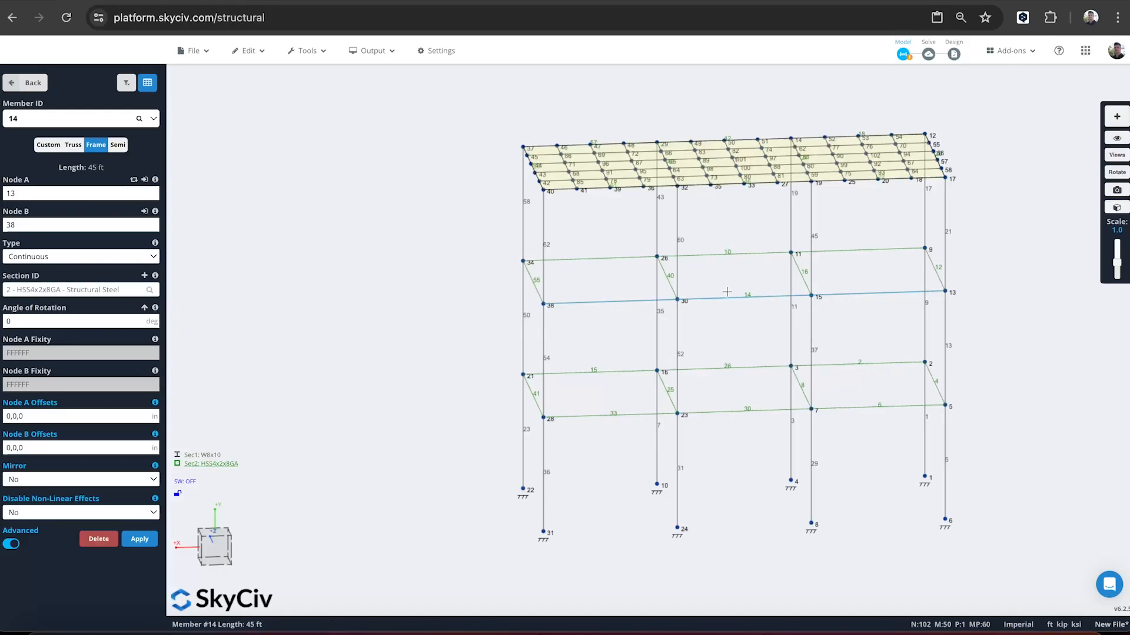
left_click(30, 256)
left_click(30, 246)
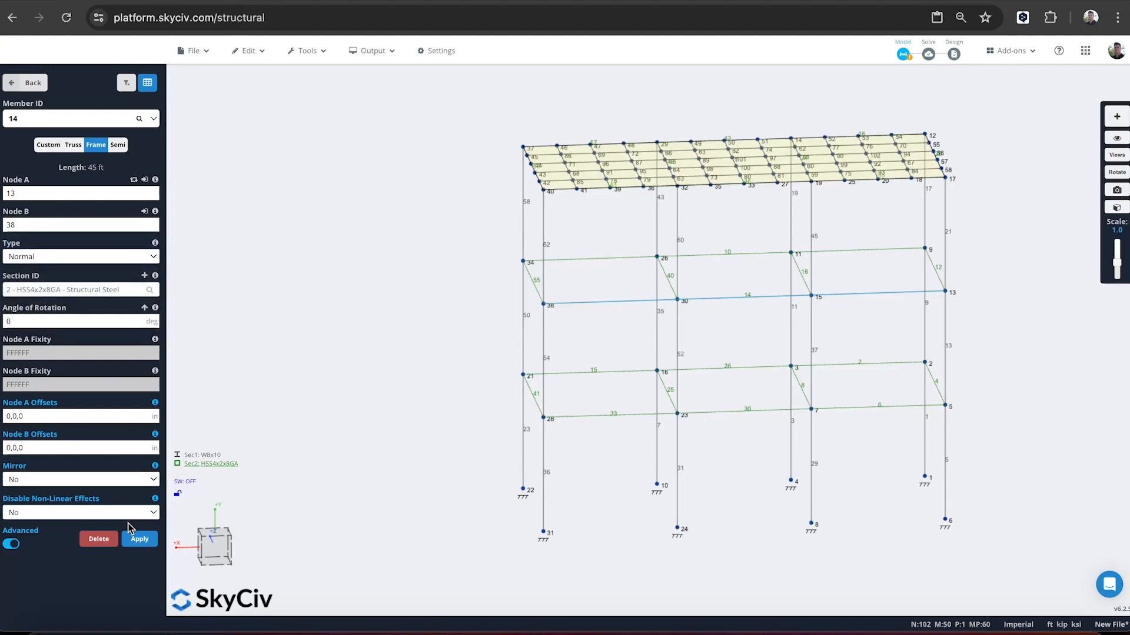
left_click(139, 539)
left_click(778, 296)
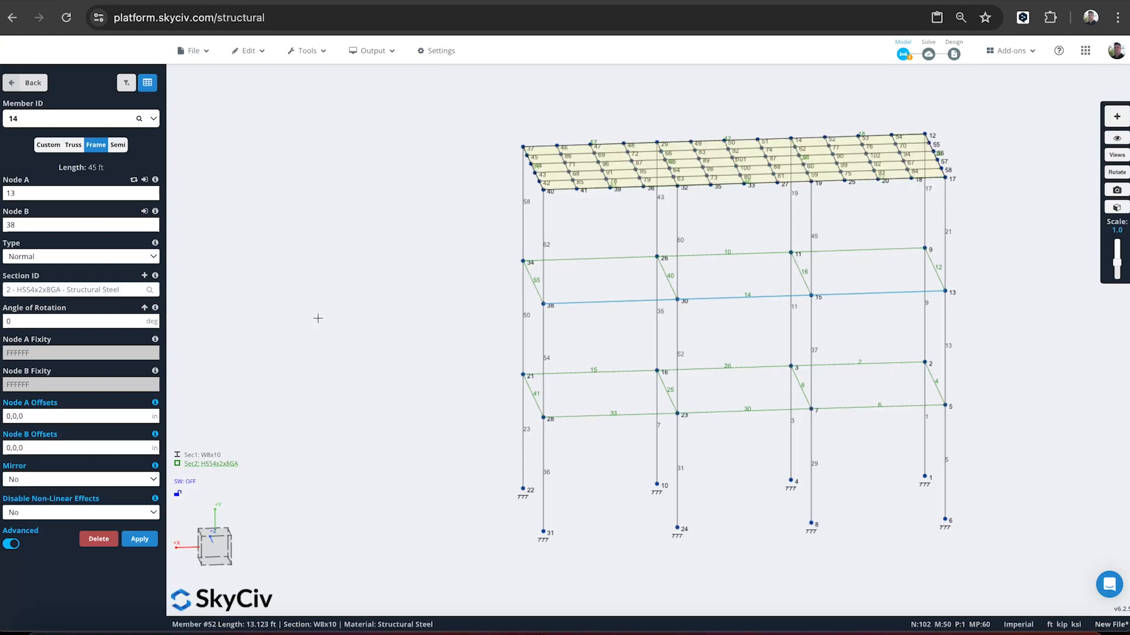
- Set the joined rear beam's type back to Continuous, dismiss the save reminder and close the member form
left_click(49, 260)
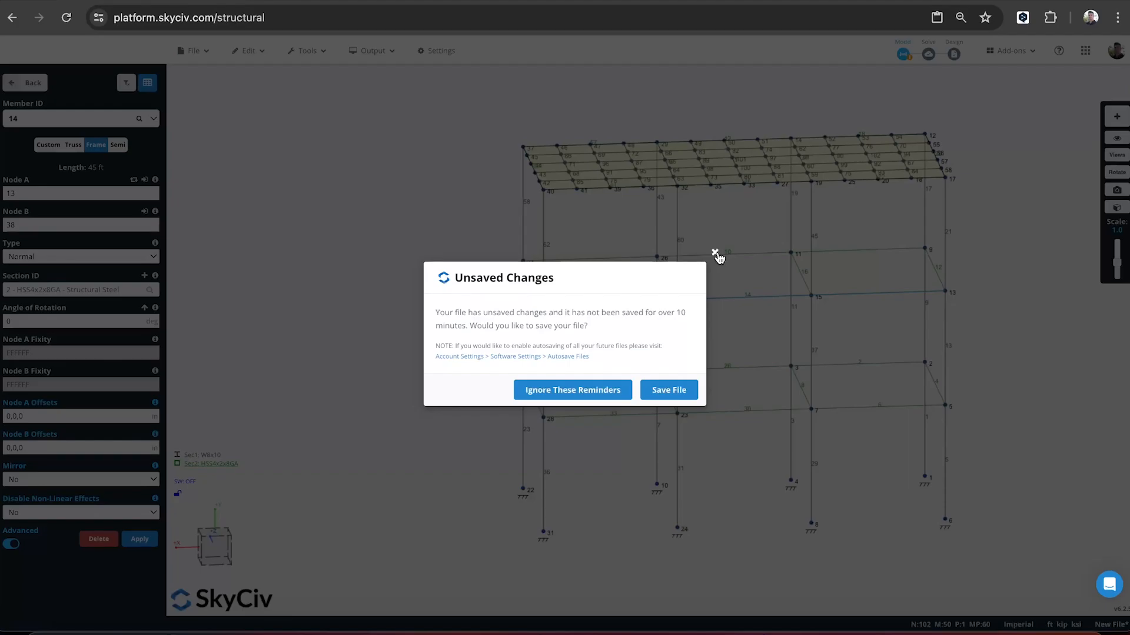
left_click(715, 254)
left_click(50, 259)
left_click(51, 268)
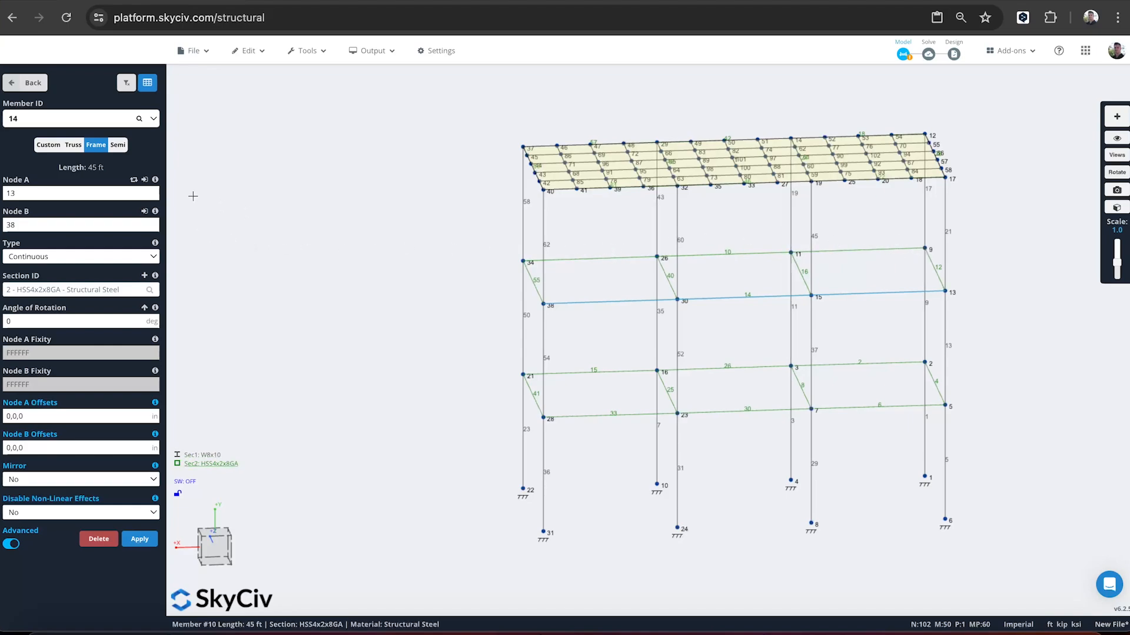
left_click(62, 257)
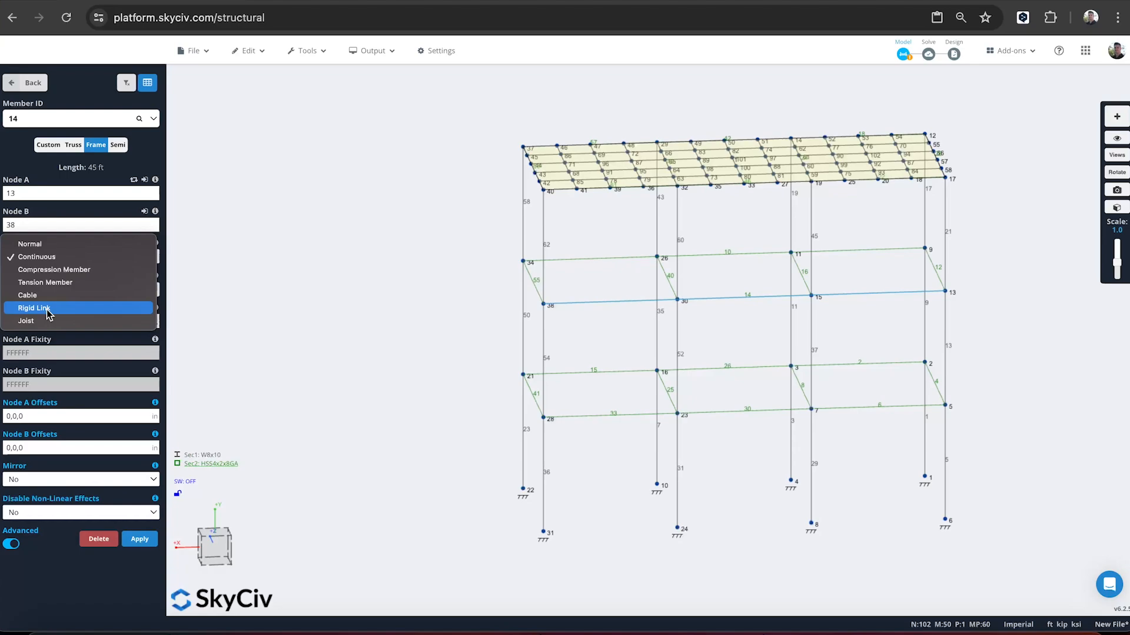
left_click(334, 214)
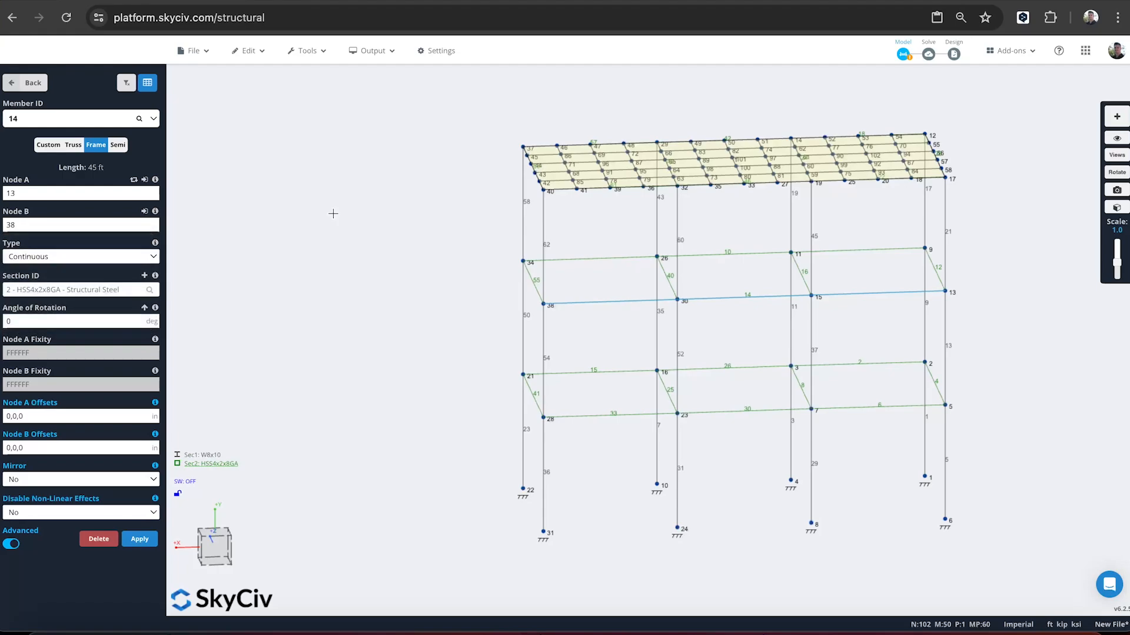
left_click(35, 82)
- Select the four transverse second-level beams, members 12, 16, 40 and 55, and start a new distributed load on them
left_click_drag(254, 191, 780, 138)
right_click_drag(780, 138, 849, 185)
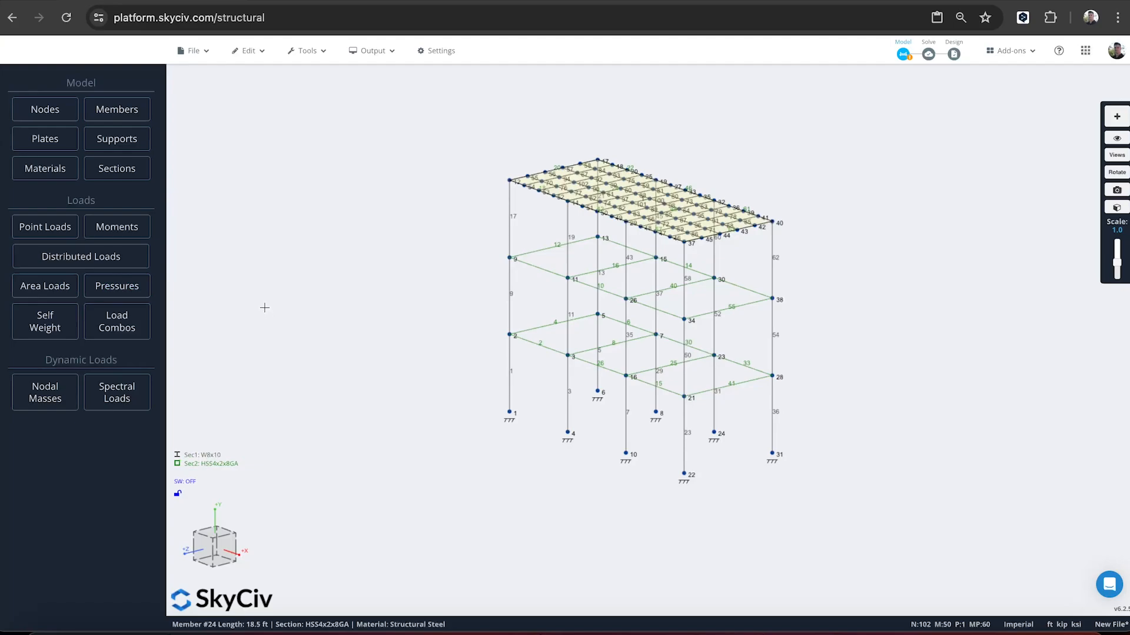
left_click_drag(892, 268, 815, 253)
left_click_drag(662, 265, 692, 311)
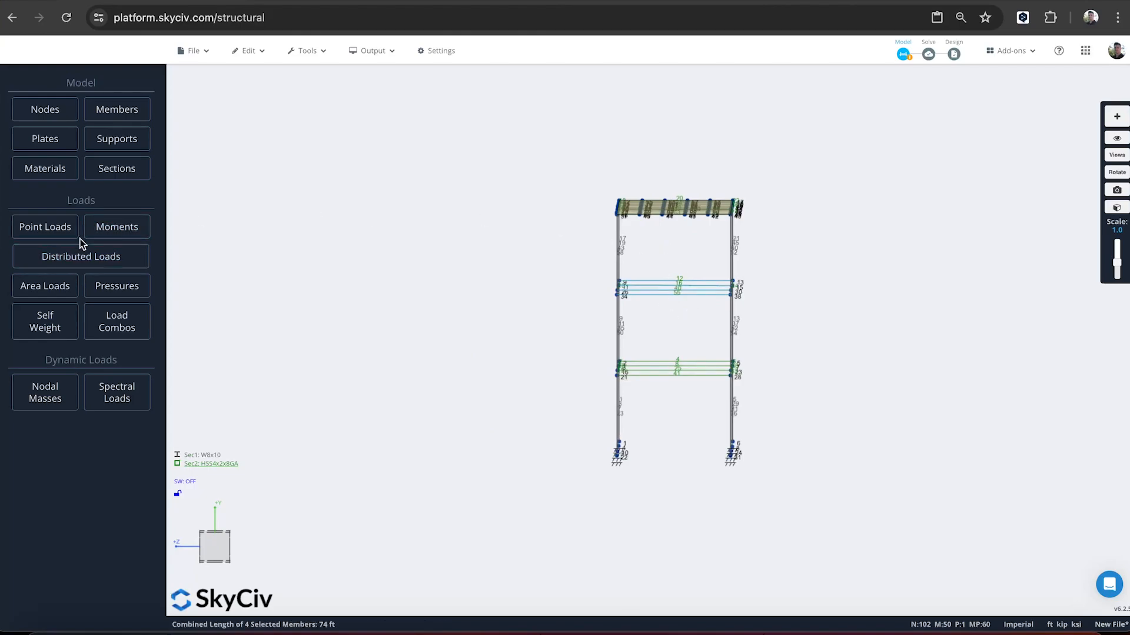
left_click(103, 257)
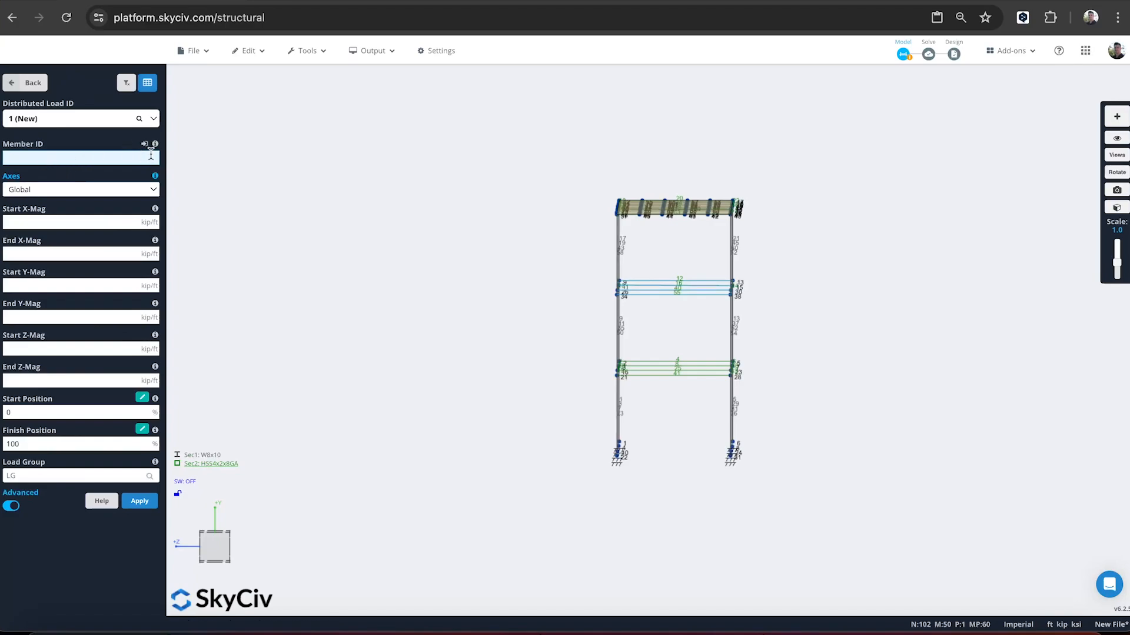
double_click(56, 155)
- Set the distributed load's start and end Y magnitude to -0.2 kip/ft in load group LIVE LOAD and apply it
left_click(34, 283)
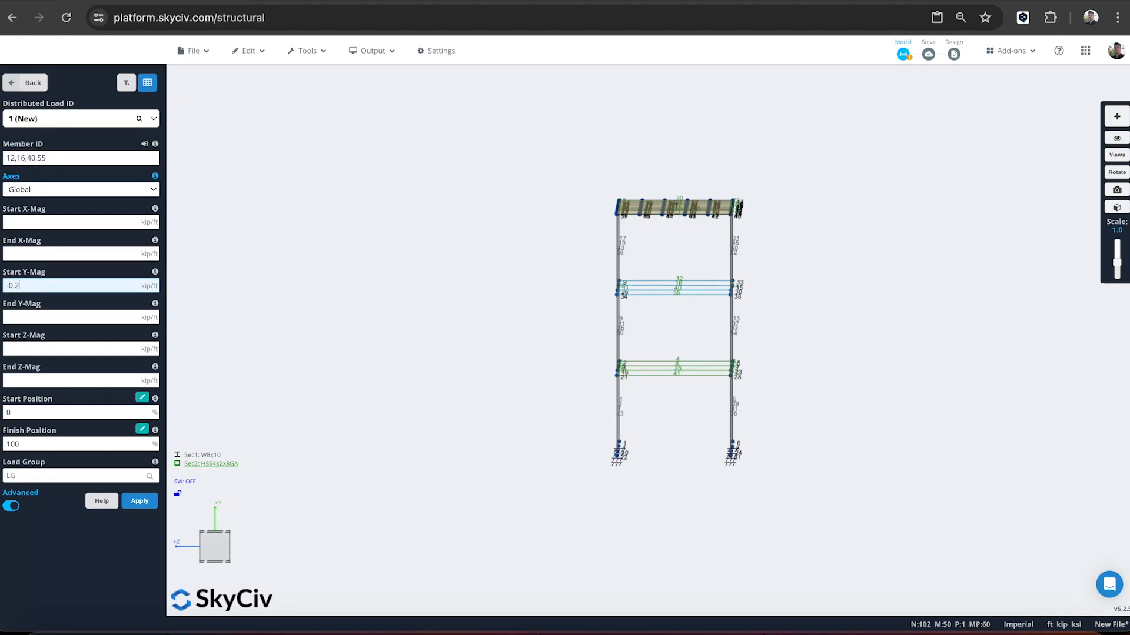
type("-0.2")
key("Tab")
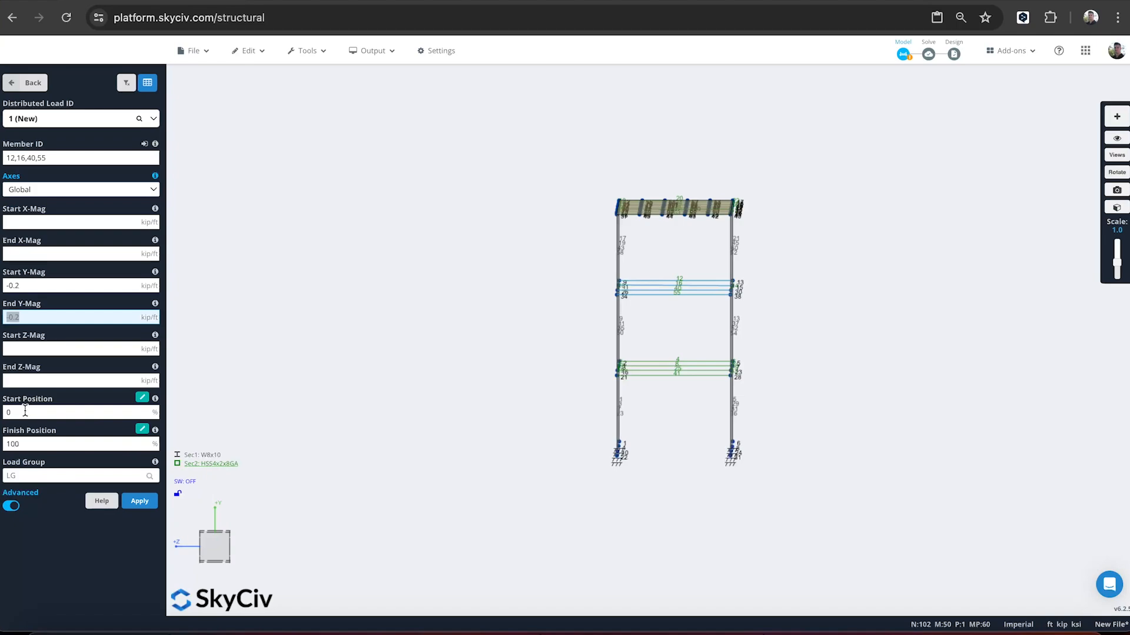
left_click(33, 476)
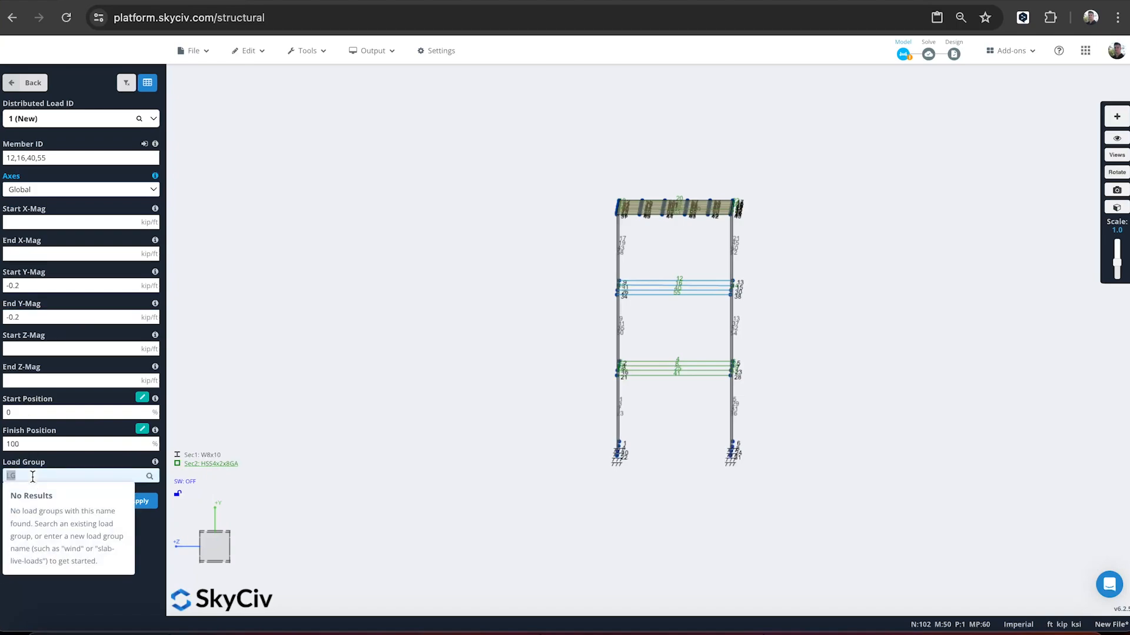
type("LIVE LOAD")
key("Return")
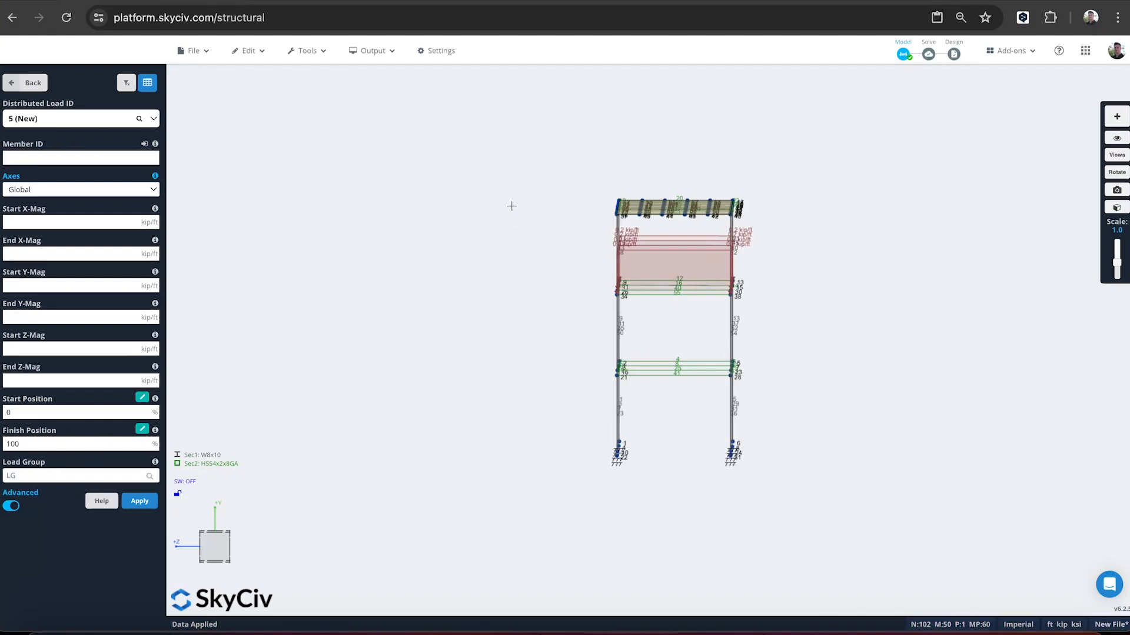
- Check the distributed loads on the frame and reduce the load display scale to 0.0
left_click_drag(512, 206, 435, 209)
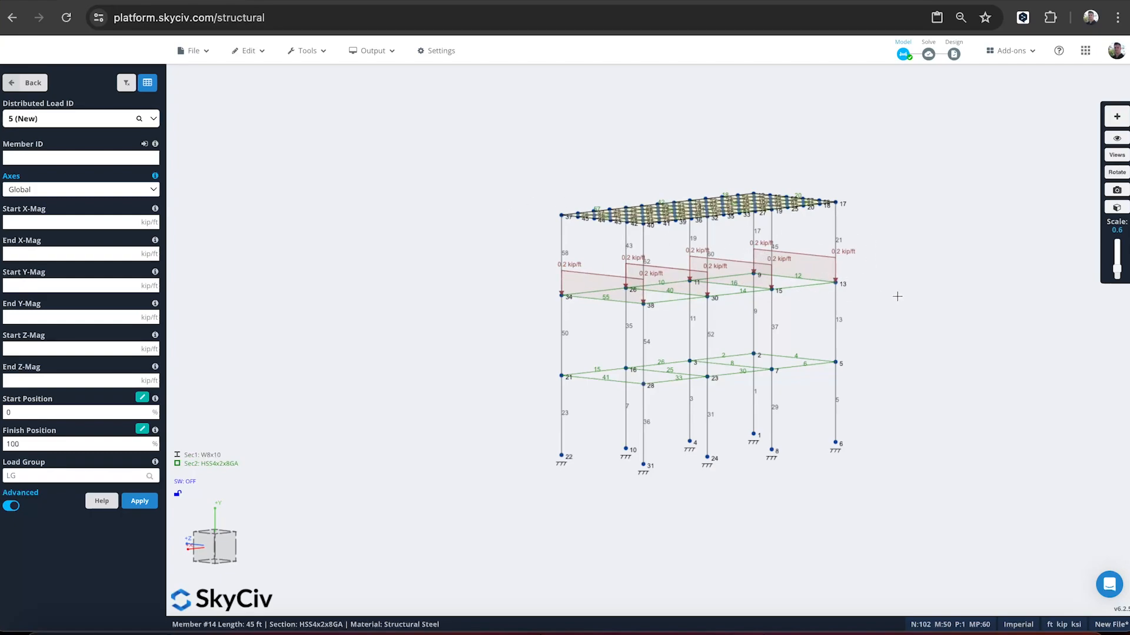
mouse_move(1116, 272)
left_mouse_down()
mouse_move(1116, 253)
mouse_move(1116, 269)
left_mouse_up()
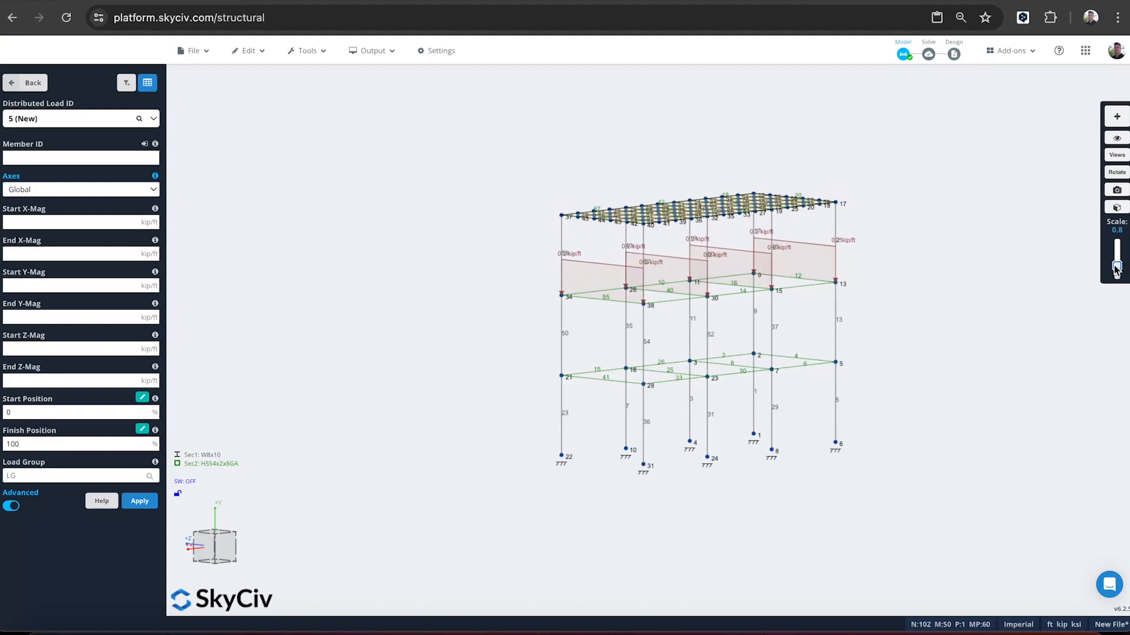
scroll(963, 252, "down", 8, "shift")
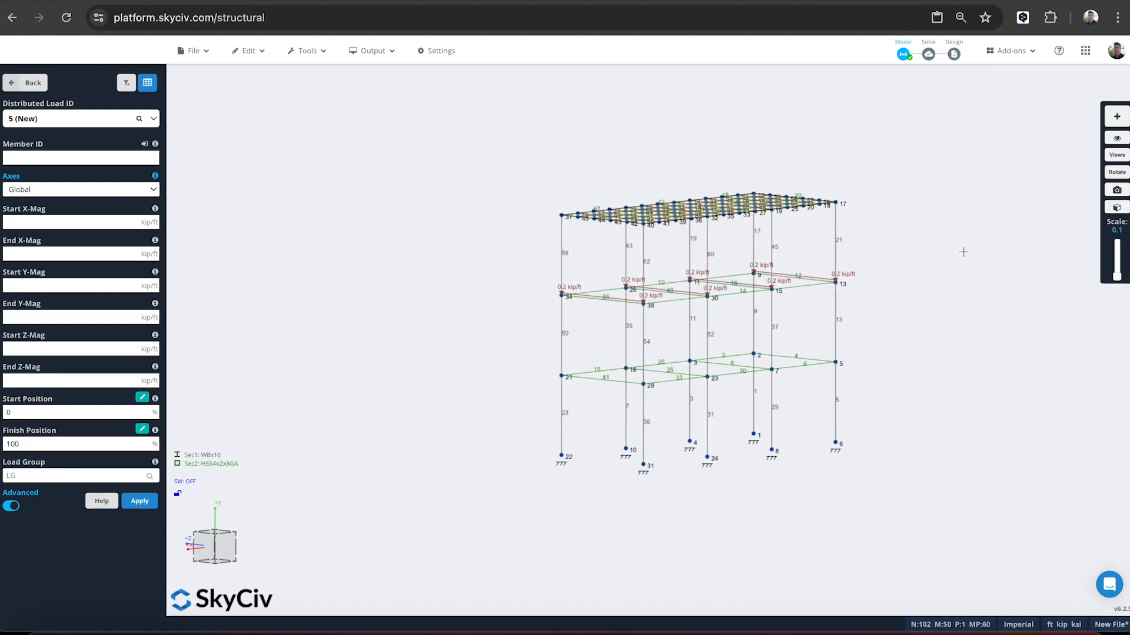
scroll(963, 252, "up", 8, "shift")
scroll(963, 252, "down", 8, "shift")
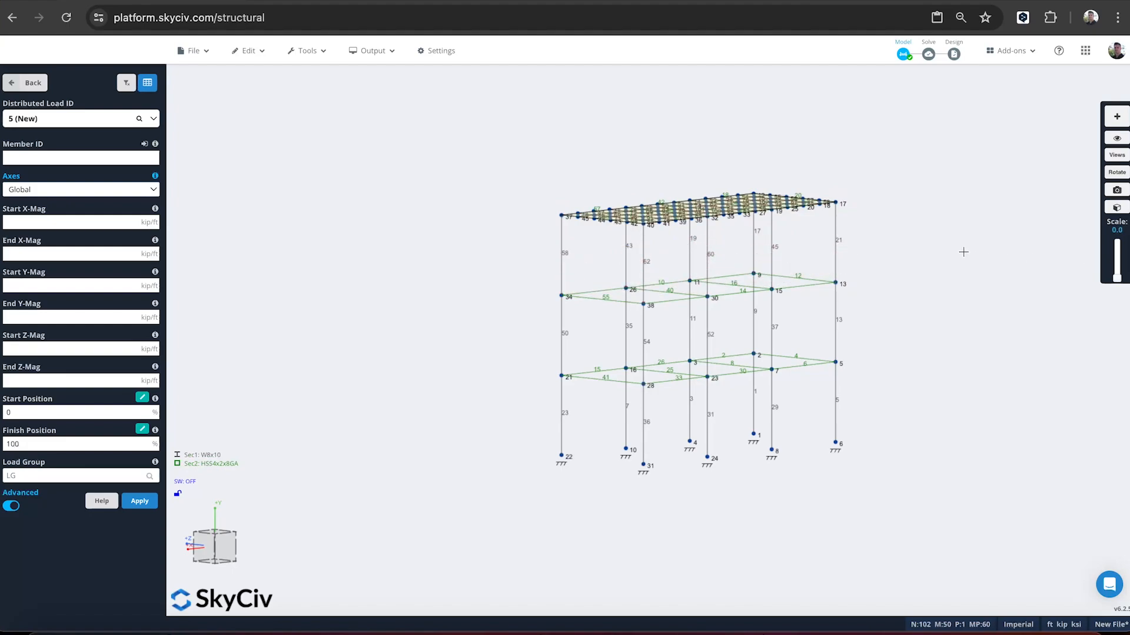
scroll(963, 252, "up", 8, "shift")
scroll(963, 252, "down", 8, "shift")
- Select the columns and beams of the frame's rear long face, below the roof, and assign them to the new distributed load
left_click_drag(871, 362, 890, 358)
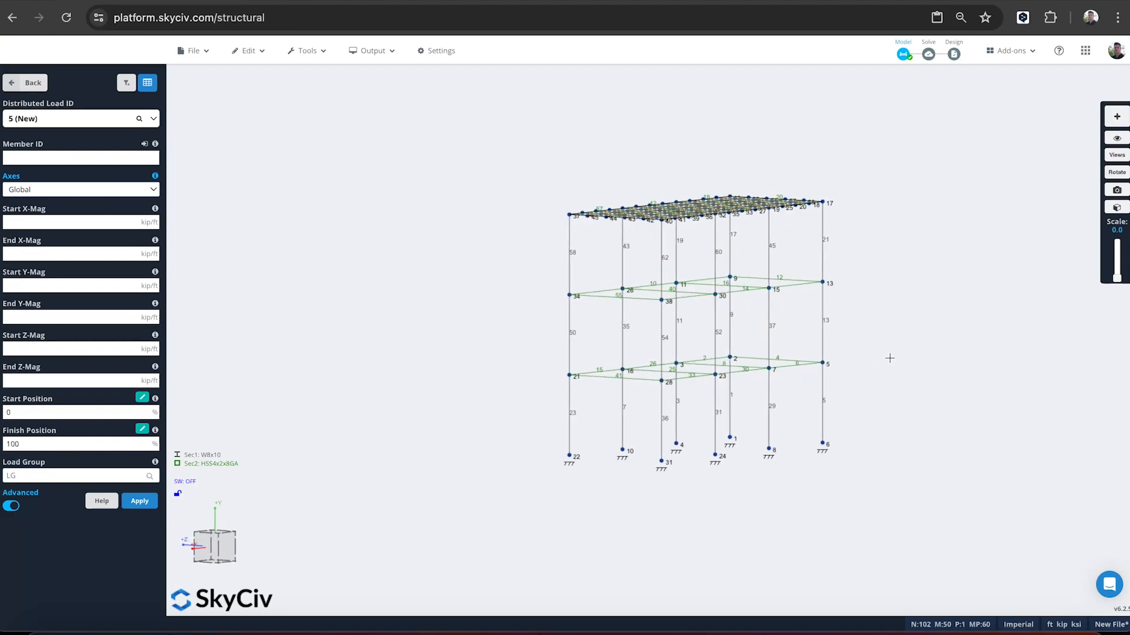
left_click_drag(881, 440, 930, 436)
left_click_drag(783, 497, 717, 143)
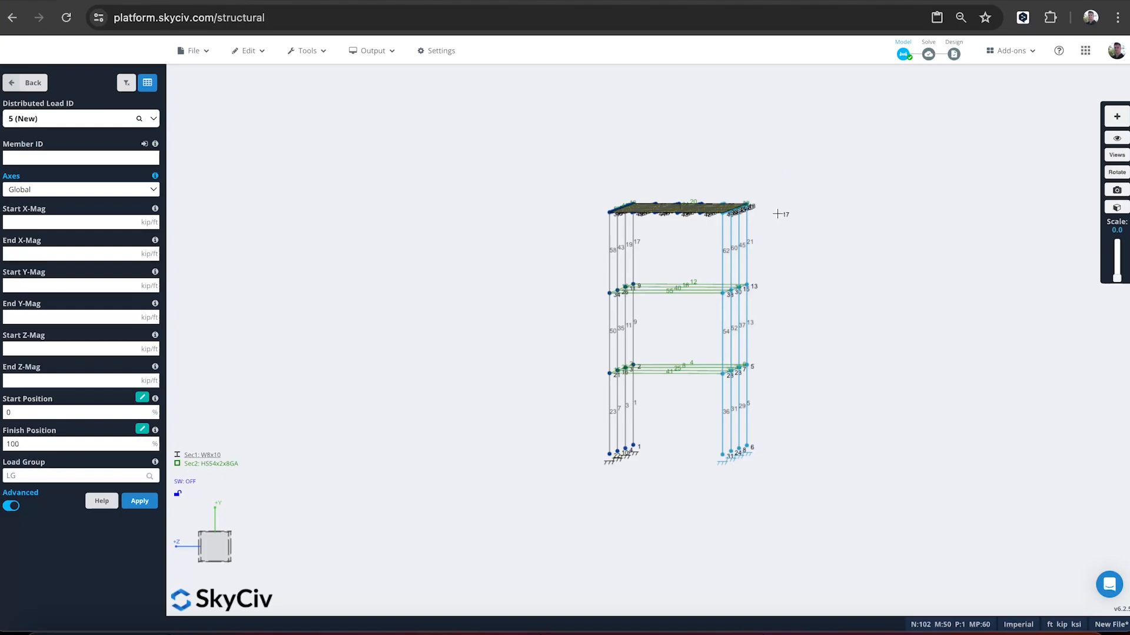
left_click_drag(806, 188, 800, 194)
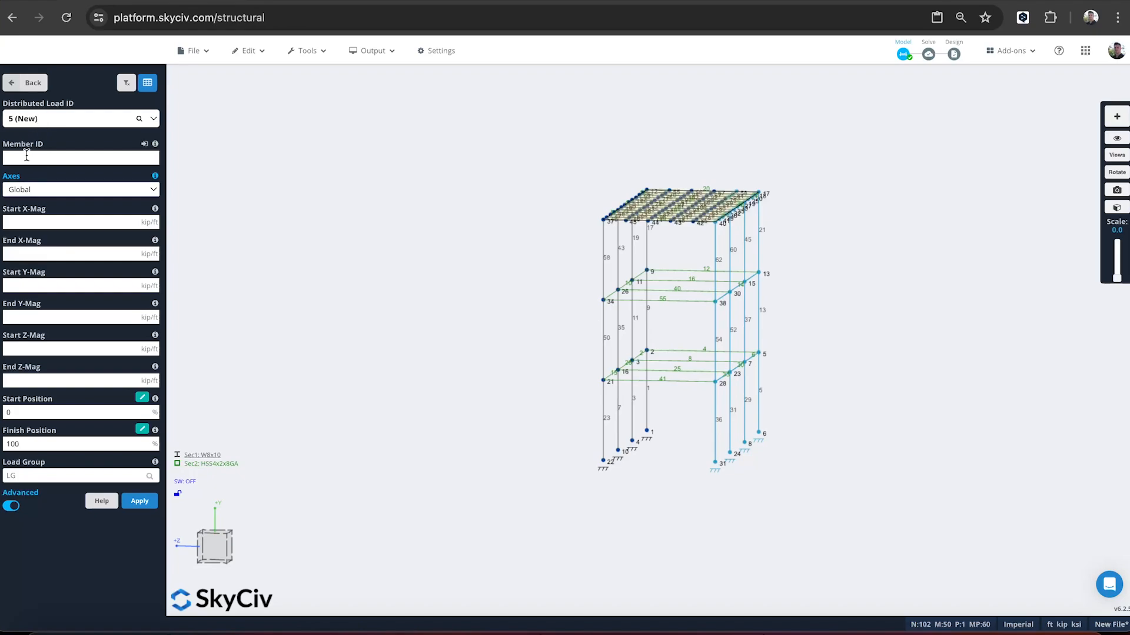
left_click(27, 155)
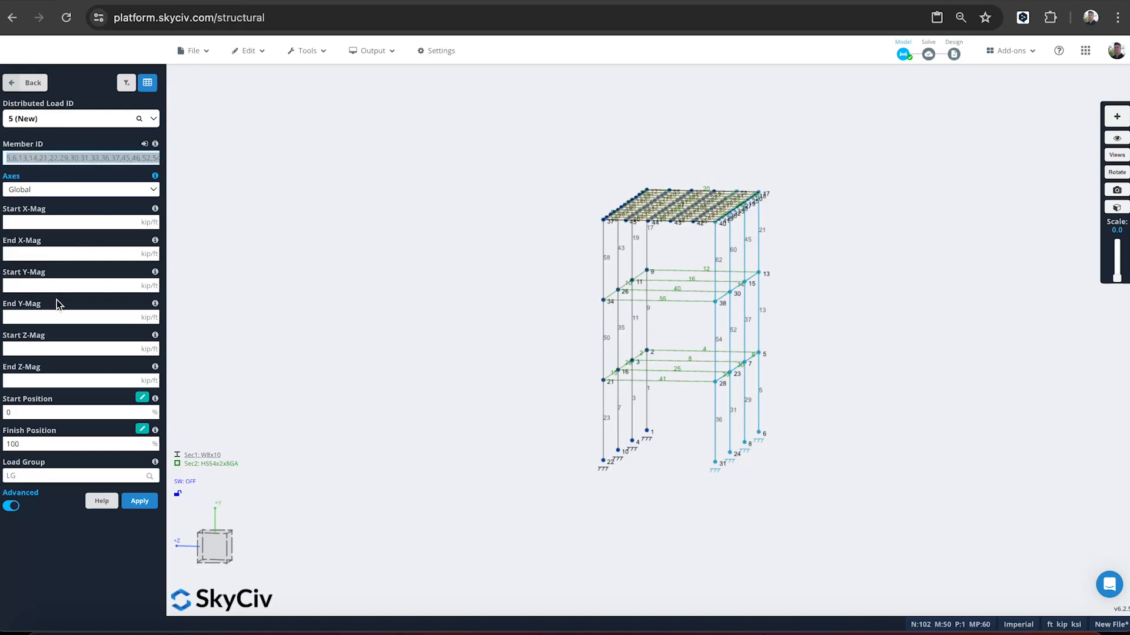
- Set the distributed load's start and end Z magnitude to 0.05 kip/ft in load group WIND LOADS and apply it
left_click(38, 351)
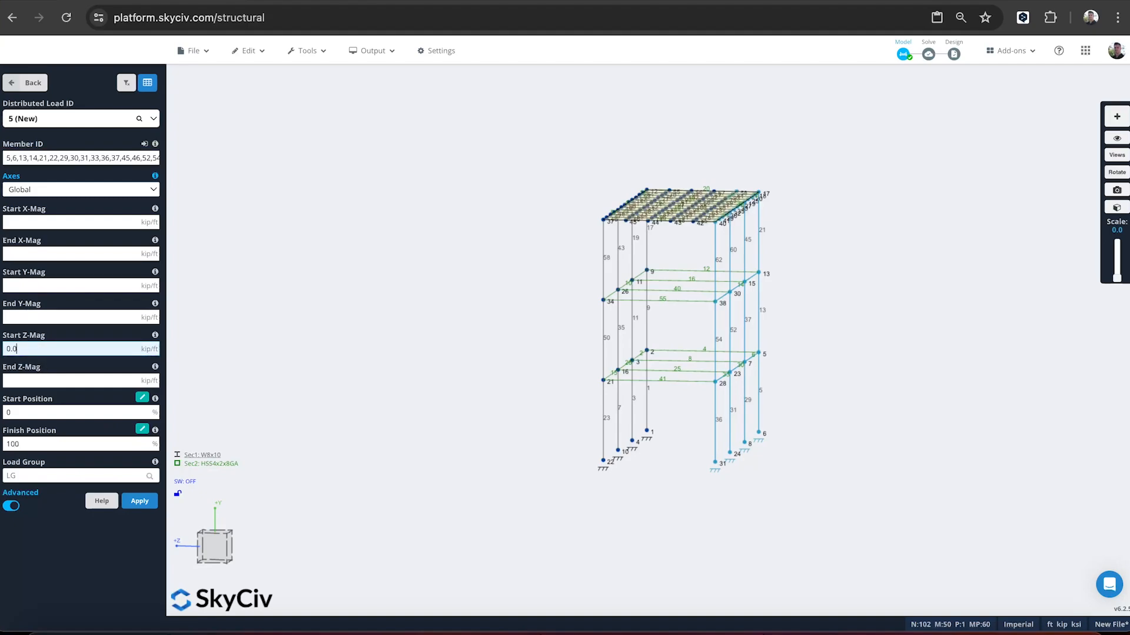
key("Tab")
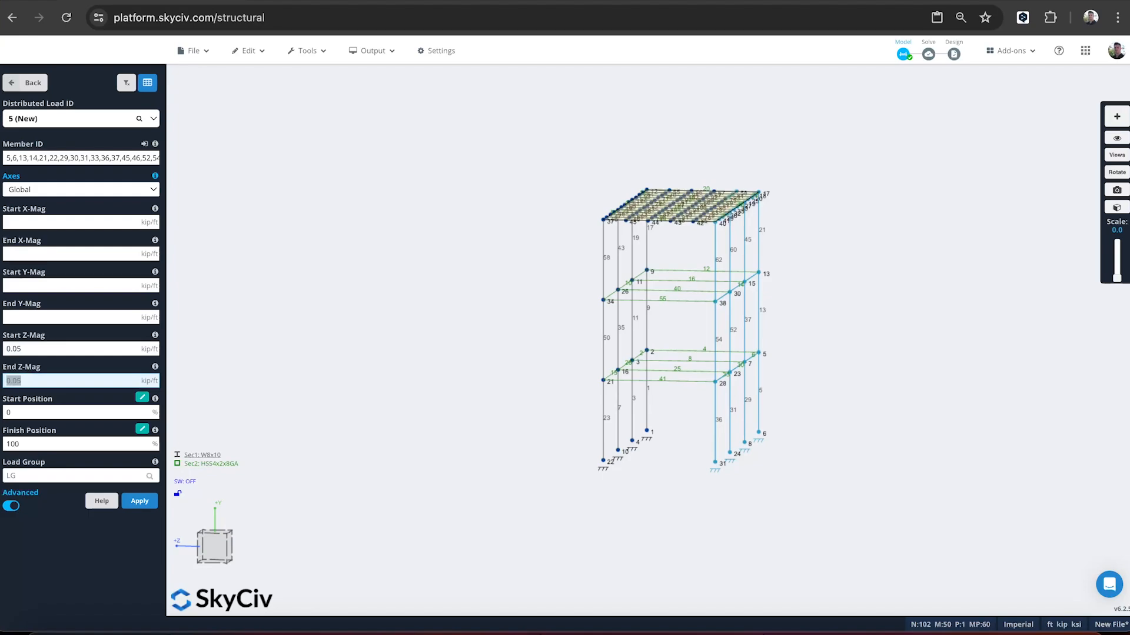
left_click(61, 476)
type("WIND LOAD")
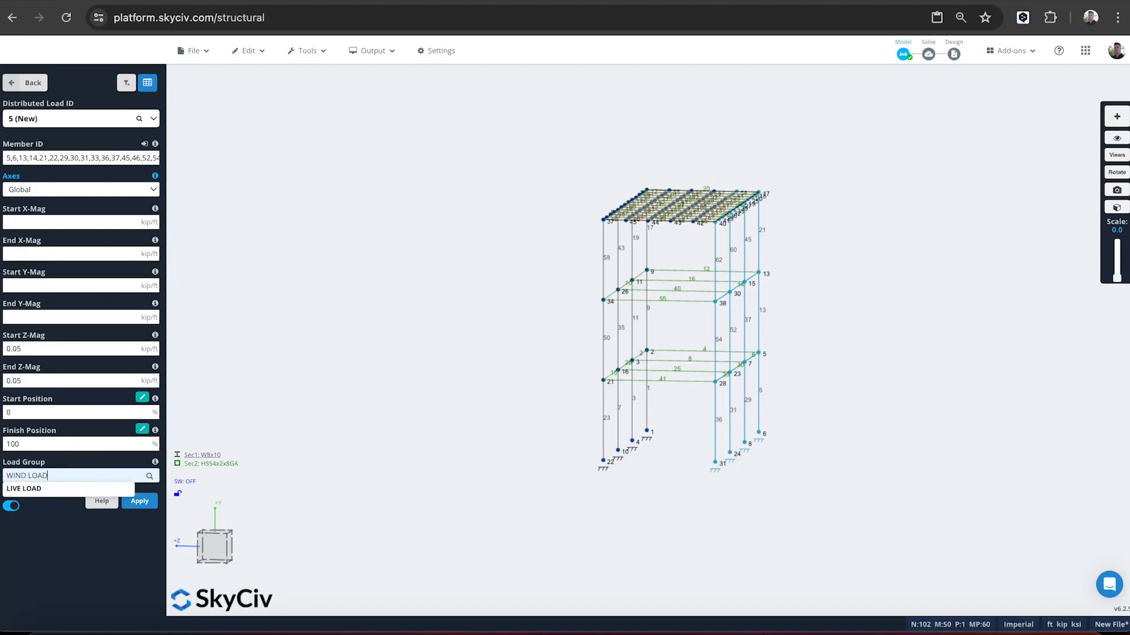
key("Return")
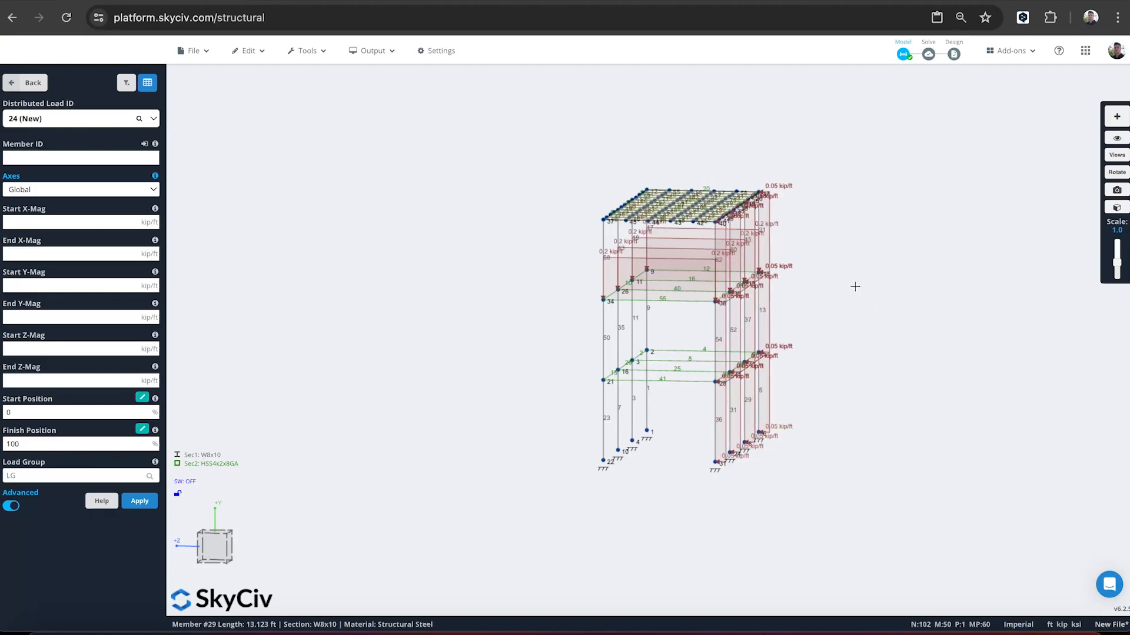
- Start a new one-way area load on the first level with corner nodes 5, 28, 21 and 2
left_click_drag(868, 283, 927, 283)
left_click_drag(840, 303, 920, 333)
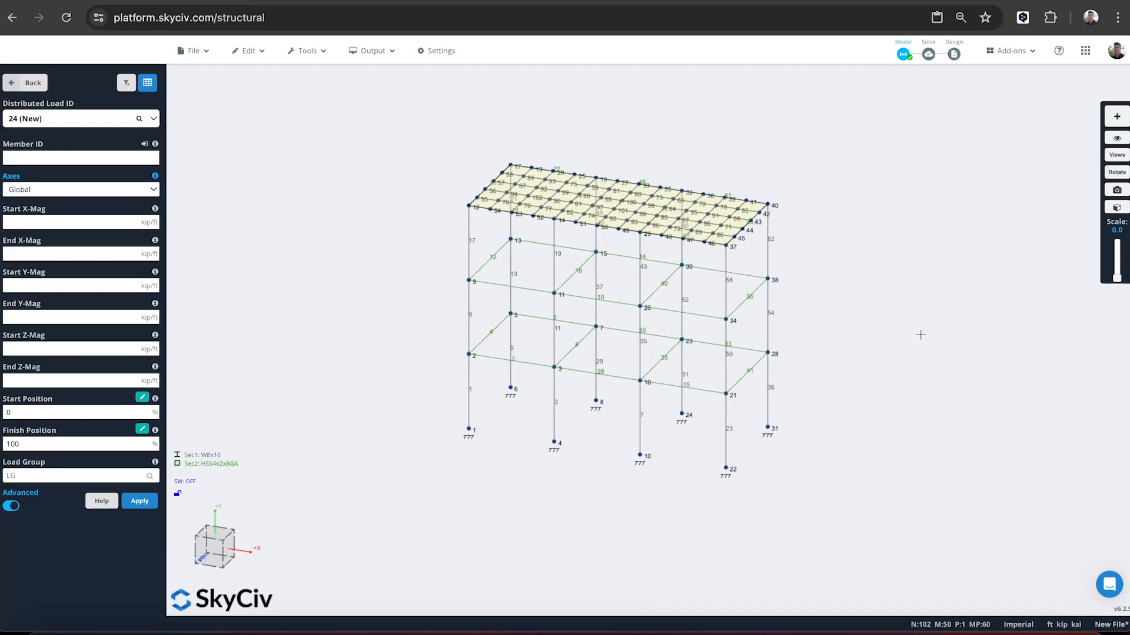
left_click(26, 82)
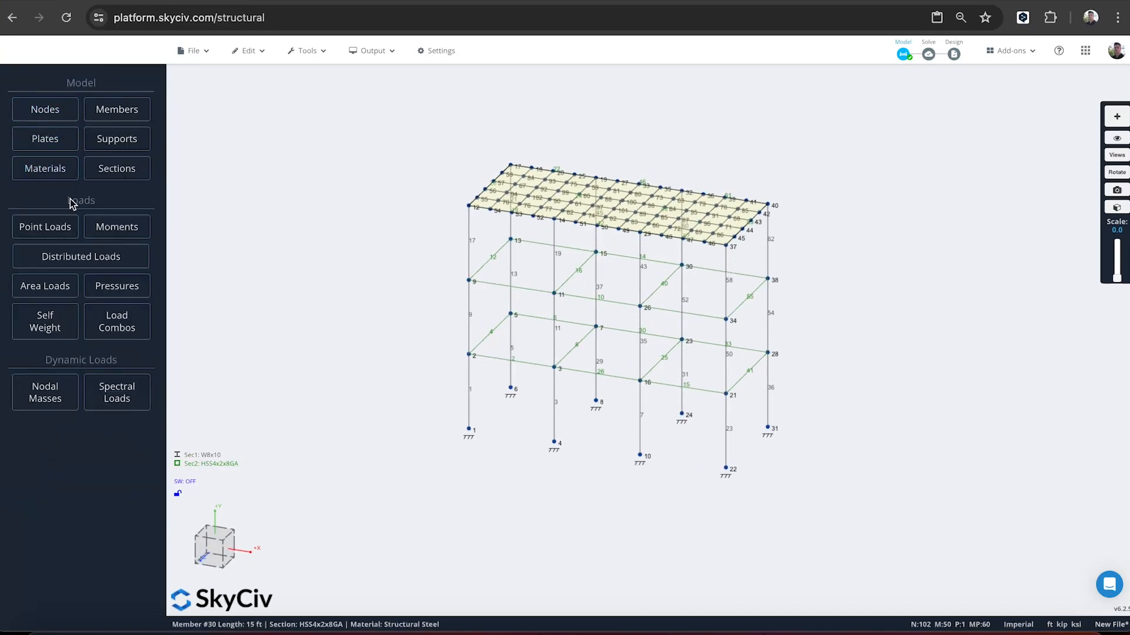
left_click(50, 293)
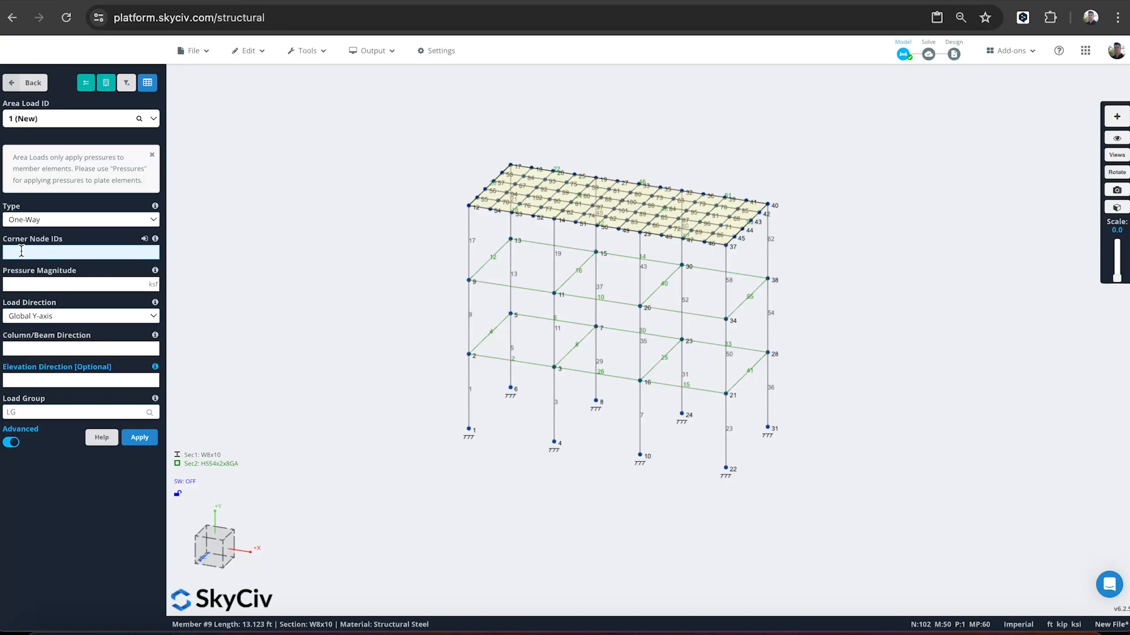
type("5,28")
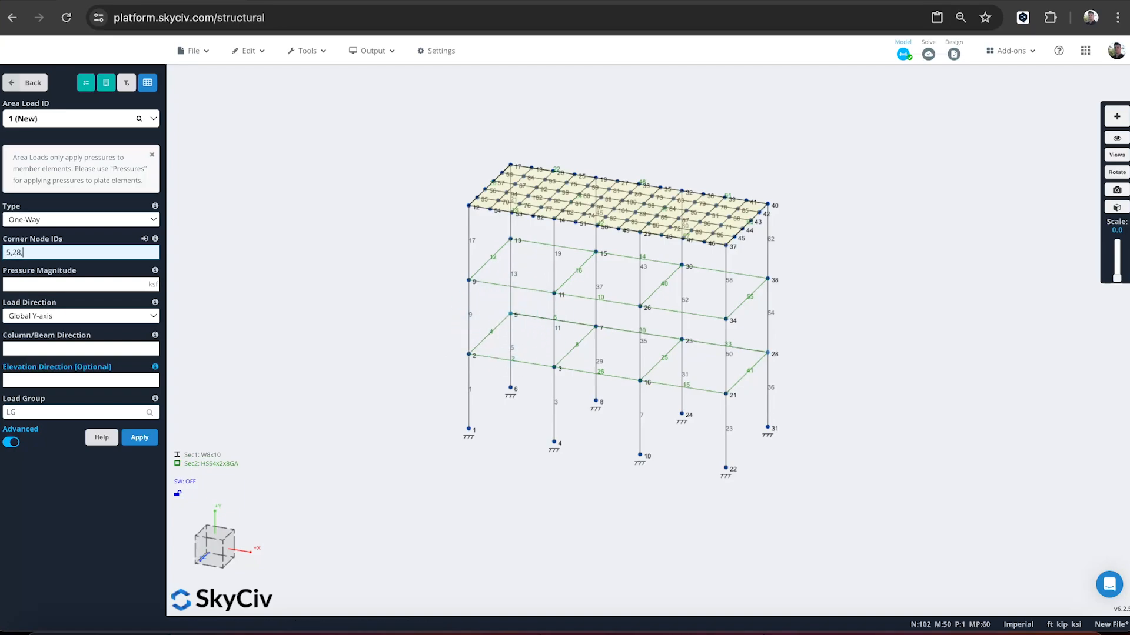
type(",21,")
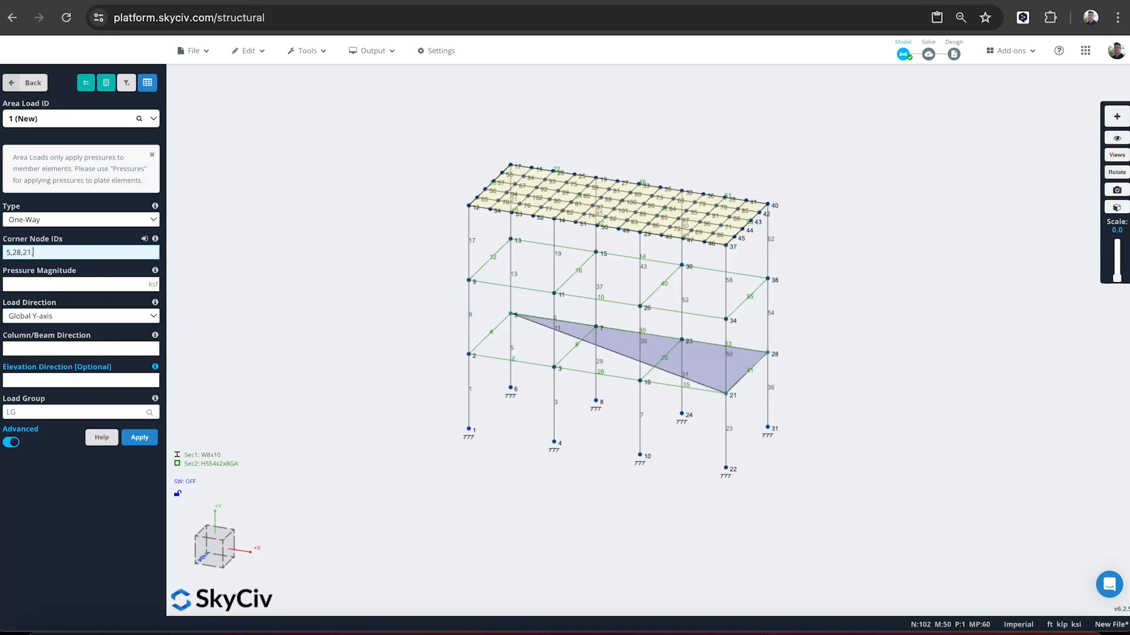
type("2")
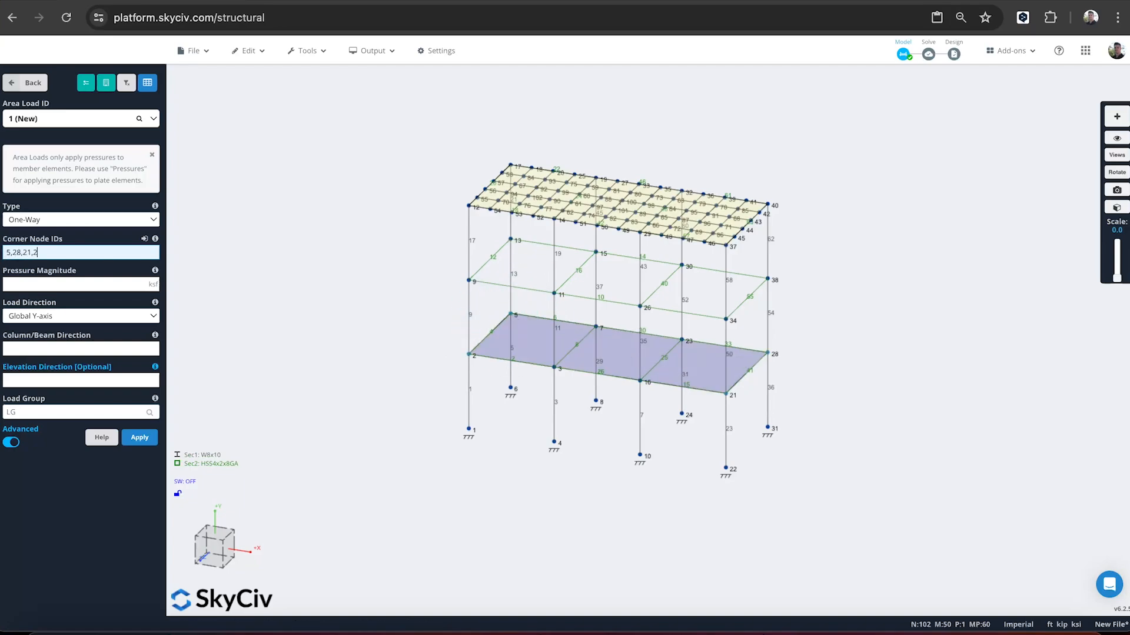
- Give the area load a pressure of -0.1 ksf, column/beam direction 5,28 and load group EQUIQMENT A, and apply it
left_click(23, 283)
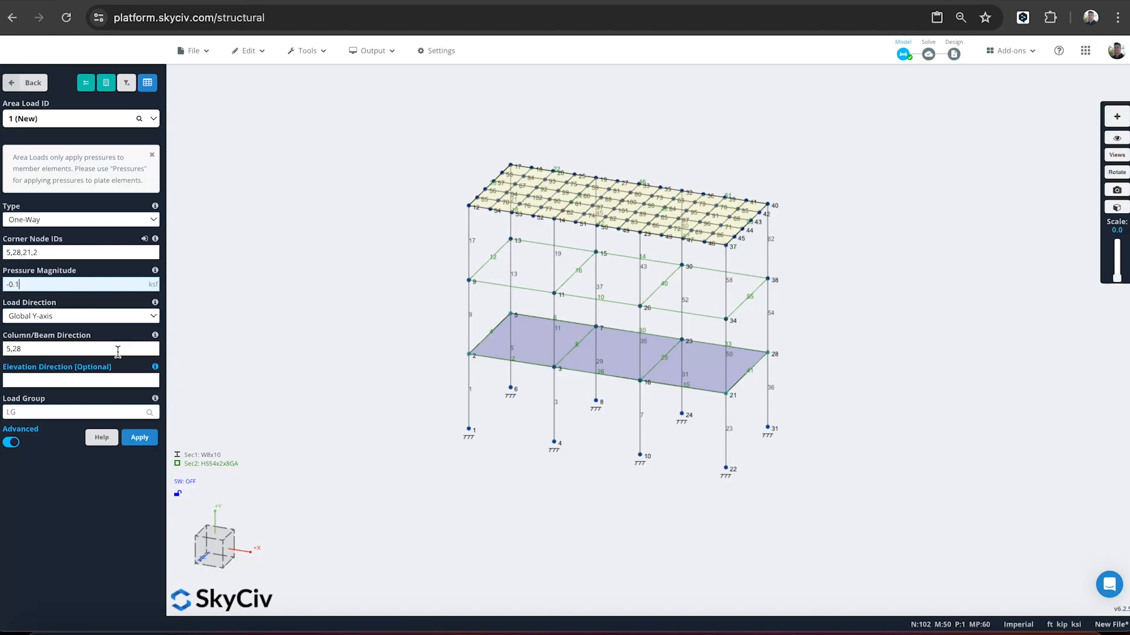
left_click(45, 413)
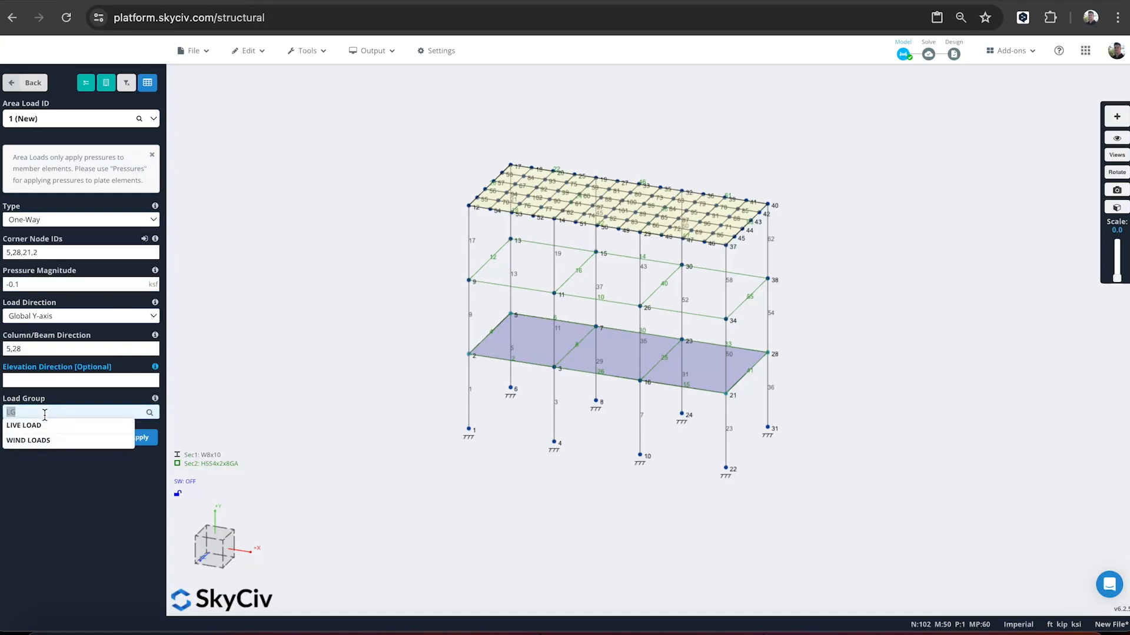
type("DEAD L")
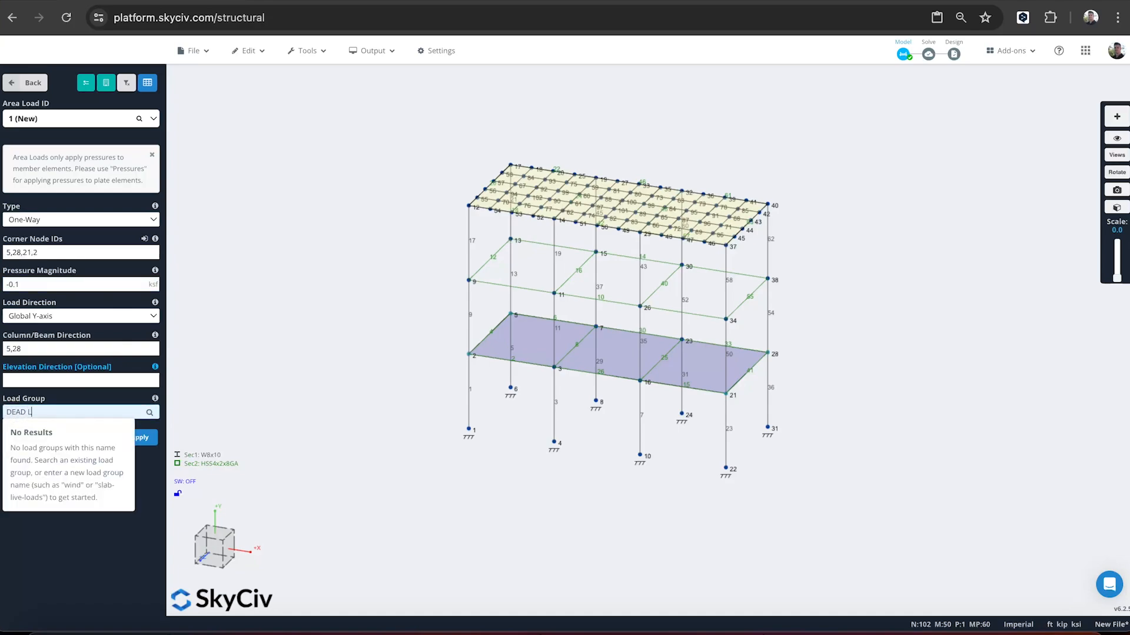
key("super+BackSpace")
type("EQ")
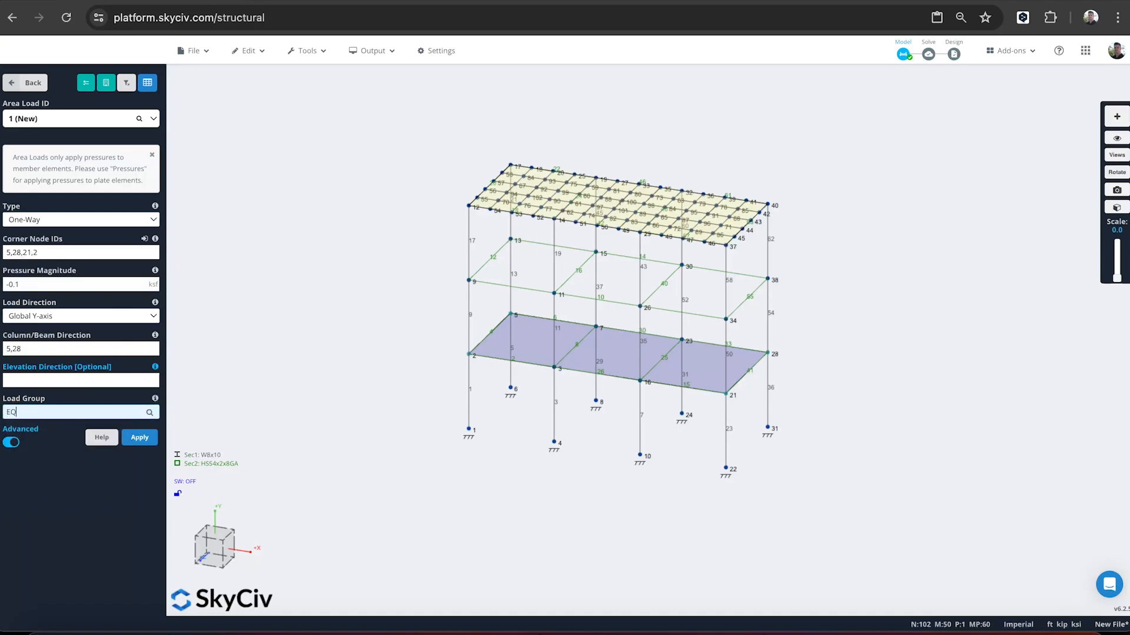
type("UIQMENT A")
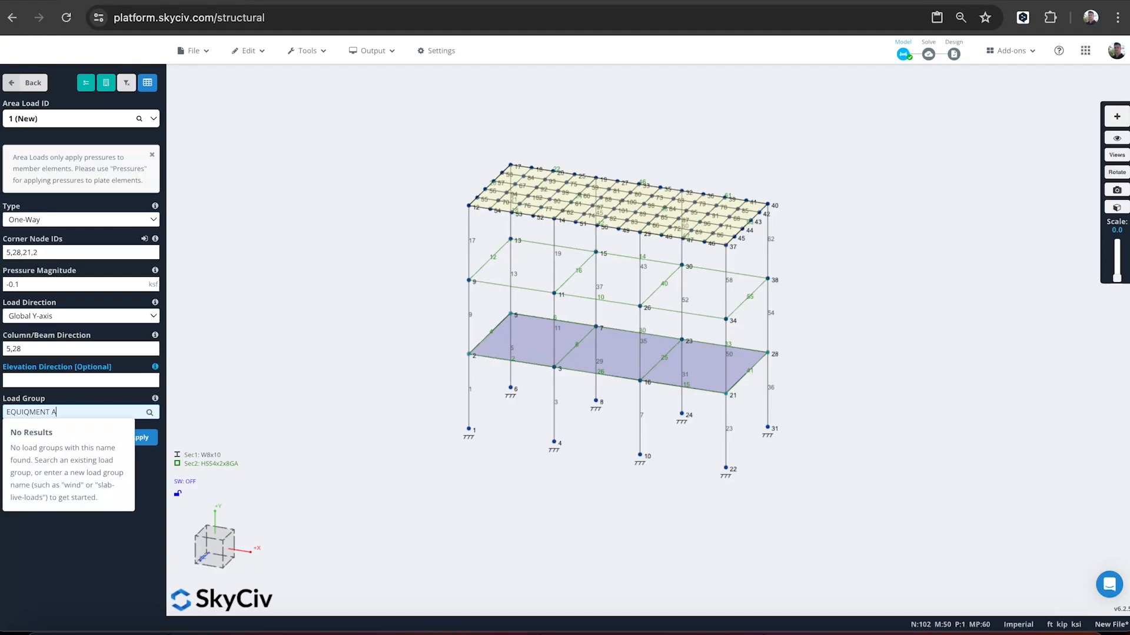
key("Return")
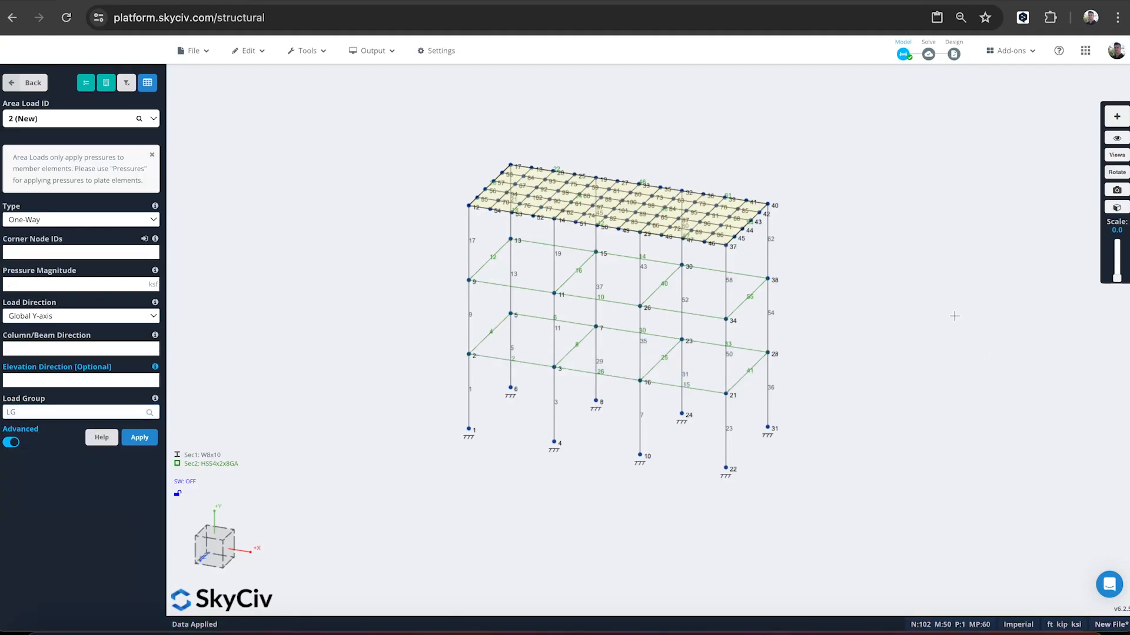
- Limit the displayed loads to the EQUIQMENT A group and show the area load as equivalent area loads
left_click_drag(916, 298, 928, 282)
scroll(677, 353, "up", 5)
scroll(671, 348, "down", 3)
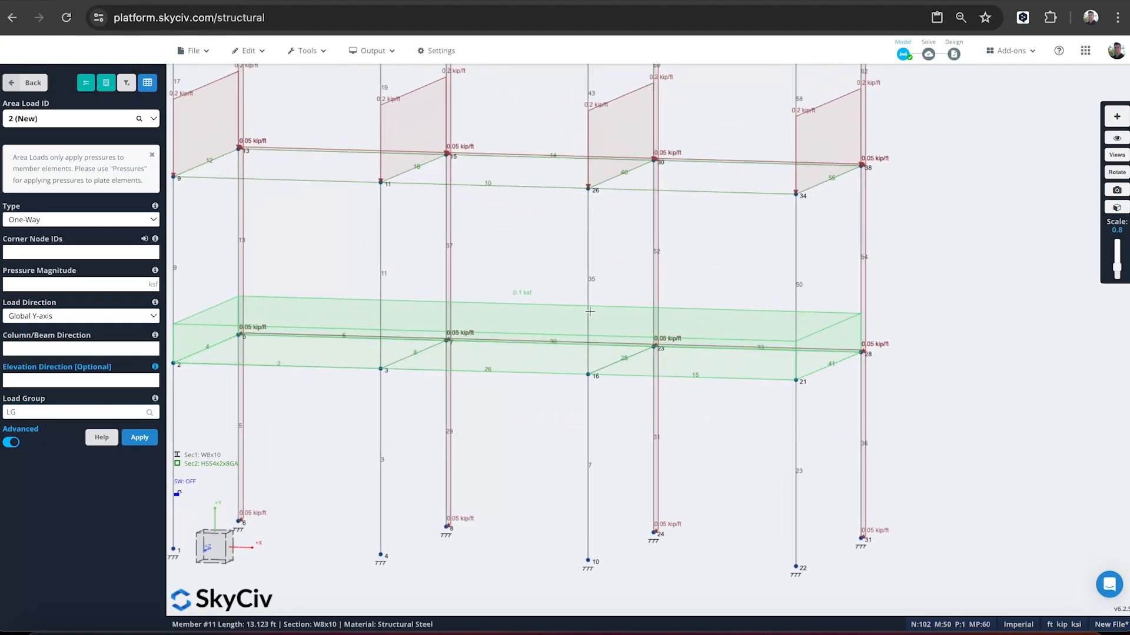
left_click_drag(862, 283, 762, 296)
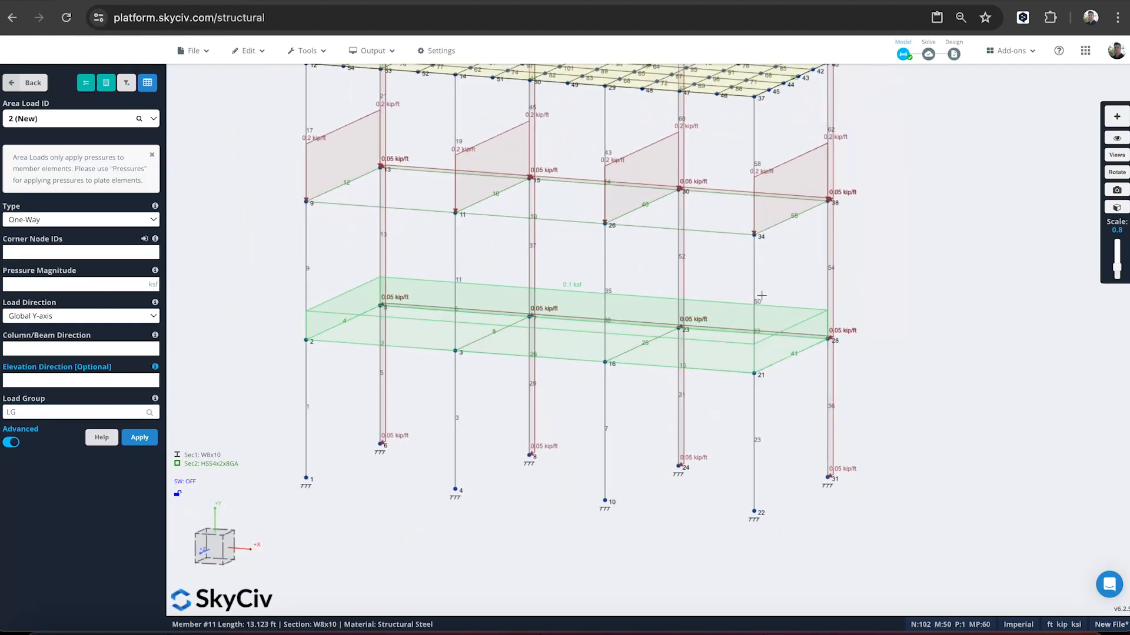
left_click(1117, 138)
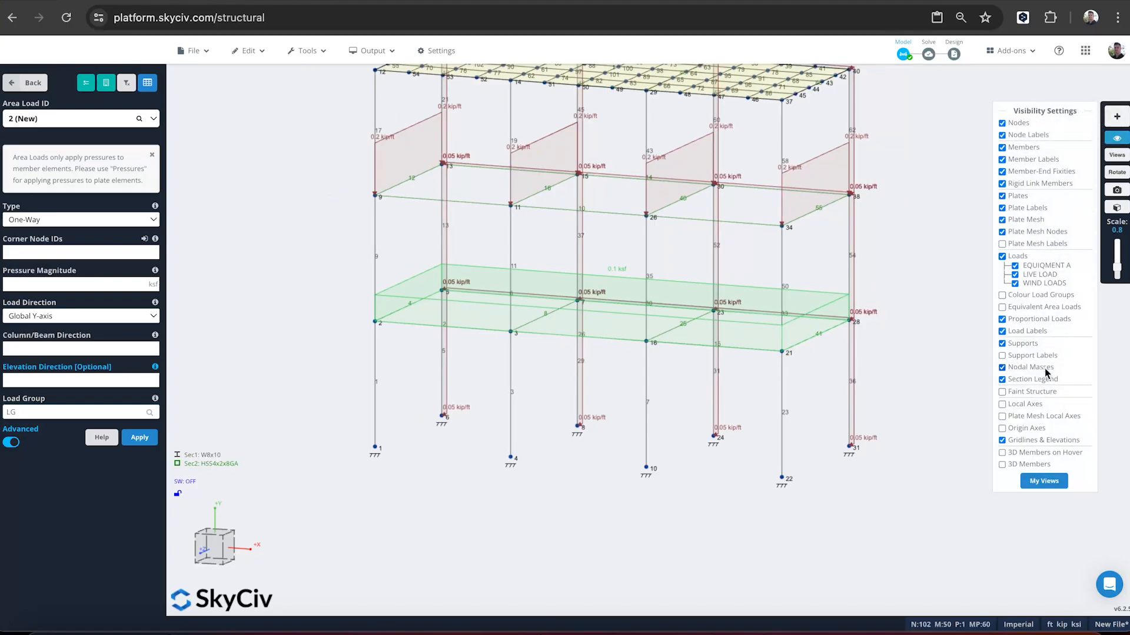
left_click(1014, 257)
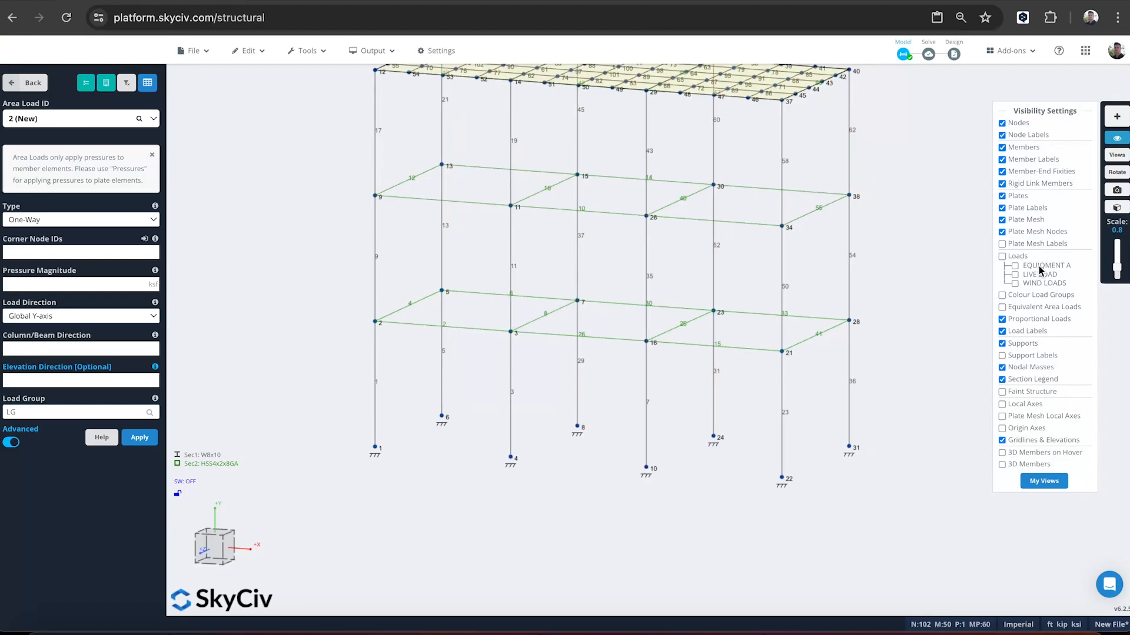
left_click(1040, 269)
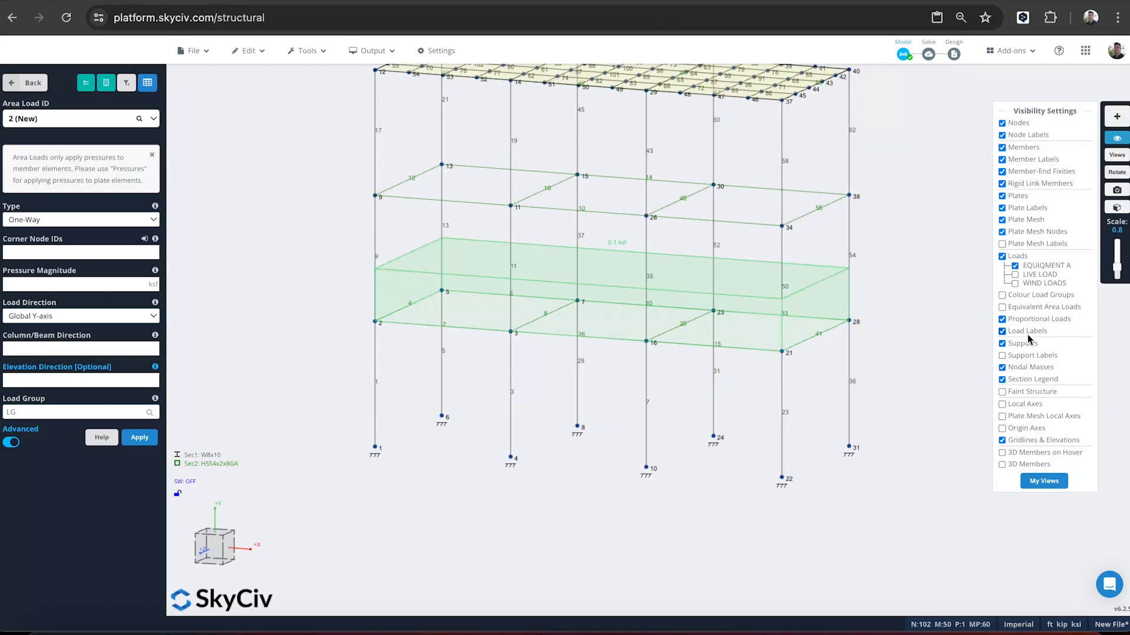
left_click(1033, 310)
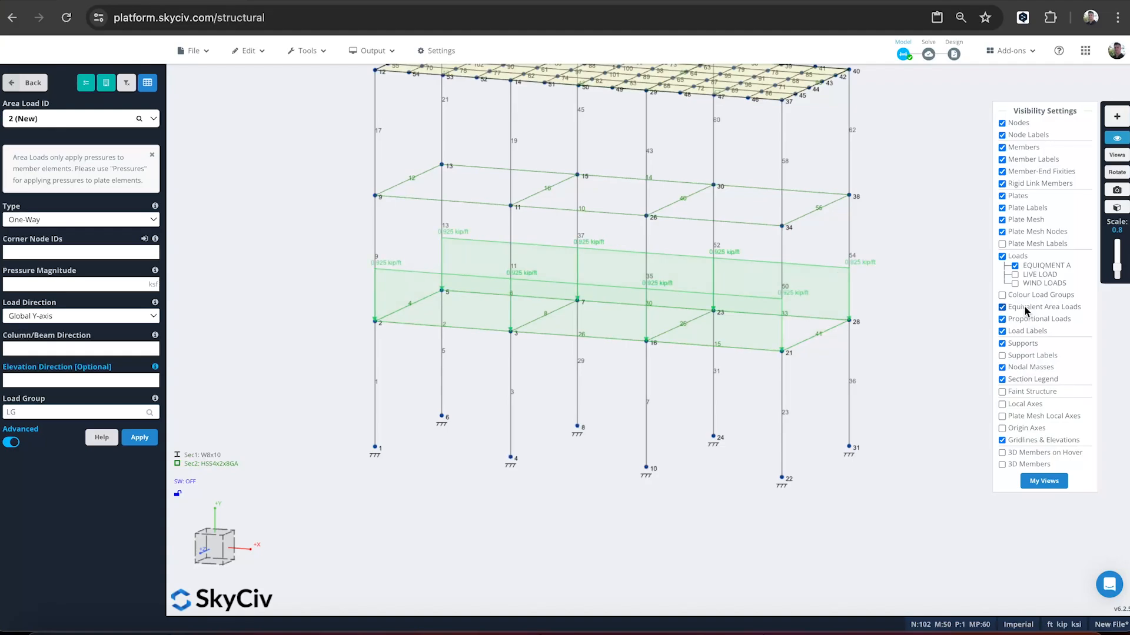
- Select the first-level area load and compare its area-times-pressure total with the sum of equivalent distributed loads
left_click_drag(921, 273, 868, 275)
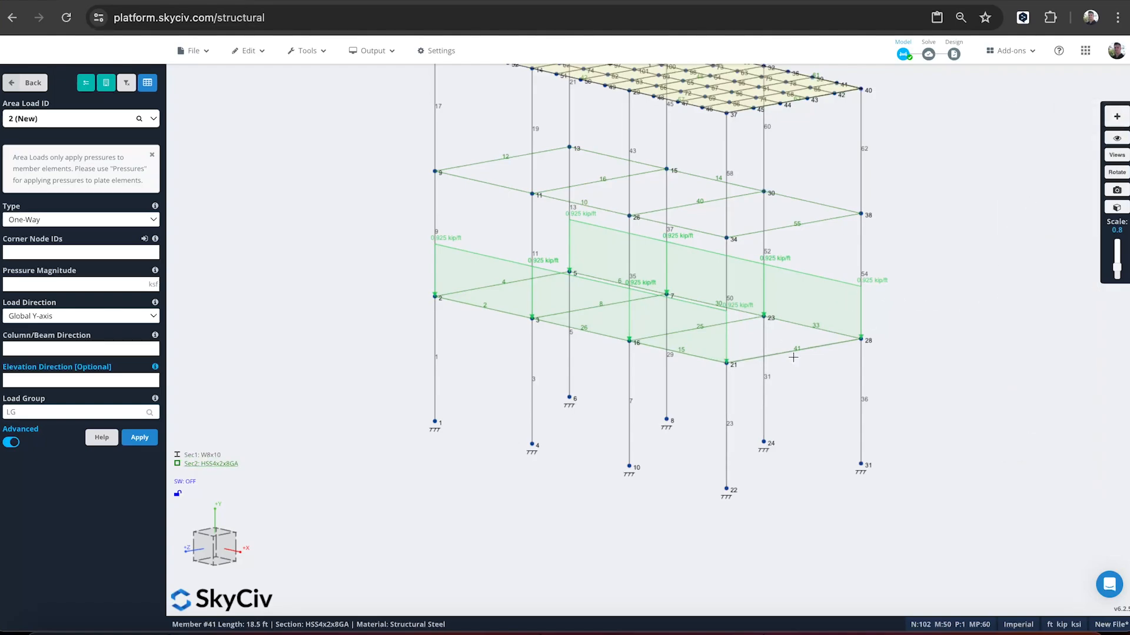
left_click_drag(977, 290, 820, 297)
left_click(816, 292)
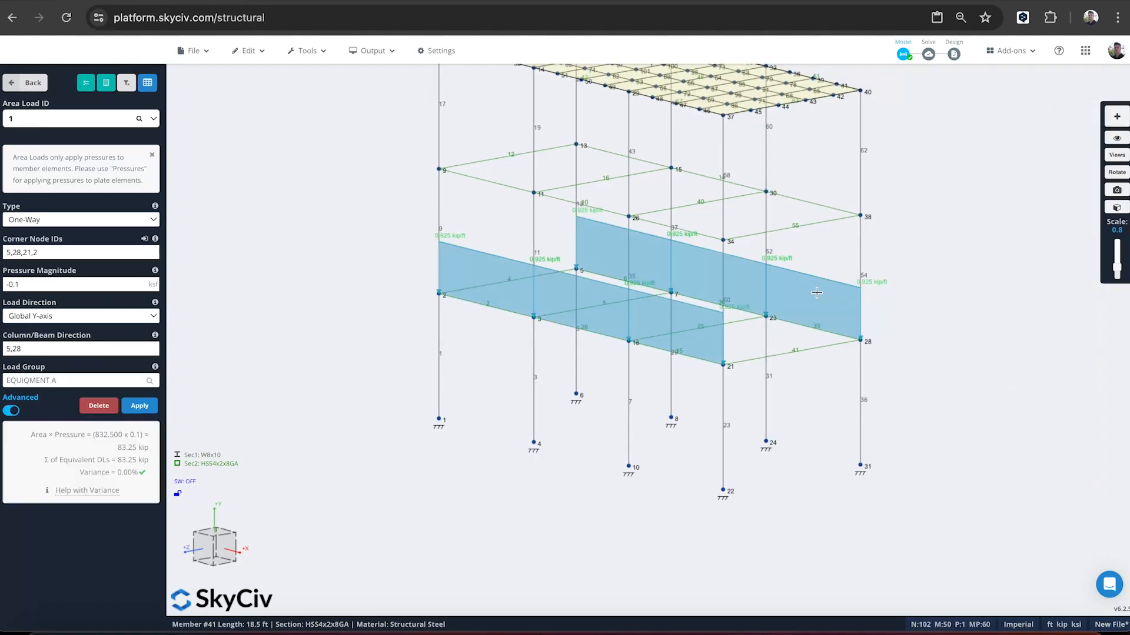
mouse_move(105, 457)
mouse_move(107, 481)
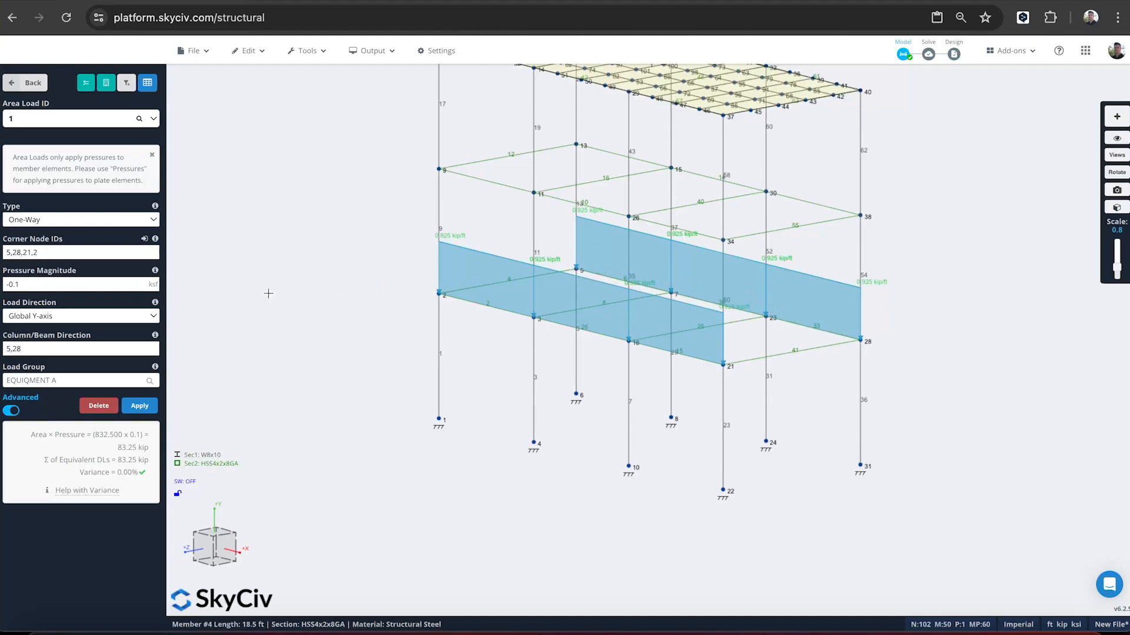
- Change the area load's column/beam direction to 5,2, apply it and reselect the load on the frame
double_click(27, 348)
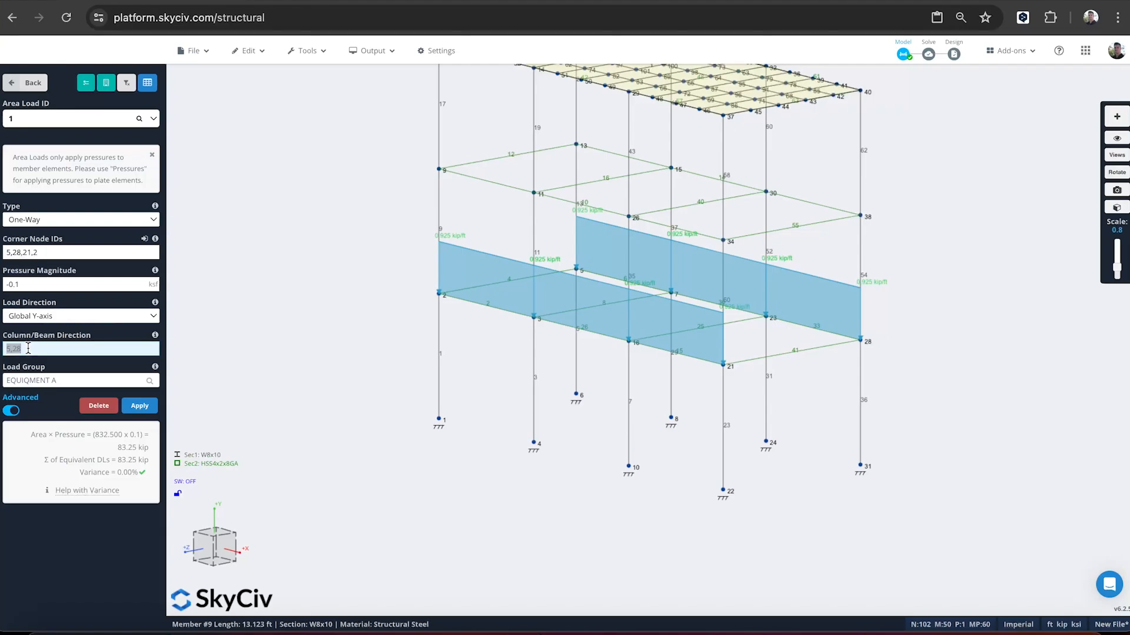
type("5,2")
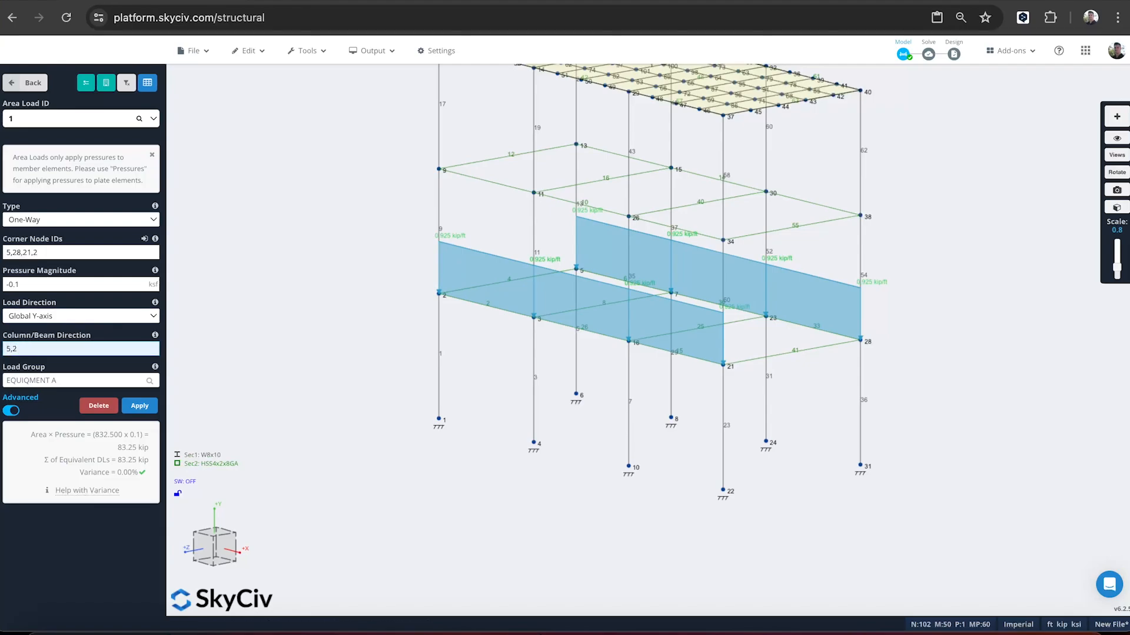
key("Return")
left_click_drag(289, 273, 337, 260)
left_click(414, 279)
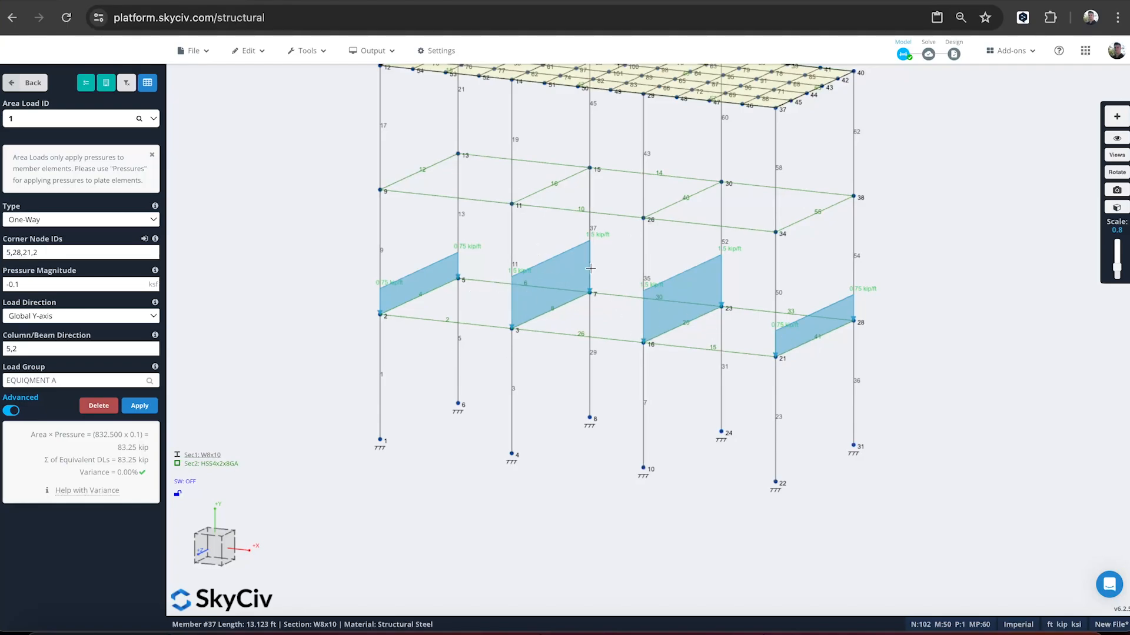
- Delete the first-level transverse beam between nodes 16 and 23, member 25
scroll(892, 263, "down", 4)
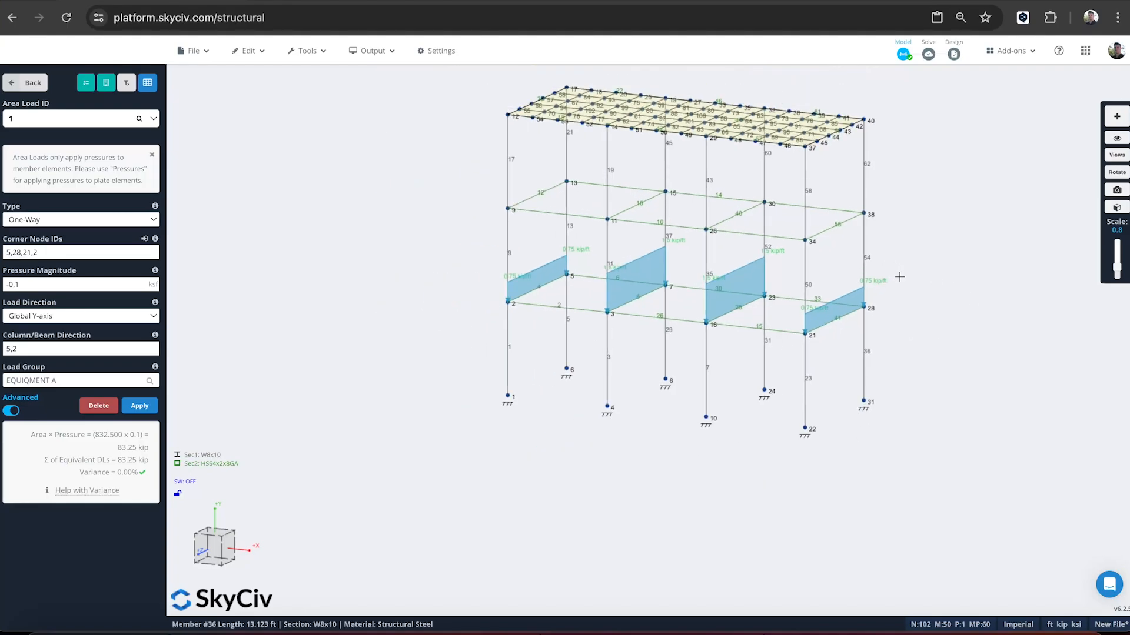
mouse_move(898, 277)
left_mouse_down()
mouse_move(1001, 268)
mouse_move(905, 274)
left_mouse_up()
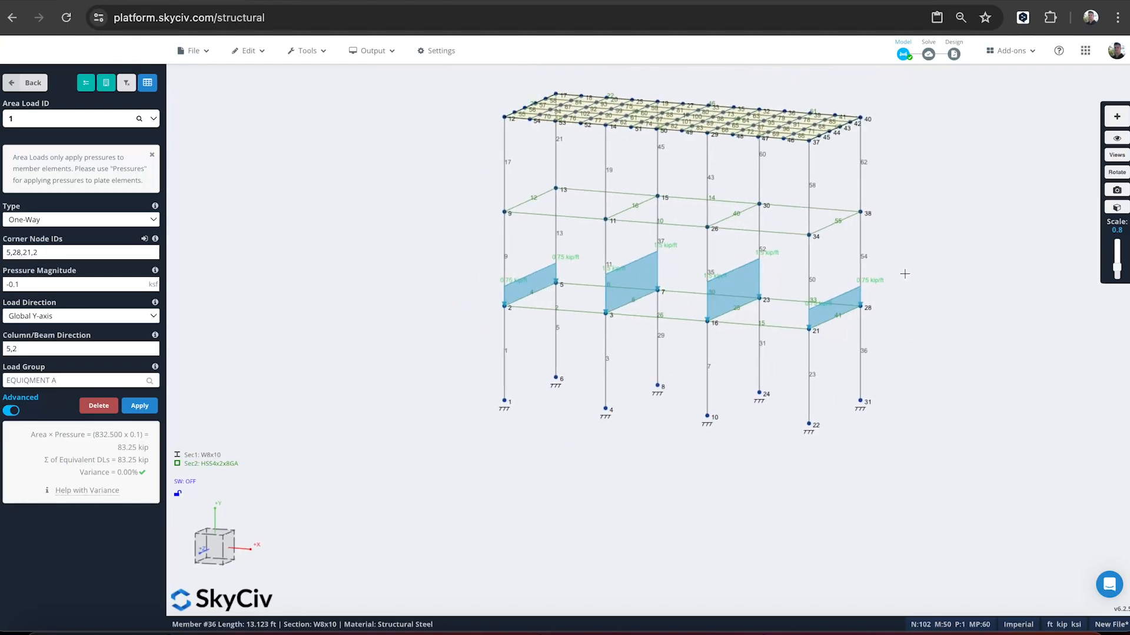
left_click(721, 318)
key("Delete")
key("Return")
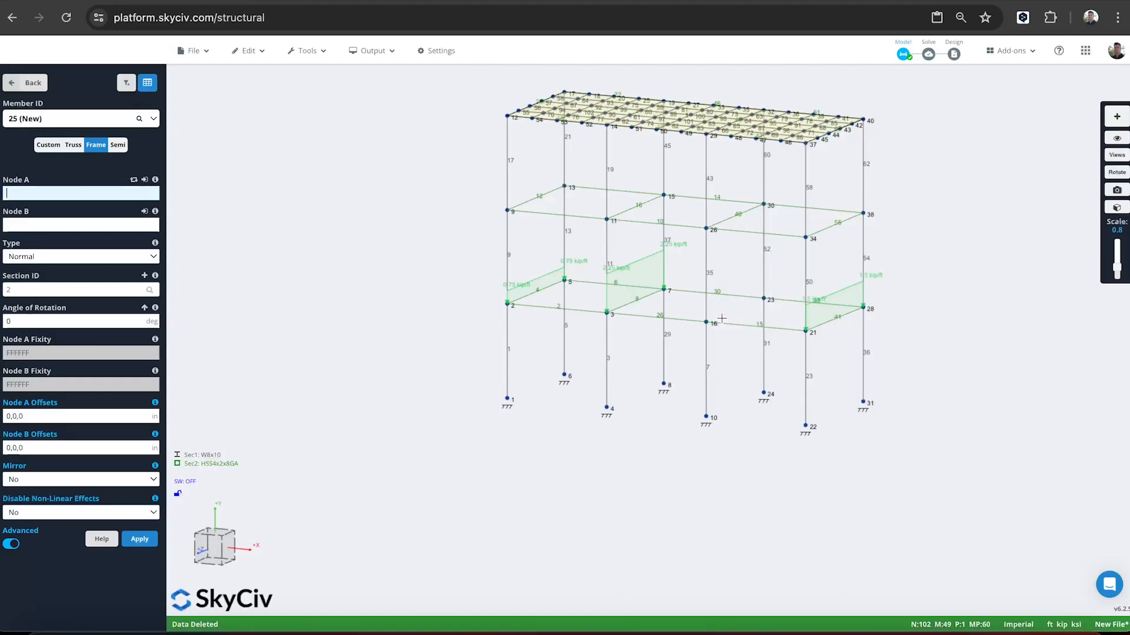
- Change the first-level area load's type to Two-Way, apply it and dismiss the inner-member search notice
left_click(637, 270)
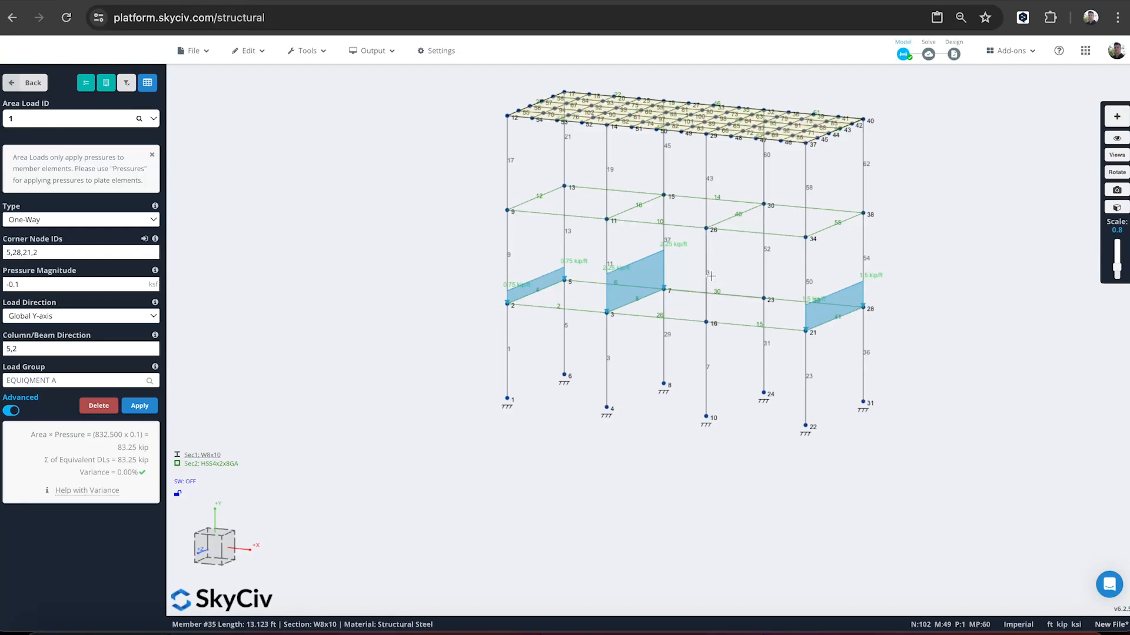
scroll(481, 294, "up", 2)
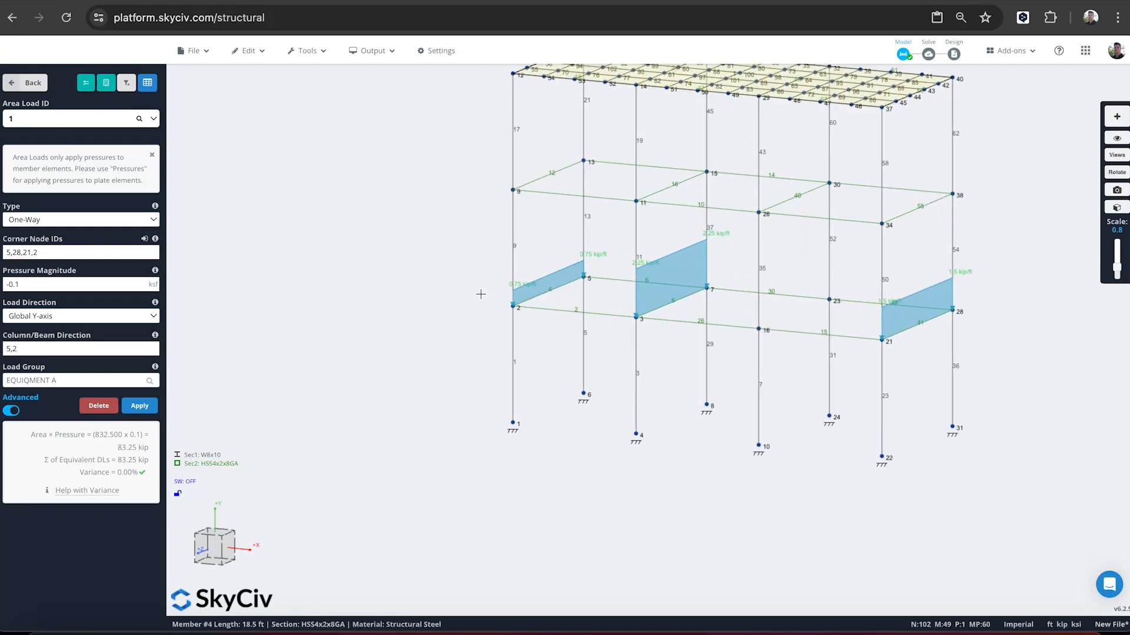
scroll(489, 288, "down", 1)
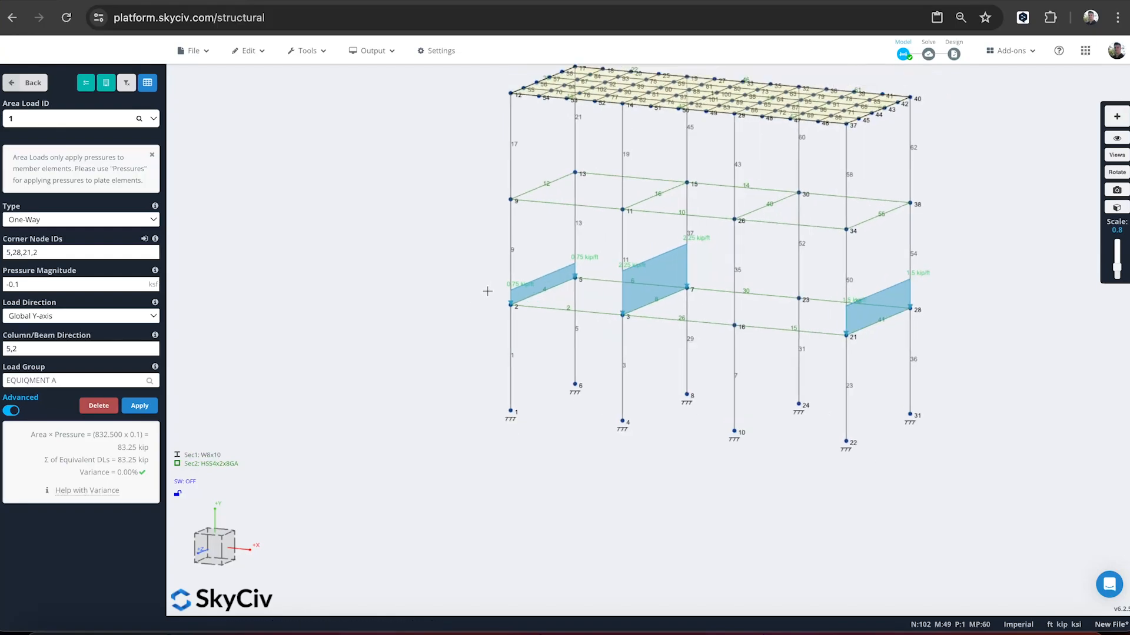
scroll(461, 284, "down", 1)
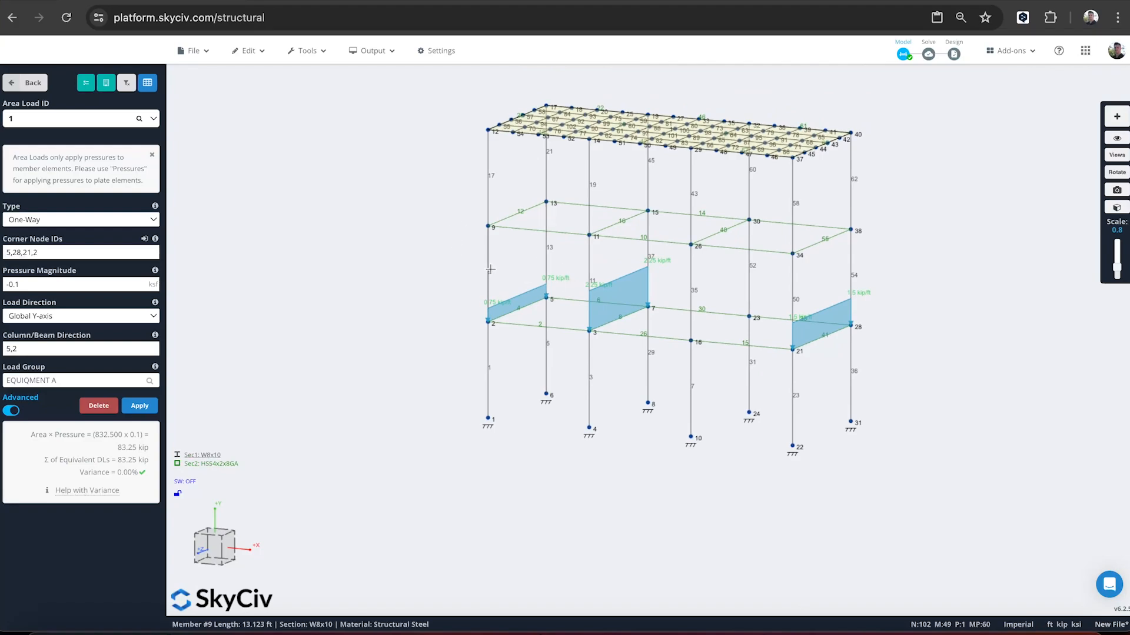
right_click_drag(424, 275, 388, 280)
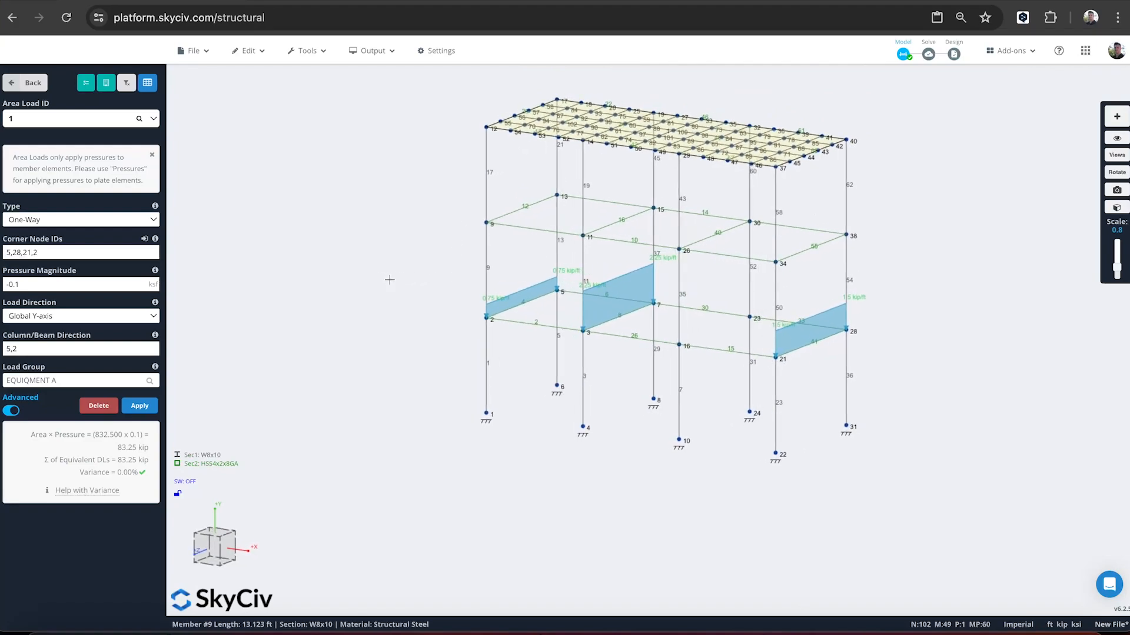
left_click(52, 220)
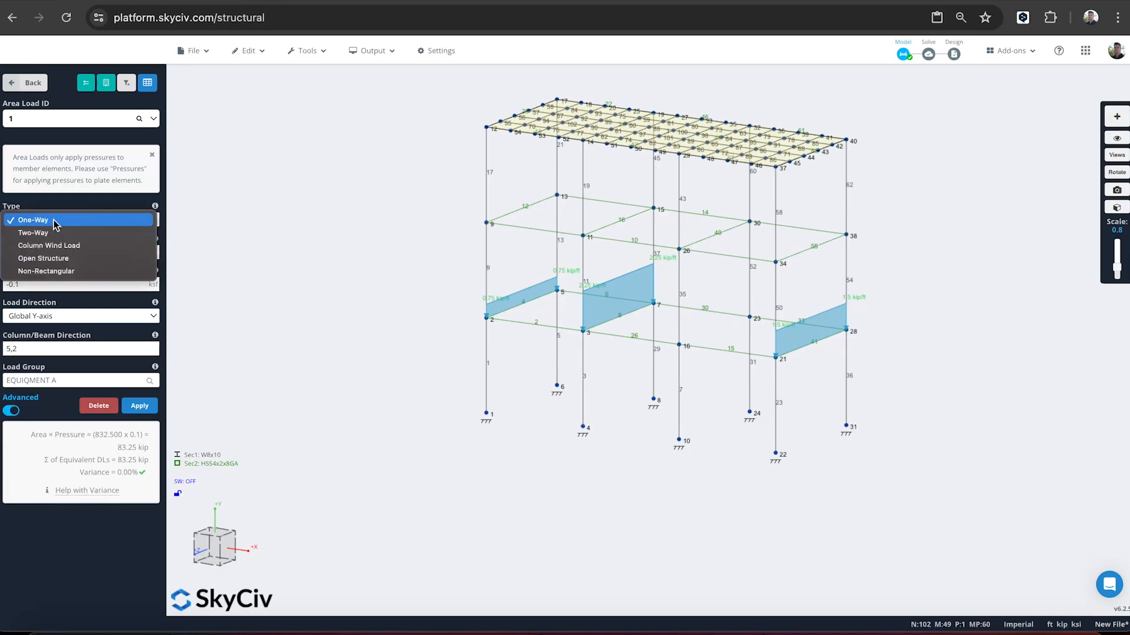
left_click(52, 232)
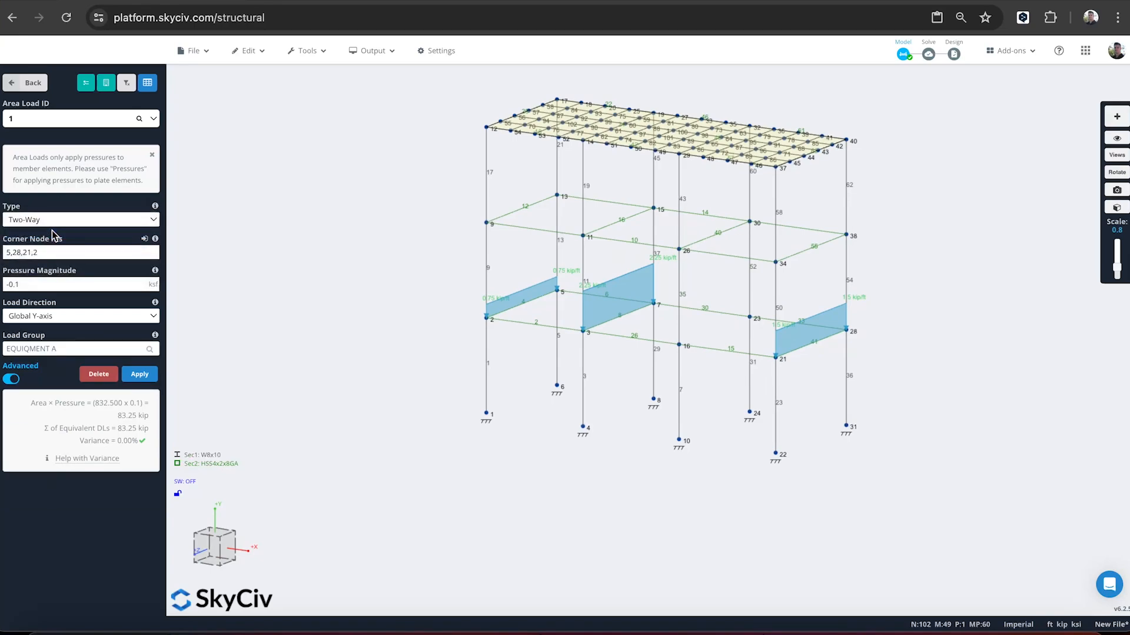
left_click(140, 374)
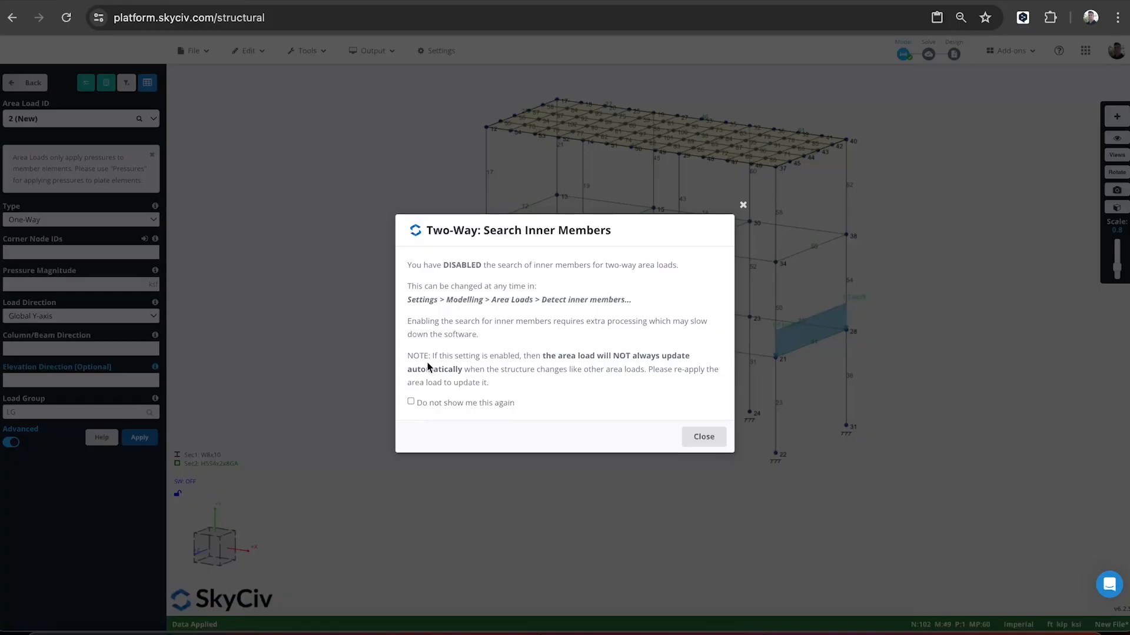
left_click(469, 405)
left_click(702, 437)
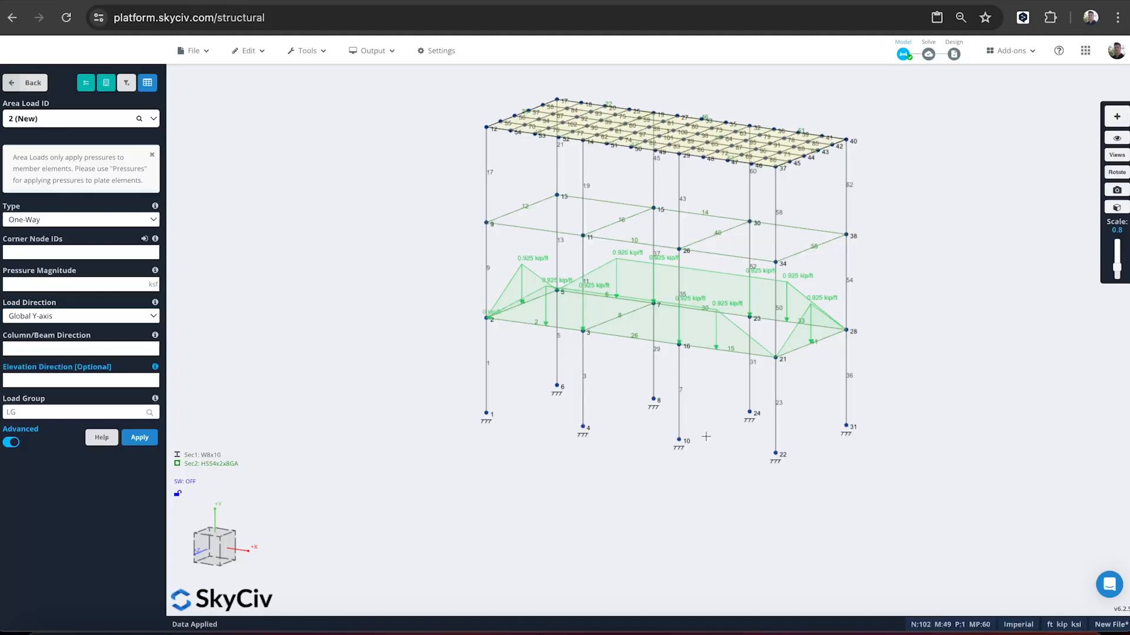
mouse_move(516, 450)
middle_mouse_down()
mouse_move(457, 455)
mouse_move(543, 457)
mouse_move(517, 447)
middle_mouse_up()
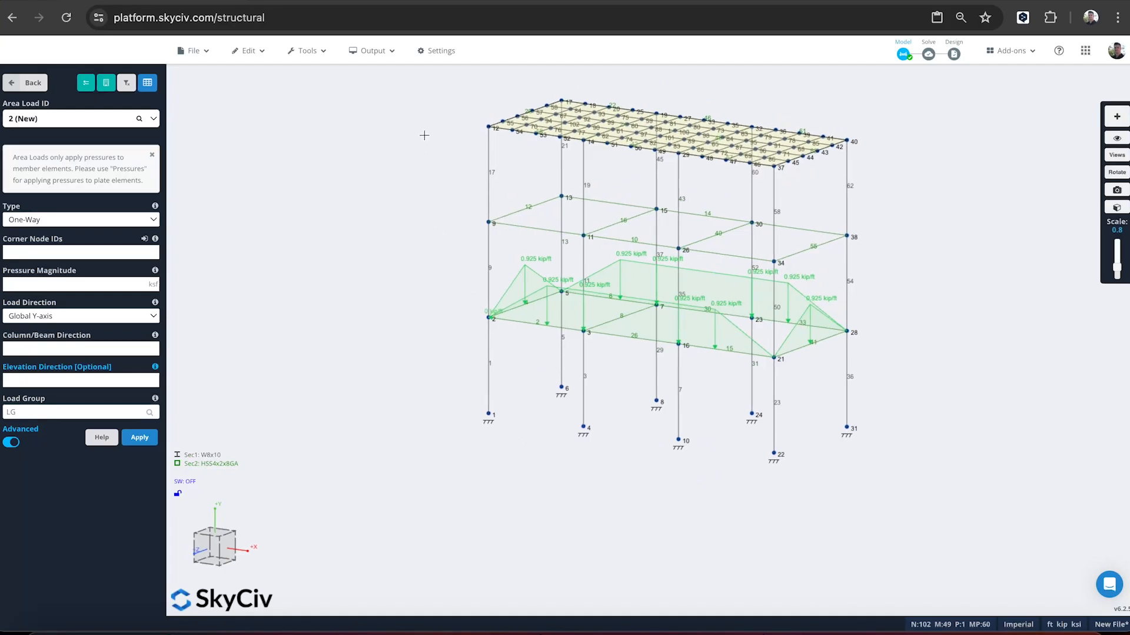
- Enable detection of inner members when applying two-way area loads in the modelling settings and save
left_click(455, 52)
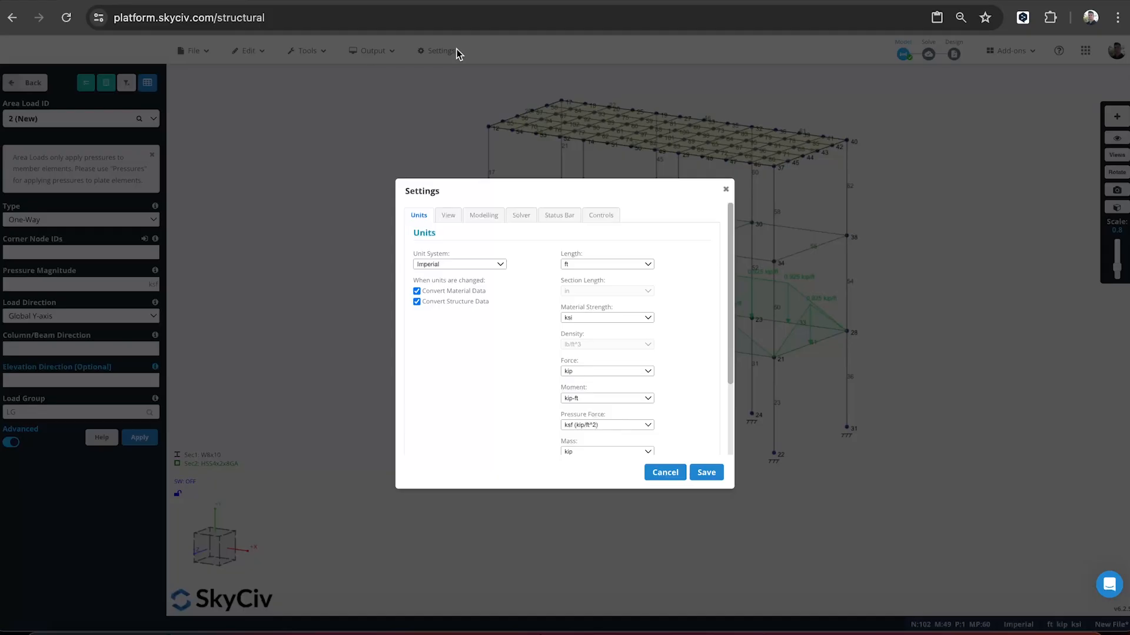
left_click(518, 217)
left_click(483, 217)
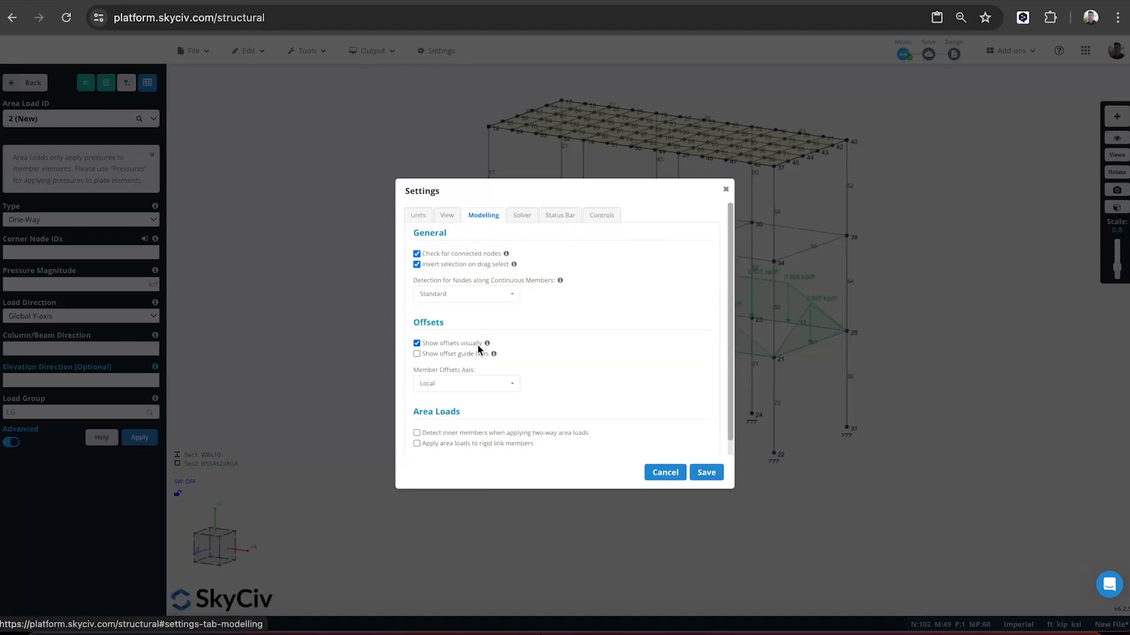
scroll(446, 432, "down", 1)
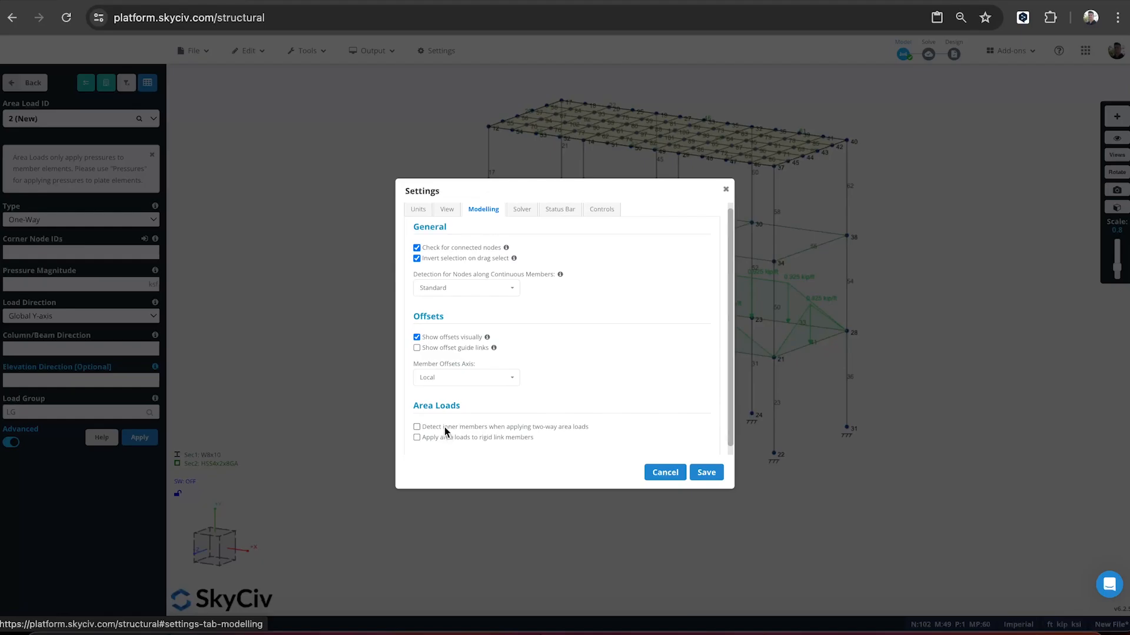
left_click(452, 427)
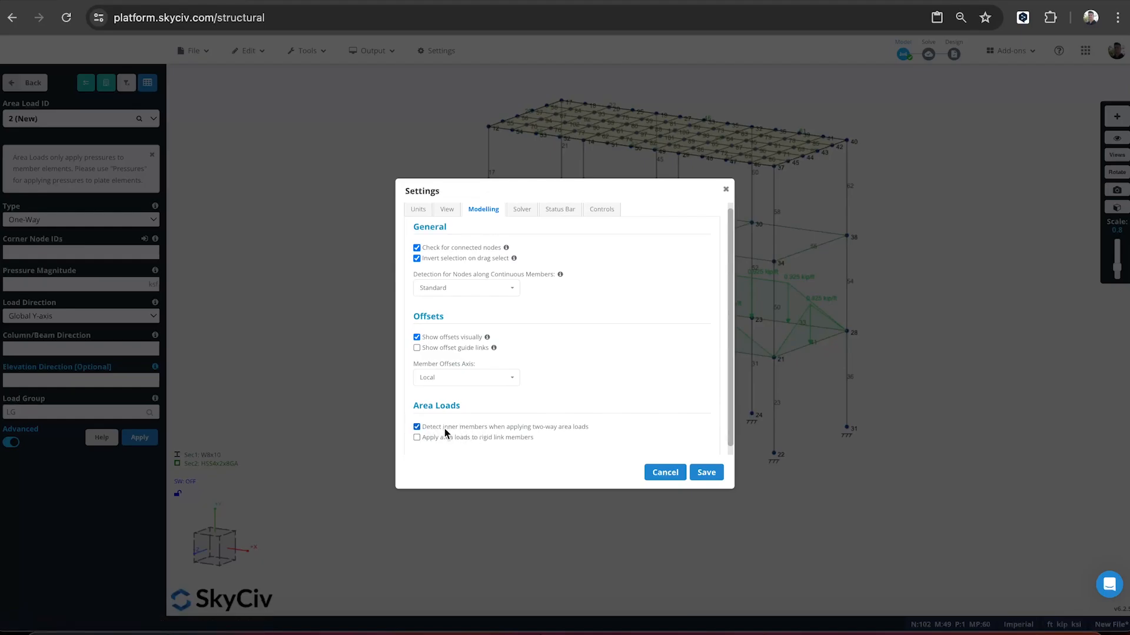
left_click(703, 472)
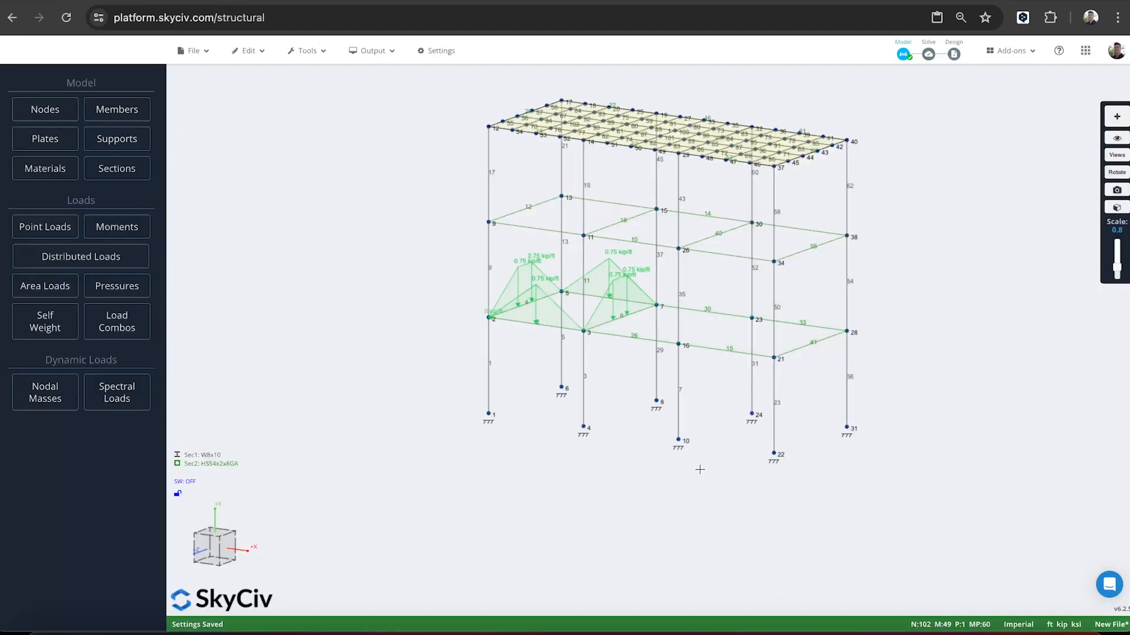
- Restore the first-level transverse beam between nodes 16 and 23 to carry the two-way area load across all three bays
left_click(621, 287)
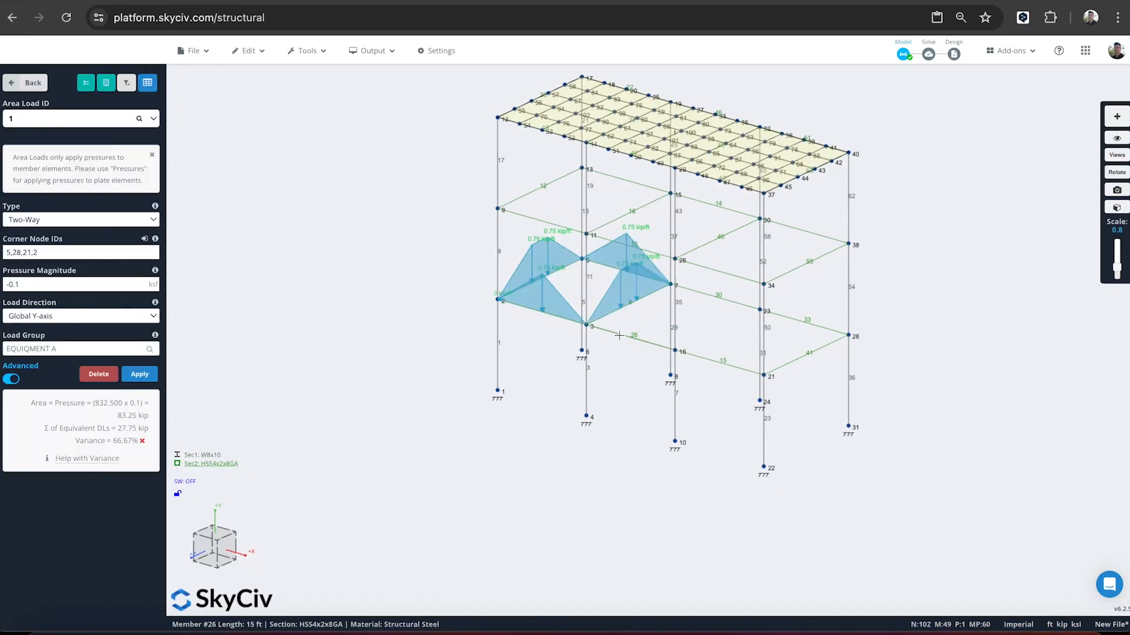
scroll(627, 339, "up", 3)
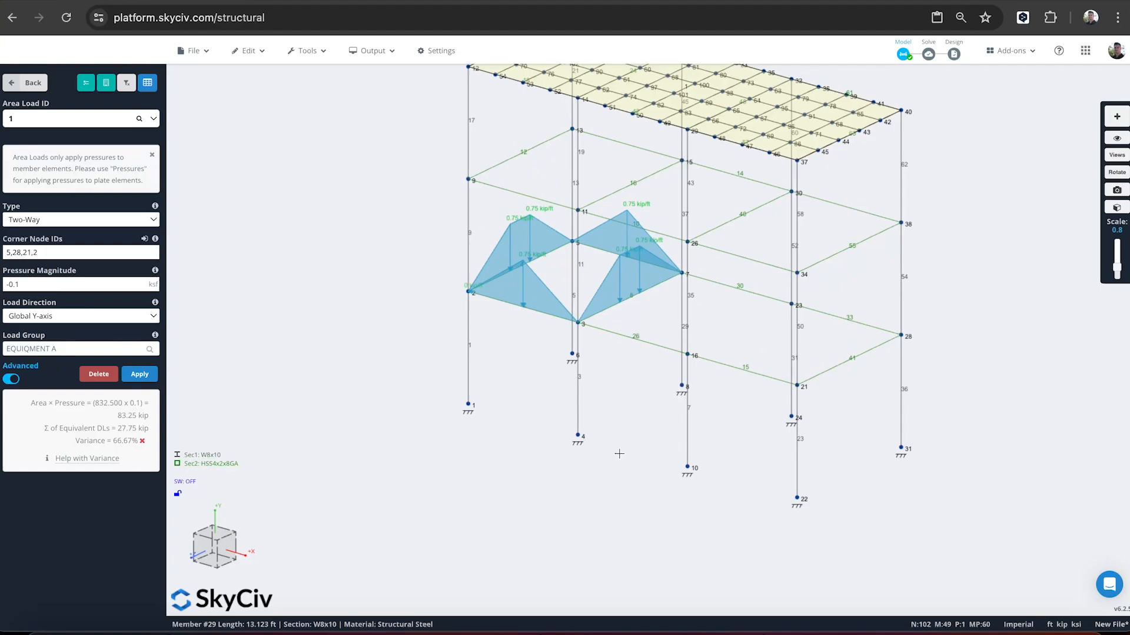
left_click_drag(619, 454, 689, 459)
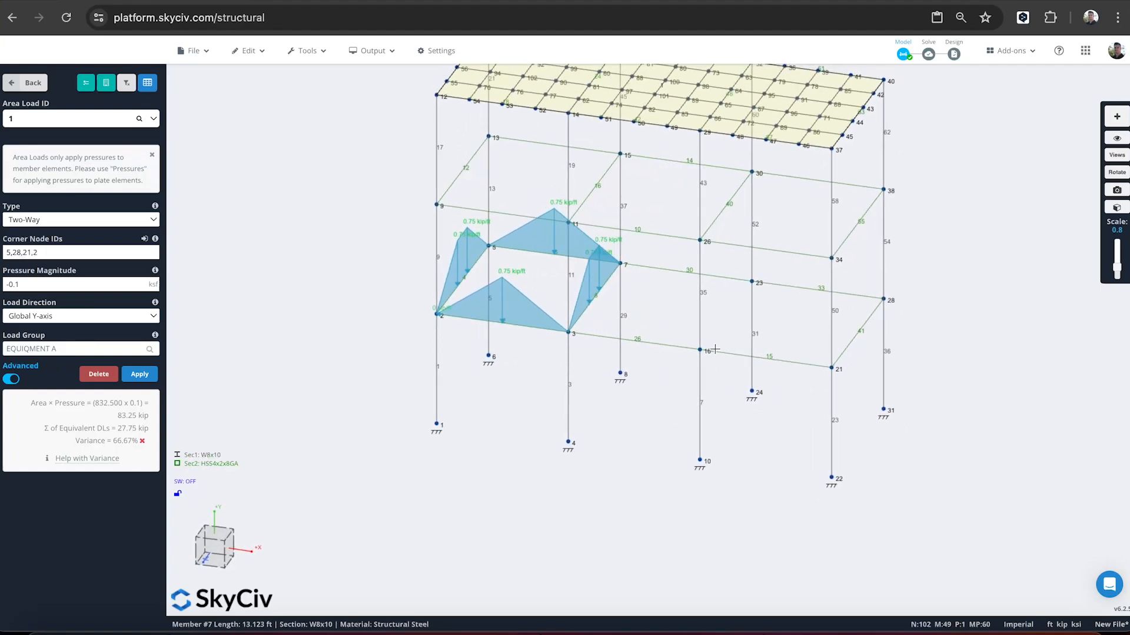
left_click(700, 350)
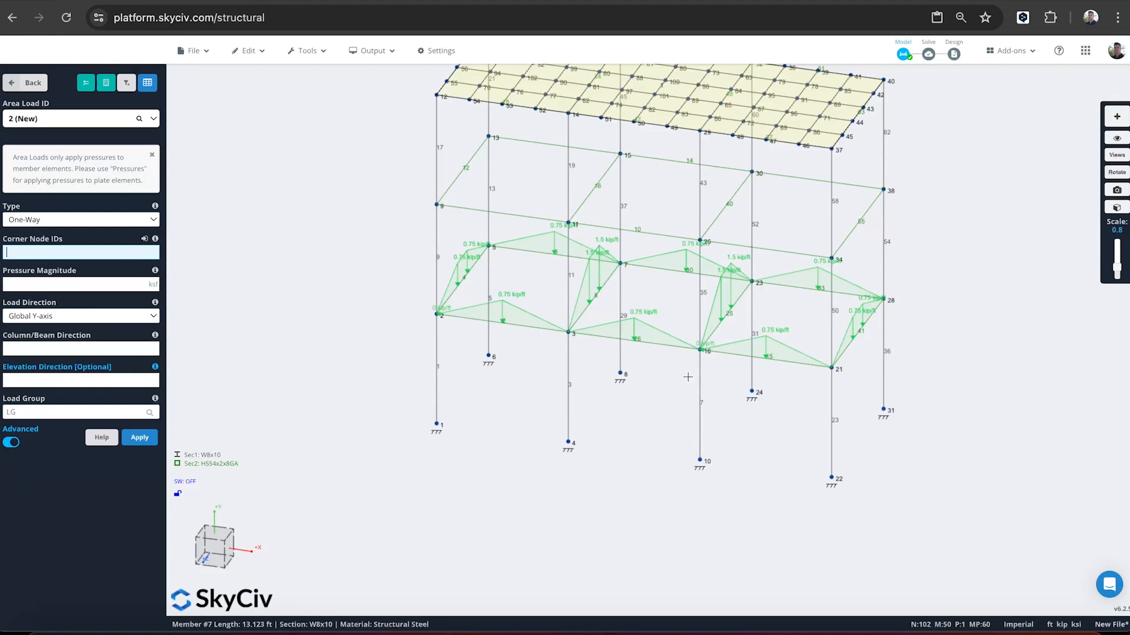
scroll(992, 386, "down", 1)
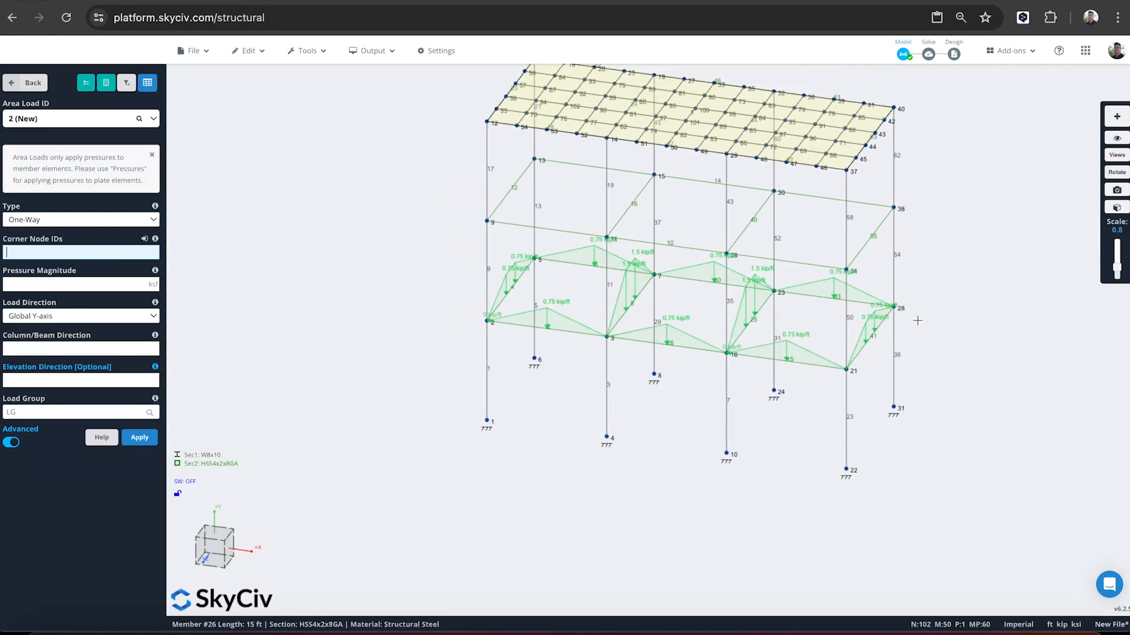
mouse_move(949, 312)
left_mouse_down()
mouse_move(920, 290)
mouse_move(937, 299)
left_mouse_up()
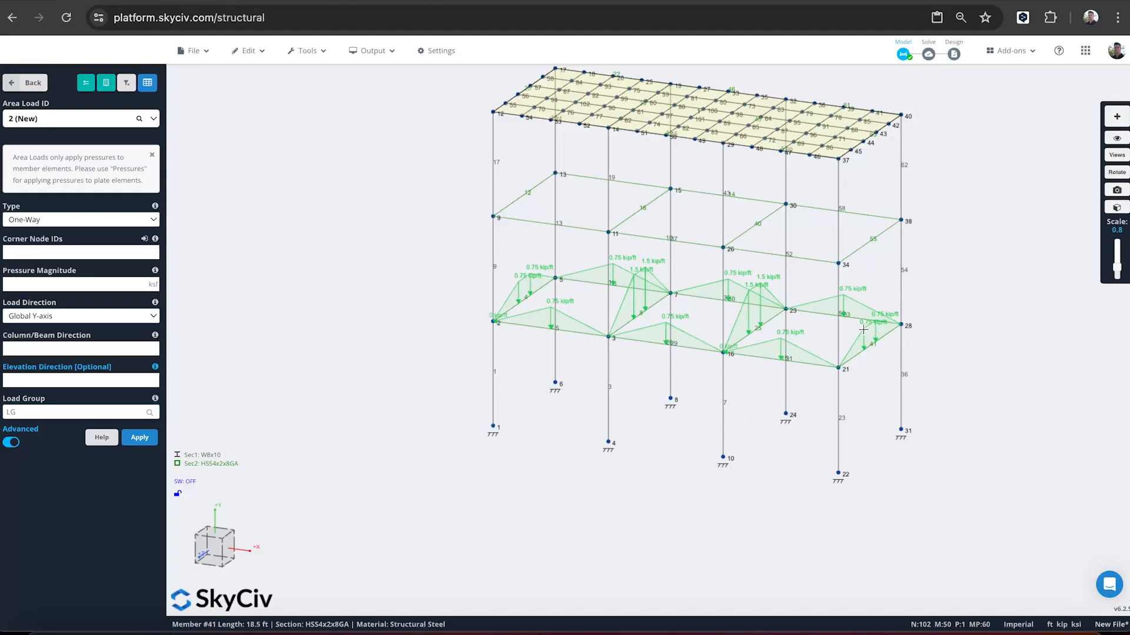
- Select the two-way area load, compare its area-times-pressure total with the equivalent distributed loads, and review the other area load types
left_click(742, 319)
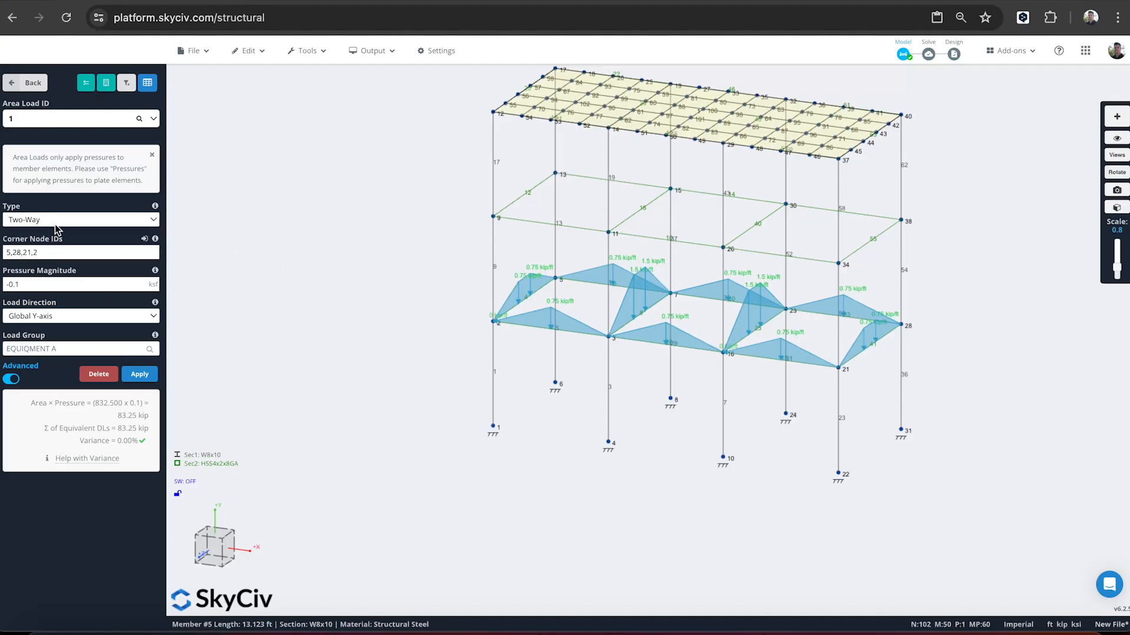
mouse_move(97, 435)
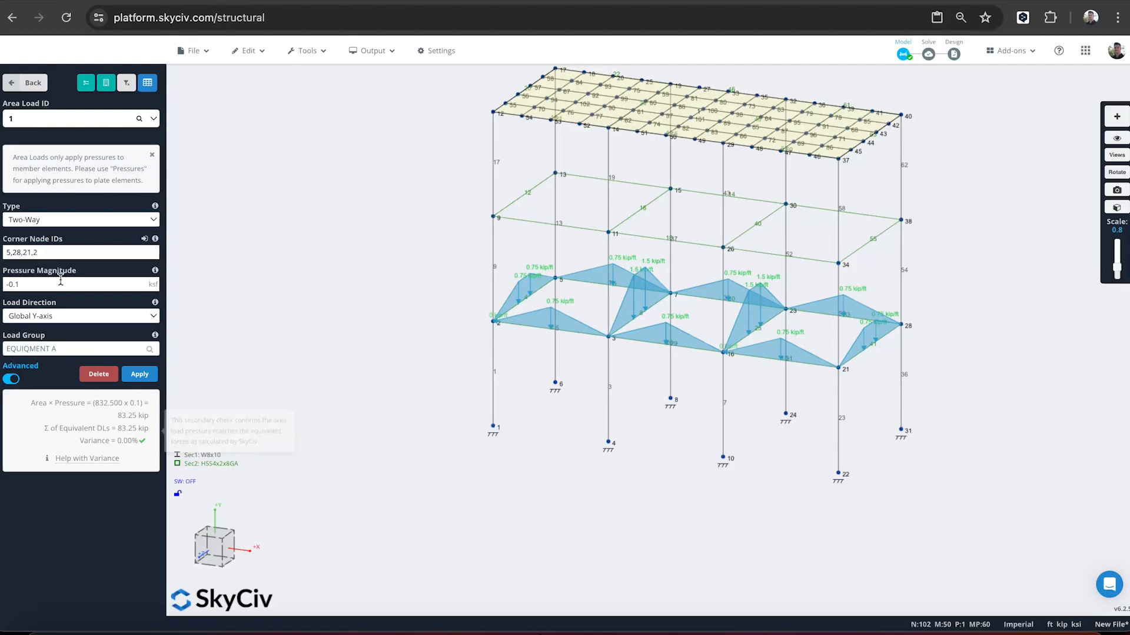
left_click(52, 220)
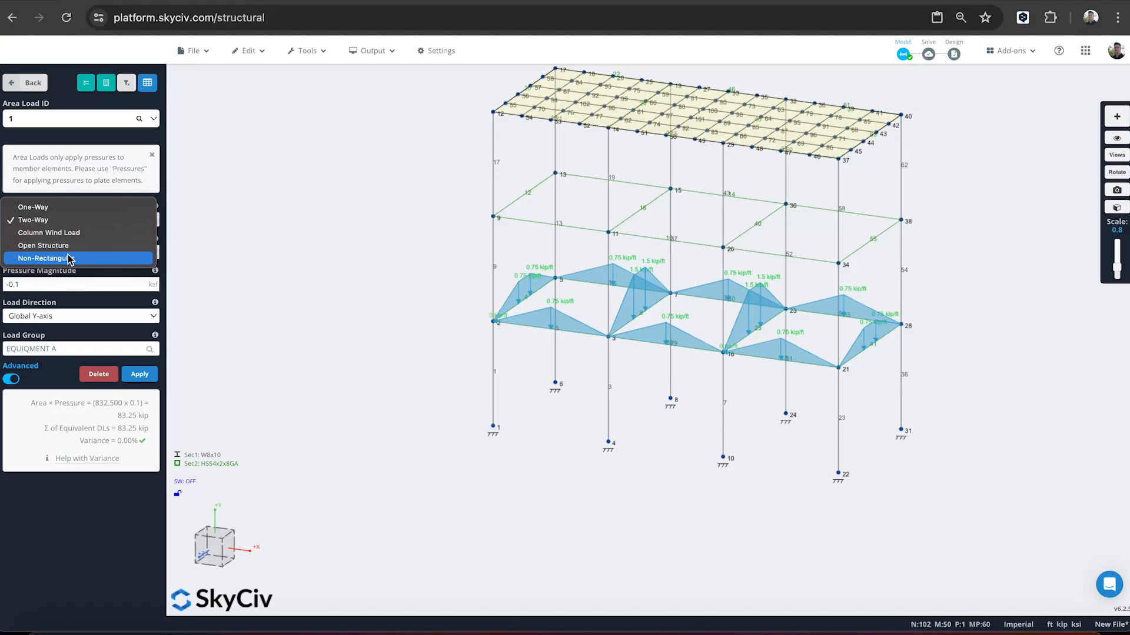
left_click(310, 218)
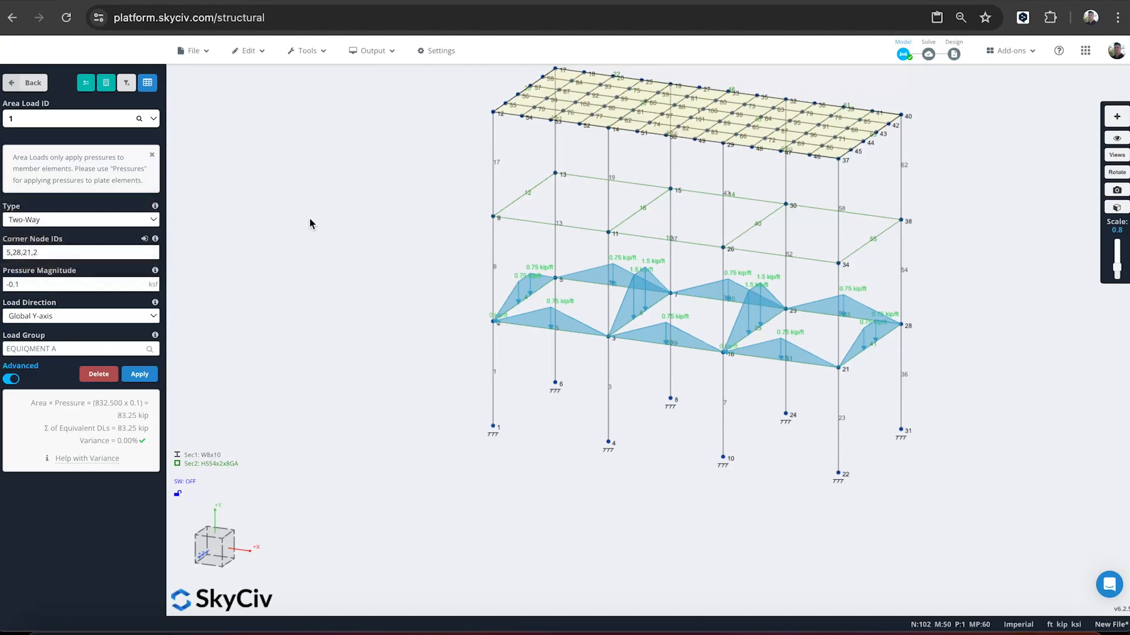
left_click(29, 83)
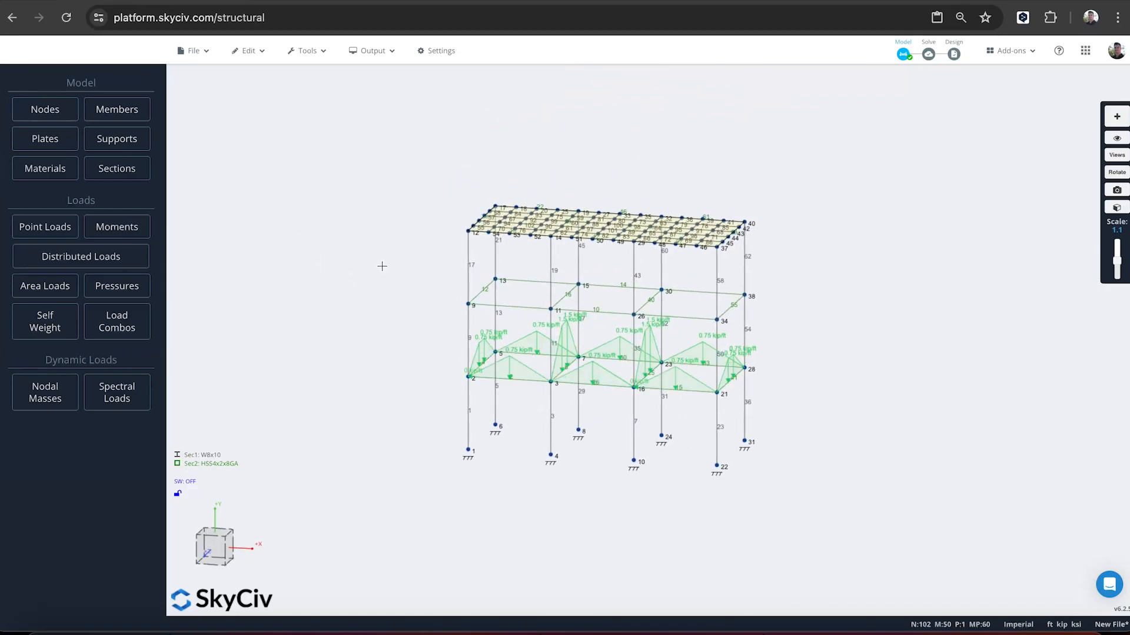
- Display the auto-generated load combinations for the United States design code ASCE 7-16 ASD
left_click(118, 324)
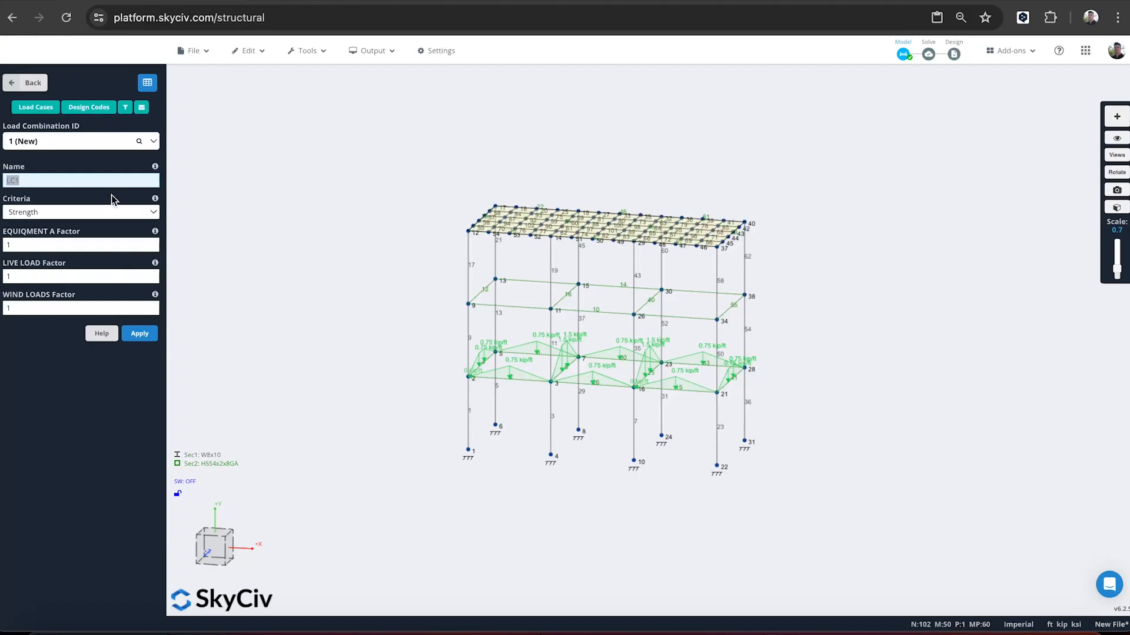
left_click(90, 108)
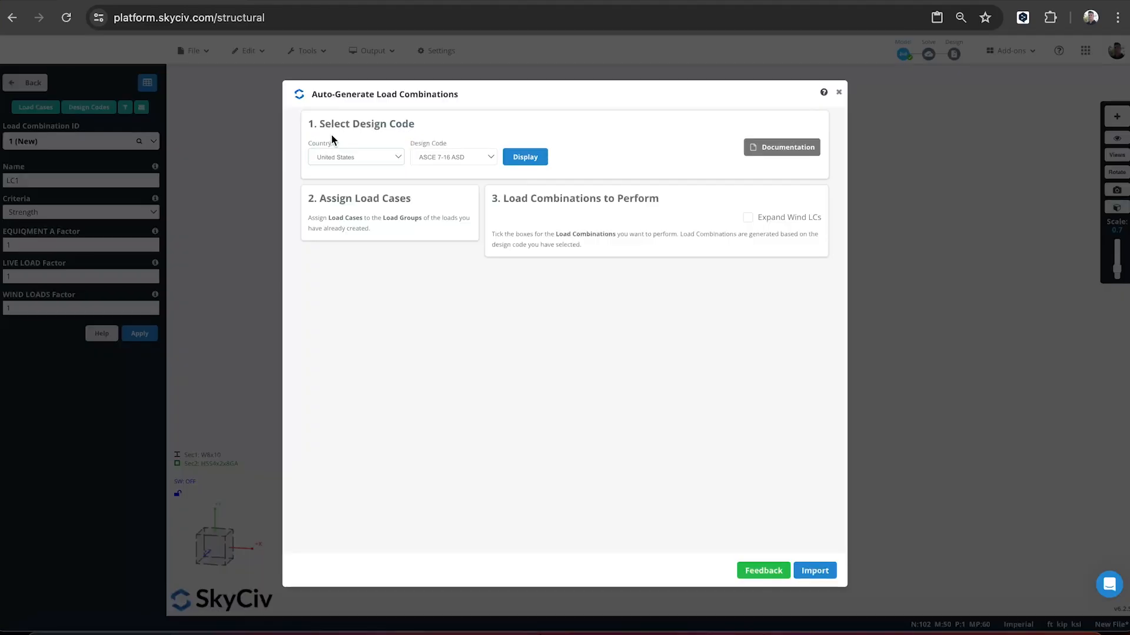
left_click(525, 157)
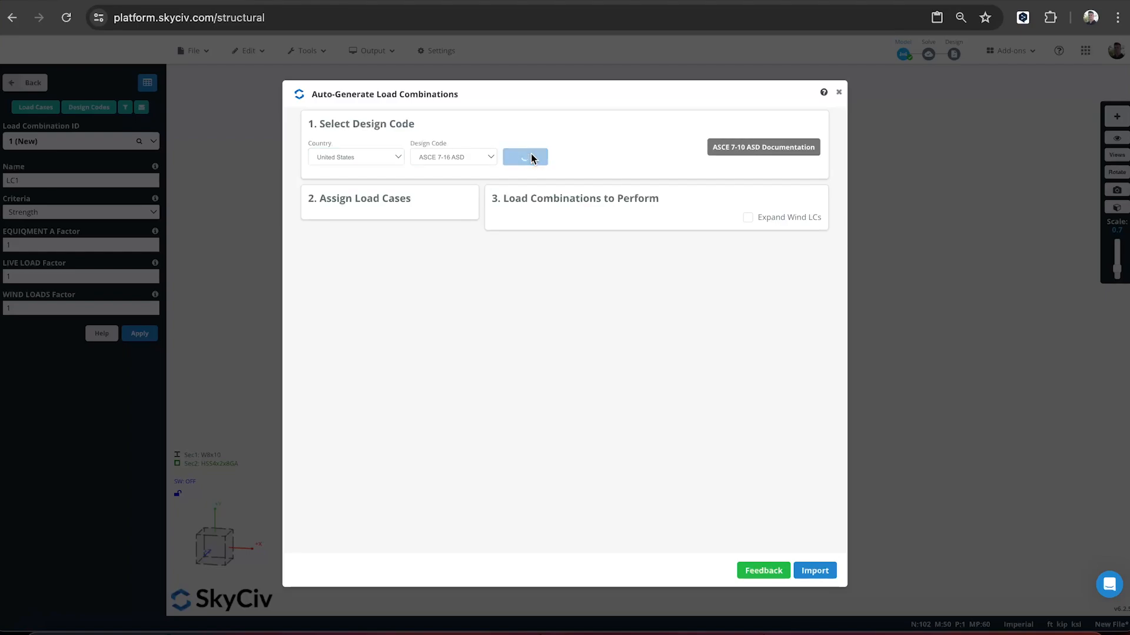
left_click(377, 163)
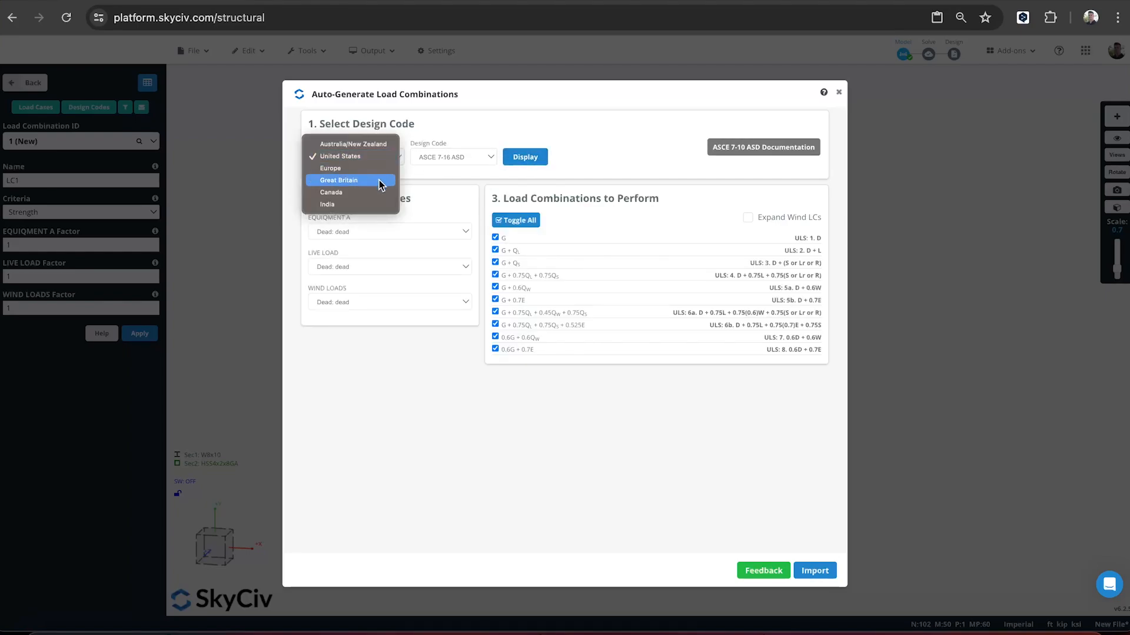
left_click(633, 133)
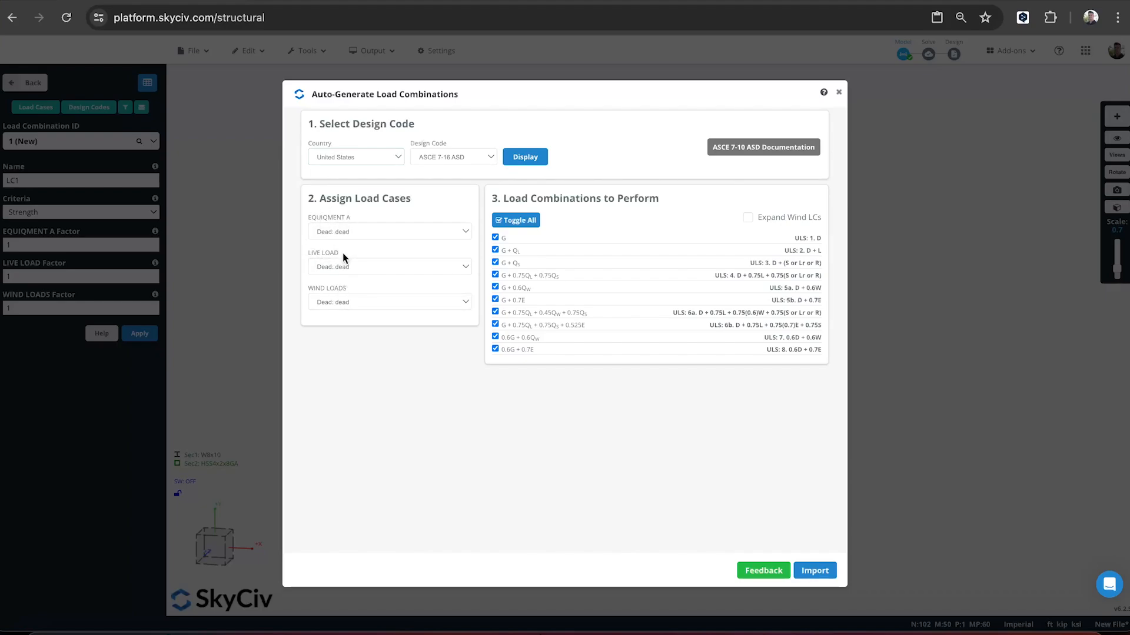
- Assign the LIVE LOAD group to Live: live and WIND LOADS to Wind: wind, then import the ASCE 7-16 ASD combinations
left_click(346, 272)
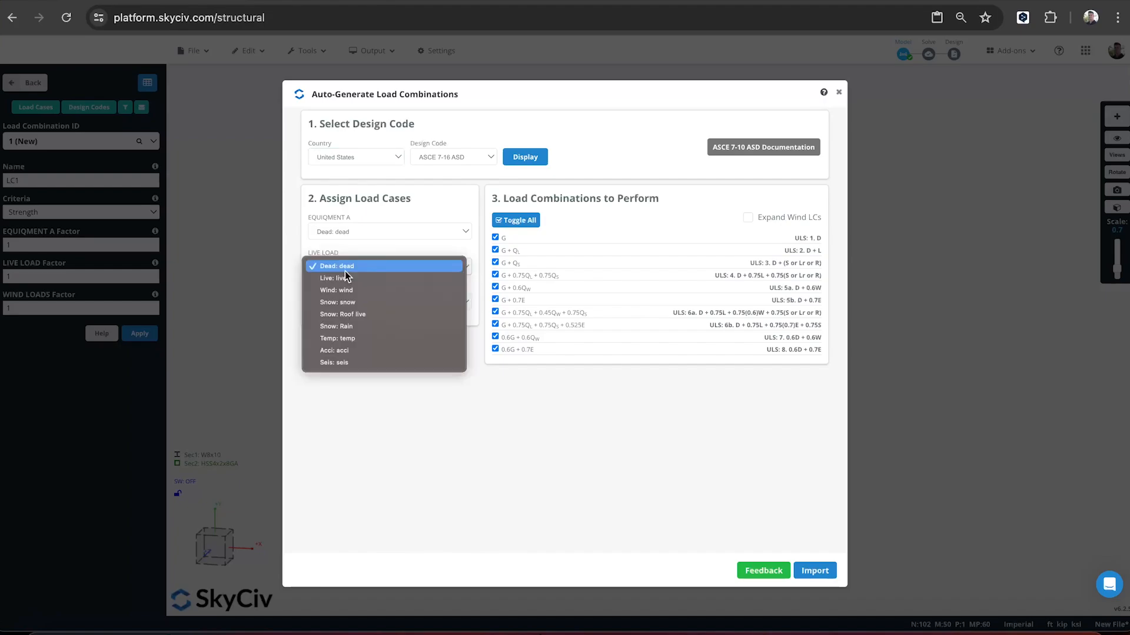
left_click(347, 275)
left_click(333, 310)
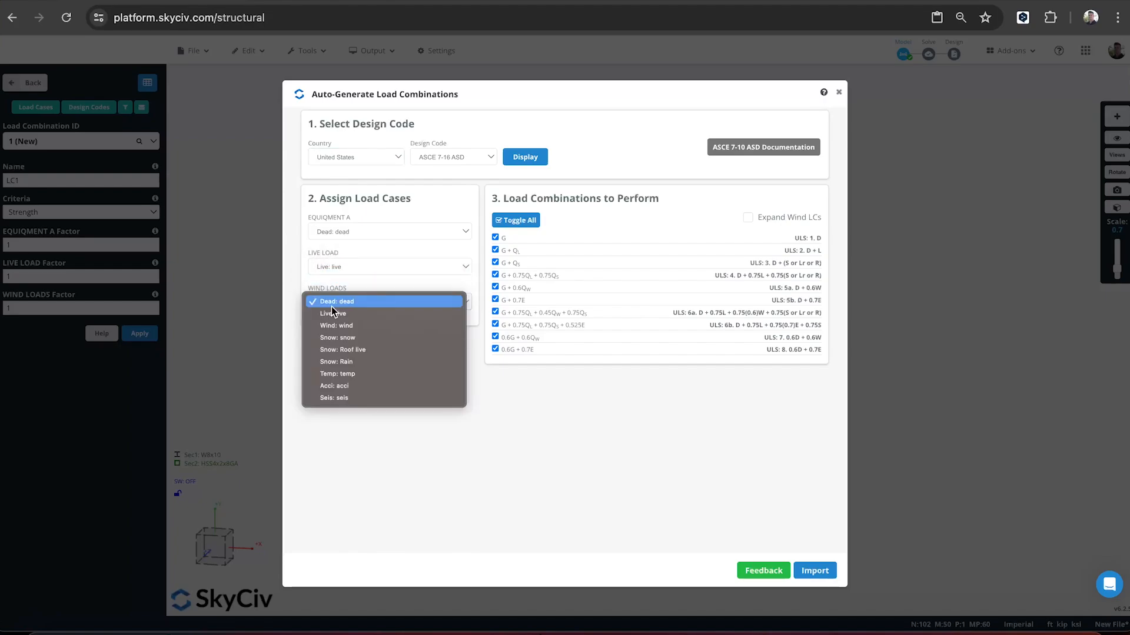
left_click(340, 320)
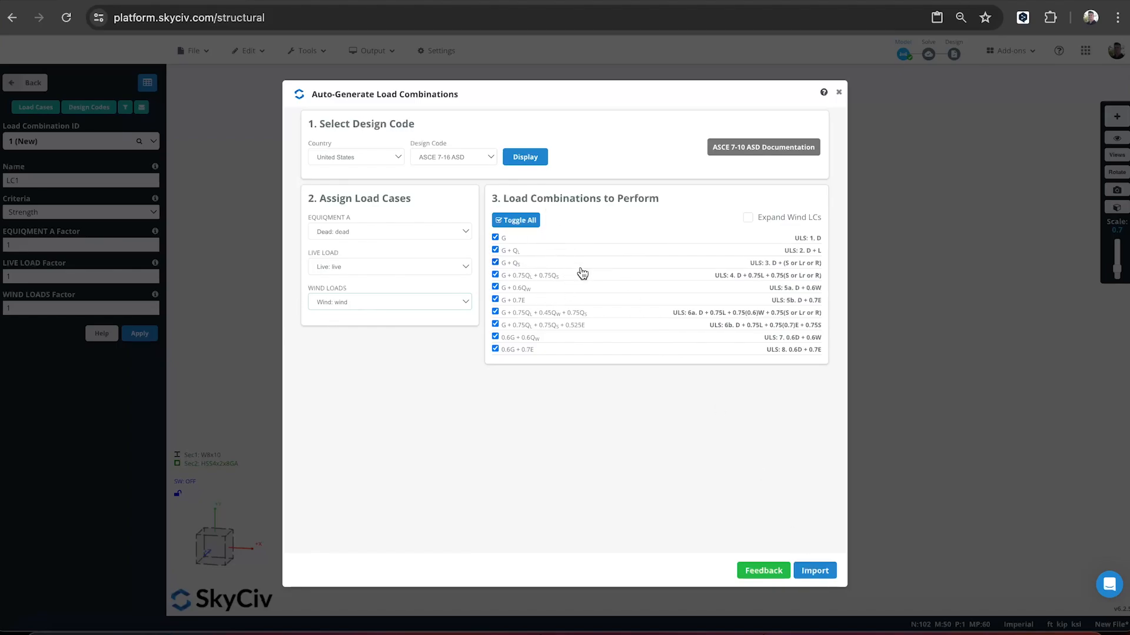
left_click(826, 574)
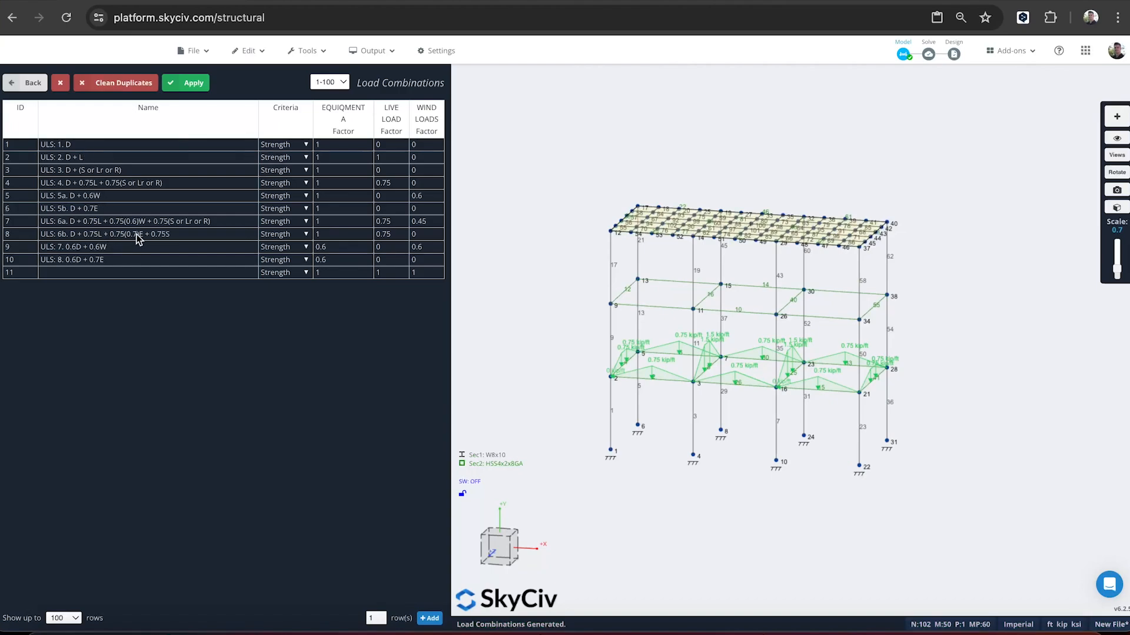
- Apply the generated ASCE 7-16 load combinations to the model and close the combinations table
left_click(193, 83)
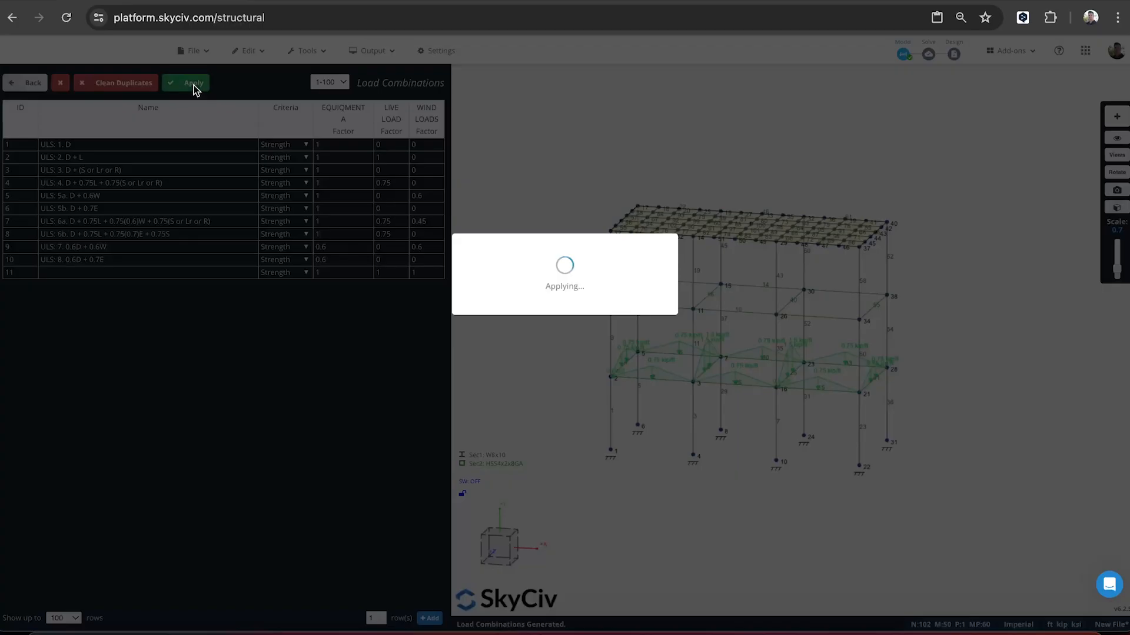
left_click(27, 82)
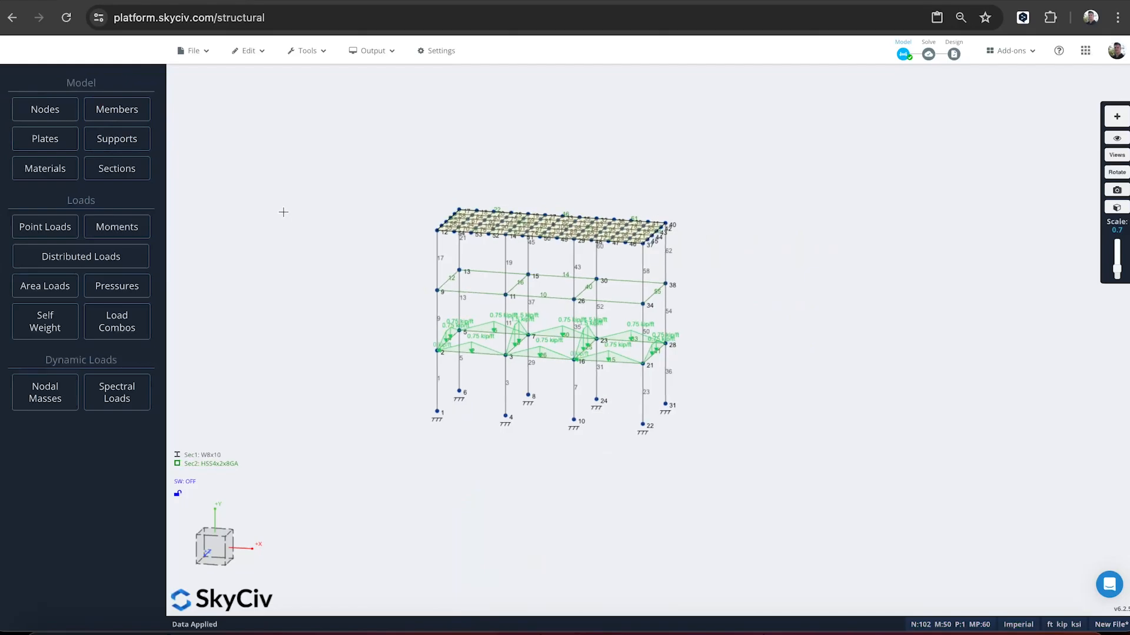
left_click_drag(312, 216, 322, 351)
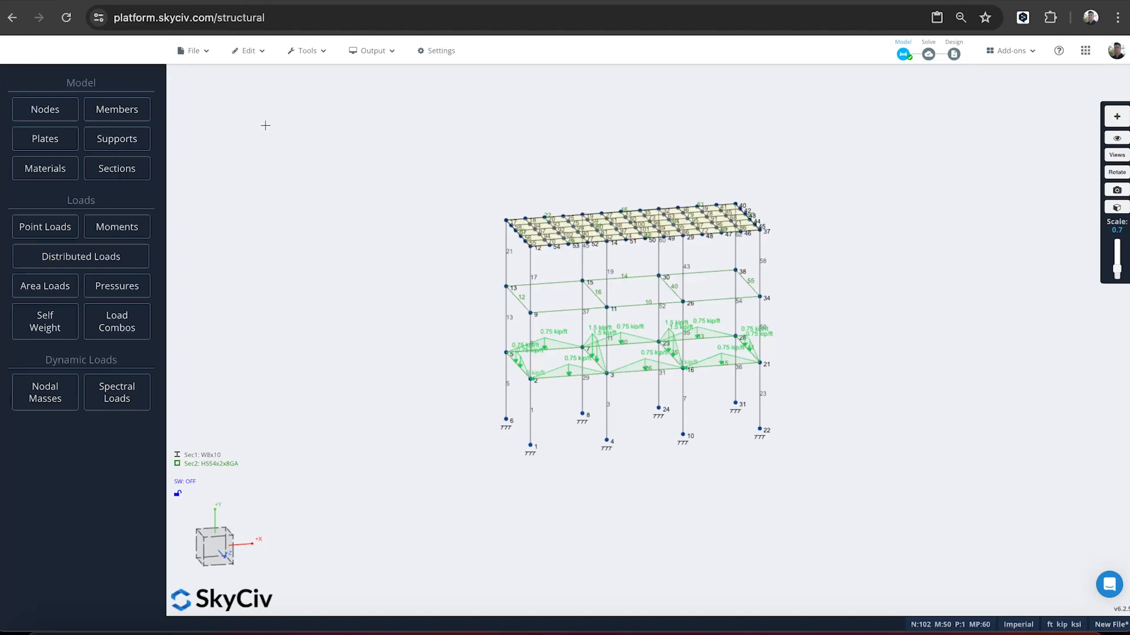
right_click(446, 161)
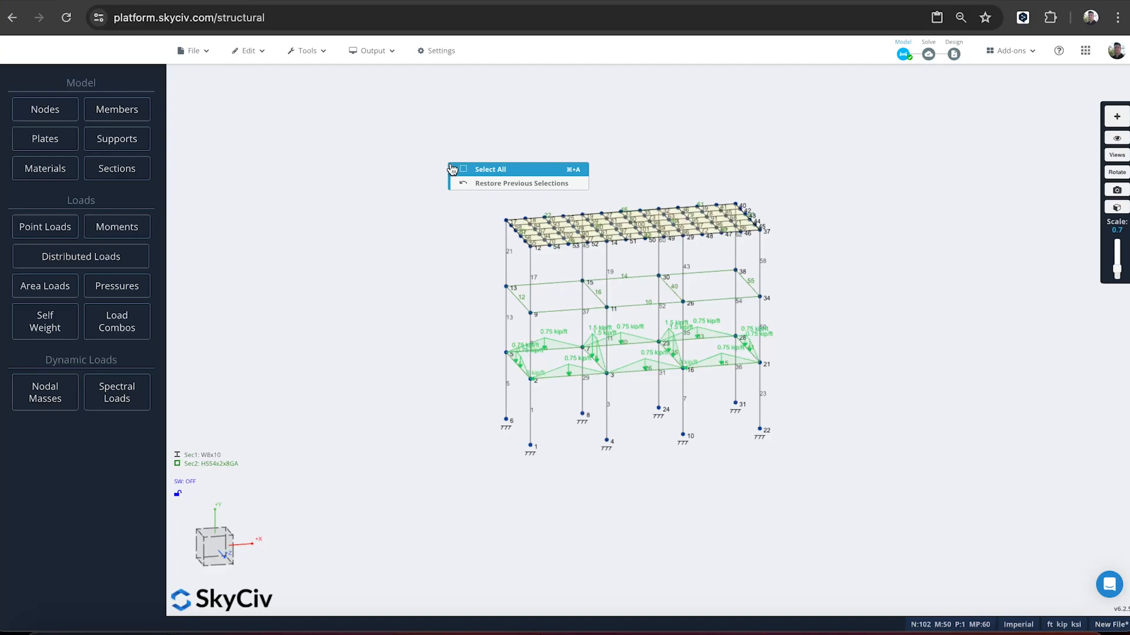
left_click(423, 244)
right_click(508, 265)
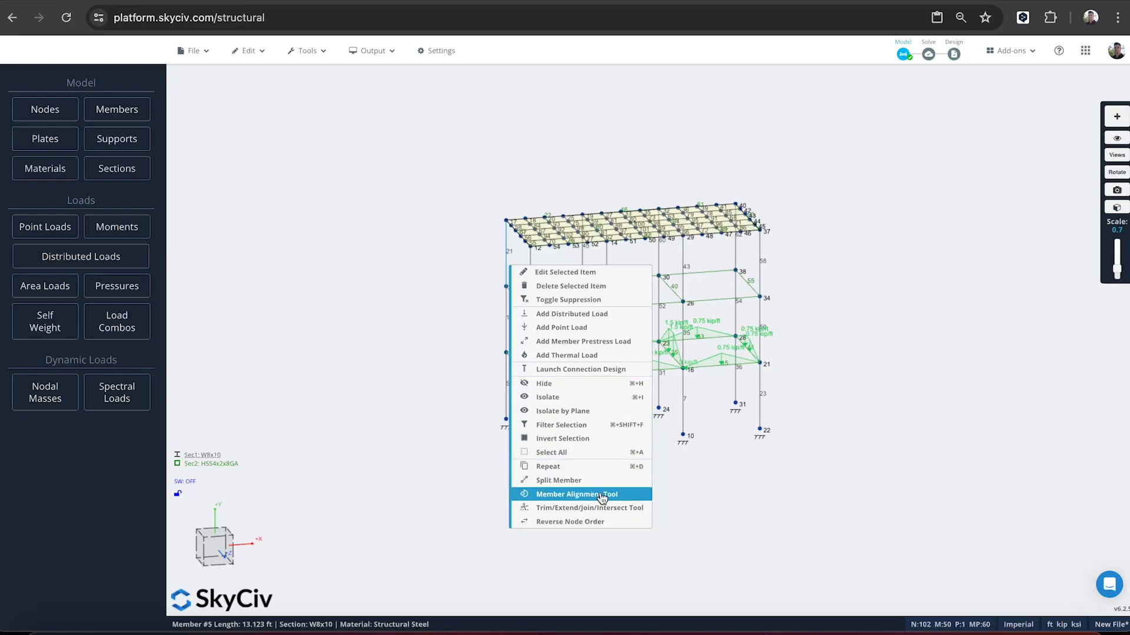
left_click(387, 243)
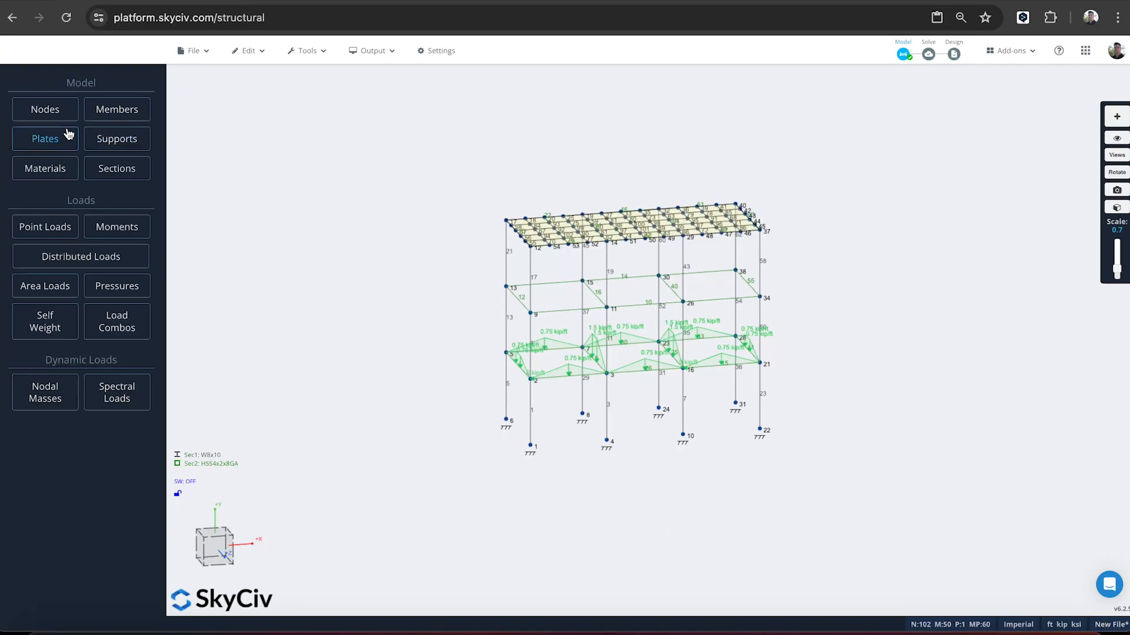
- Review the X, Y and Z coordinates of the frame's nodes in the node data table, leaving them unedited
left_click(45, 109)
left_click(147, 82)
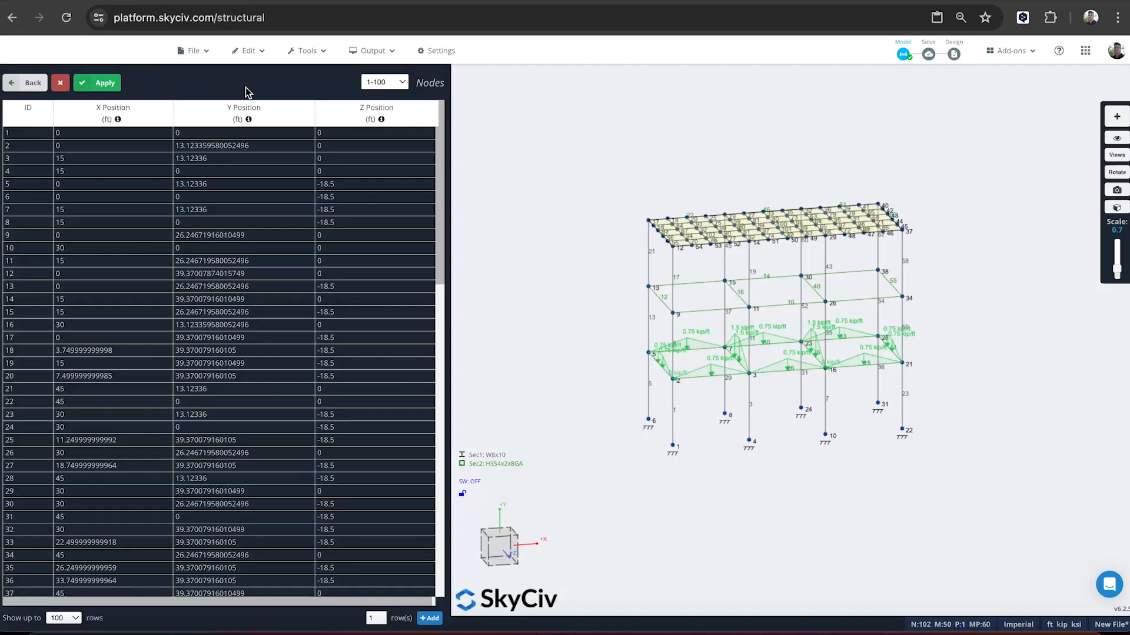
scroll(276, 252, "down", 14)
scroll(277, 250, "up", 14)
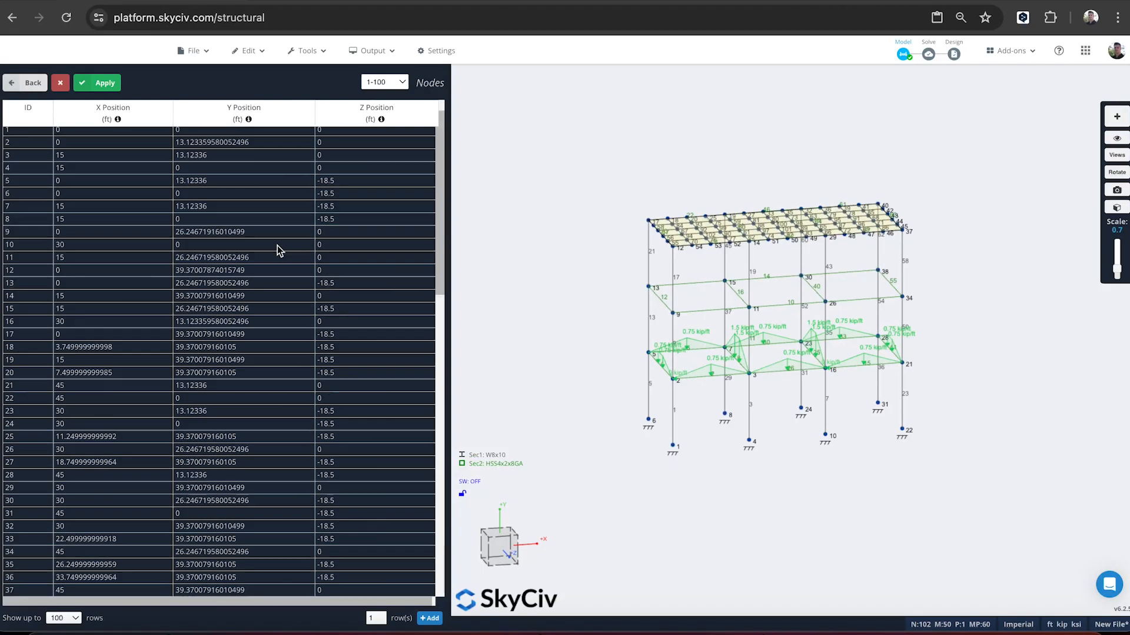
scroll(276, 235, "down", 2)
scroll(275, 141, "up", 2)
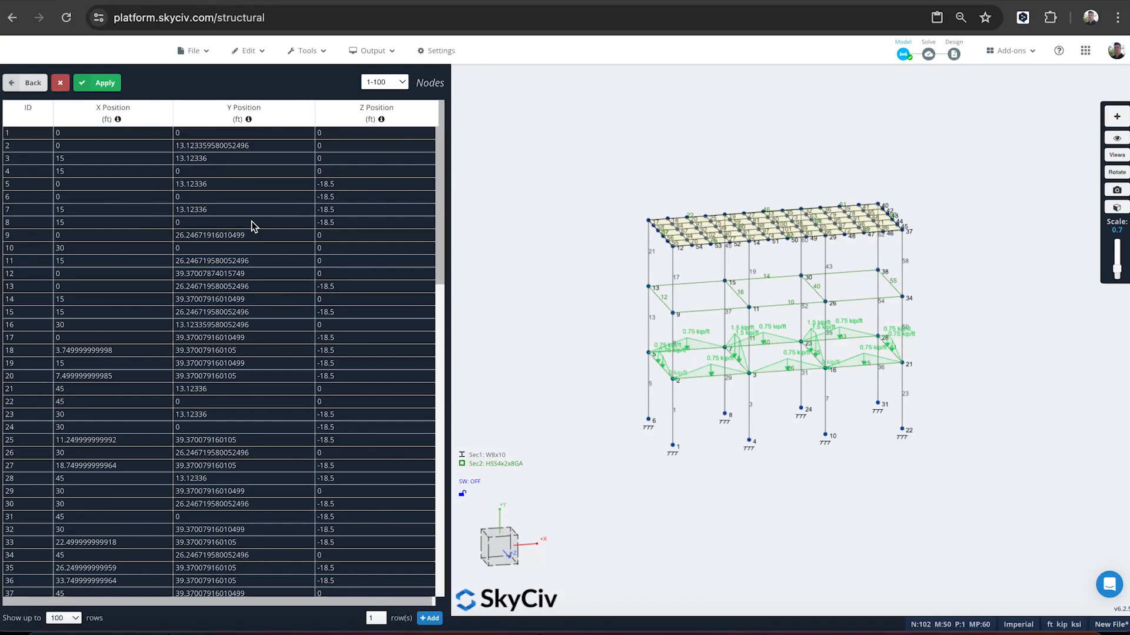
left_click(23, 84)
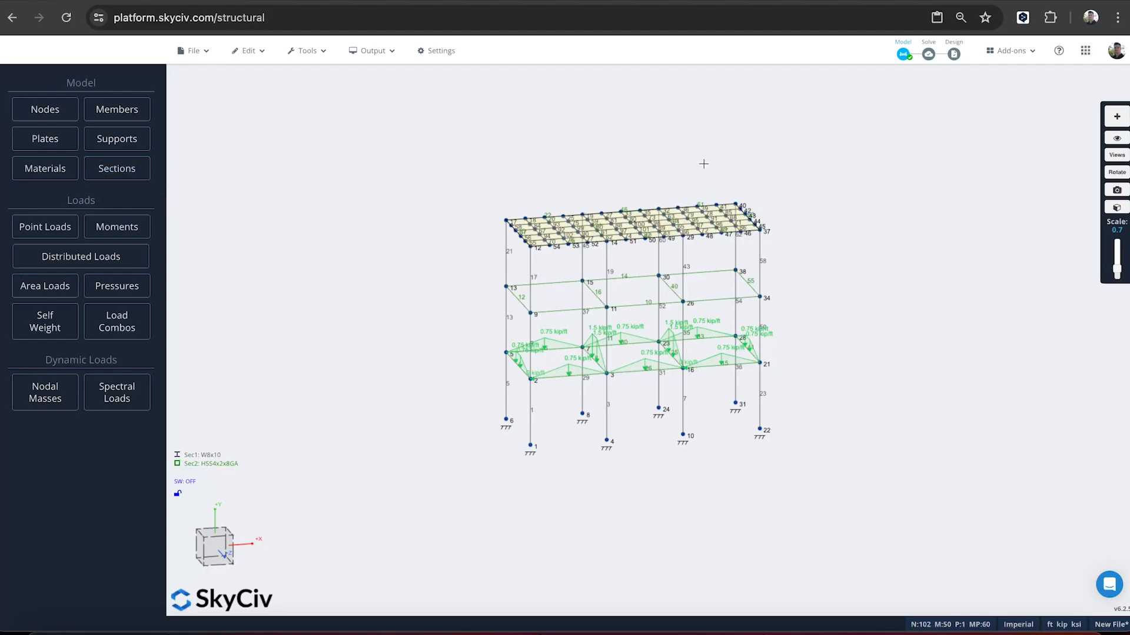
- Solve the frame with the Linear Static analysis, declining the suggested node-to-member connection repairs, and open the results
scroll(727, 170, "up", 2)
right_click_drag(800, 165, 799, 156)
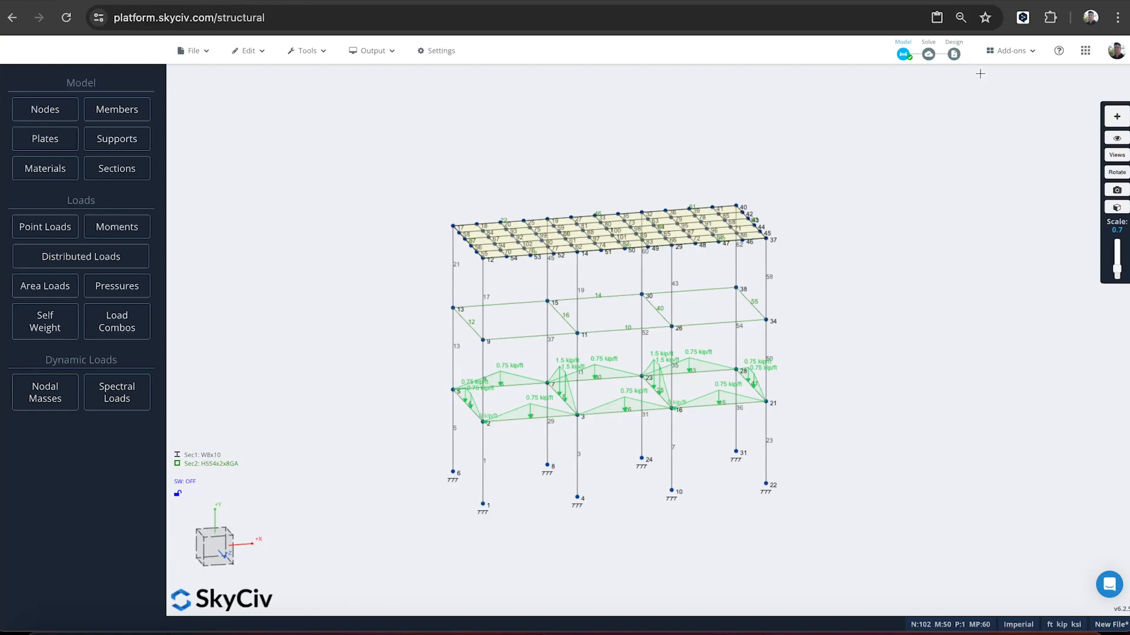
mouse_move(930, 55)
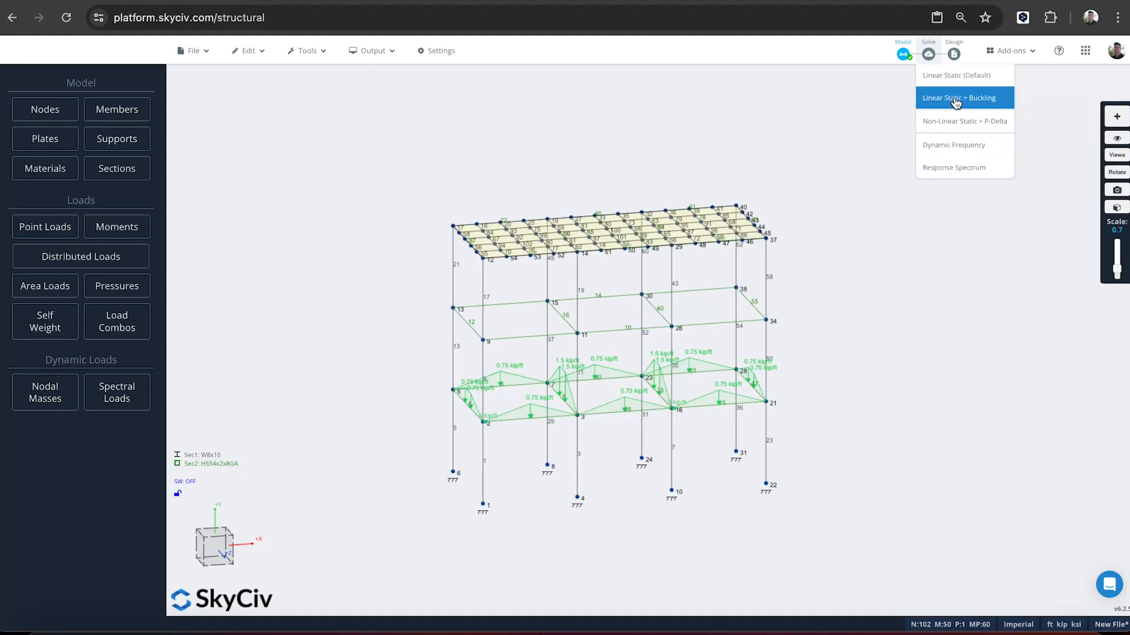
left_click(976, 77)
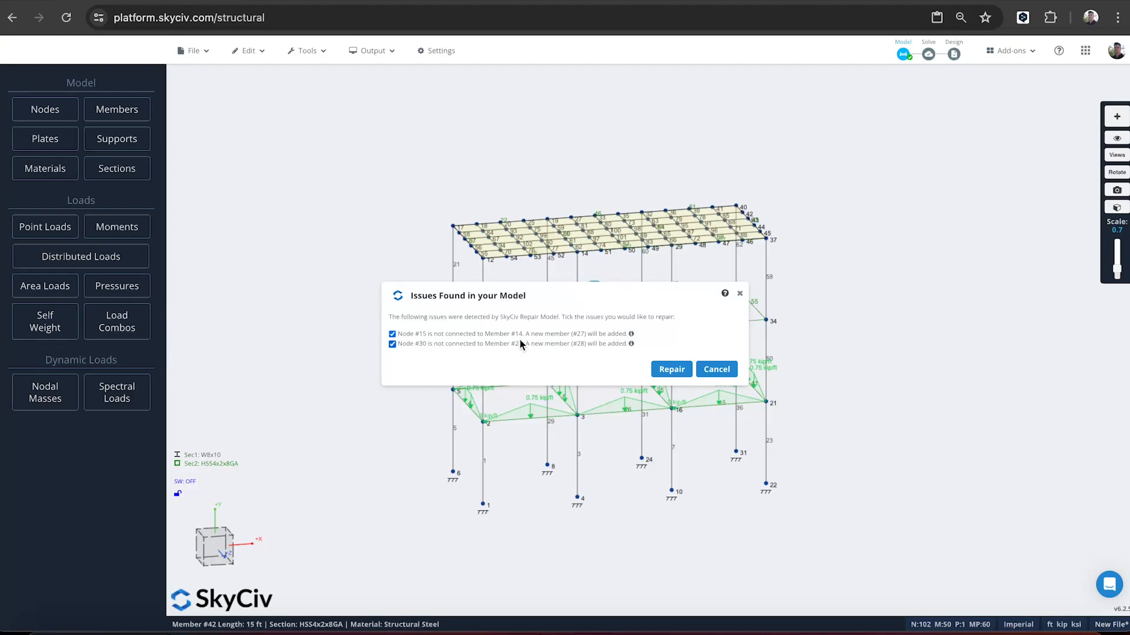
left_click_drag(587, 290, 431, 109)
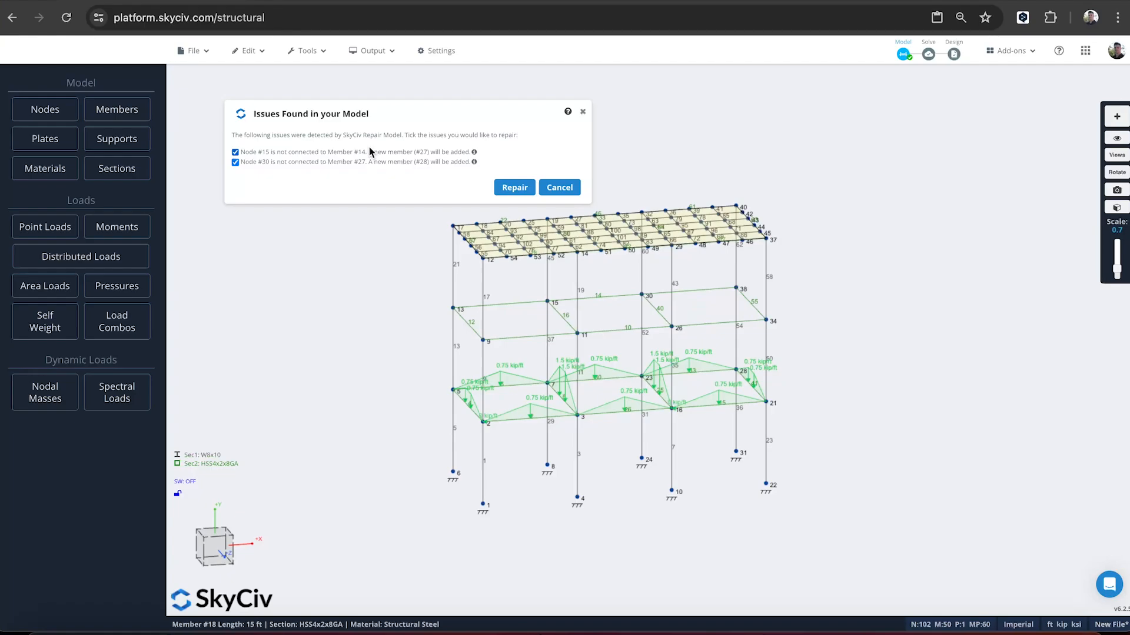
left_click(566, 186)
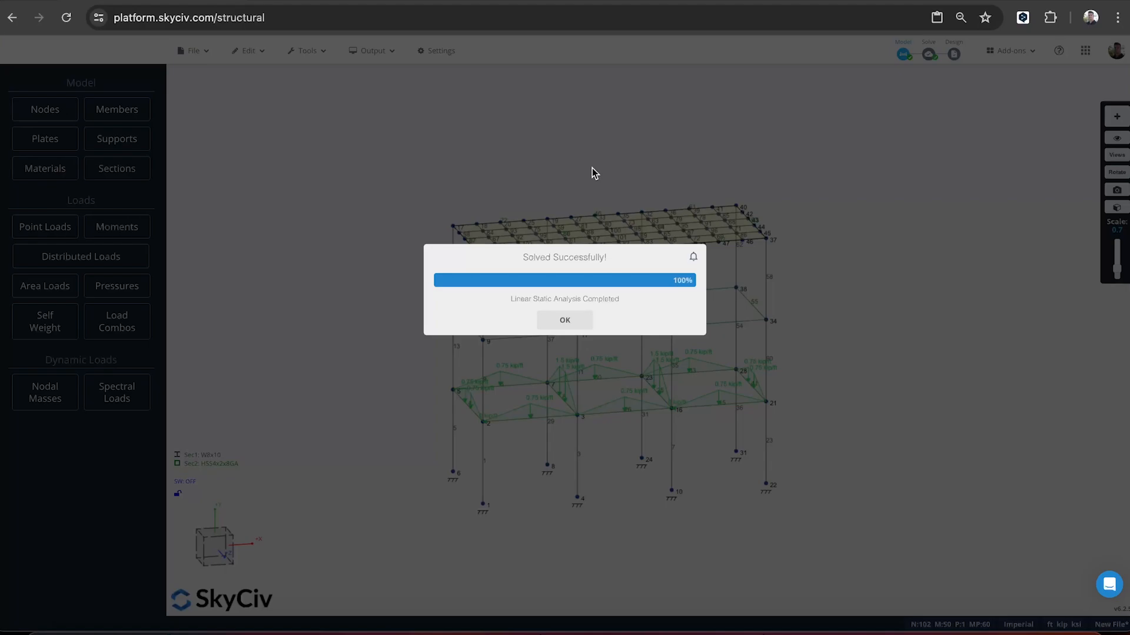
left_click(556, 321)
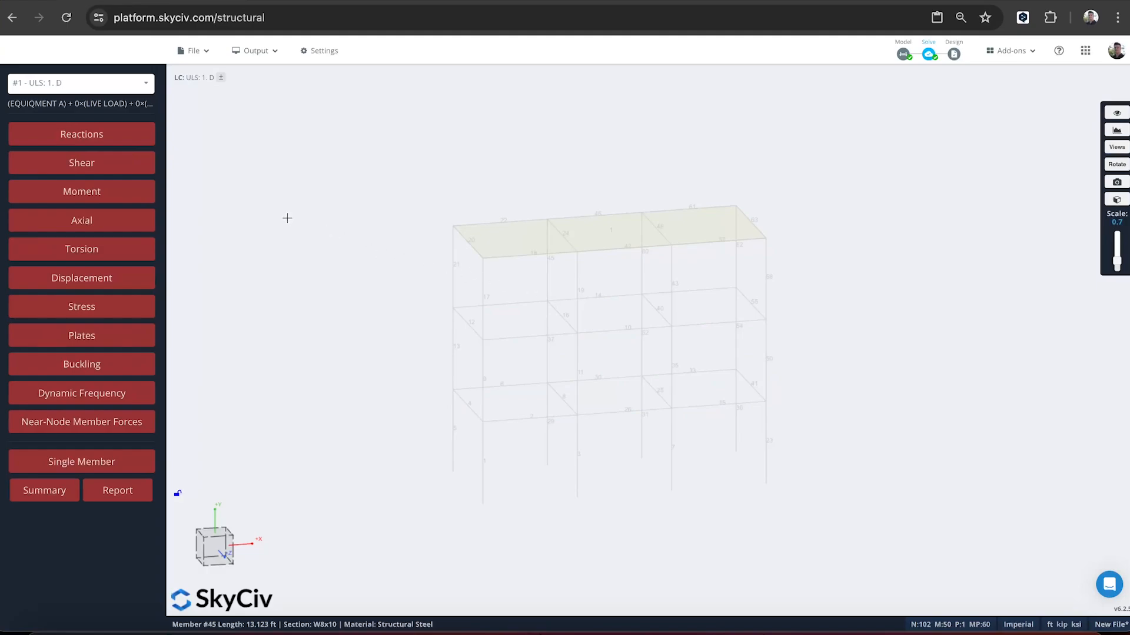
- Switch the results to Envelope Absolute Max and examine the support reactions at the column bases
left_click(87, 86)
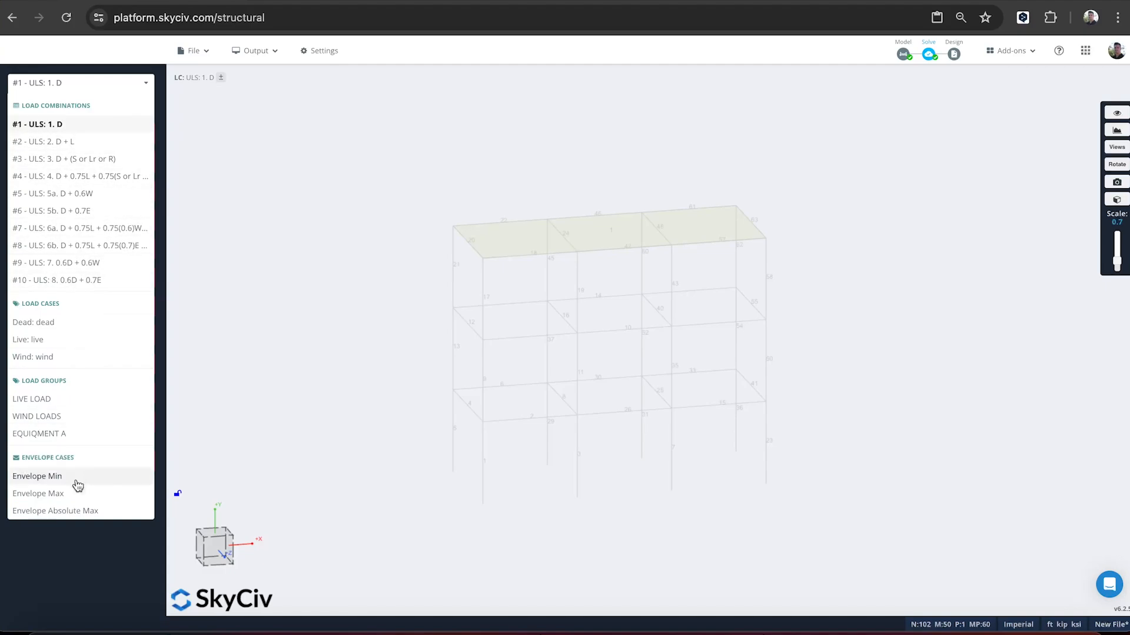
left_click(81, 513)
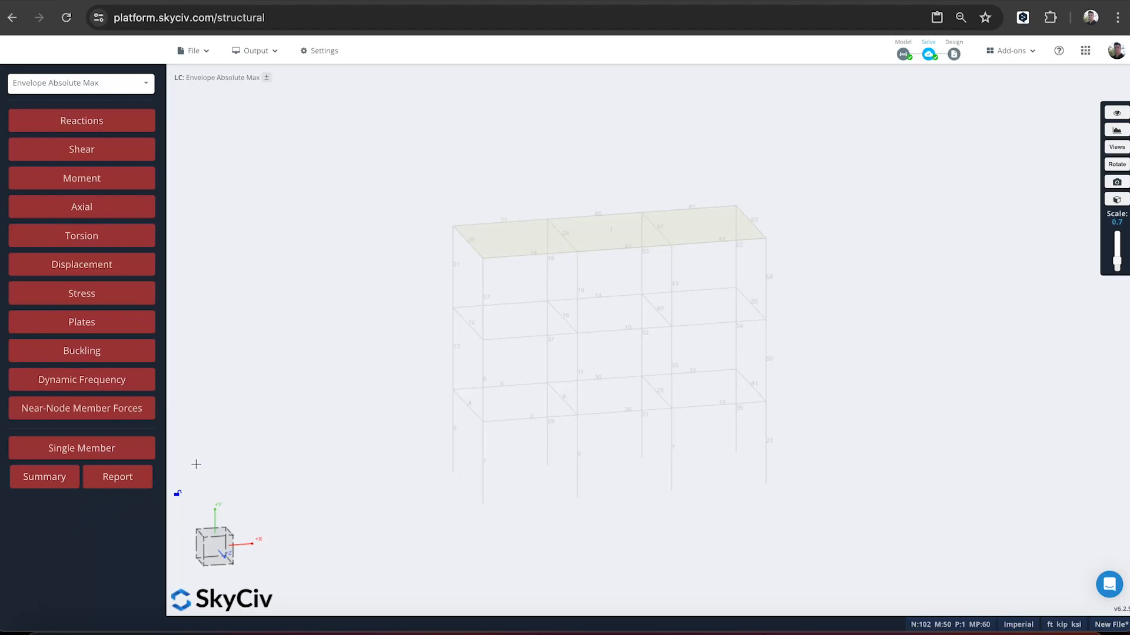
left_click(109, 125)
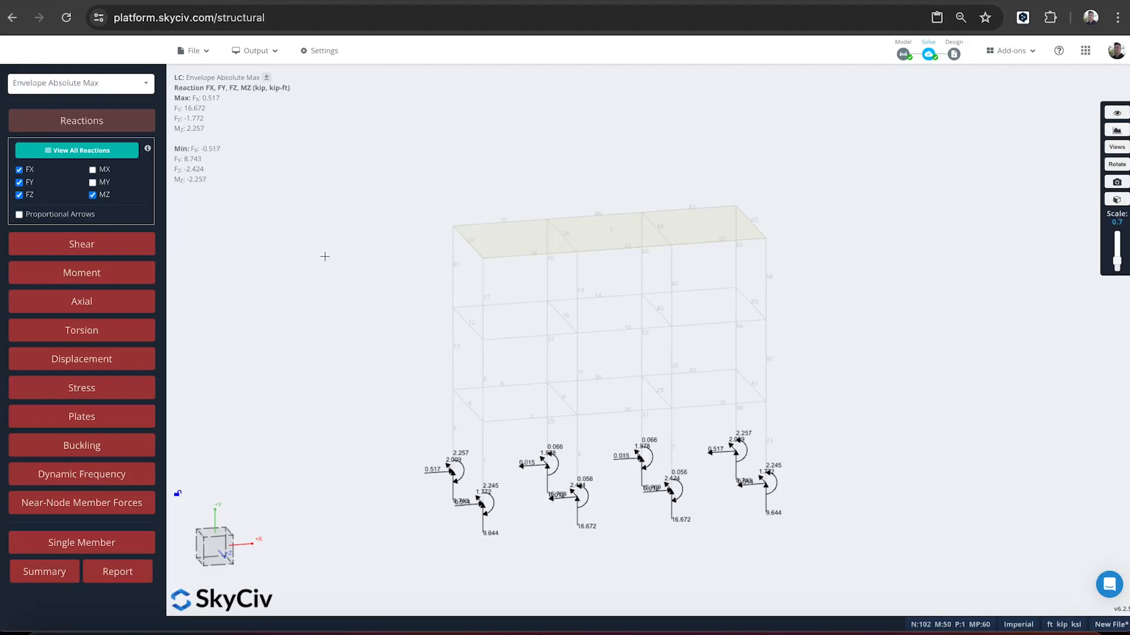
left_click_drag(325, 256, 376, 254)
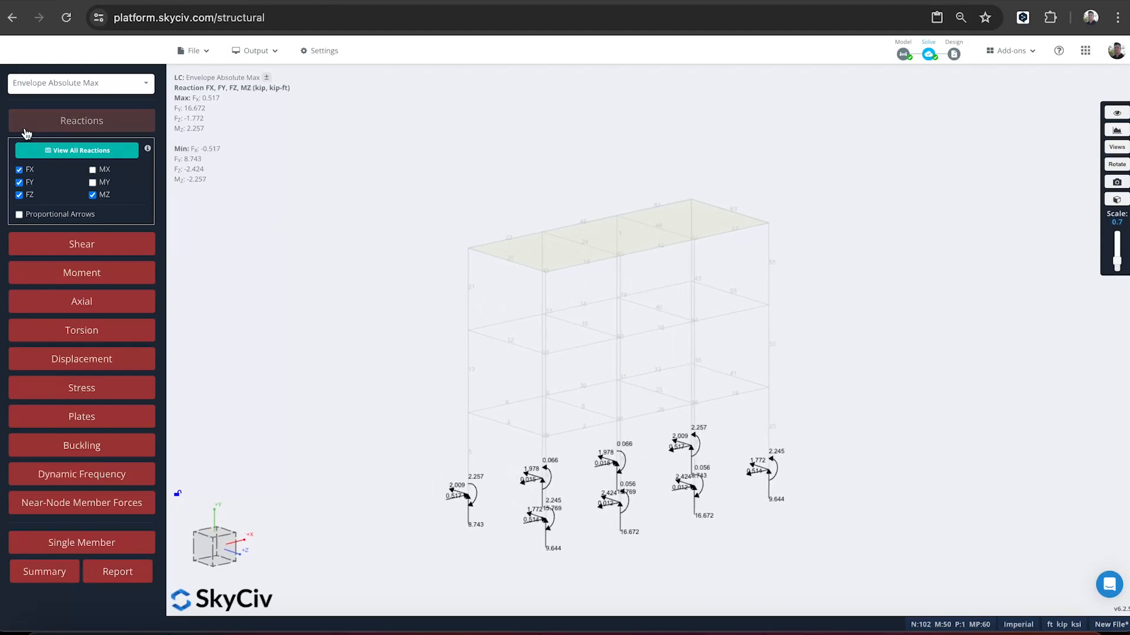
left_click(90, 120)
- Examine the Y-direction shear force diagram, isolating the results for the second-level transverse beams
left_click(90, 145)
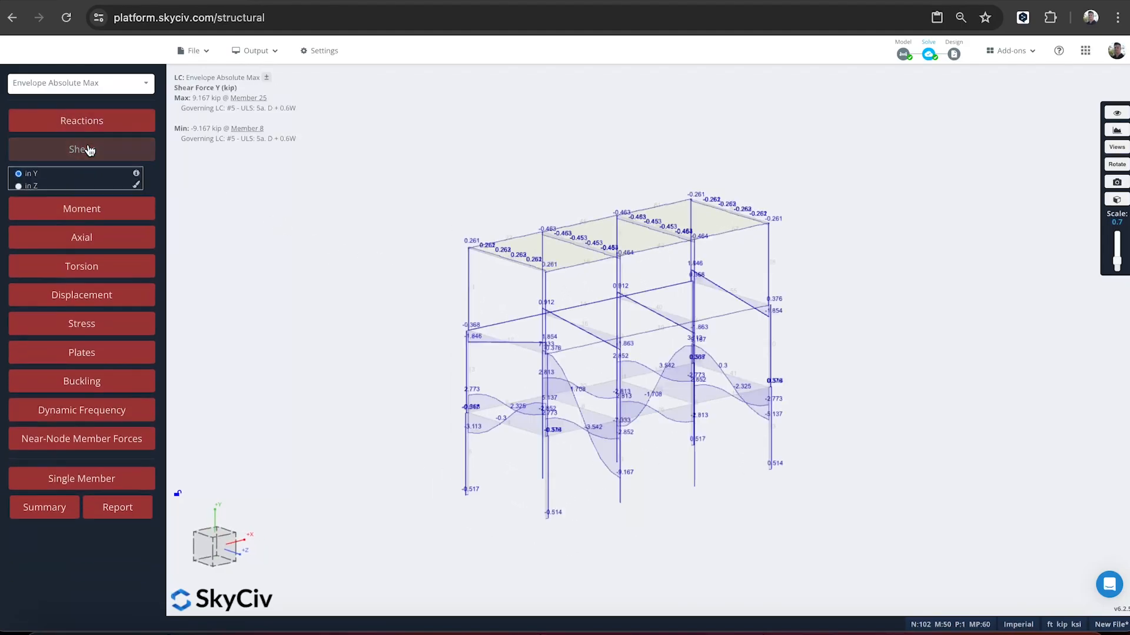
mouse_move(315, 295)
left_mouse_down()
mouse_move(362, 303)
mouse_move(328, 301)
left_mouse_up()
left_click(667, 317)
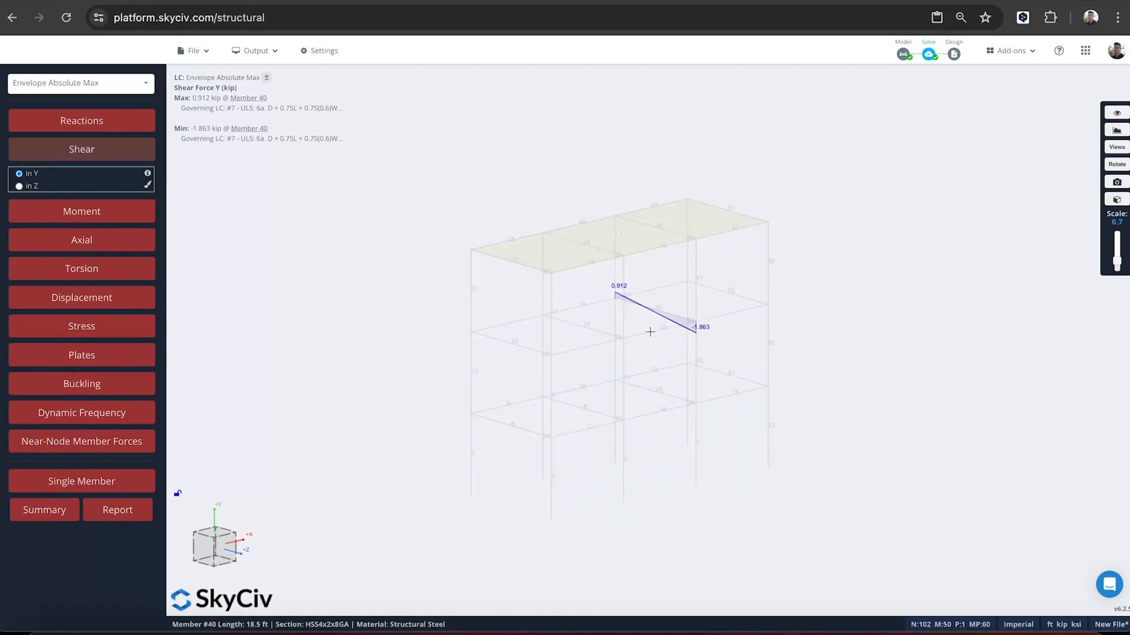
left_click(584, 330)
right_click_drag(831, 318, 909, 309)
left_click_drag(624, 284, 650, 352)
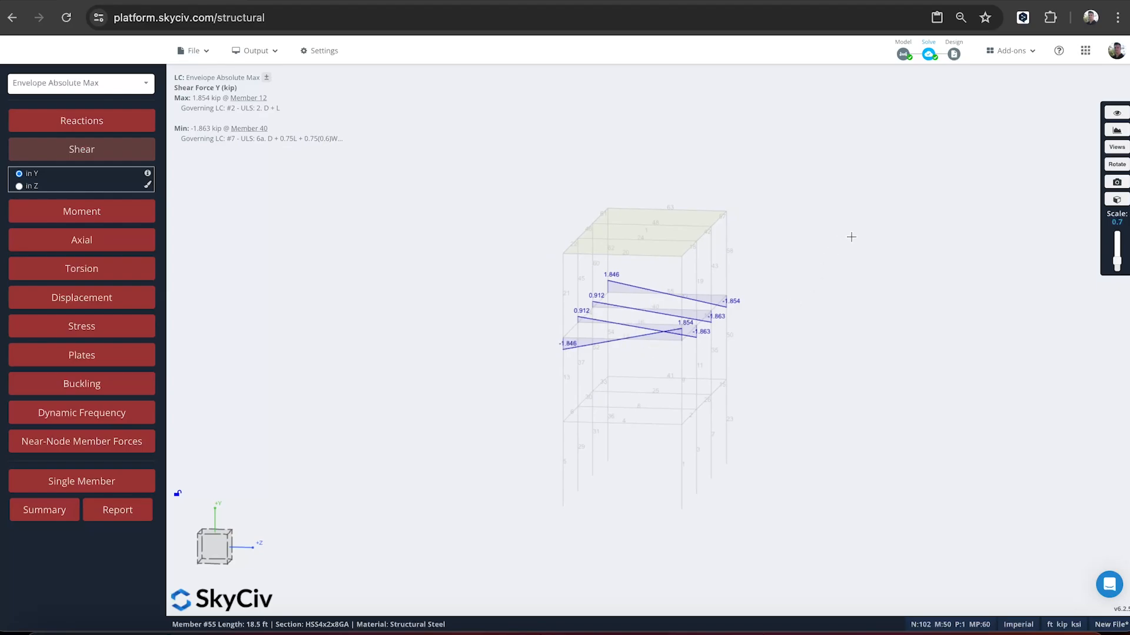
right_click_drag(849, 237, 782, 242)
left_click(83, 159)
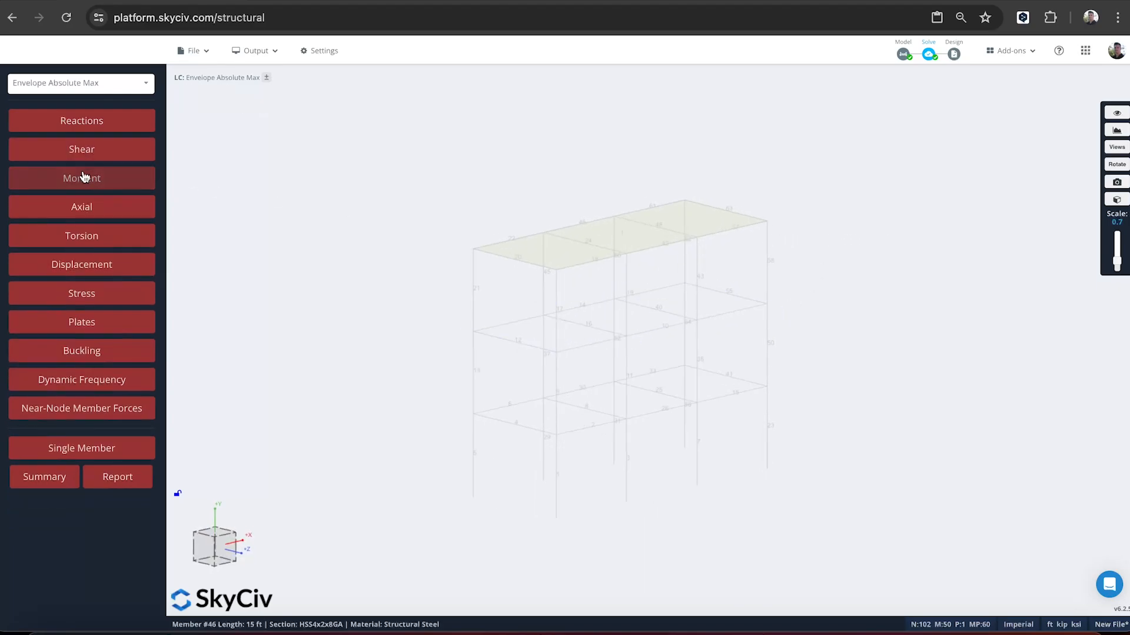
- Examine the bending moment diagram of the frame for Envelope Absolute Max
left_click(83, 177)
right_click_drag(376, 332, 179, 232)
left_click(103, 186)
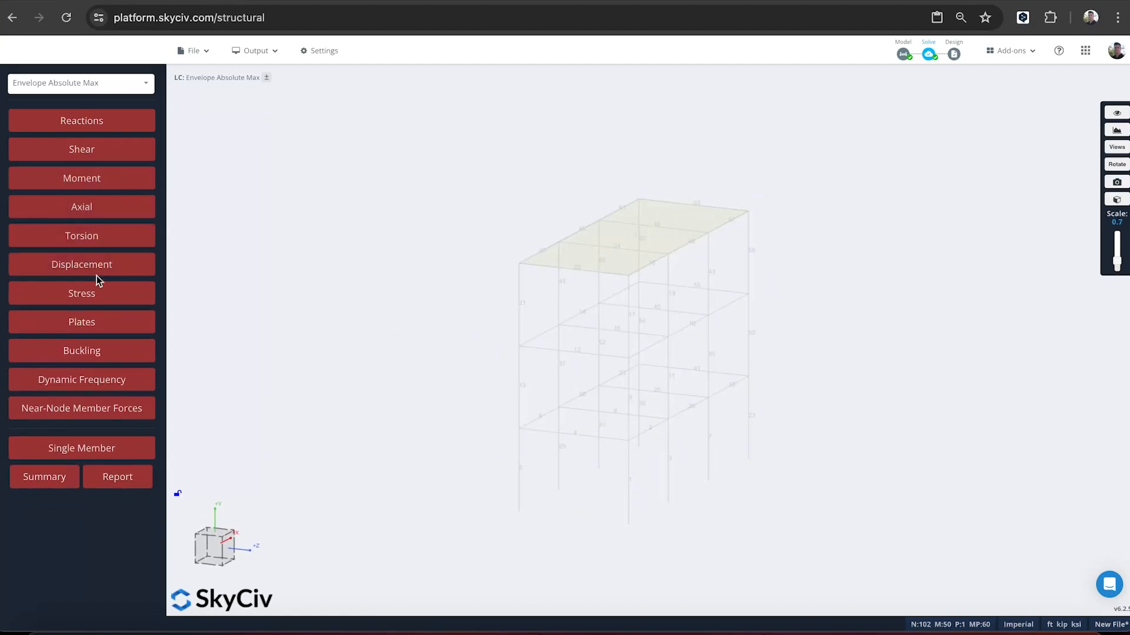
- Display the Max Combined Normal Stress results and examine the members that exceed the yield limit
left_click(93, 296)
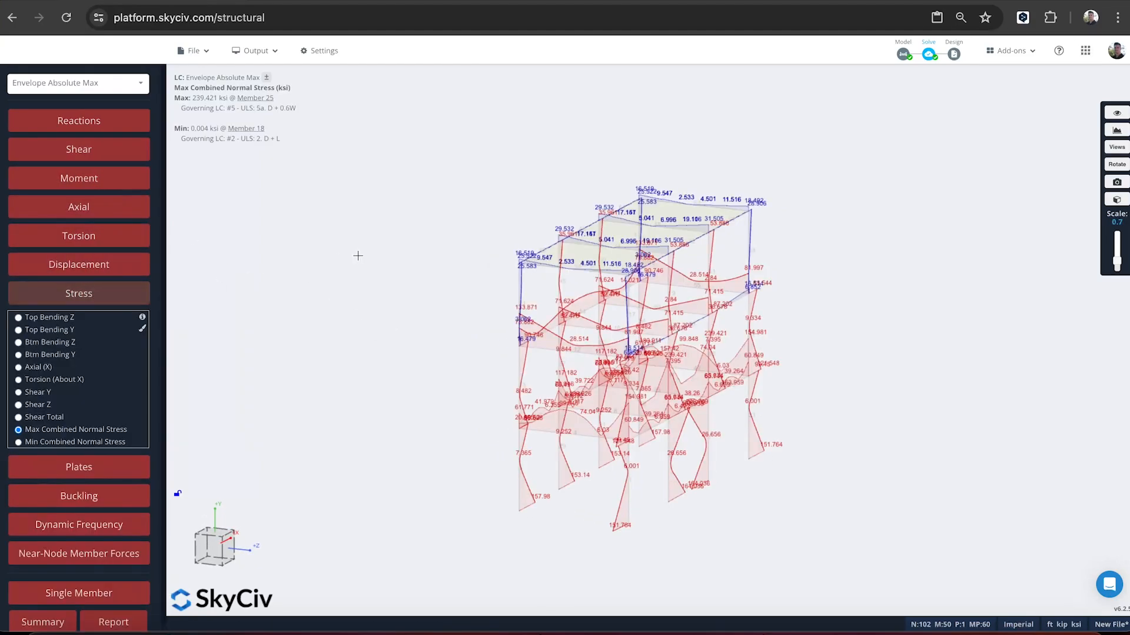
right_click_drag(429, 201, 414, 172)
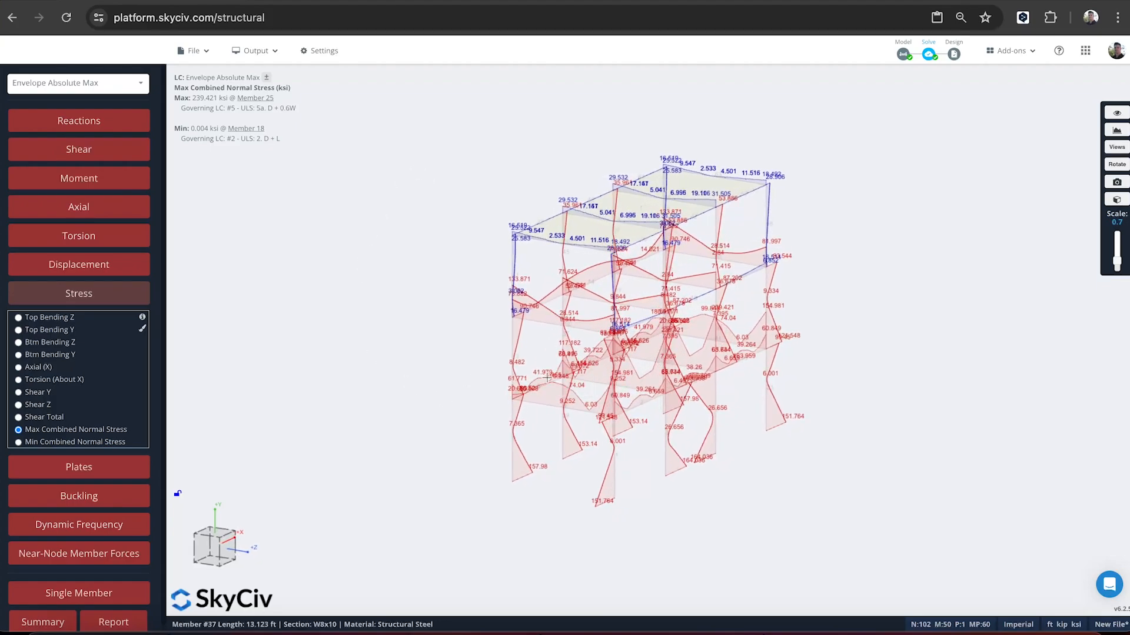
mouse_move(664, 319)
left_click_drag(946, 266, 914, 265)
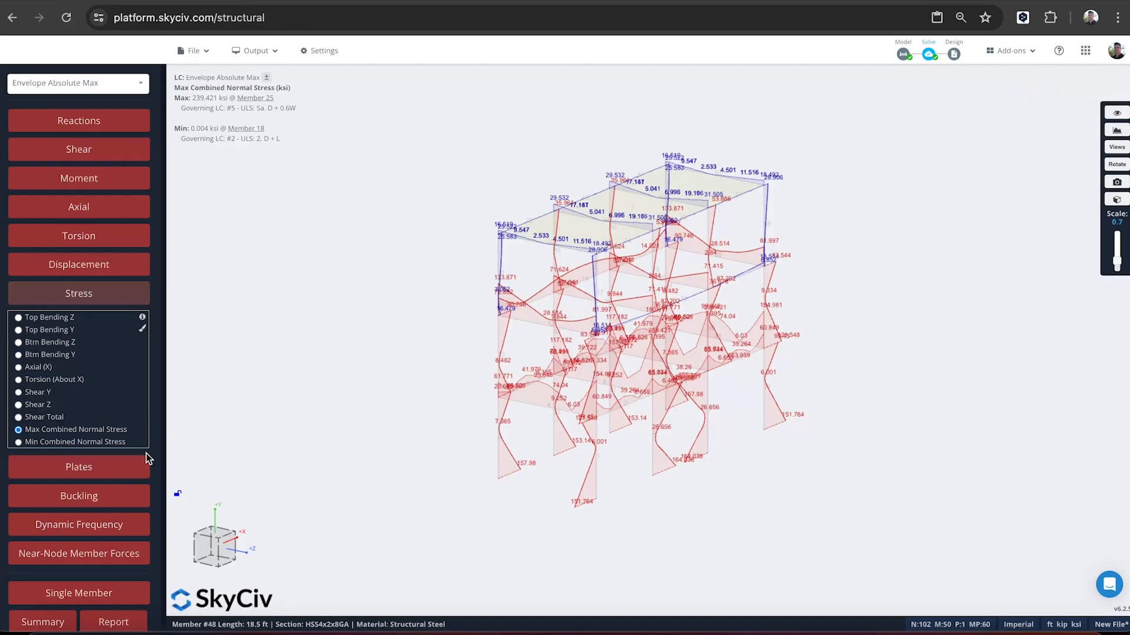
- Review the results summary checks for deflection, material yield, material strength and global displacement
scroll(126, 508, "down", 1)
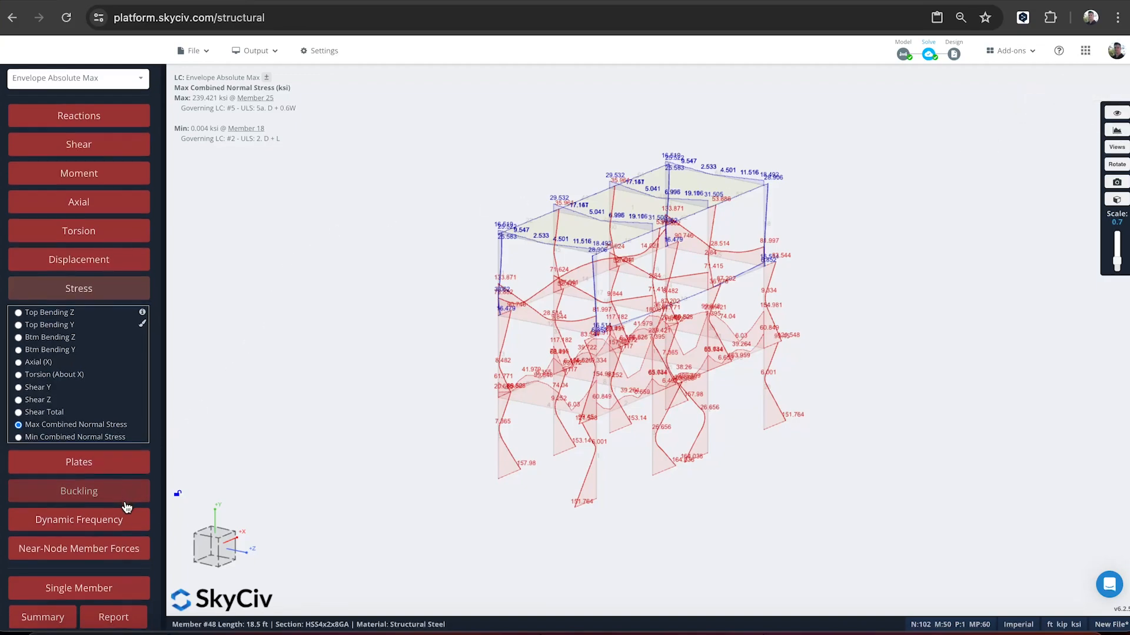
left_click(41, 619)
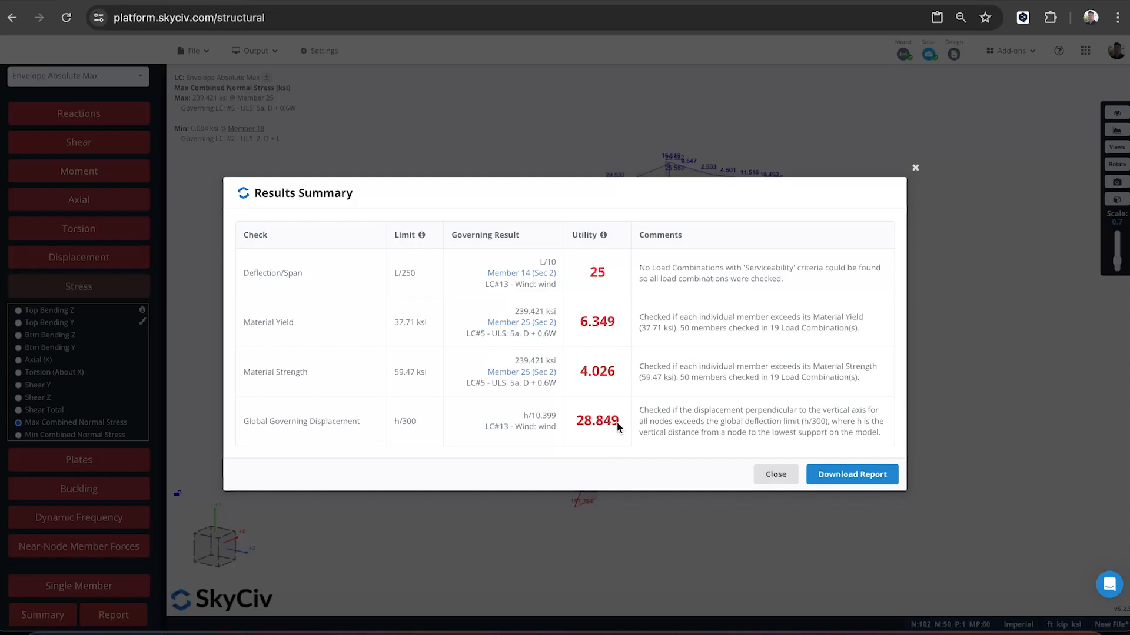
left_click(775, 475)
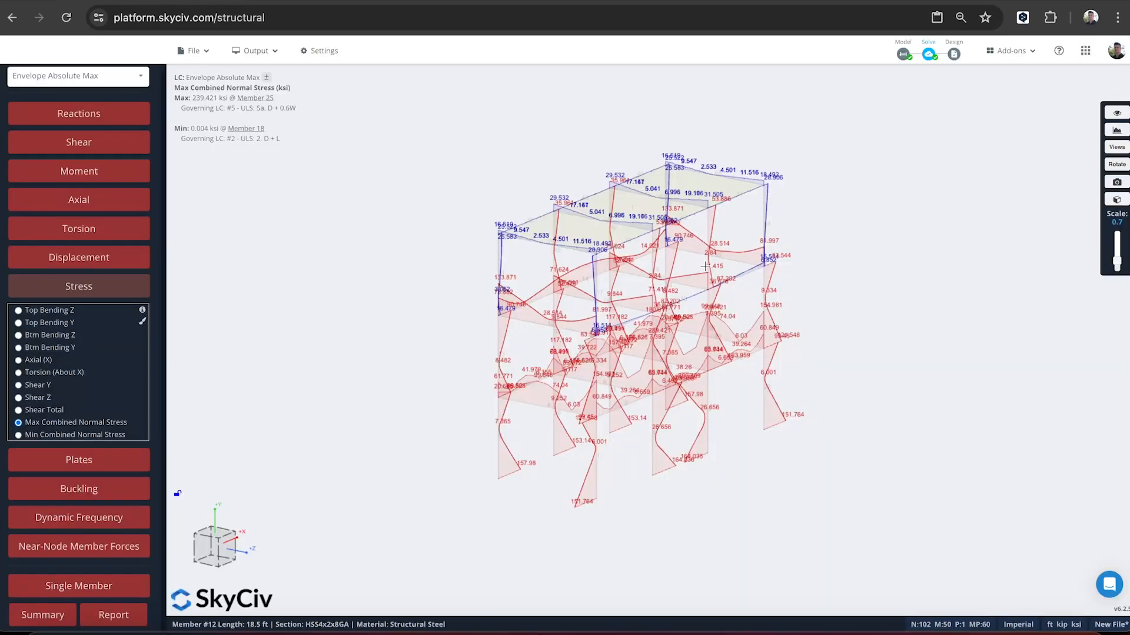
- Isolate the members exceeding the limit states in the stress results, and return to showing all members
left_click(1116, 130)
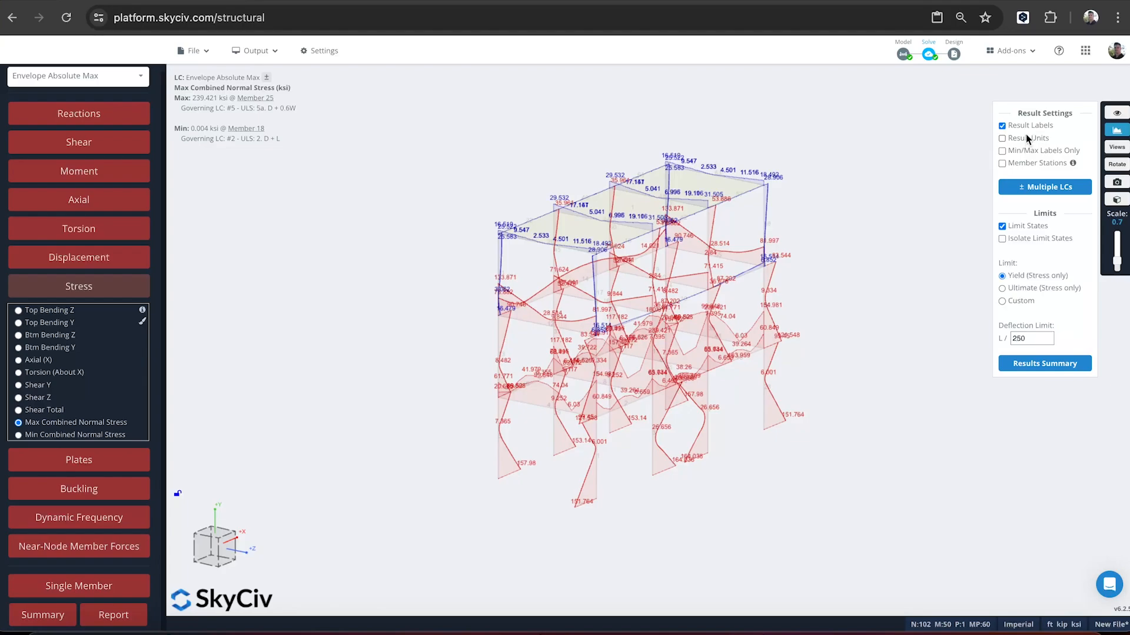
left_click(1029, 241)
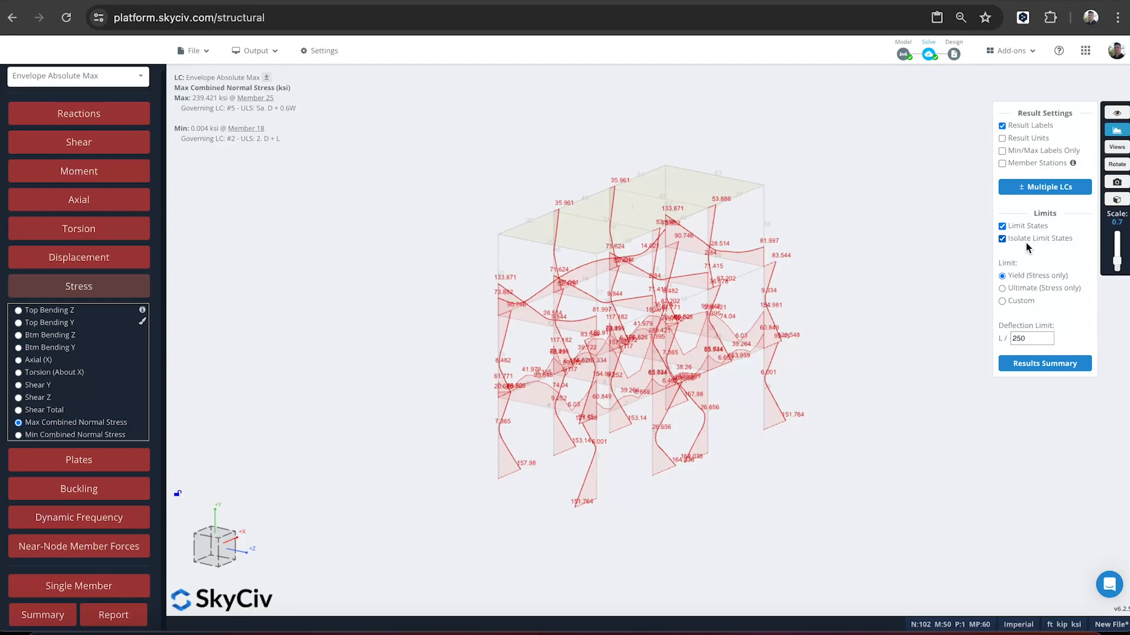
left_click(1028, 240)
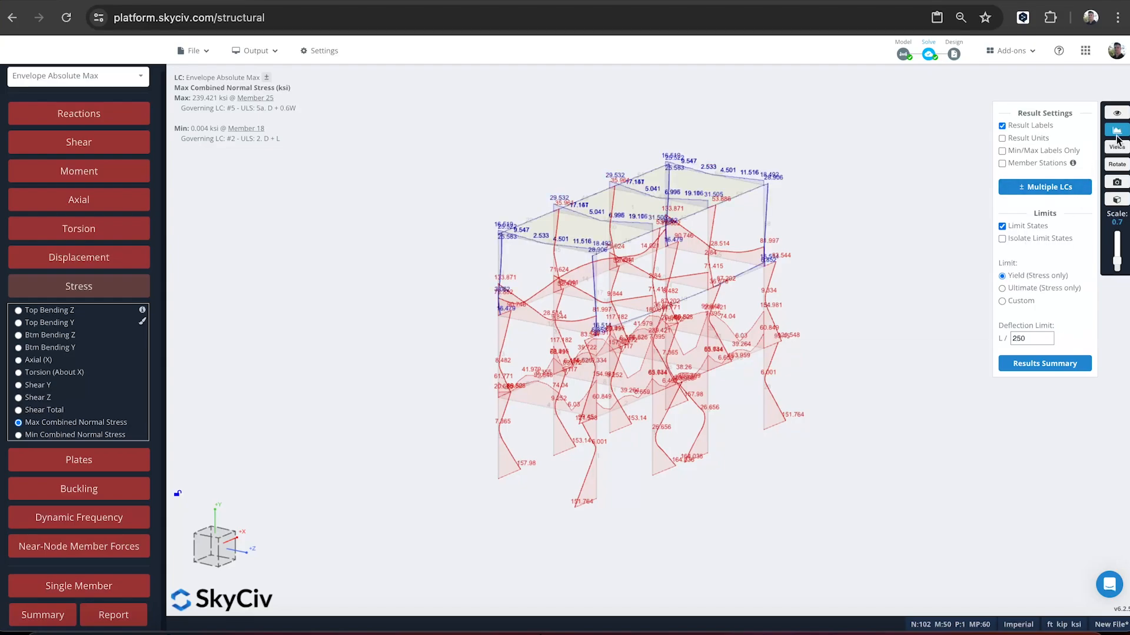
left_click(1116, 130)
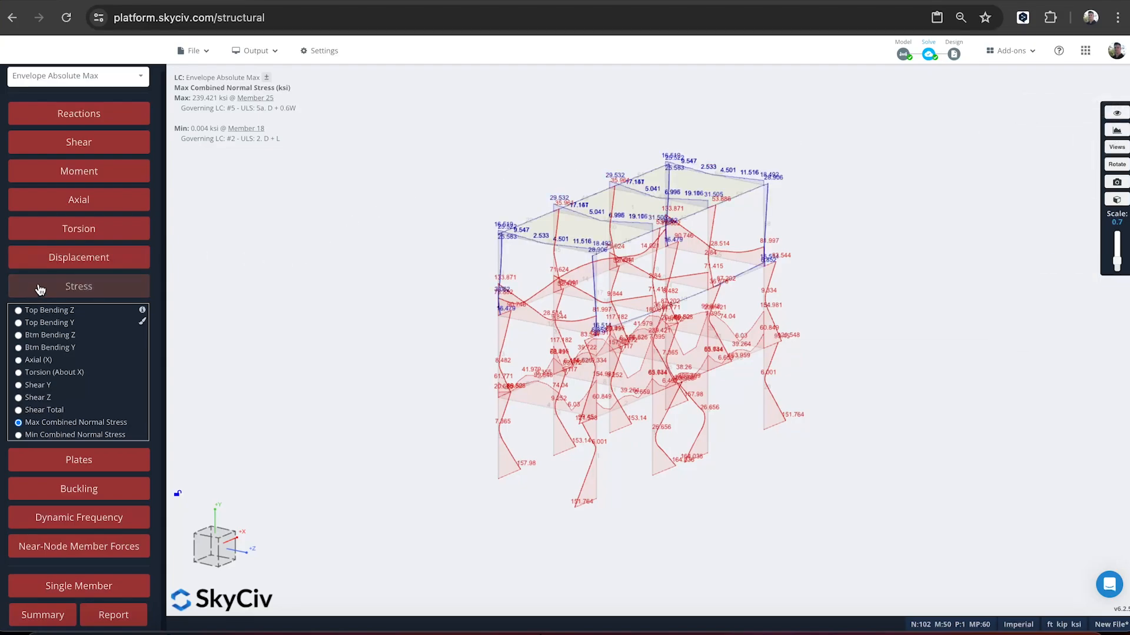
- Replace the stress results with the X and Y displacement results and examine the deflected beams and columns of the frame
left_click(61, 287)
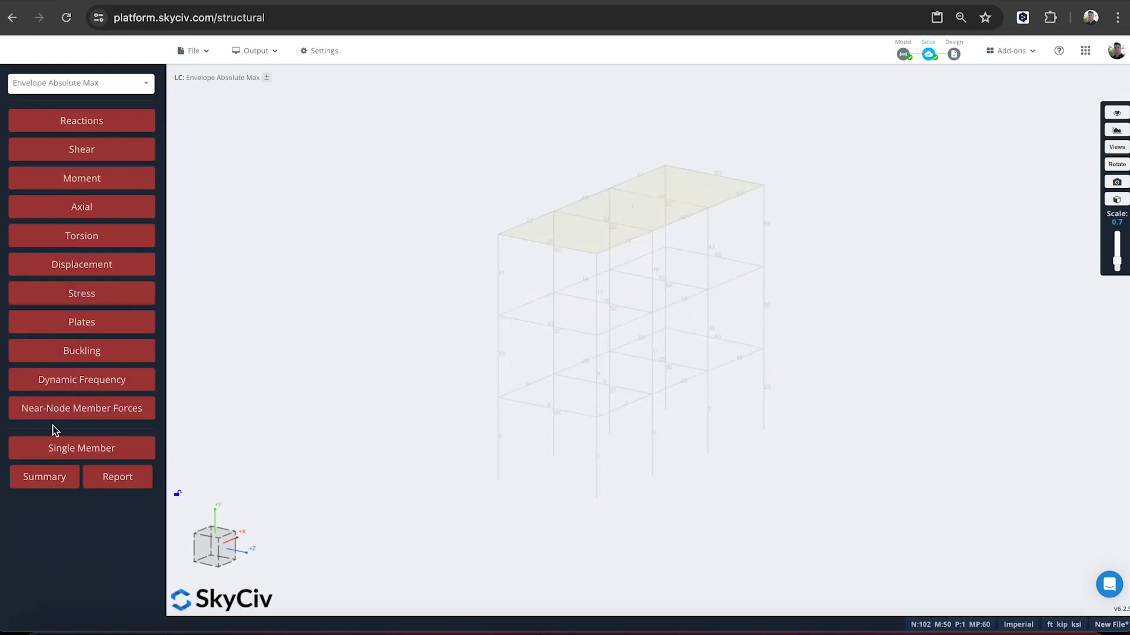
left_click(93, 268)
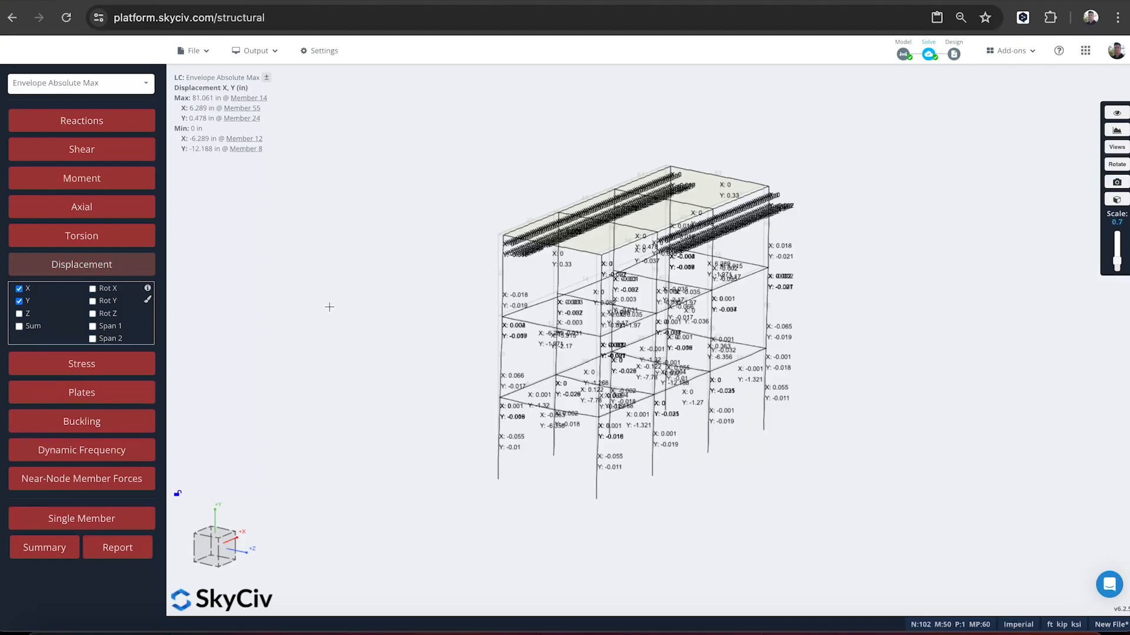
left_click_drag(328, 306, 449, 310)
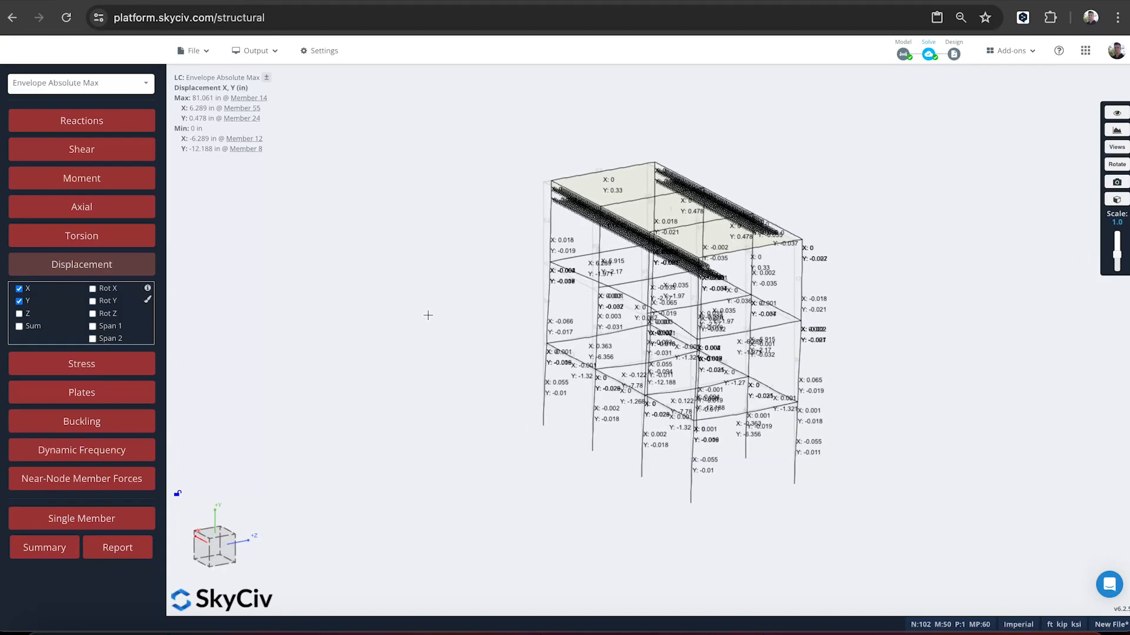
scroll(614, 301, "up", 8)
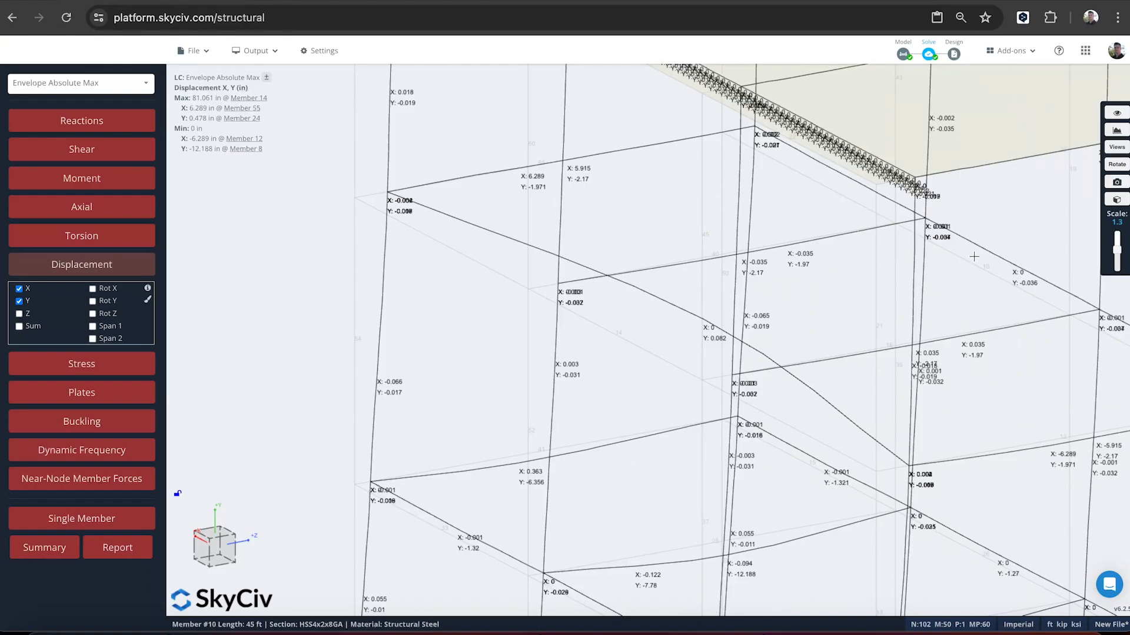
scroll(659, 282, "down", 2)
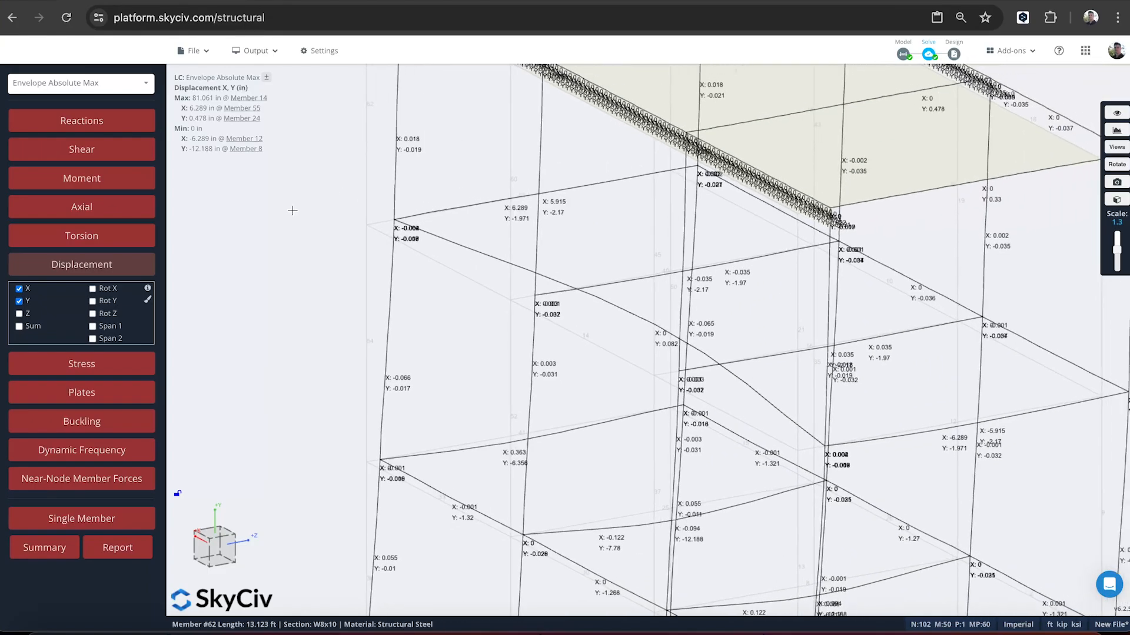
left_click_drag(293, 211, 296, 234)
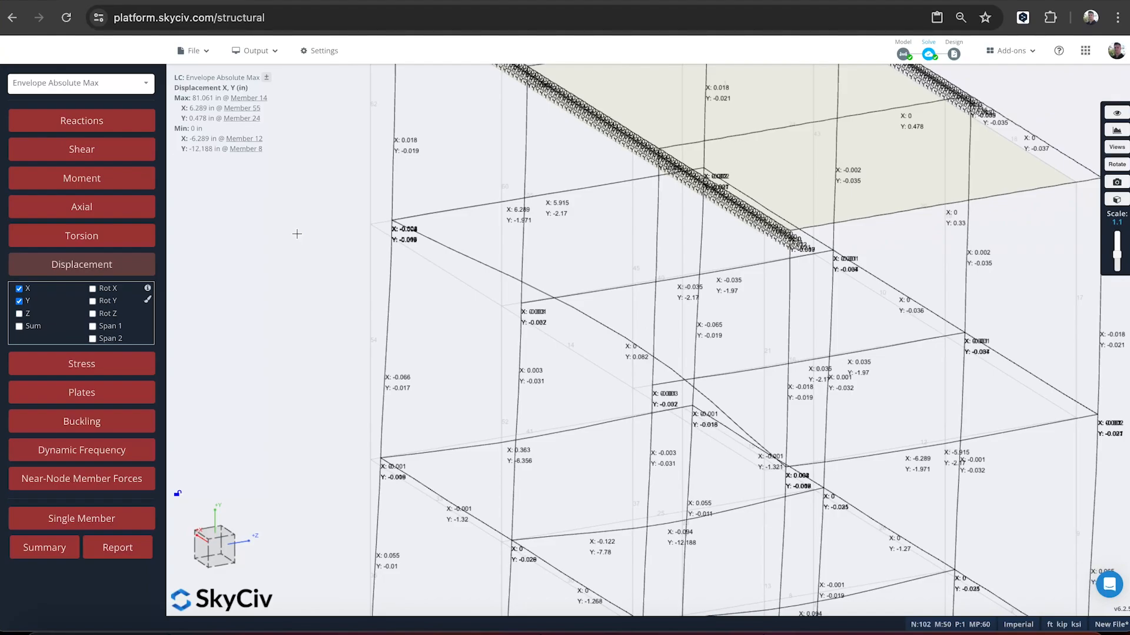
scroll(1001, 305, "down", 3)
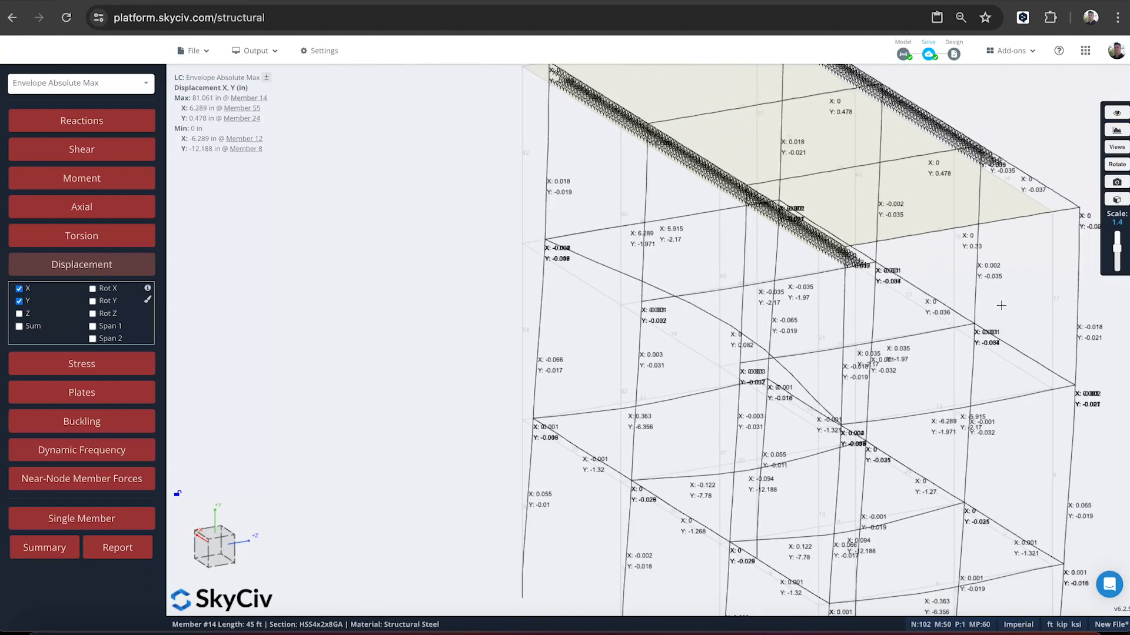
left_click_drag(1001, 305, 1078, 355)
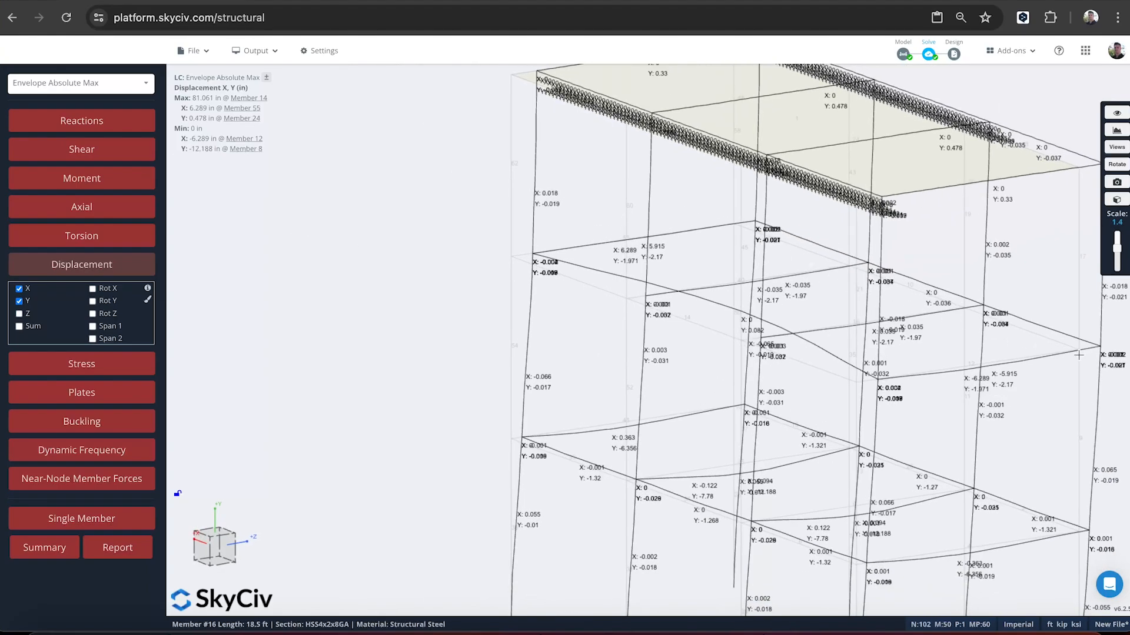
- Isolate the displacement of member 10, vary its deflection scale, and return to the displacement of all members
left_click(1056, 340)
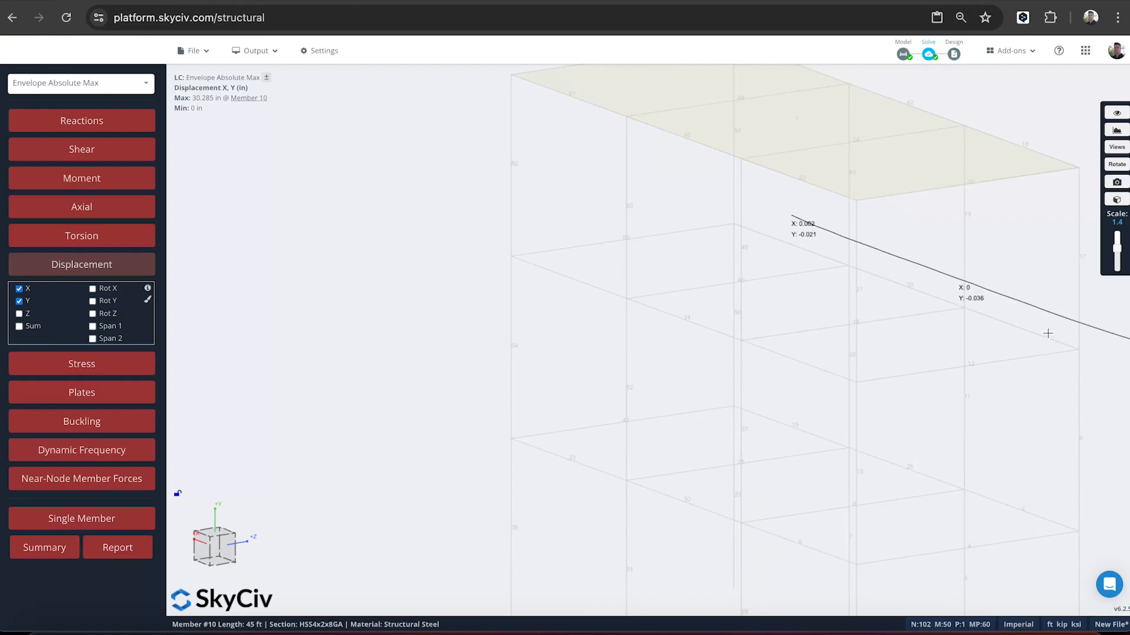
scroll(1048, 333, "down", 5)
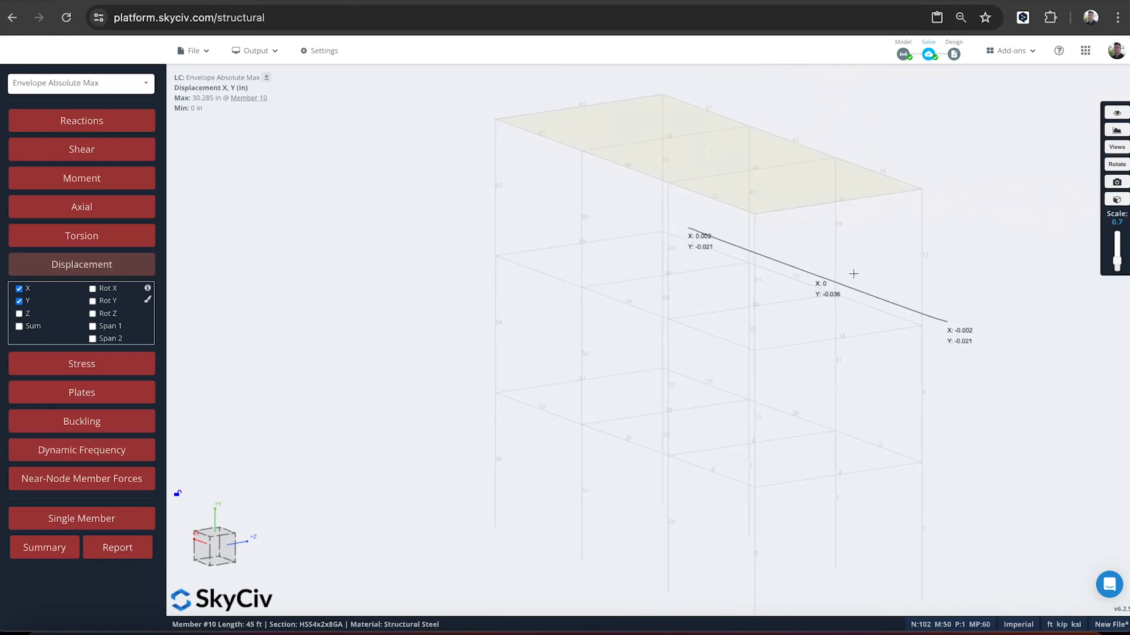
scroll(853, 274, "down", 5, "shift")
scroll(853, 274, "up", 10, "shift")
scroll(853, 273, "down", 10, "shift")
scroll(853, 274, "up", 5, "shift")
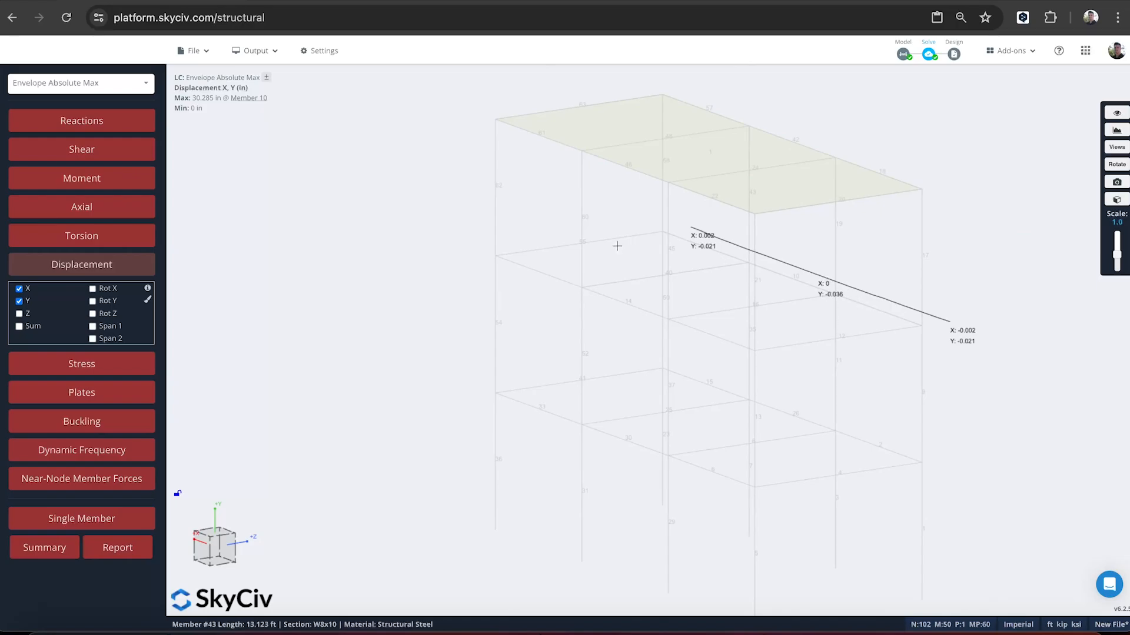
left_click(115, 269)
left_click(115, 268)
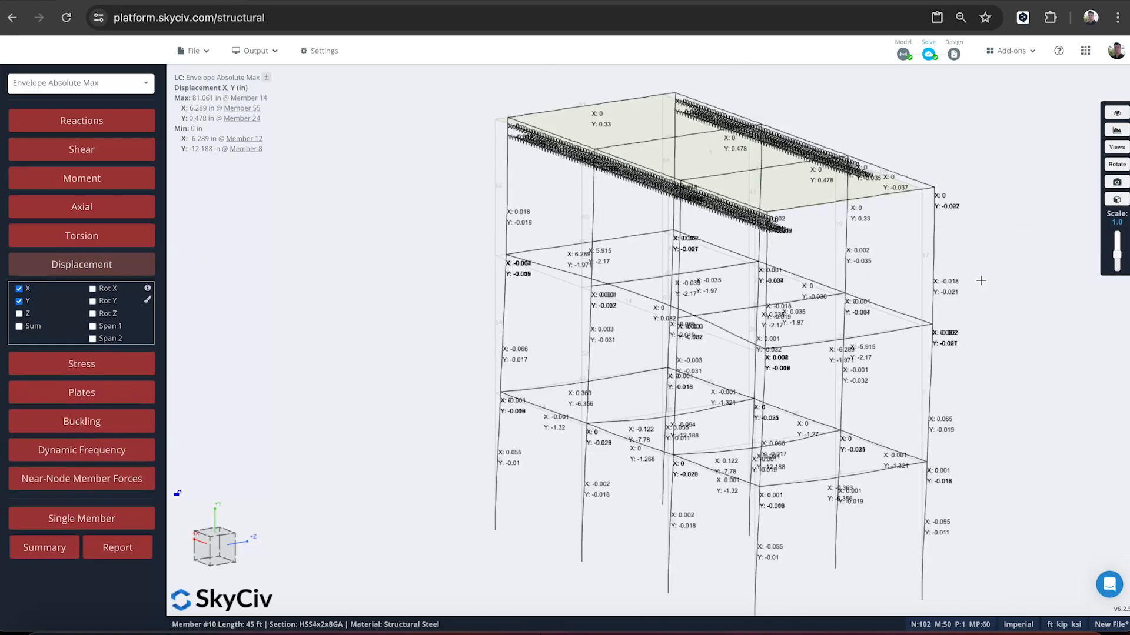
- Vary the deformation scale of the whole frame to examine how its beams and columns deflect
scroll(980, 280, "down", 2, "shift")
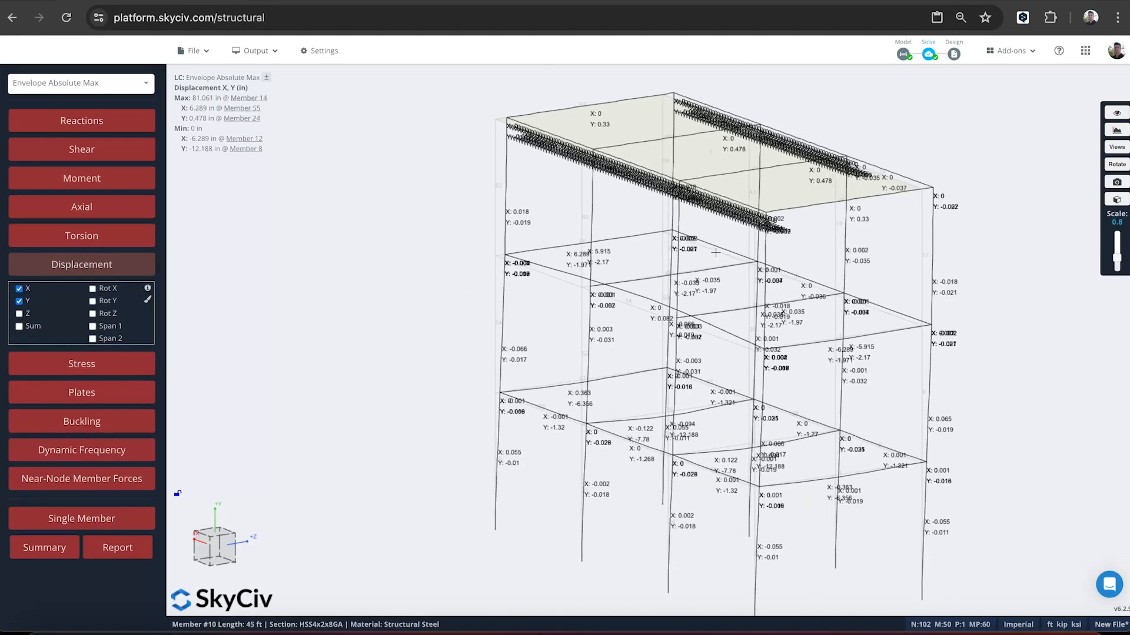
scroll(899, 310, "up", 4, "shift")
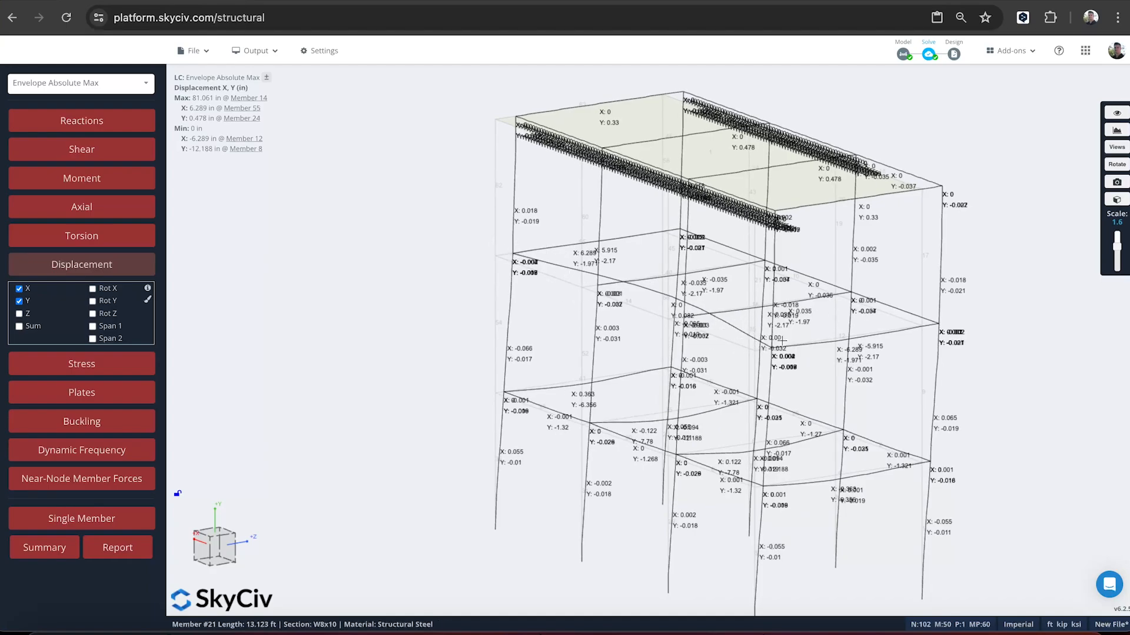
scroll(598, 294, "down", 4, "shift")
scroll(598, 294, "up", 4, "shift")
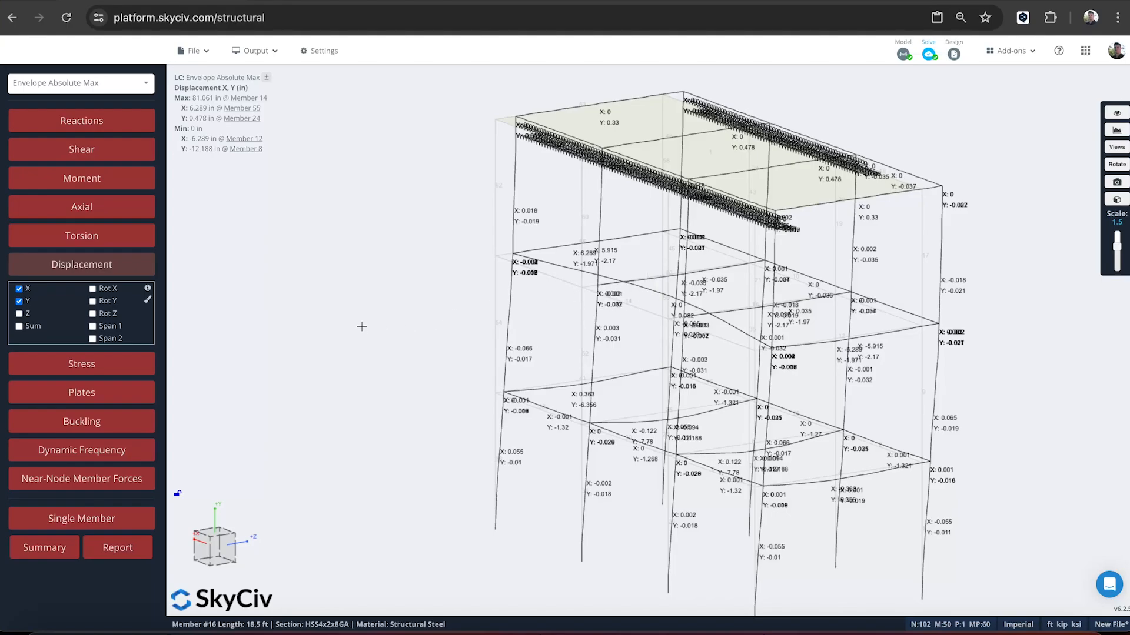
scroll(363, 326, "down", 10, "shift")
scroll(363, 326, "up", 8, "shift")
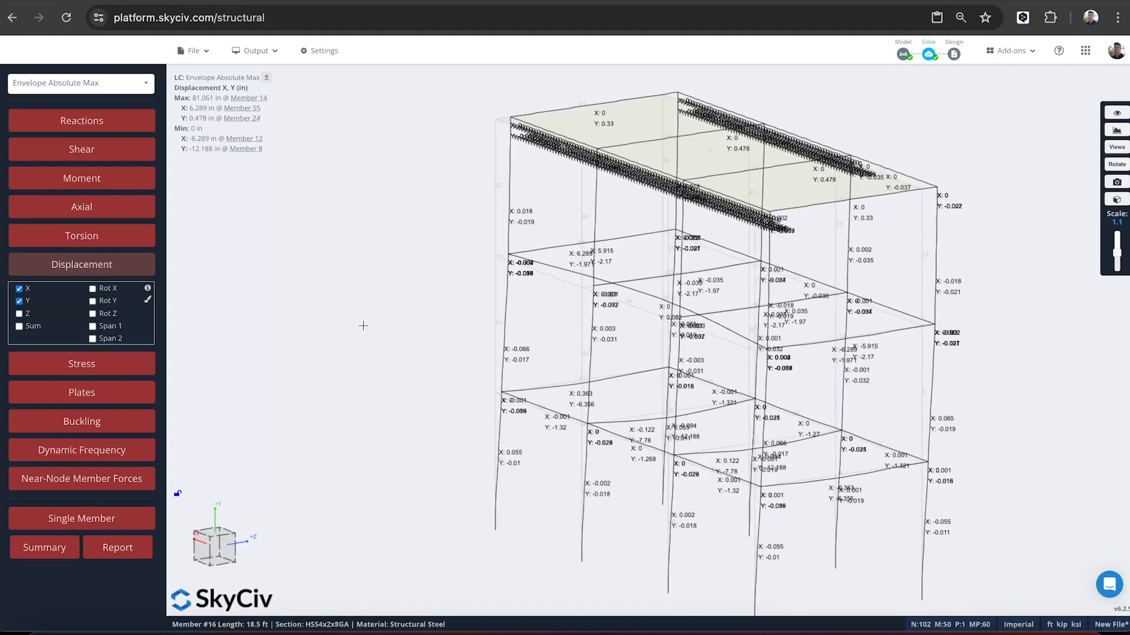
scroll(365, 324, "down", 7, "shift")
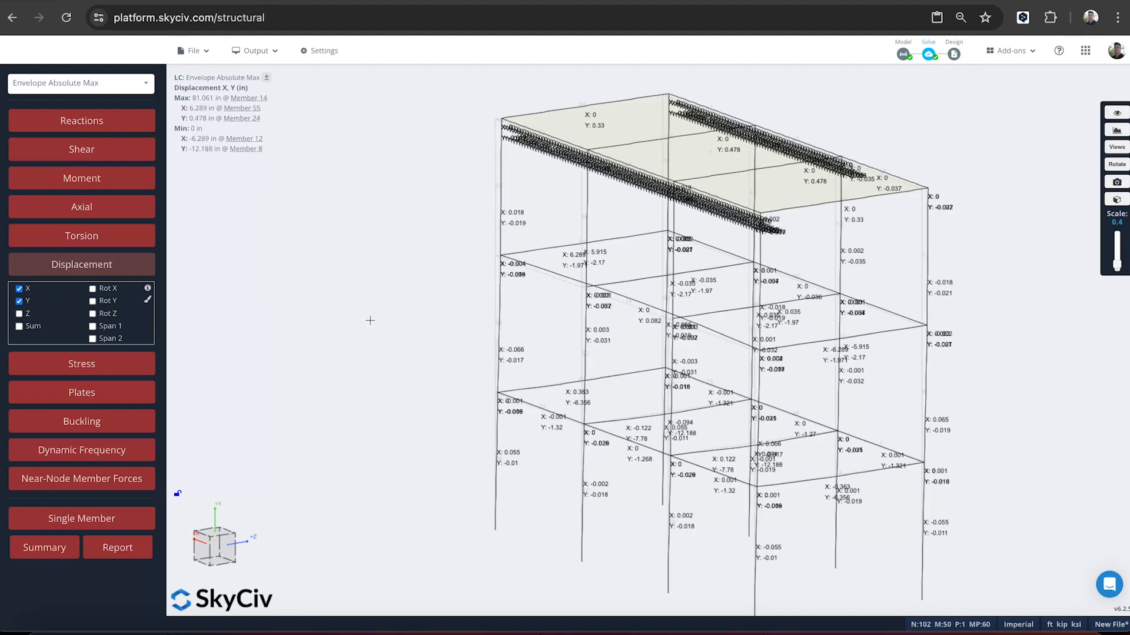
scroll(371, 319, "down", 4, "shift")
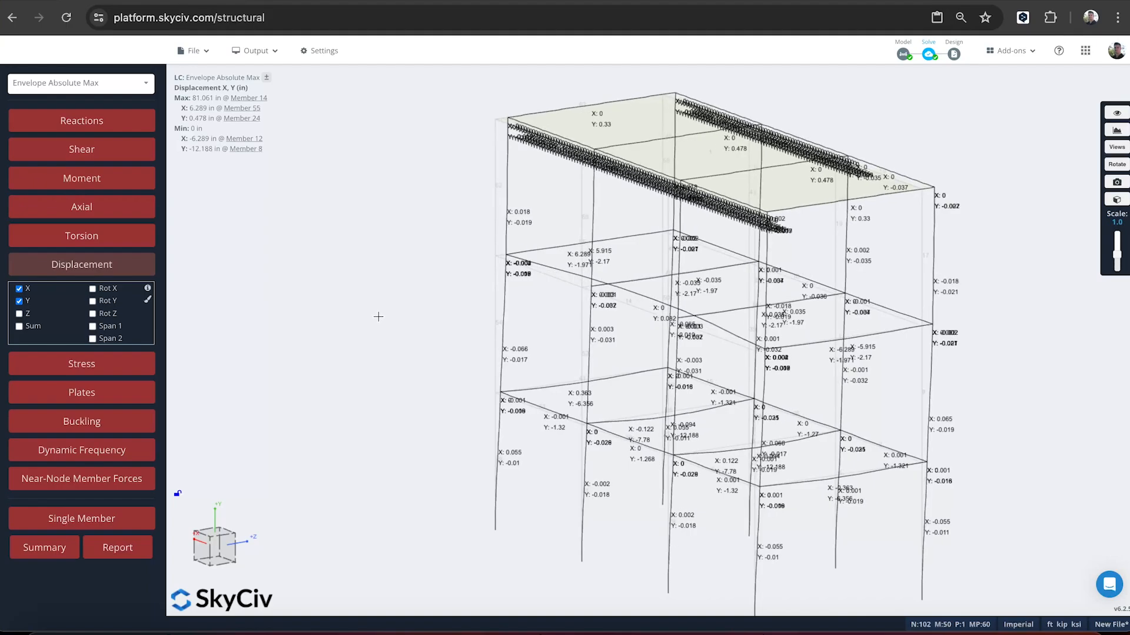
- Return to the model and change the type of member 14 to Continuous
left_click(904, 50)
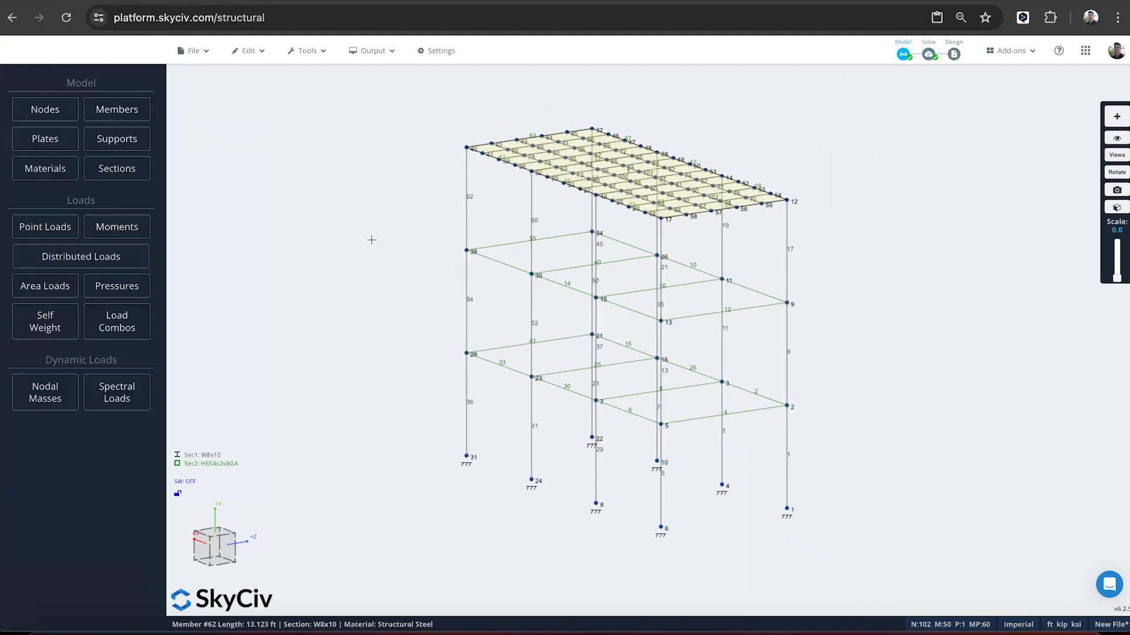
left_click(457, 268)
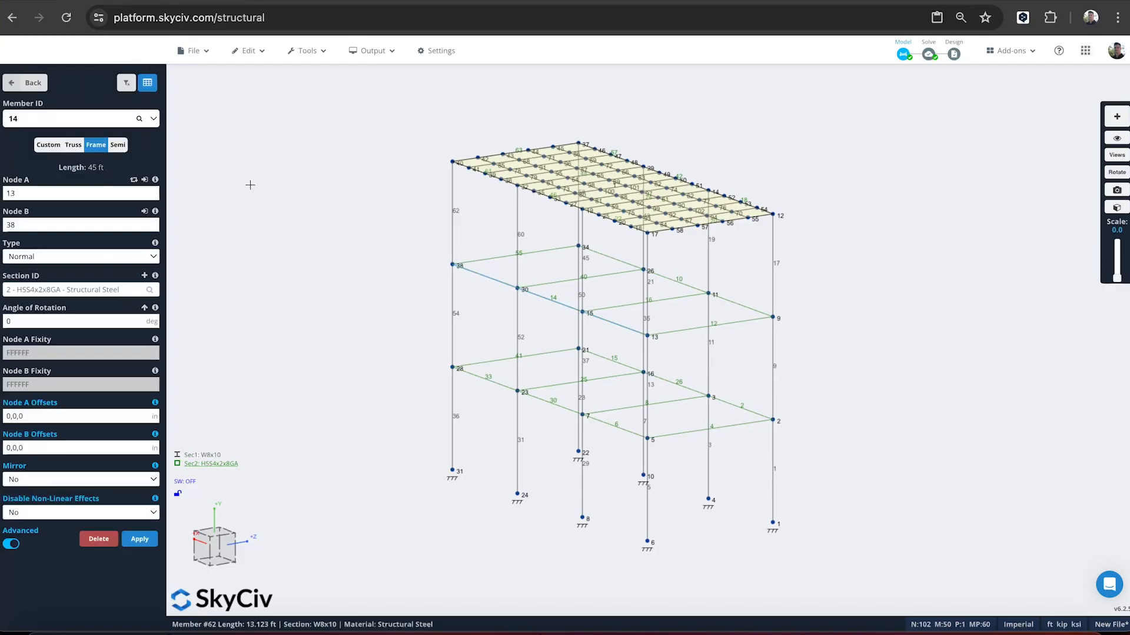
left_click(60, 259)
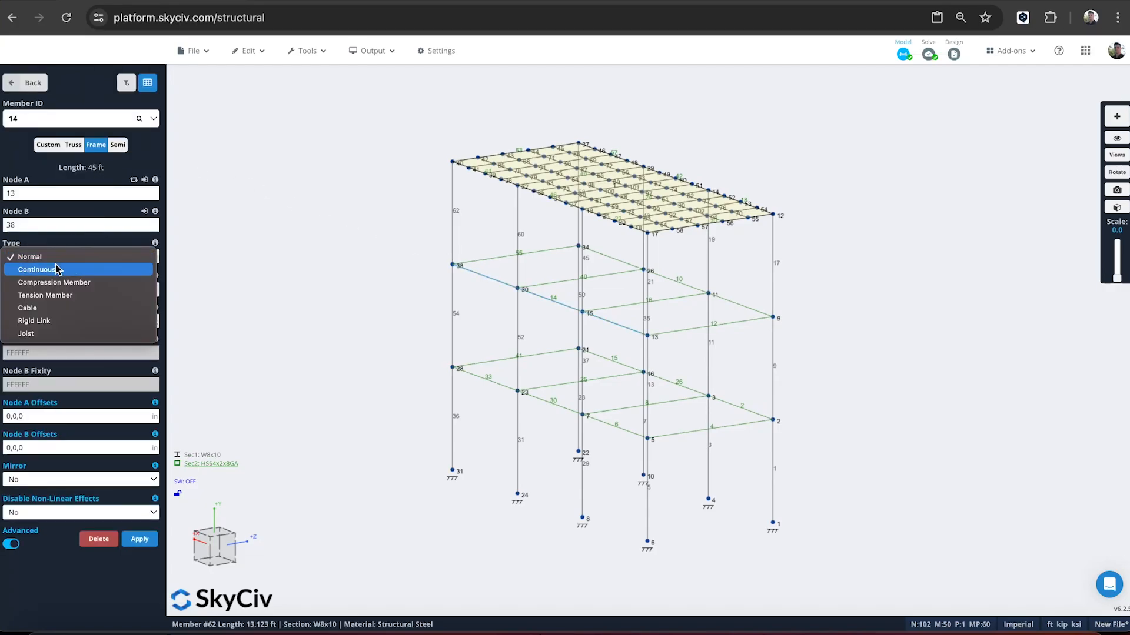
left_click(58, 269)
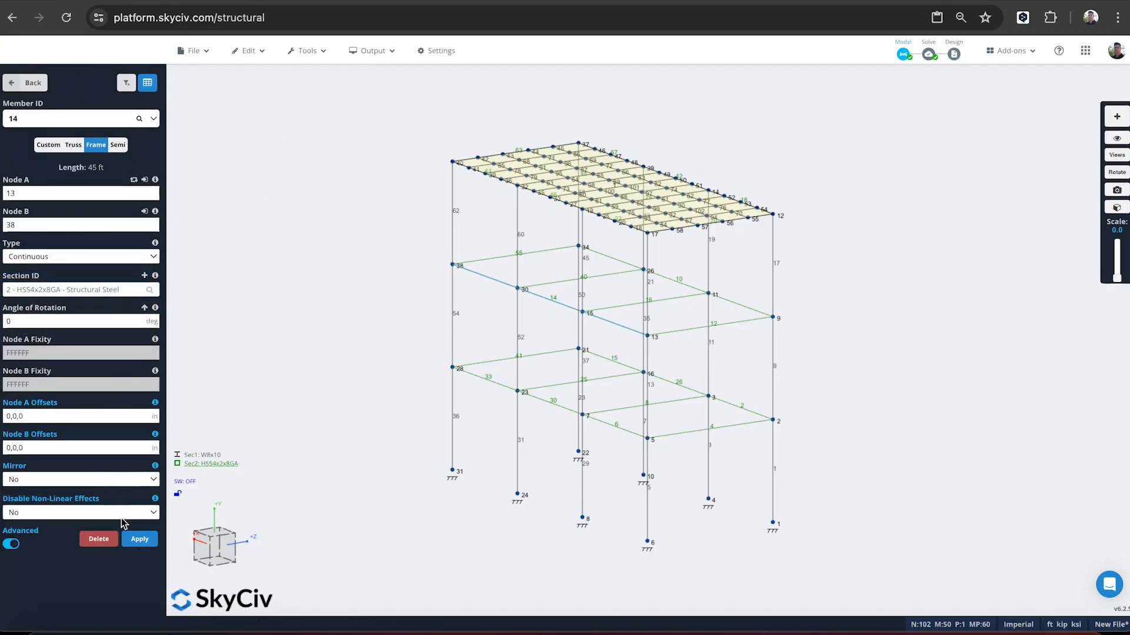
left_click(140, 539)
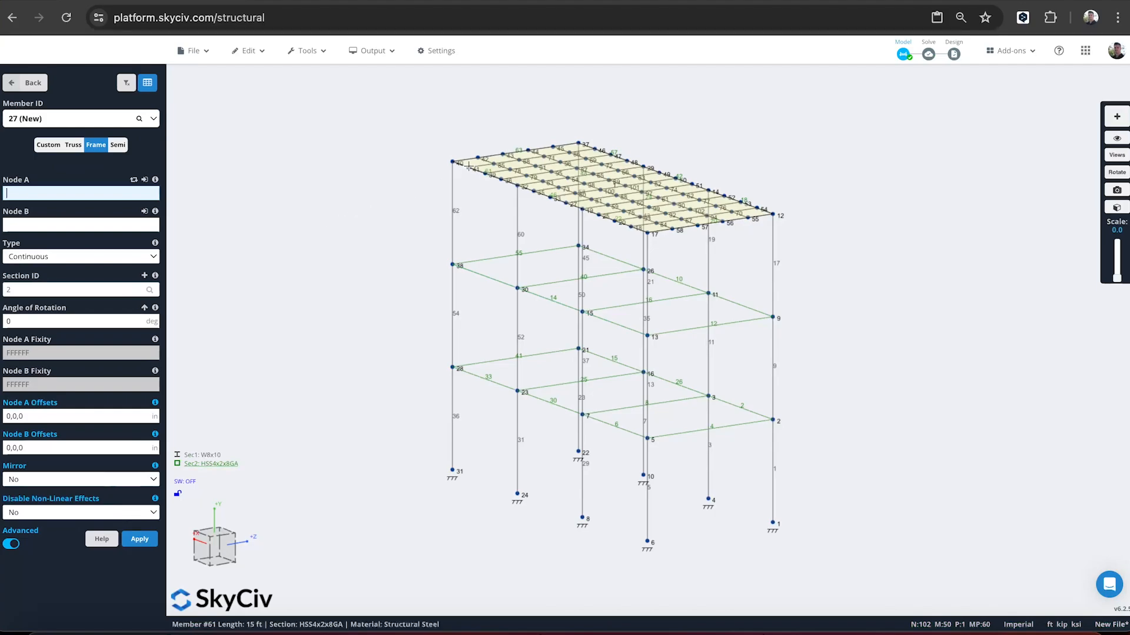
- Replace the shape of section 2 with HSS8x4x5/8 from the AISC rectangular HSS database and submit it to the model
left_click(213, 466)
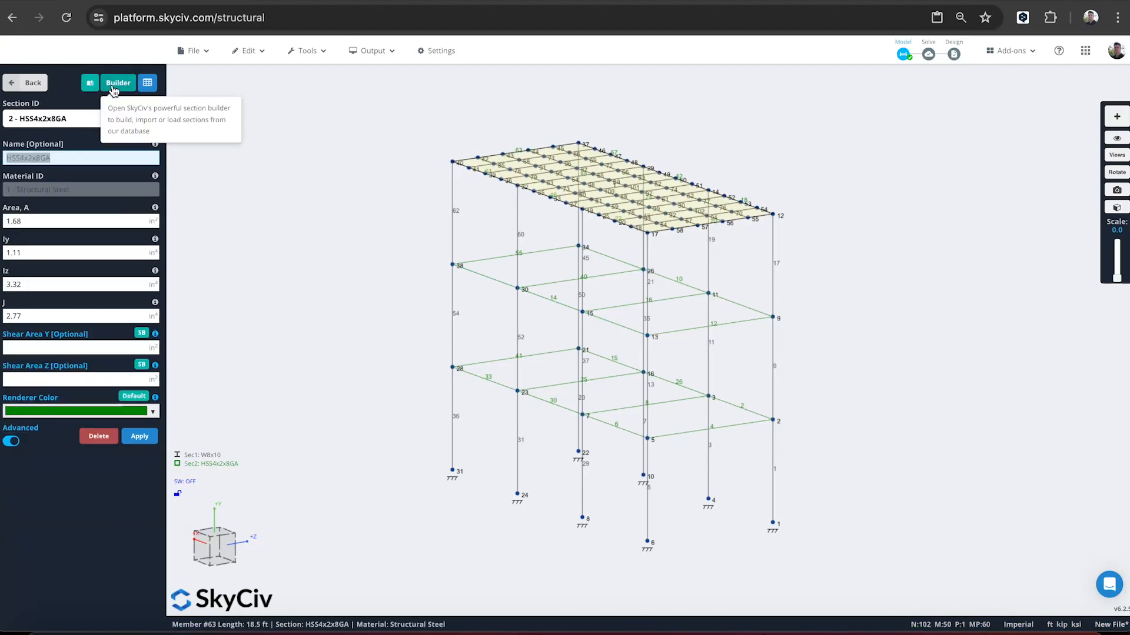
left_click(113, 85)
scroll(83, 266, "down", 20)
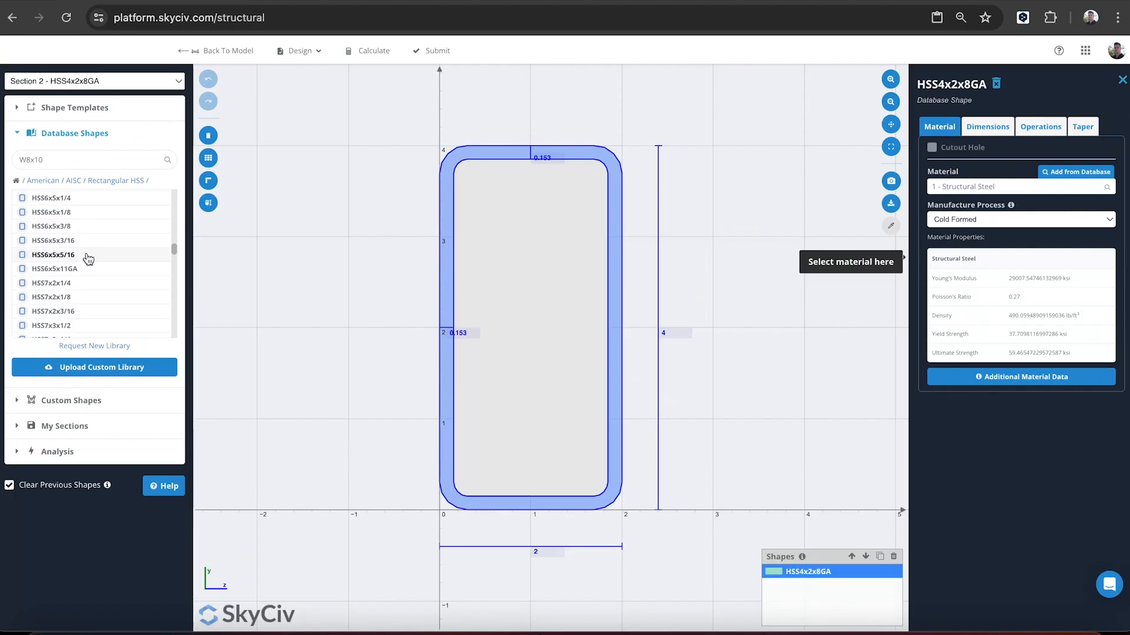
scroll(89, 257, "down", 2)
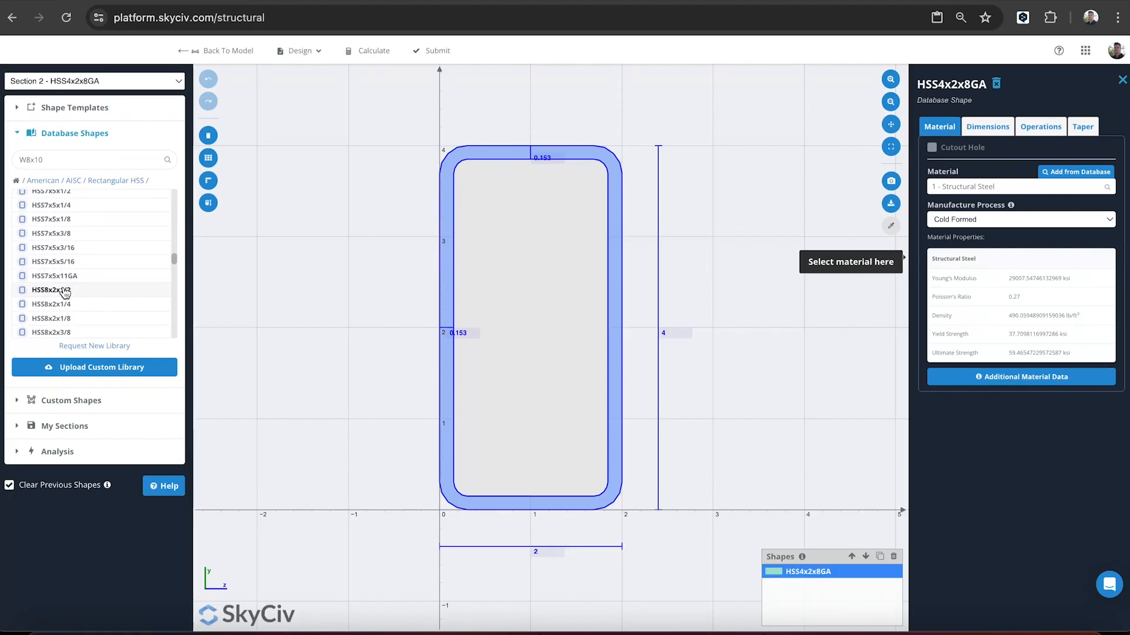
left_click(66, 290)
scroll(91, 288, "down", 4)
left_click(92, 286)
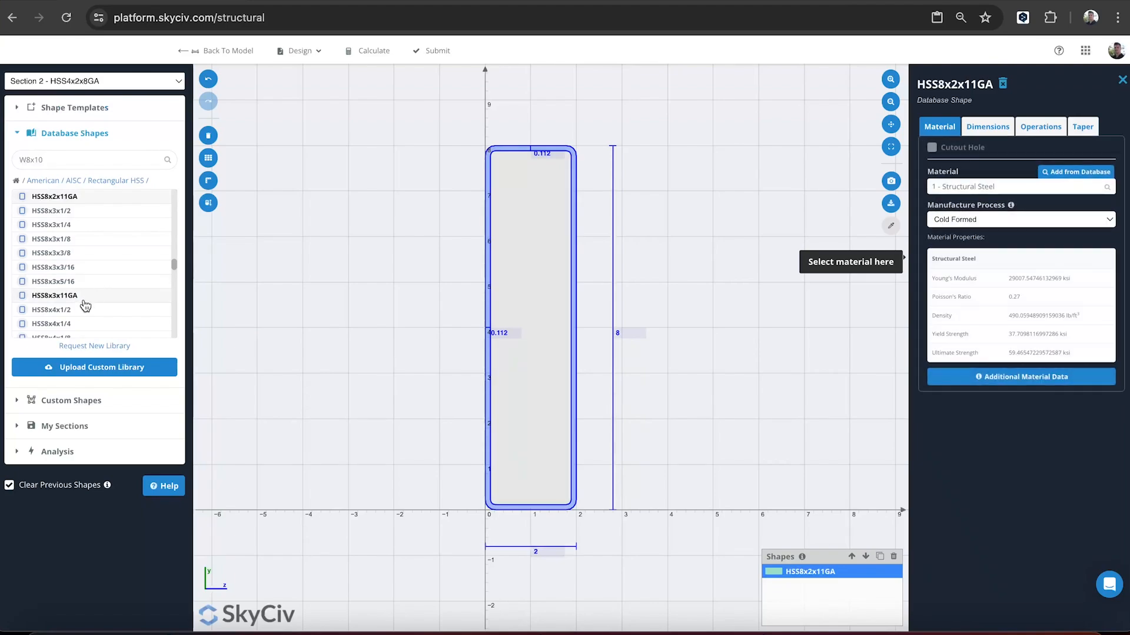
scroll(85, 303, "down", 5)
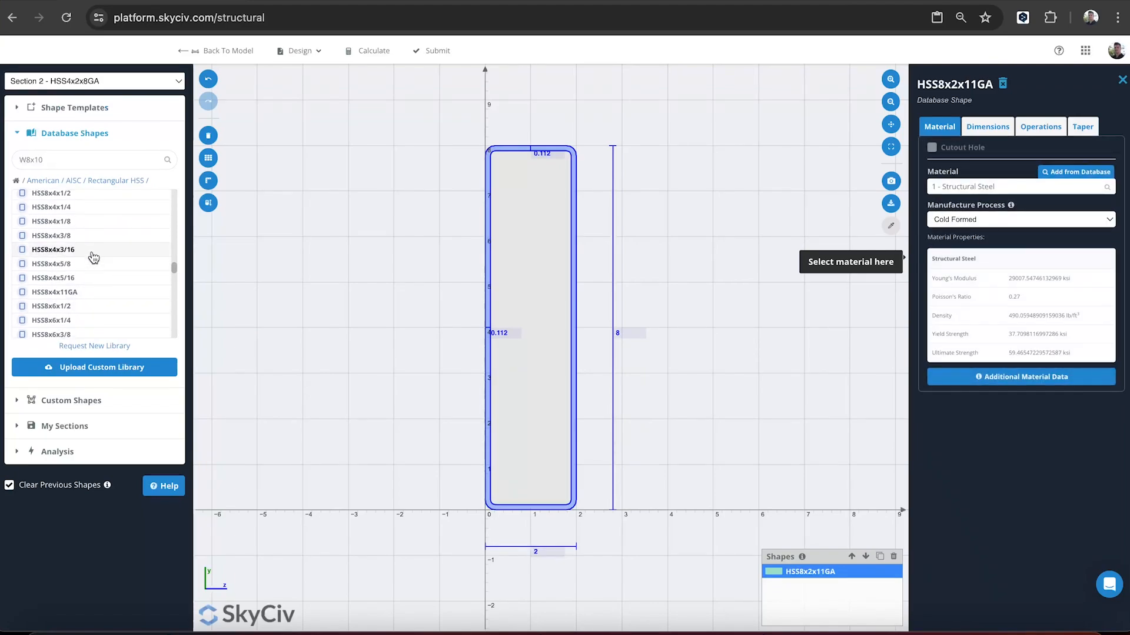
left_click(89, 266)
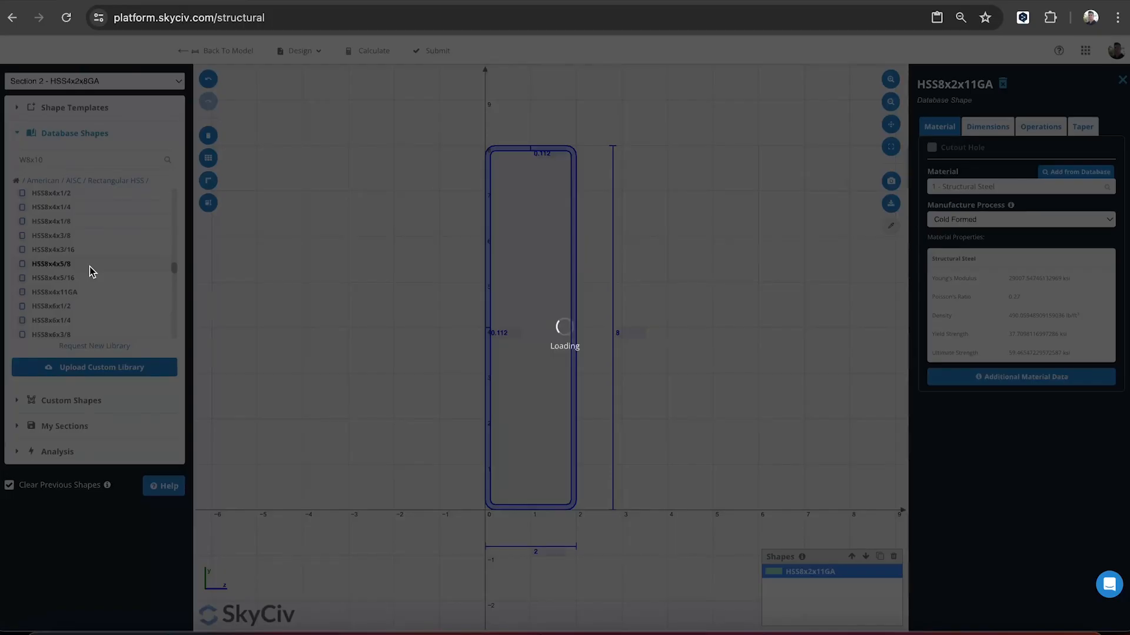
left_click(438, 49)
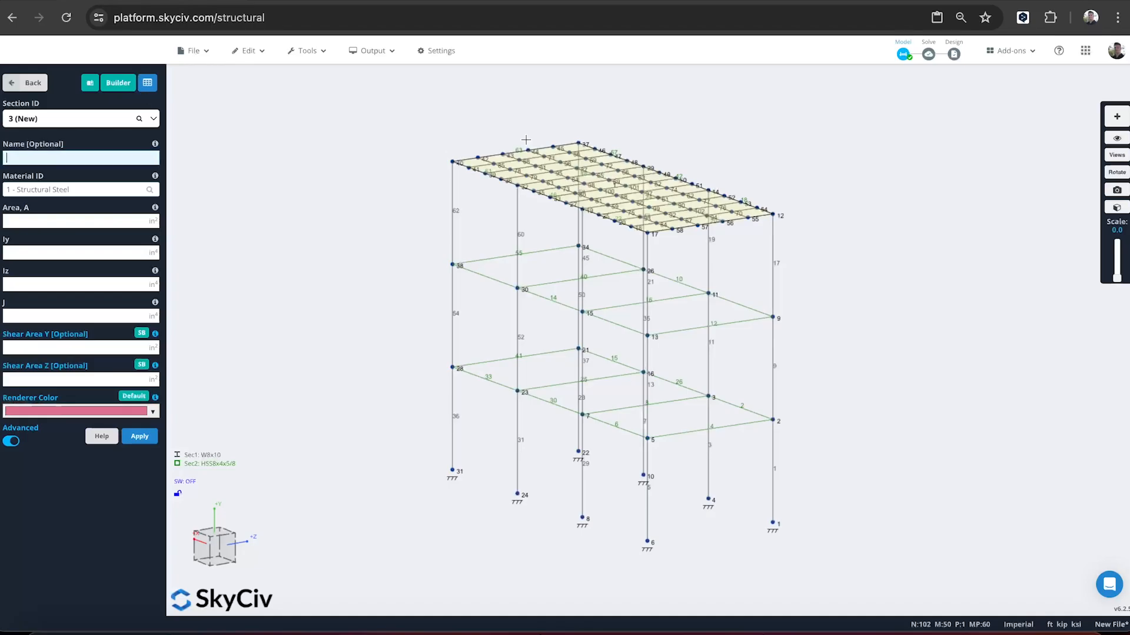
- Solve the updated model and review the results summary checks for deflection, yield, strength and global displacement
left_click(928, 54)
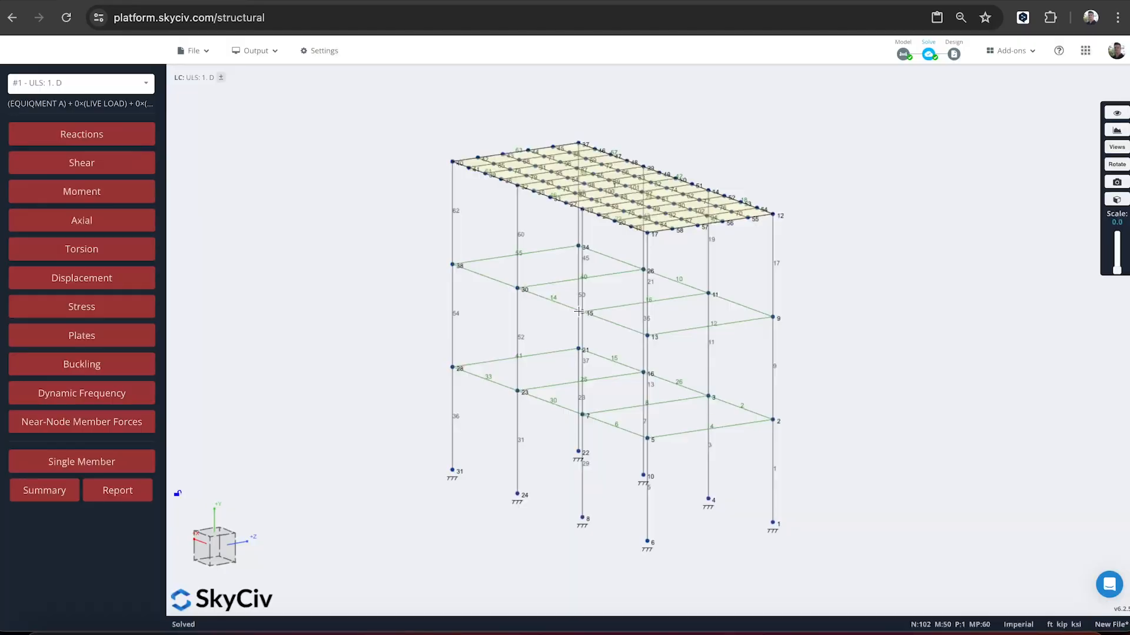
left_click(42, 497)
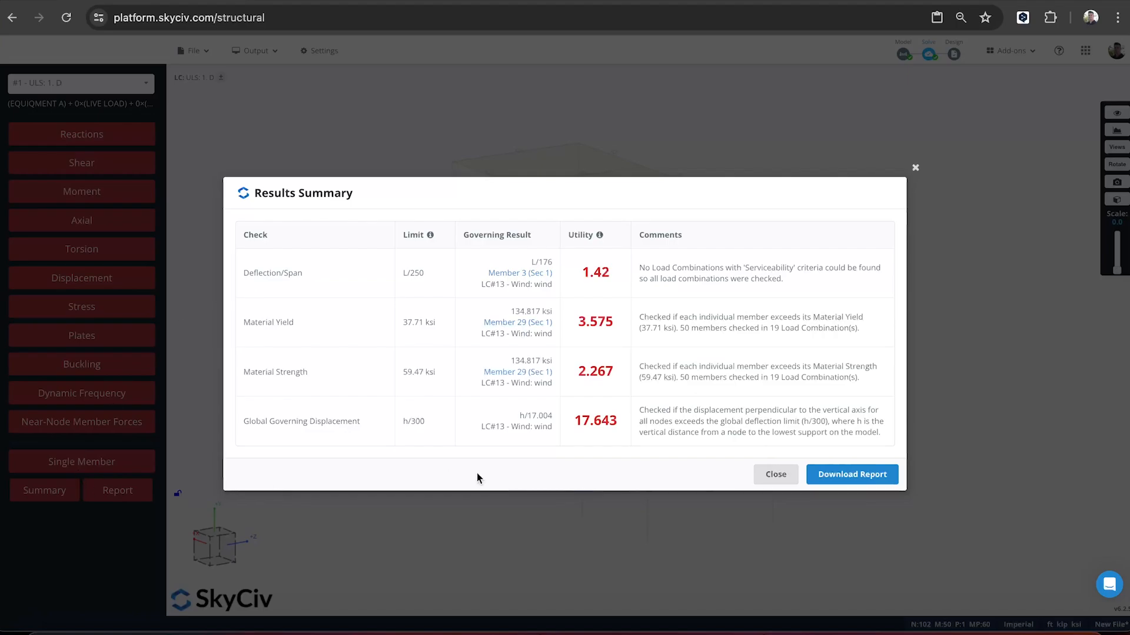
left_click(775, 475)
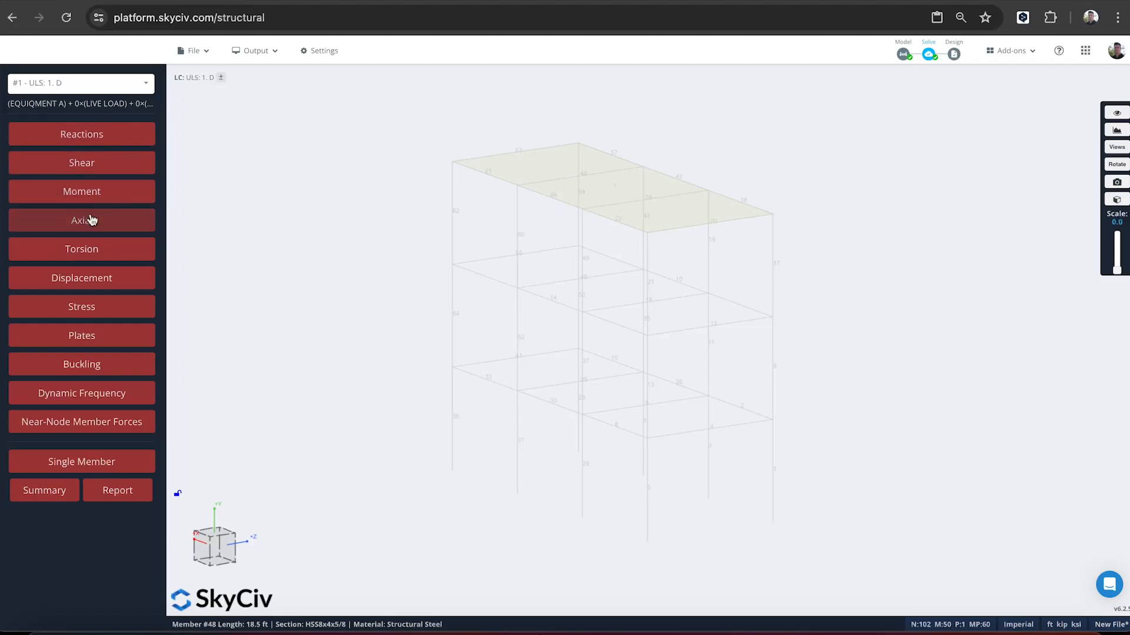
- Display the roof plate's Max Shear Stress (Tresca) and Von Mises Stress contours, examine the deflected plate, and close the plate results
left_click(88, 336)
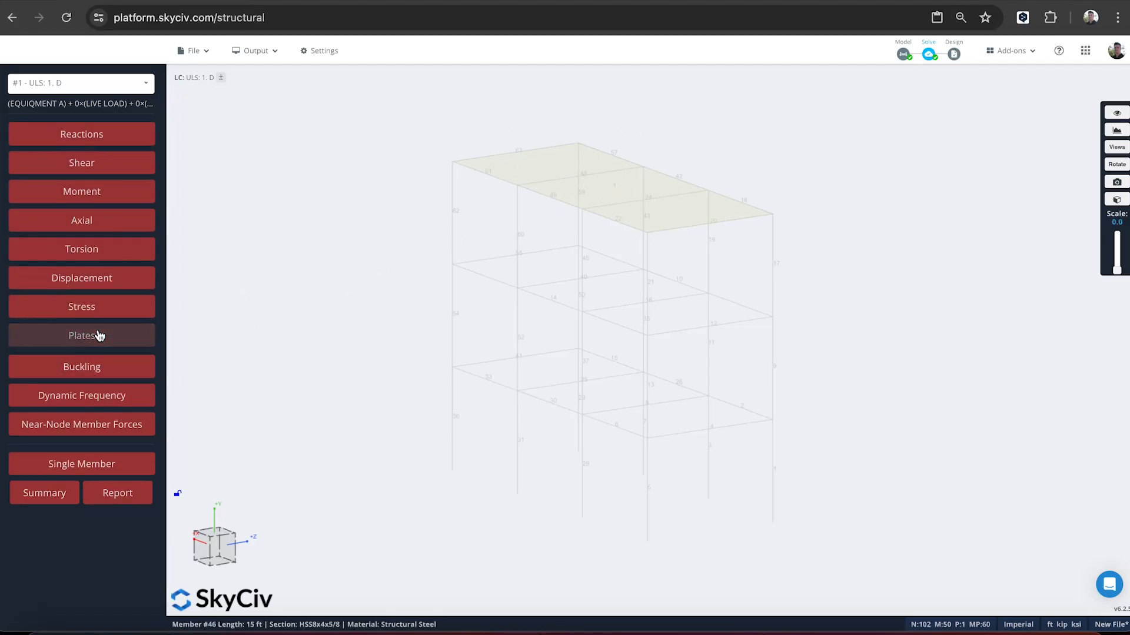
left_click(93, 363)
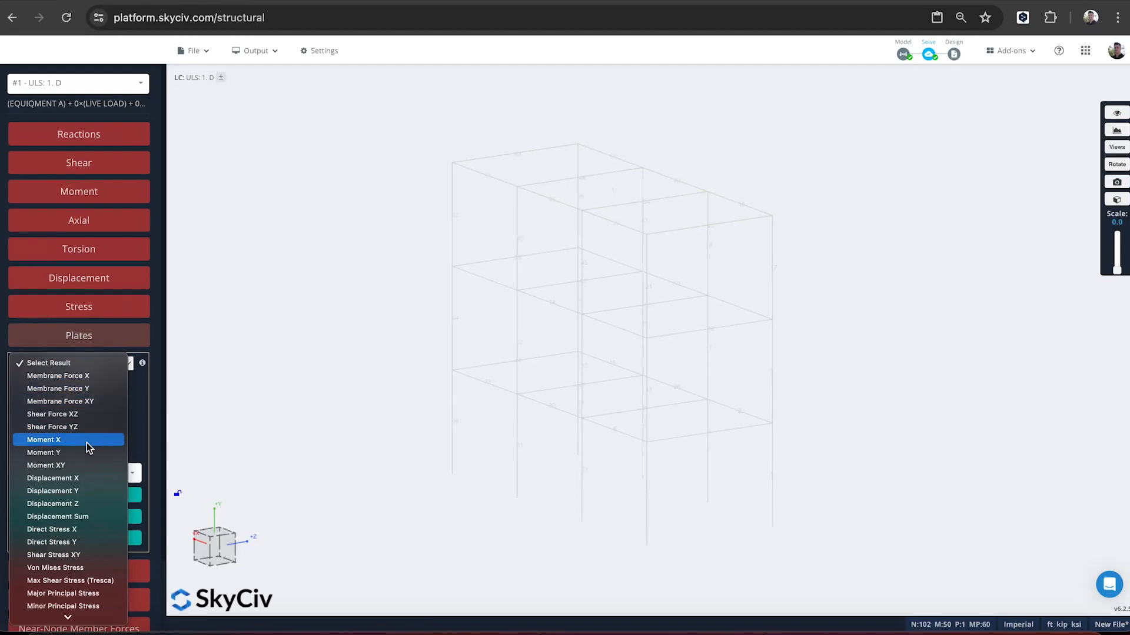
left_click(91, 580)
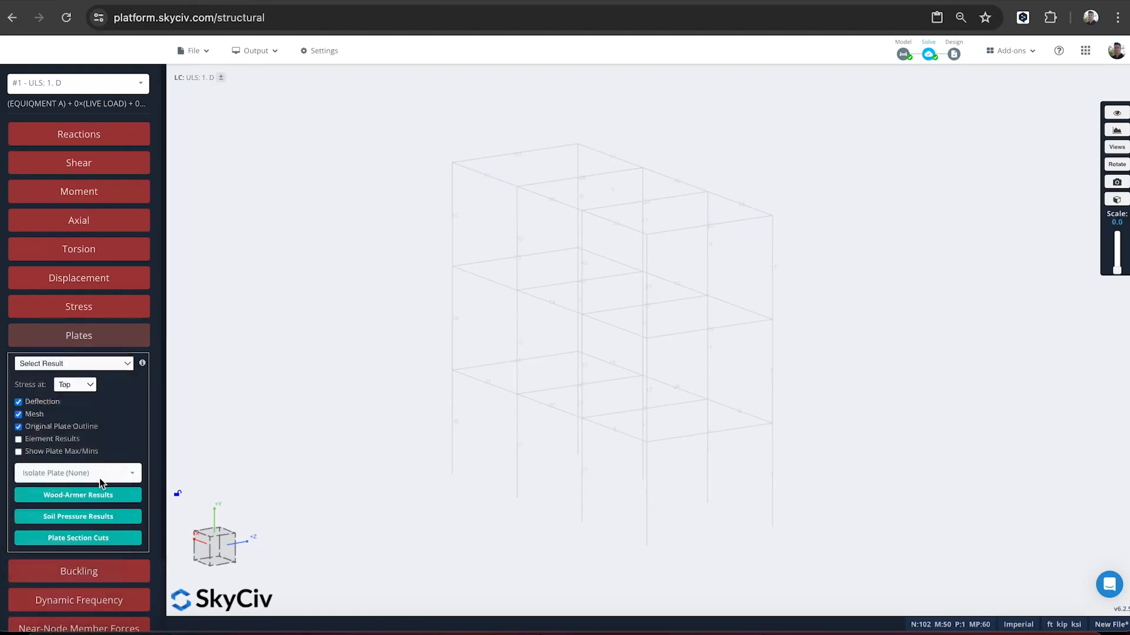
left_click(75, 367)
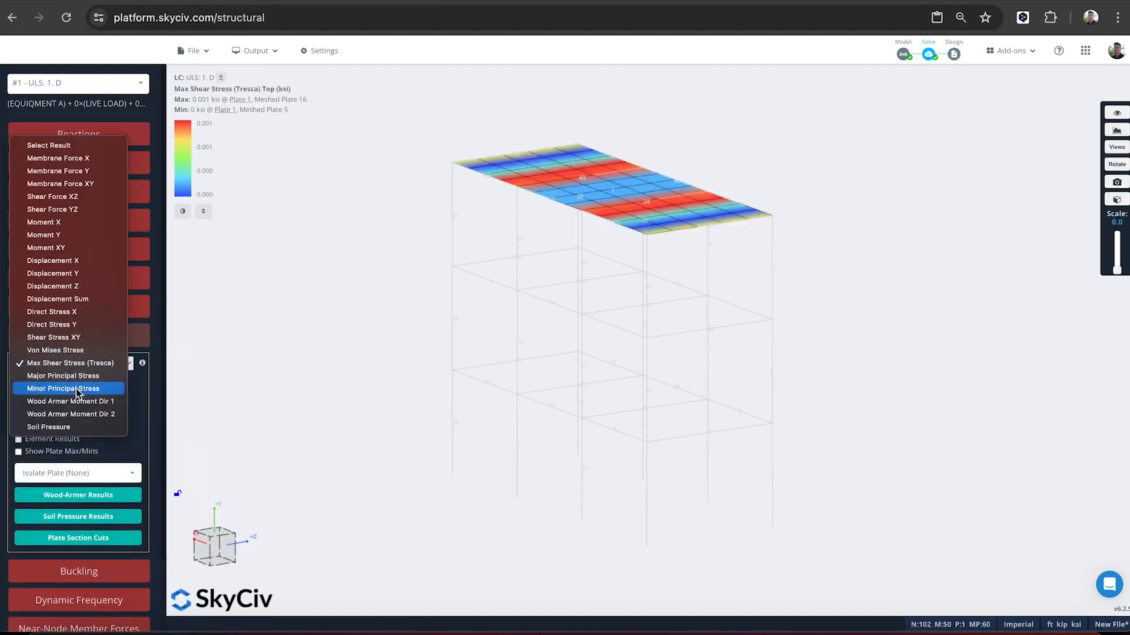
left_click(70, 350)
left_click(334, 248)
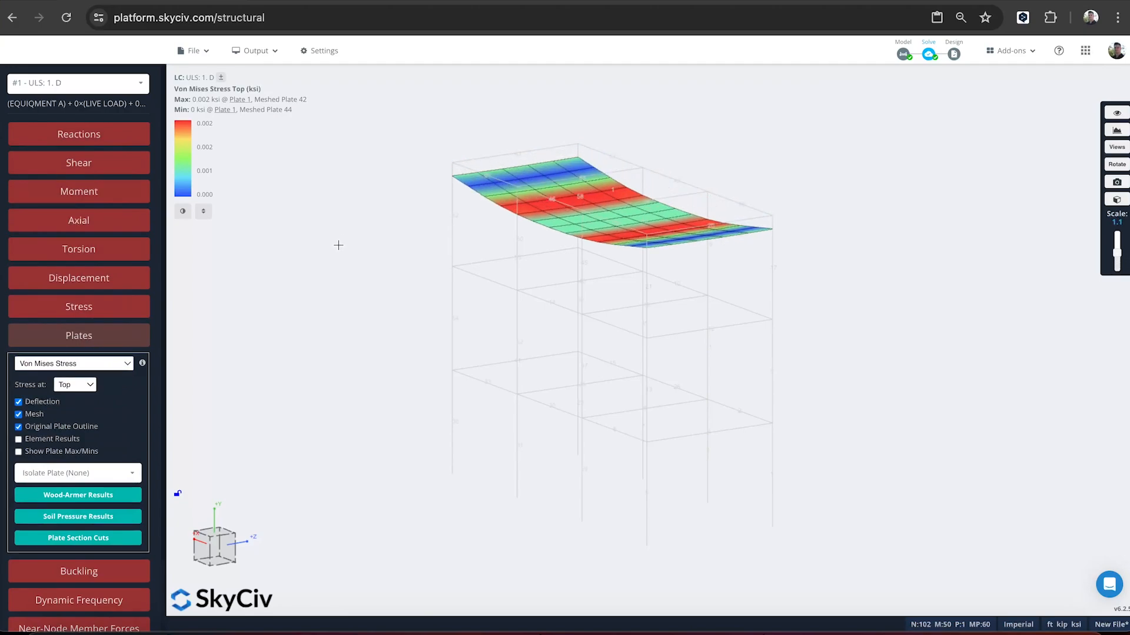
left_click_drag(338, 245, 363, 252)
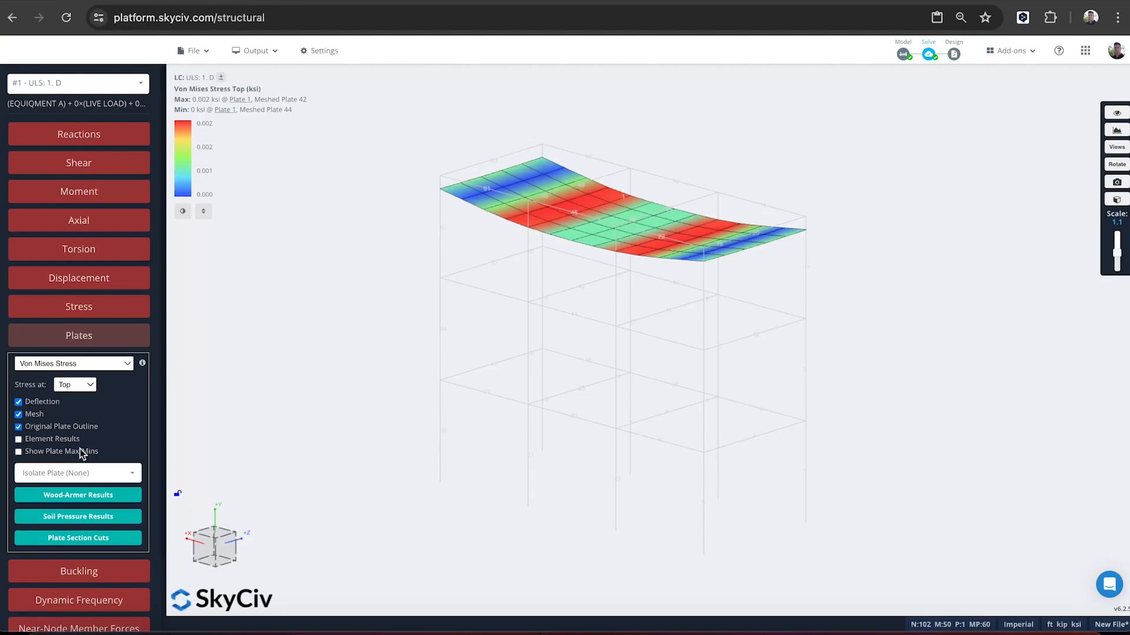
left_click(80, 365)
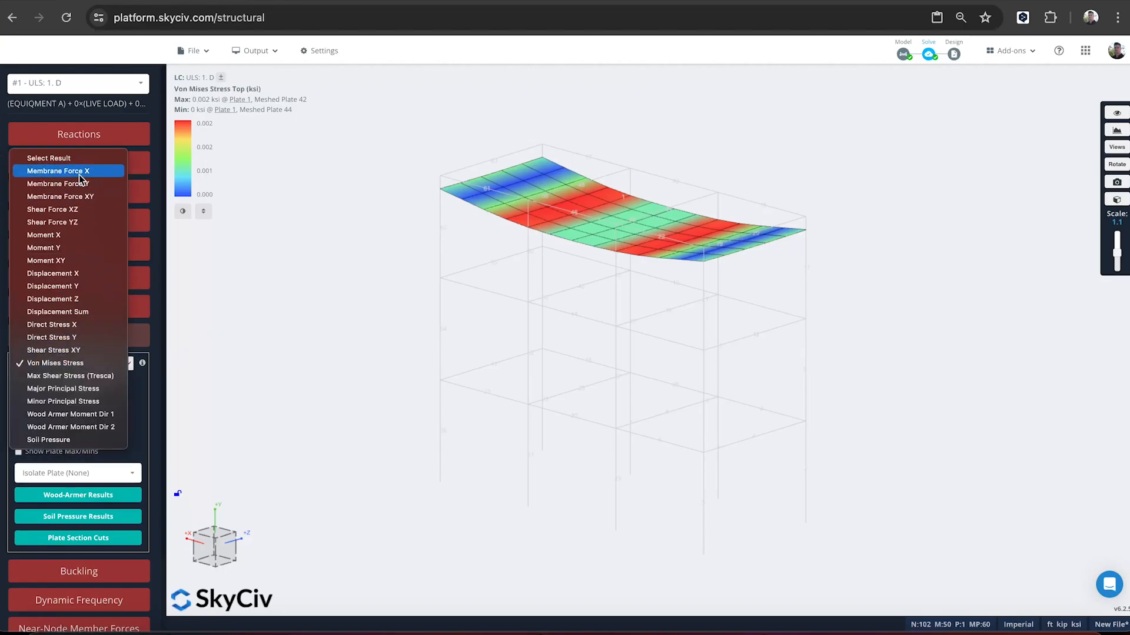
left_click(142, 394)
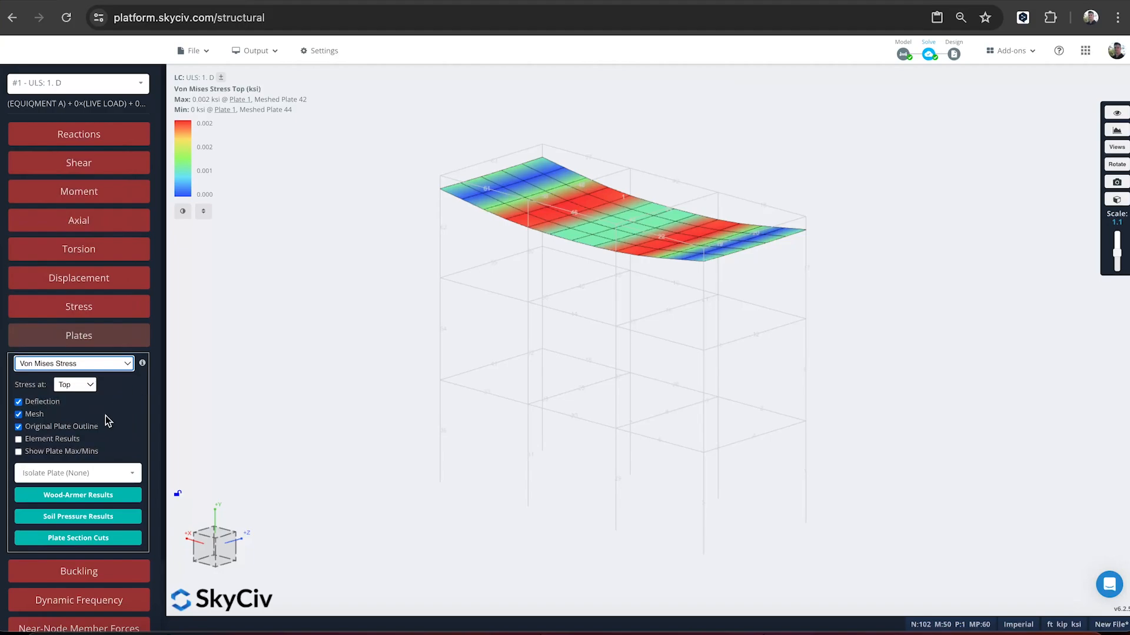
left_click(106, 345)
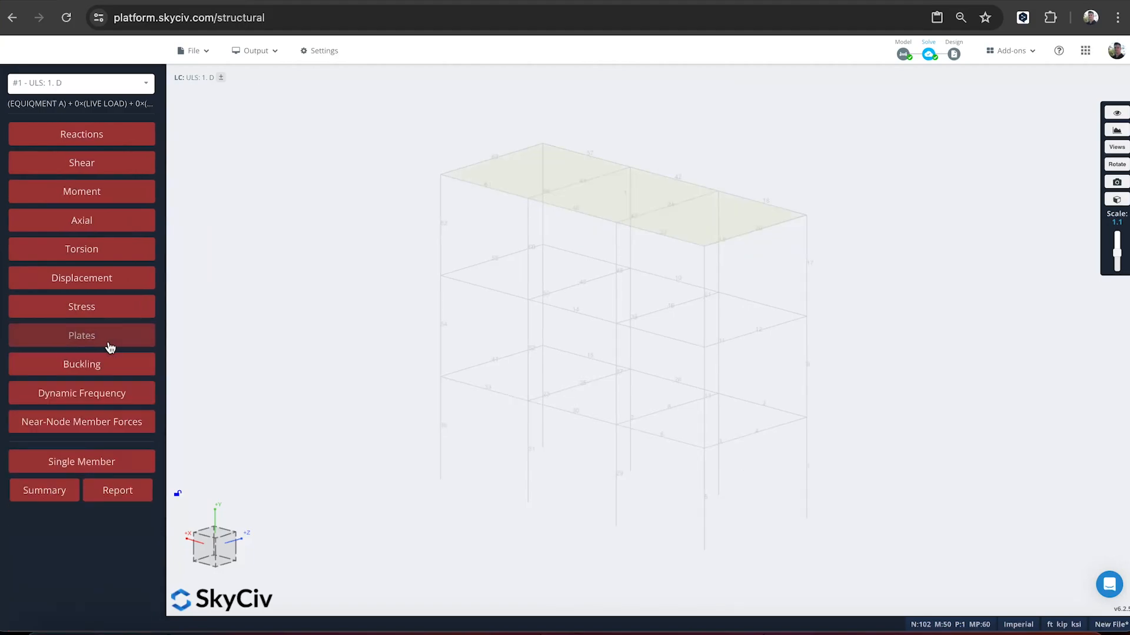
- Review the analysis report's format, load combination and content options without creating a report
left_click(118, 491)
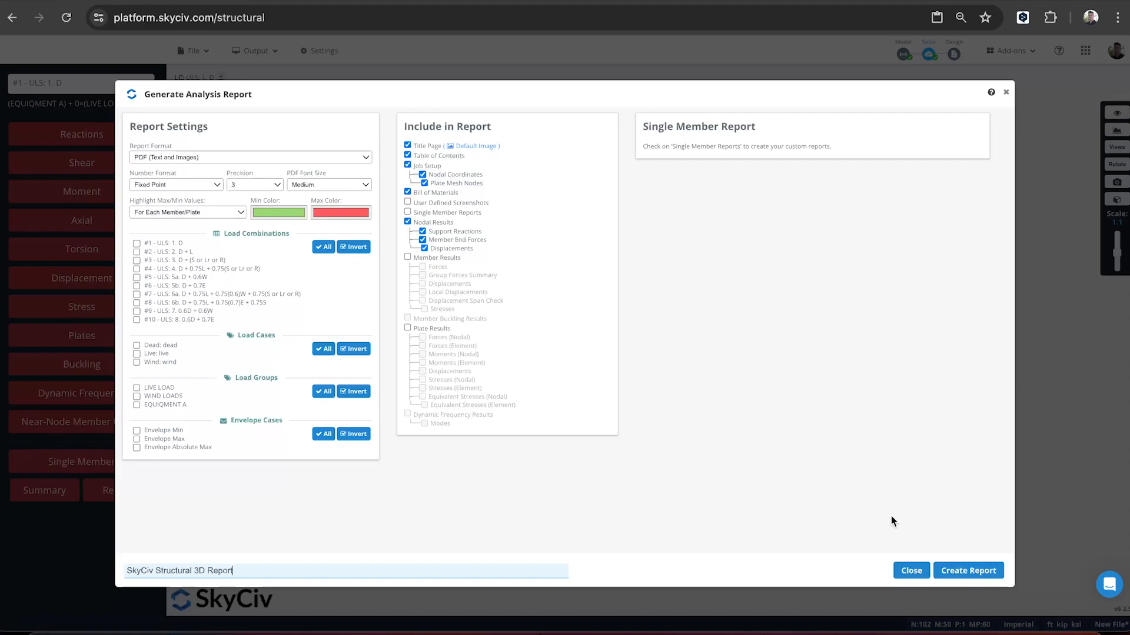
left_click(911, 571)
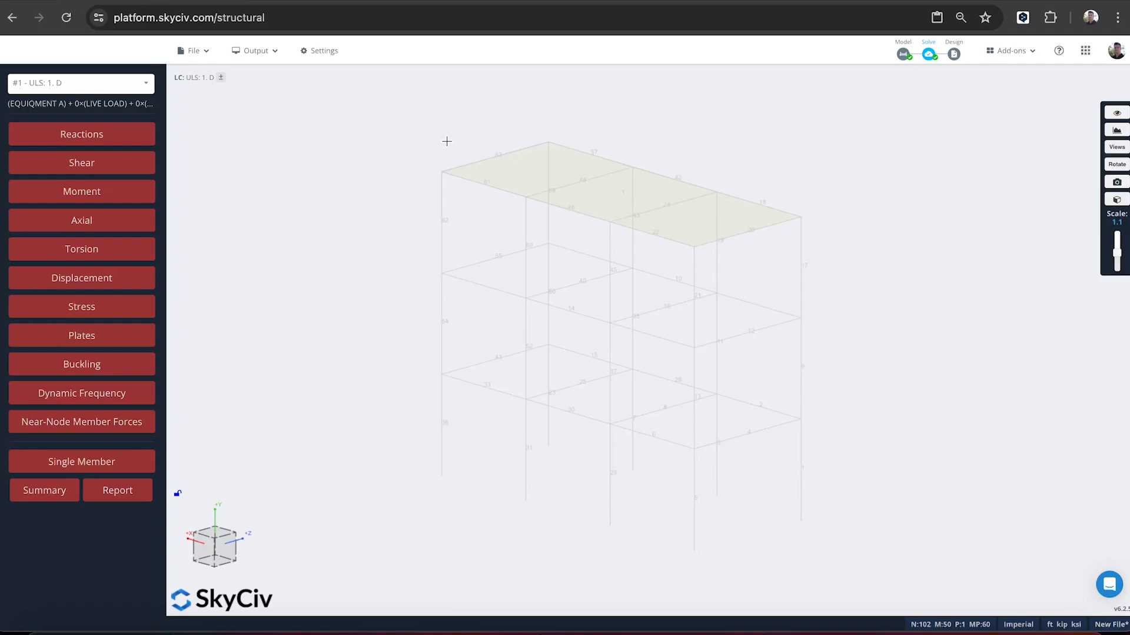
- Look through the design codes available for Reinforced Concrete (RC) Member design without starting one
mouse_move(954, 56)
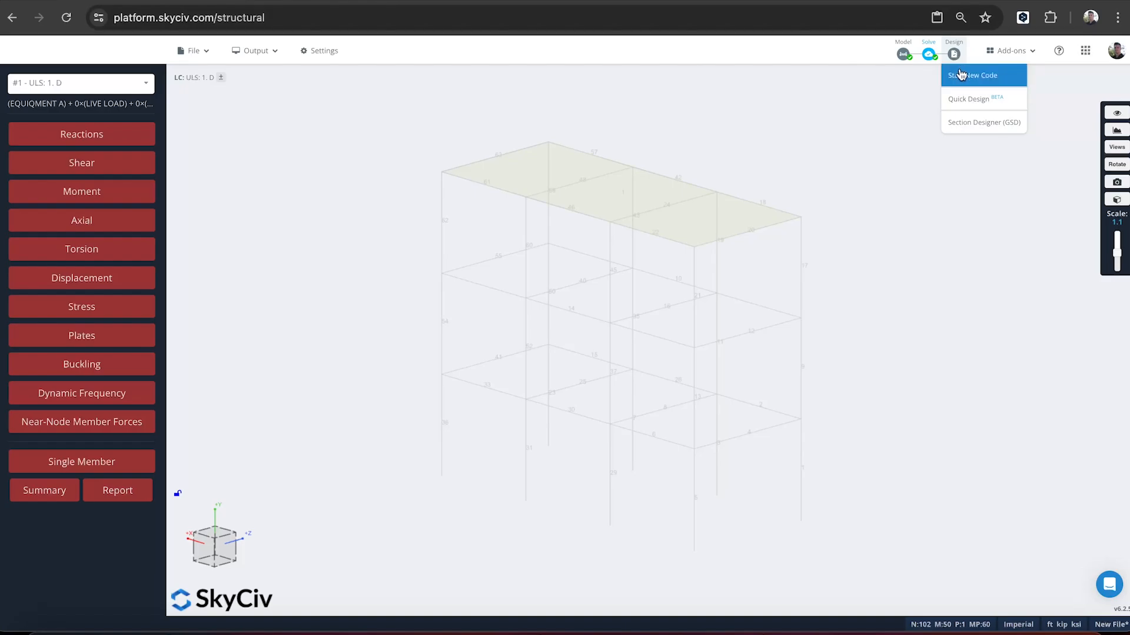
left_click(960, 75)
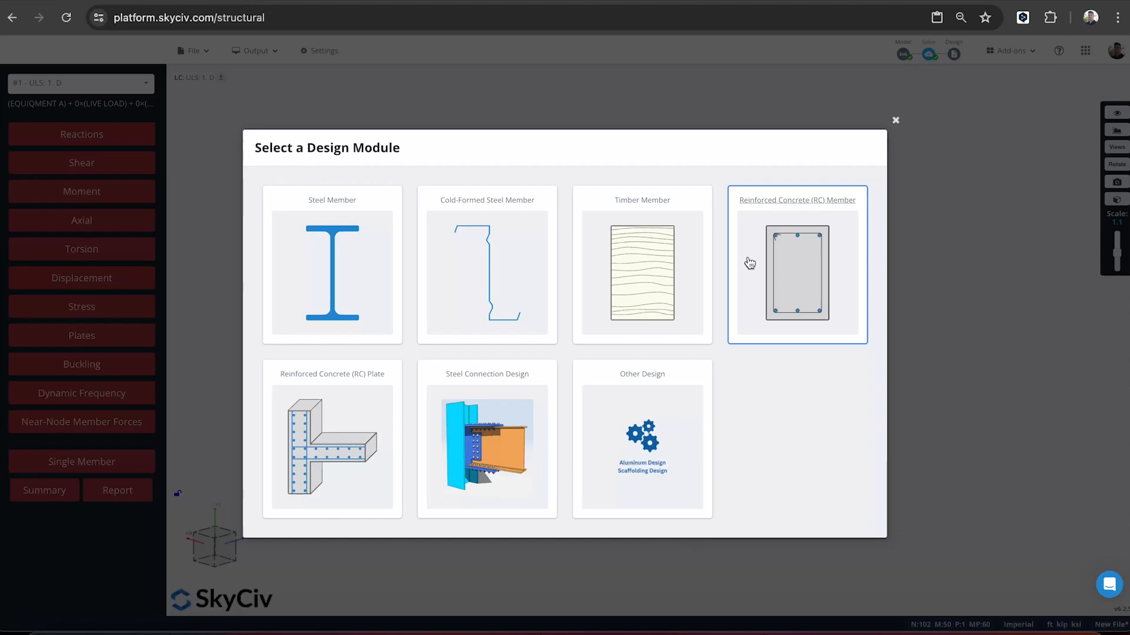
left_click(795, 252)
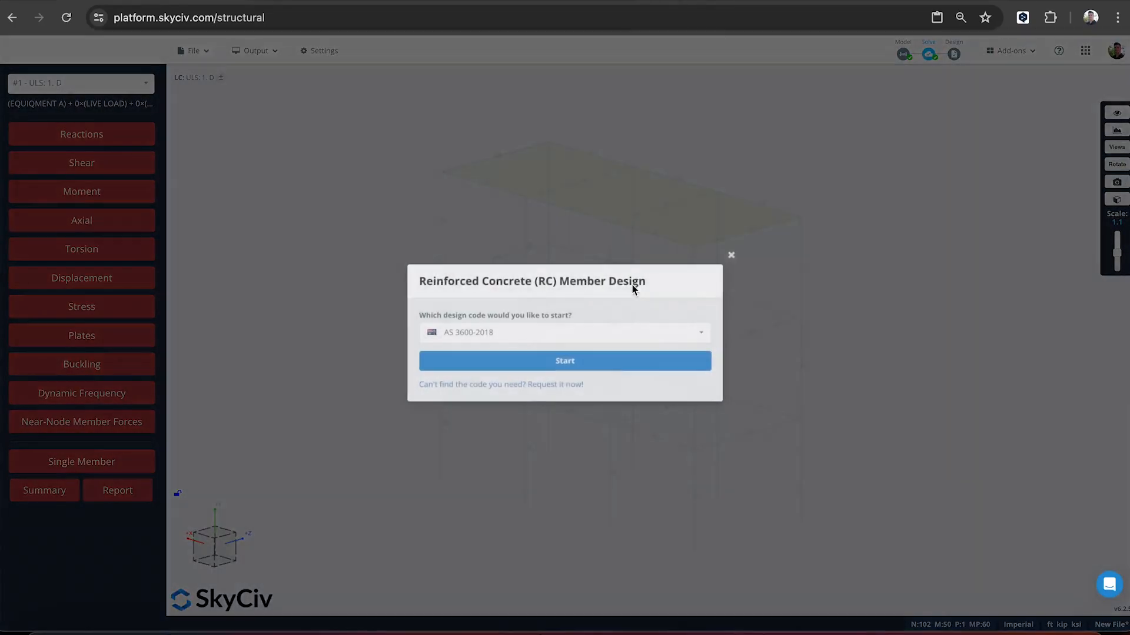
left_click(549, 340)
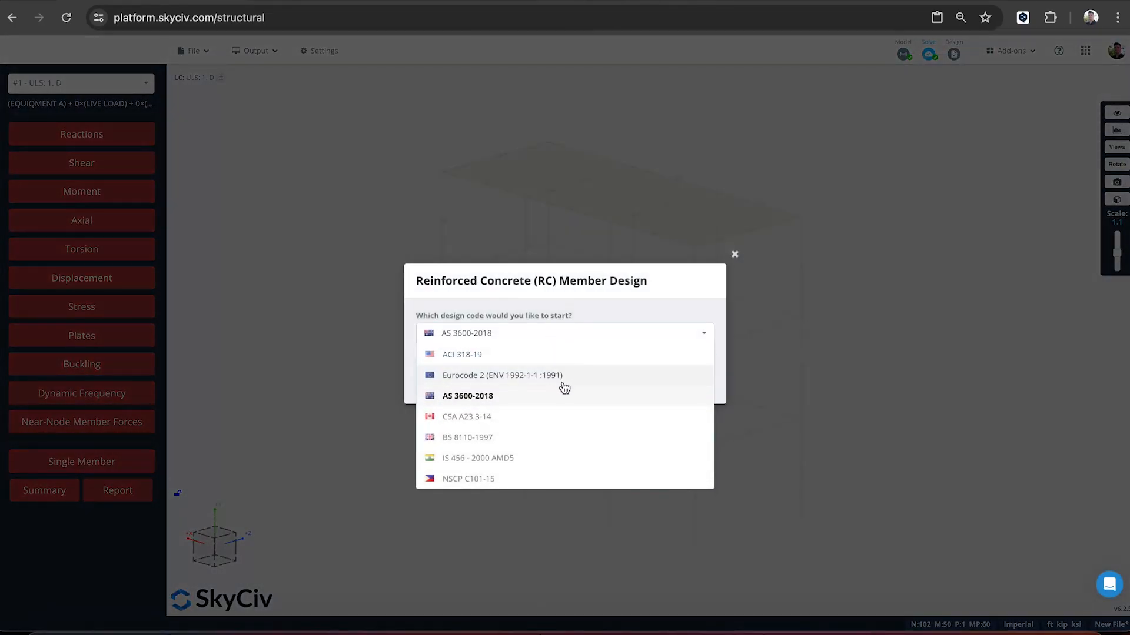
left_click(876, 196)
- Start a new Steel Member design for the frame using the AISC 360-16 ASD code
left_click(953, 54)
left_click(968, 73)
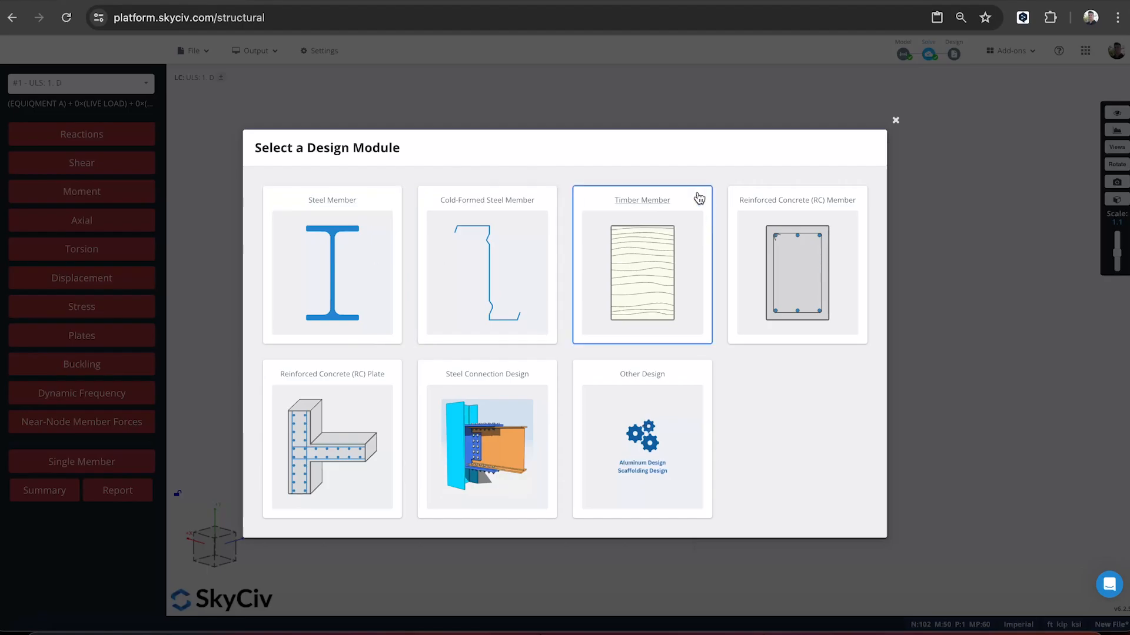
left_click(363, 283)
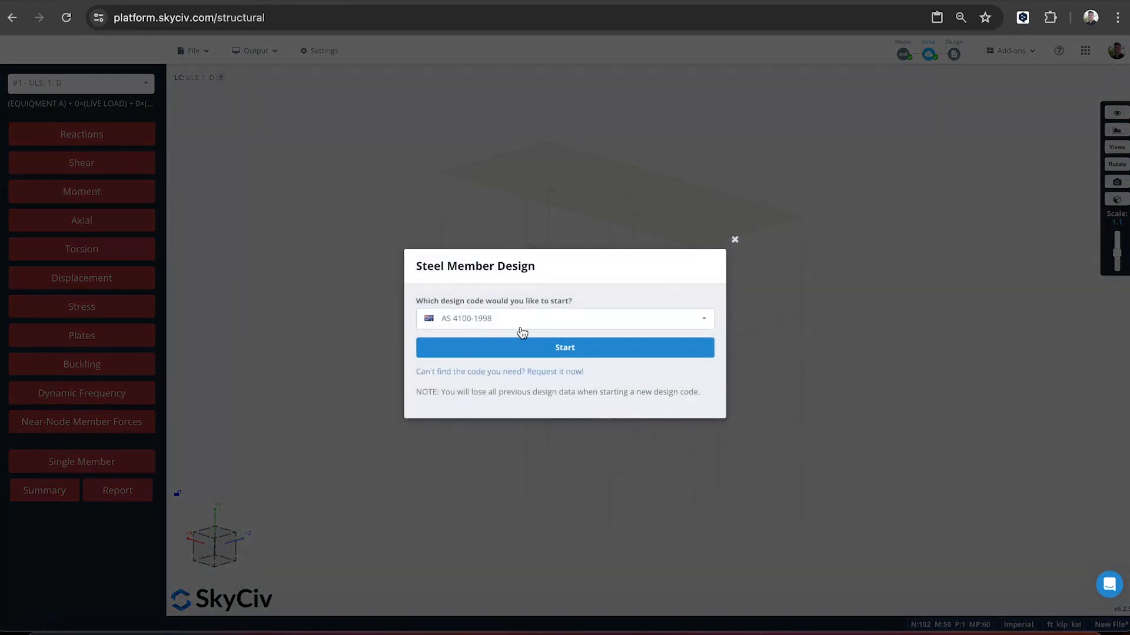
left_click(520, 324)
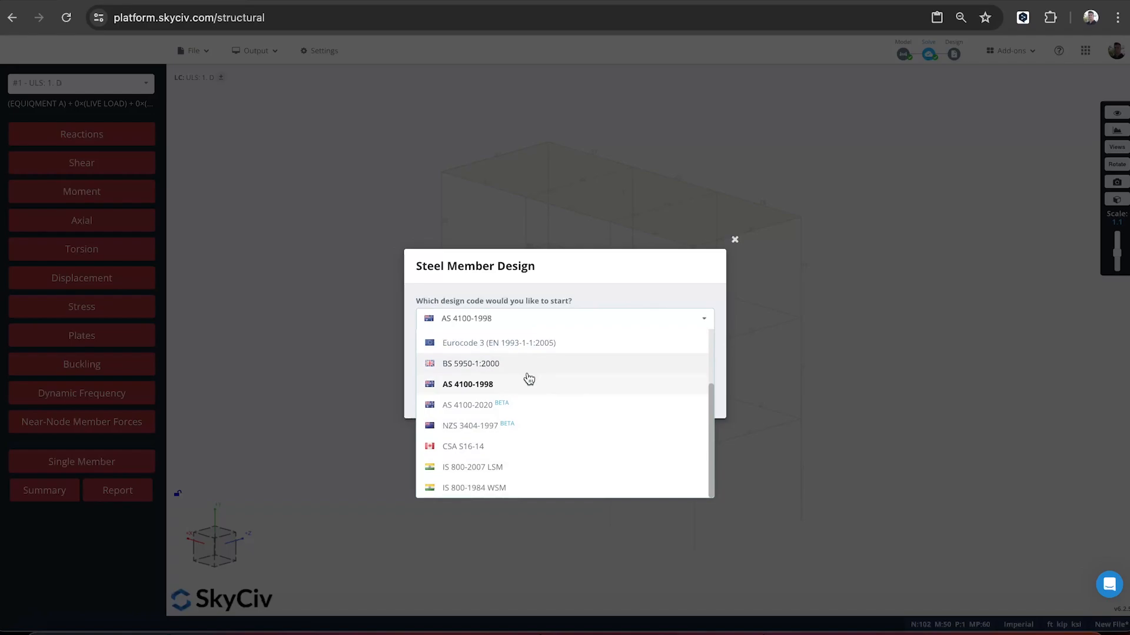
scroll(535, 383, "up", 2)
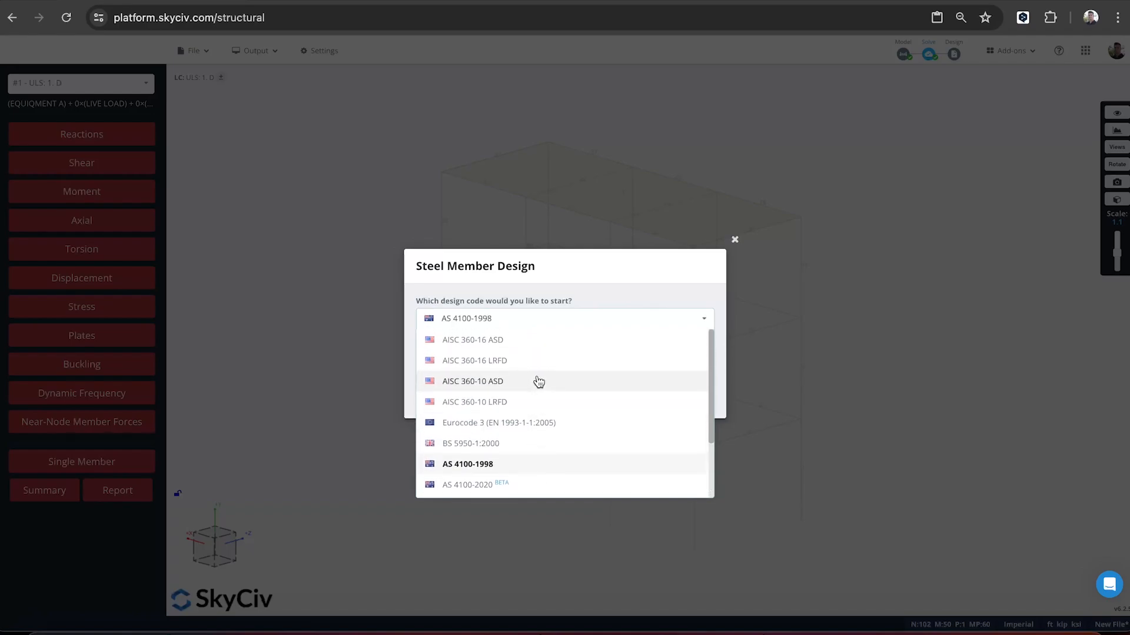
left_click(524, 347)
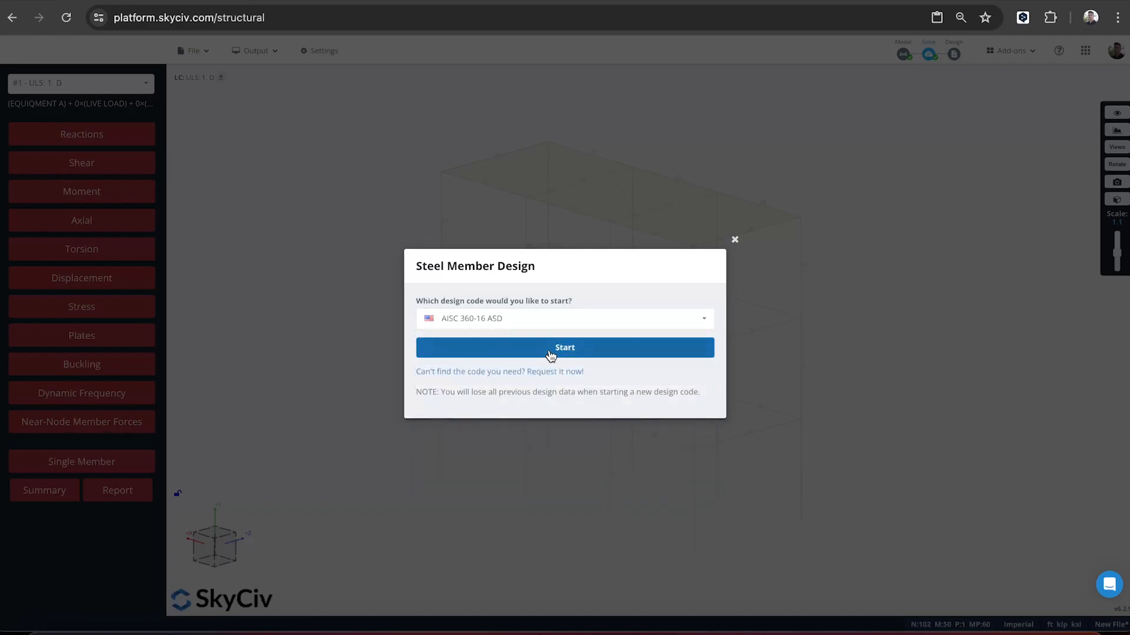
left_click(548, 351)
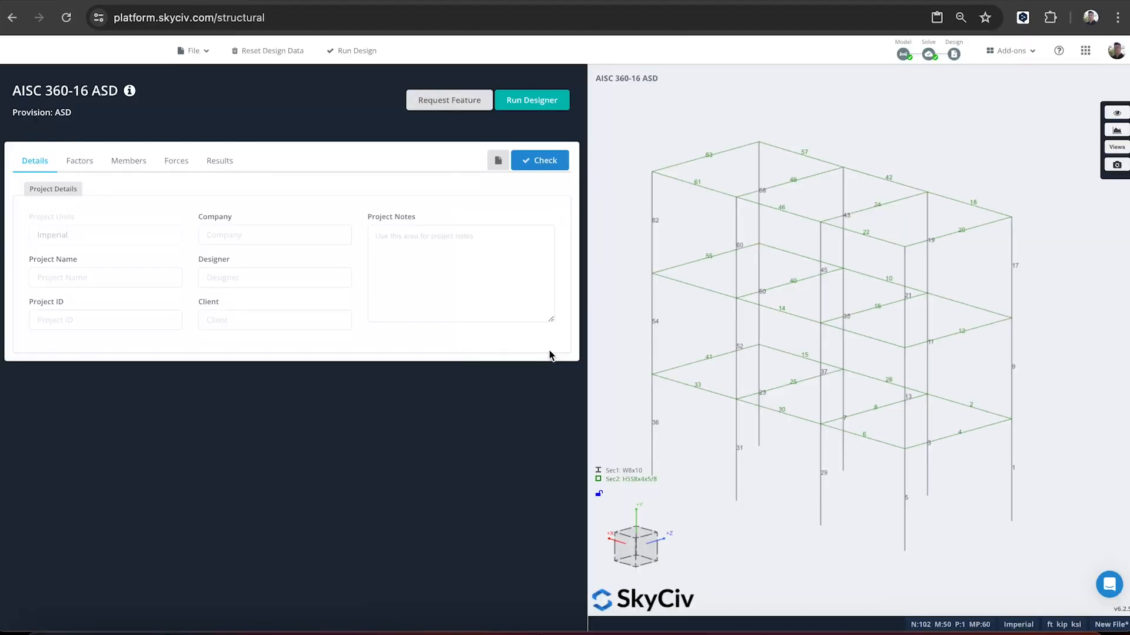
- Run the AISC 360-16 ASD check on all members and examine the design ratios on the frame
left_click(541, 169)
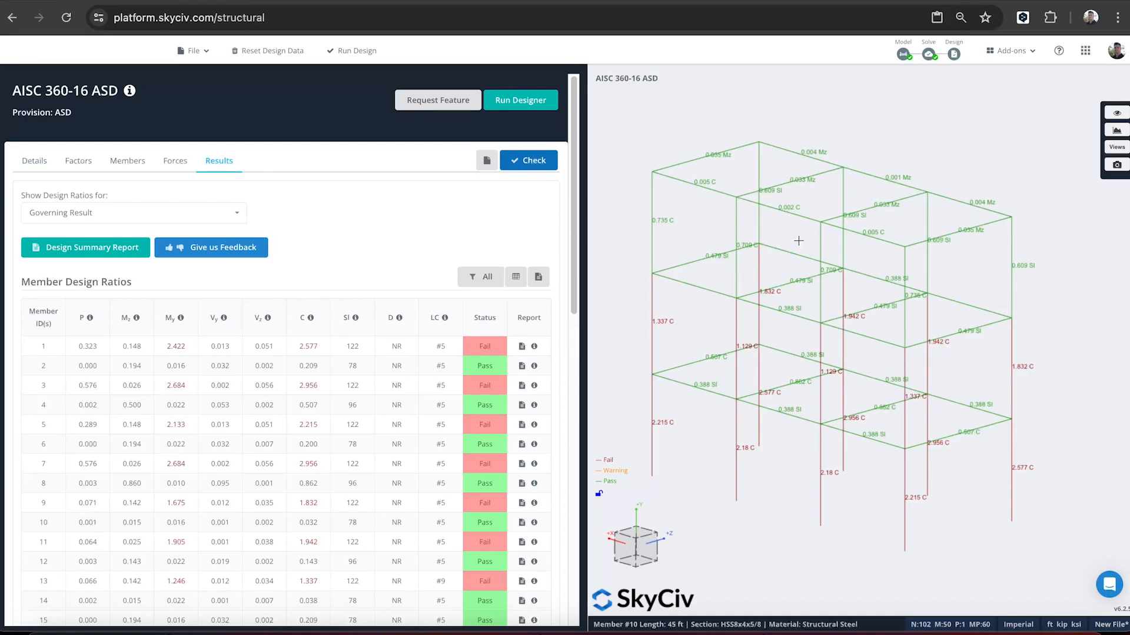
right_click_drag(913, 152, 860, 151)
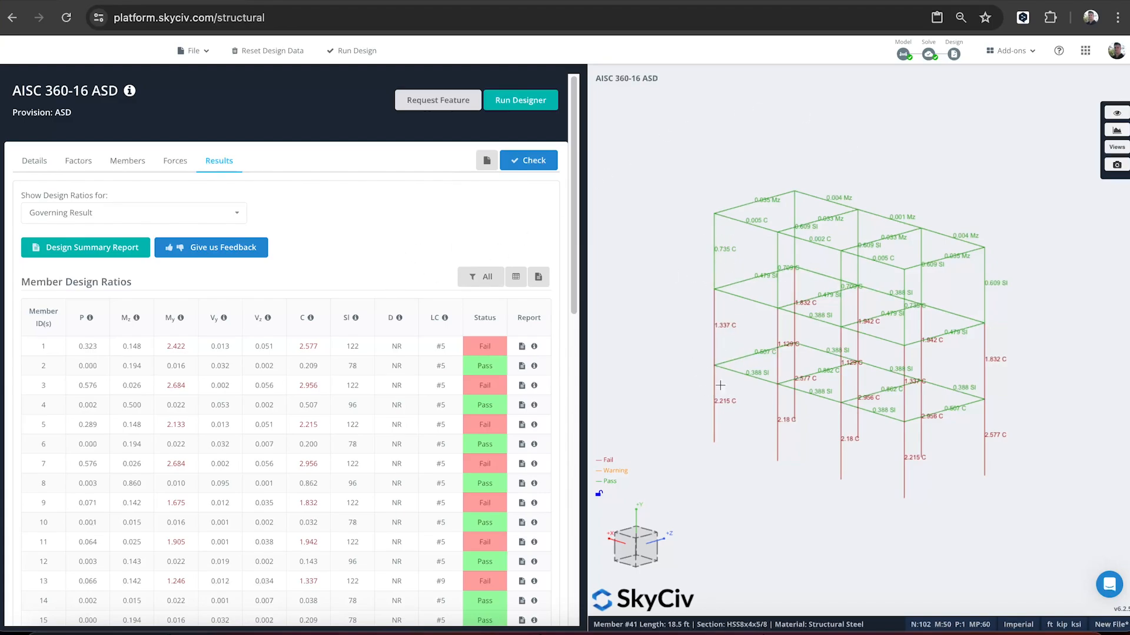
left_click_drag(1029, 346, 1016, 345)
scroll(262, 386, "down", 1)
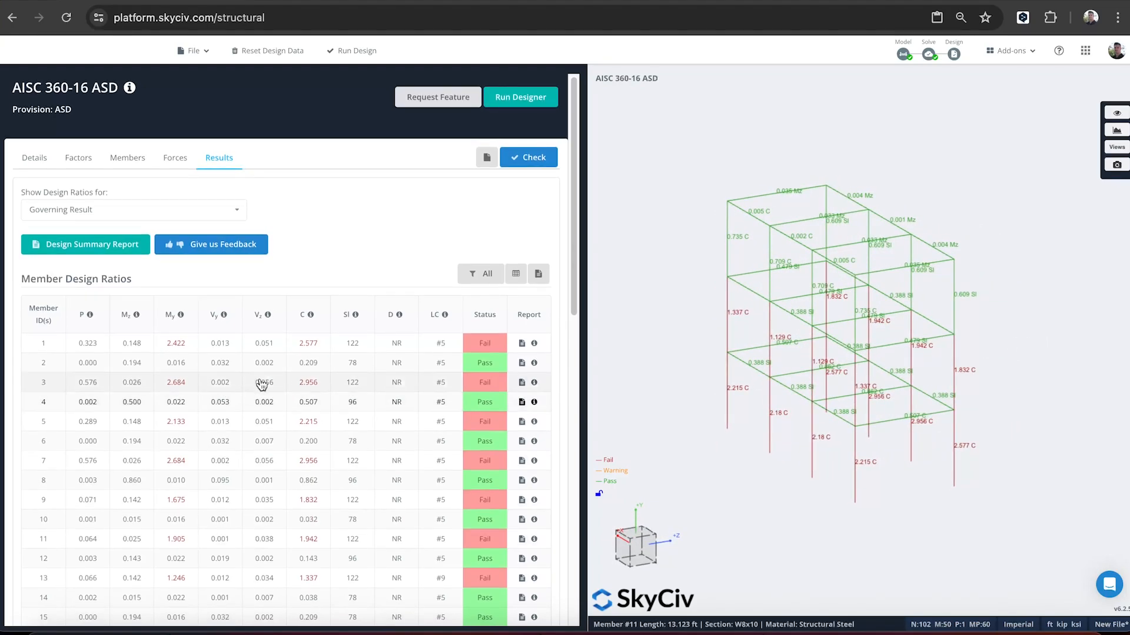
- Filter the member design ratios to Failed Members and read the explanation of ratio C
left_click(475, 275)
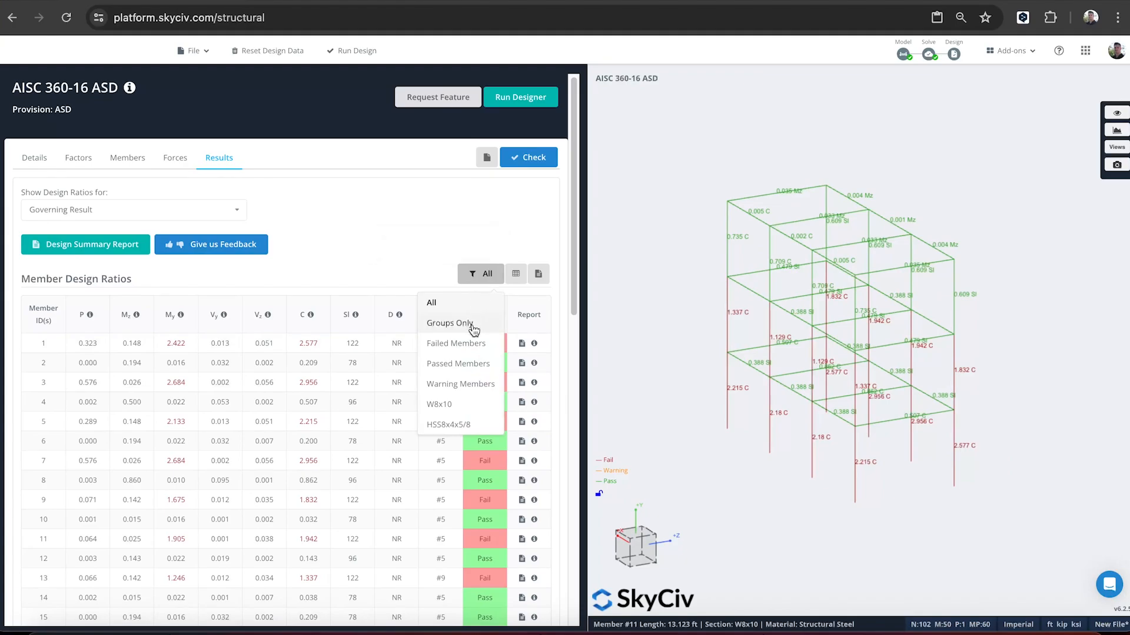
left_click(456, 343)
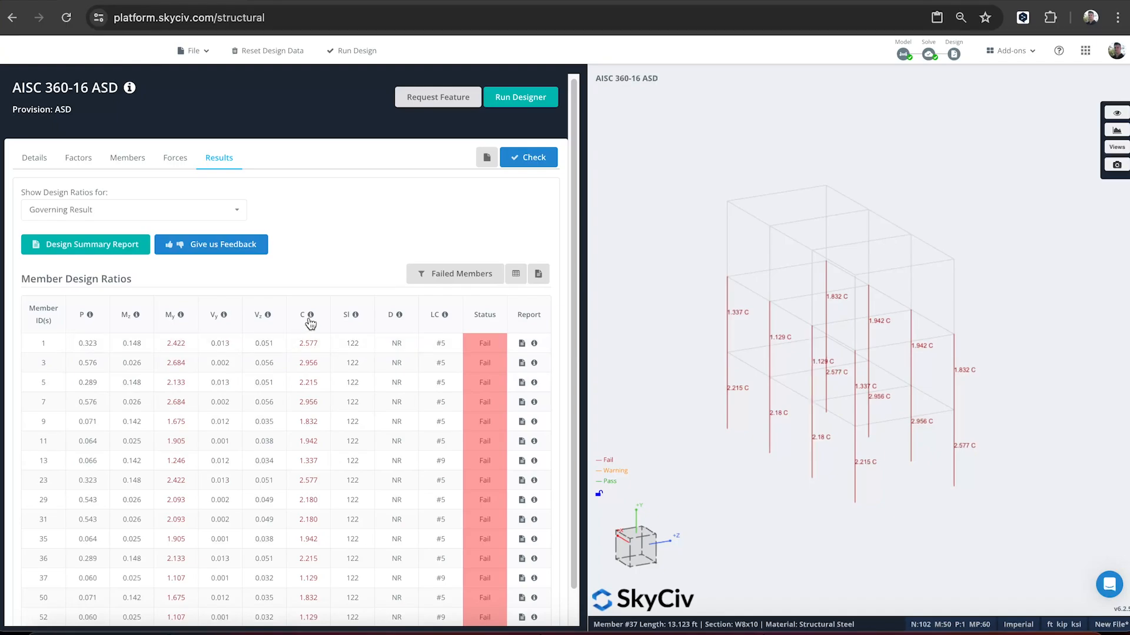
mouse_move(313, 319)
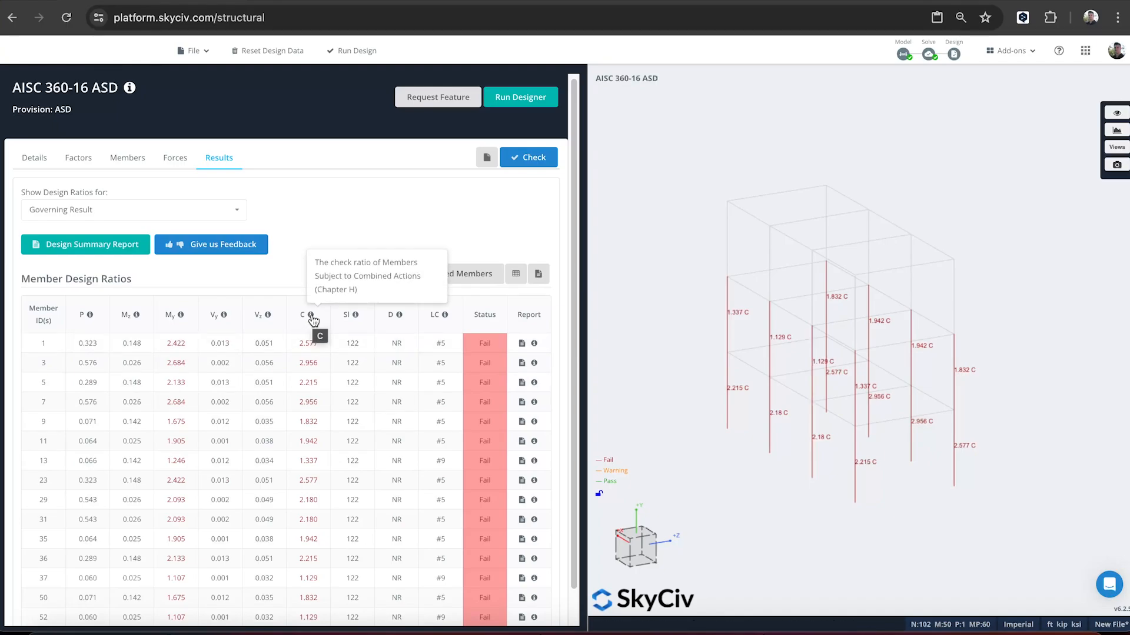
- Open the design report for member 1 and read its section properties, design forces, axial, flexural and shear strength checks
left_click(521, 343)
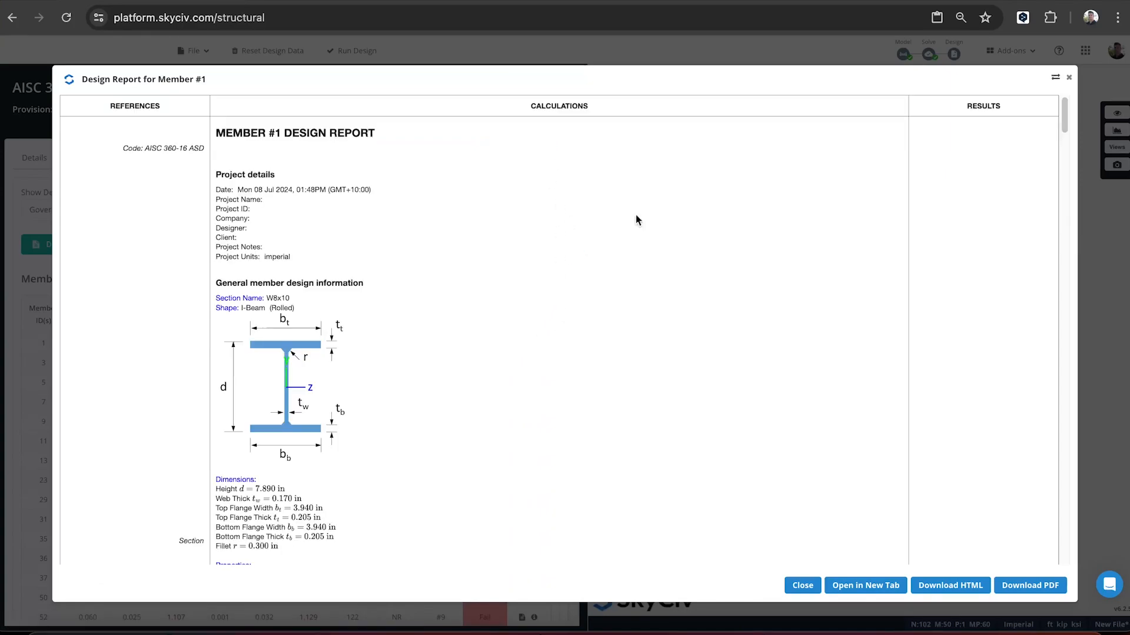
scroll(625, 222, "down", 15)
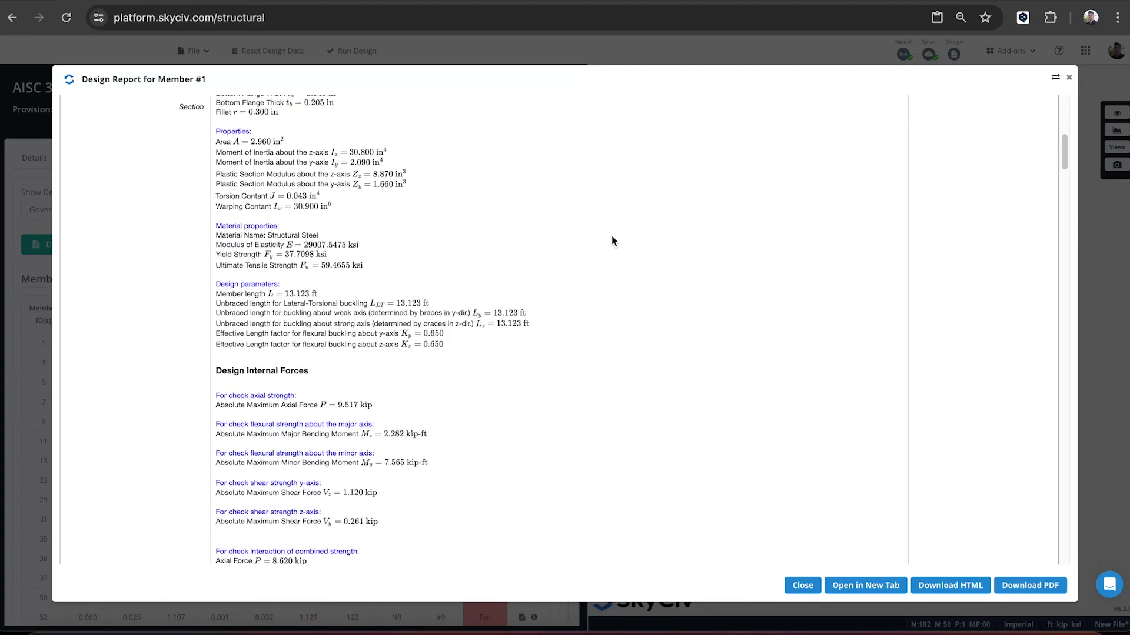
scroll(612, 235, "down", 5)
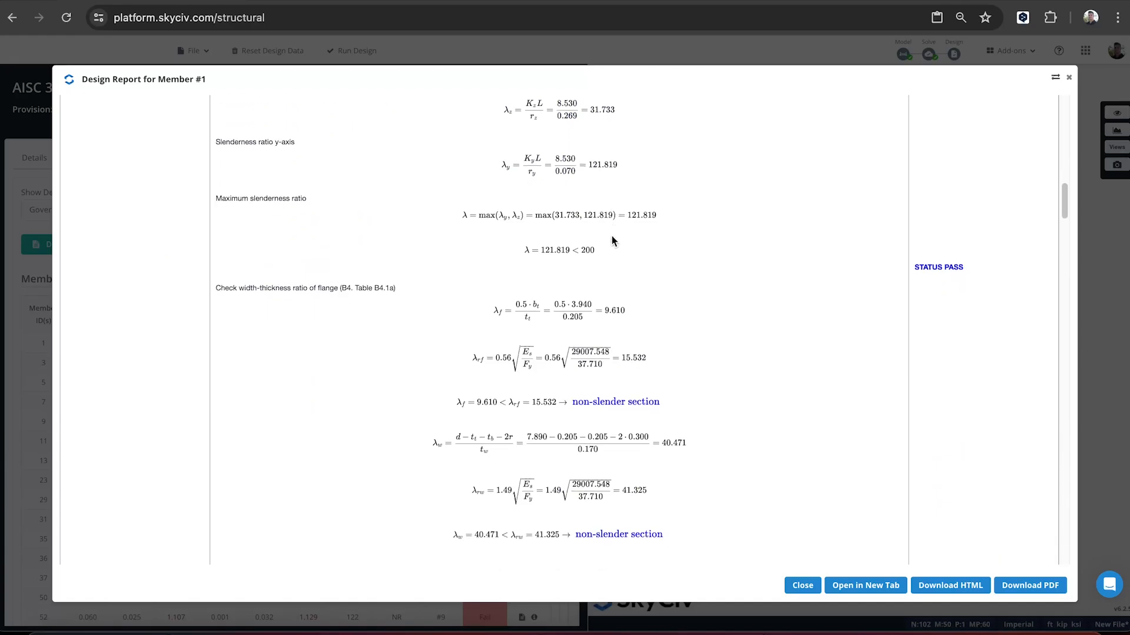
scroll(612, 235, "down", 2)
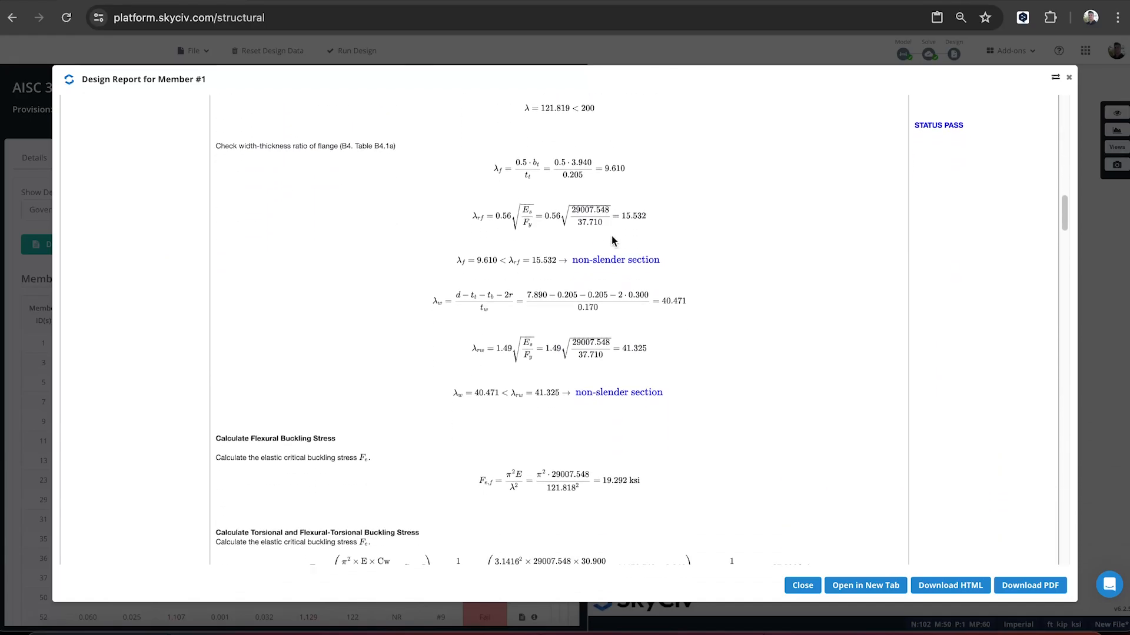
scroll(612, 241, "down", 9)
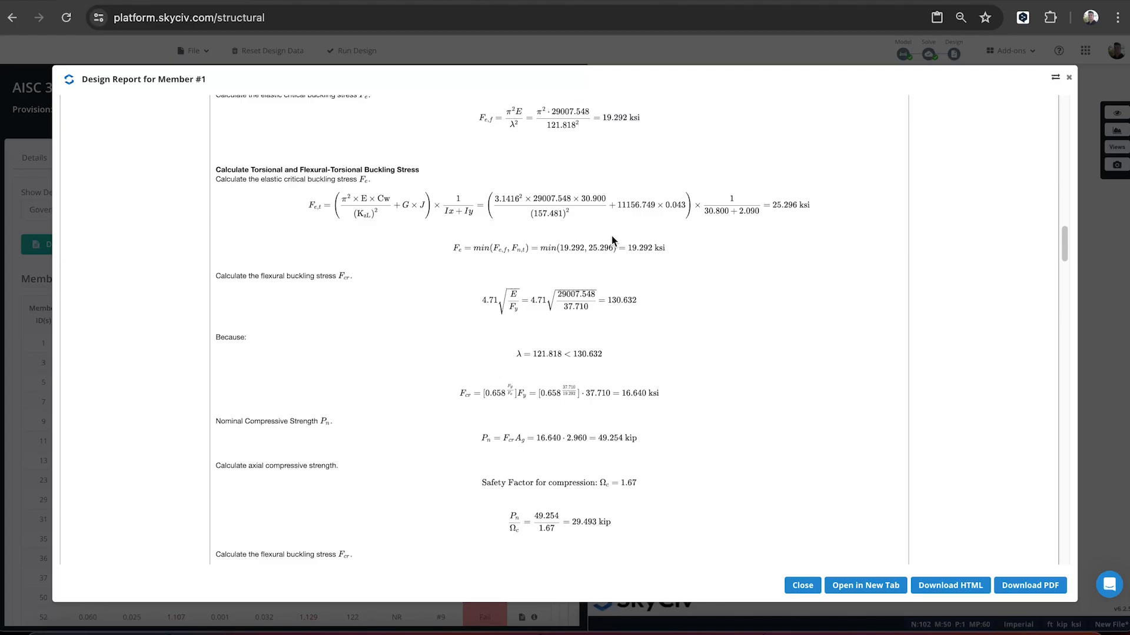
scroll(611, 235, "down", 6)
scroll(612, 241, "down", 1)
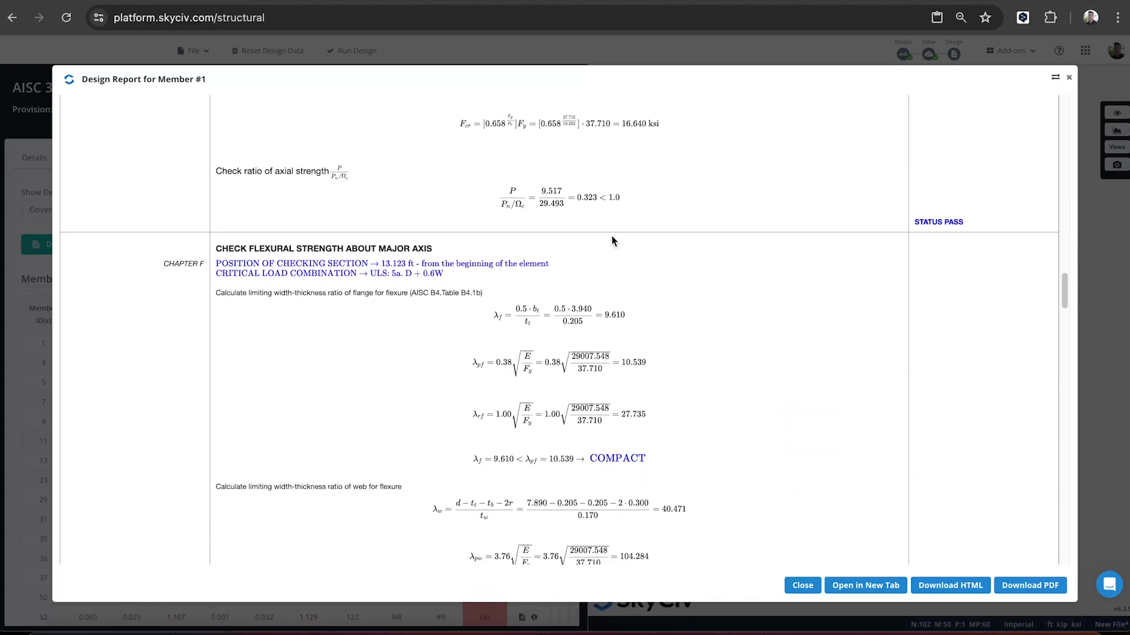
scroll(494, 276, "down", 4)
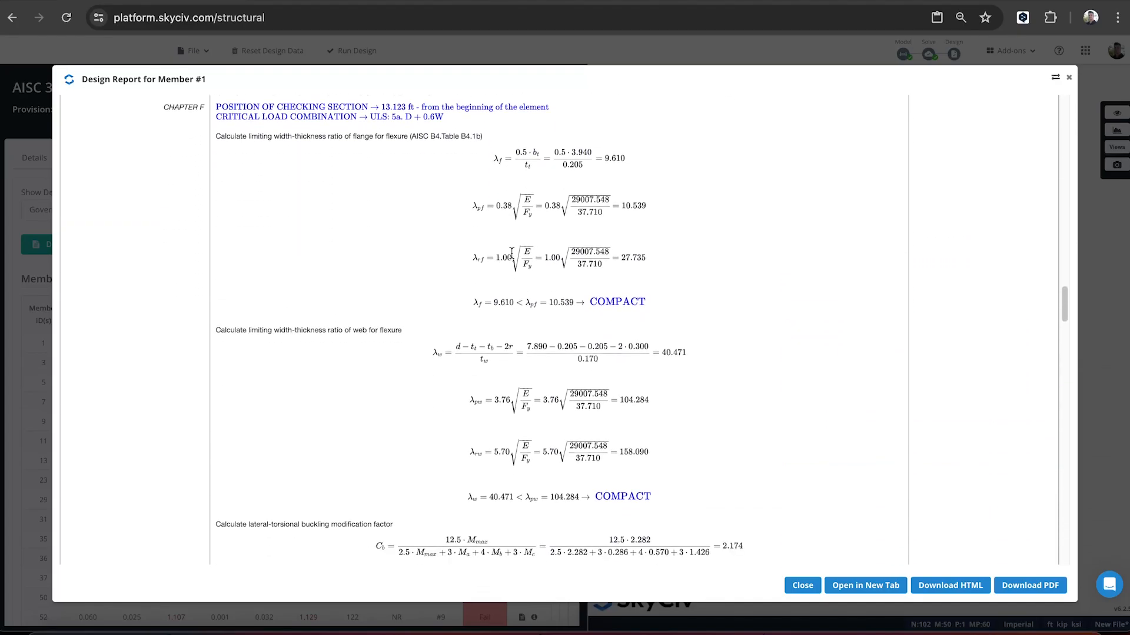
scroll(609, 293, "down", 15)
scroll(619, 297, "down", 20)
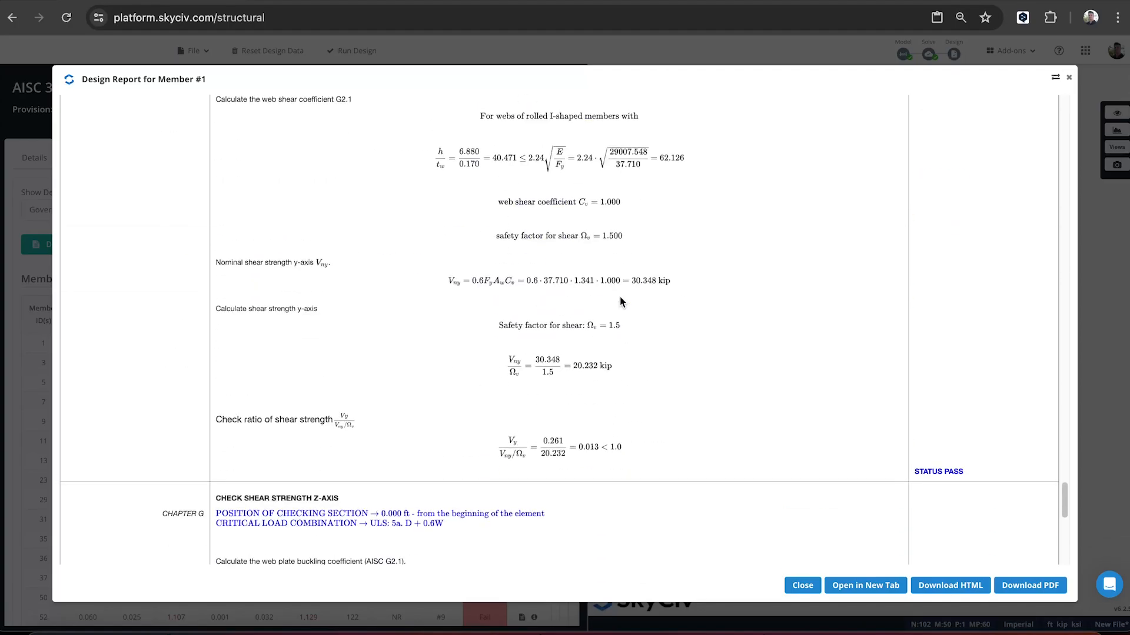
- Examine the flexural strength check about the minor axis in the member 1 report and close the report
scroll(623, 303, "up", 10)
scroll(633, 318, "up", 3)
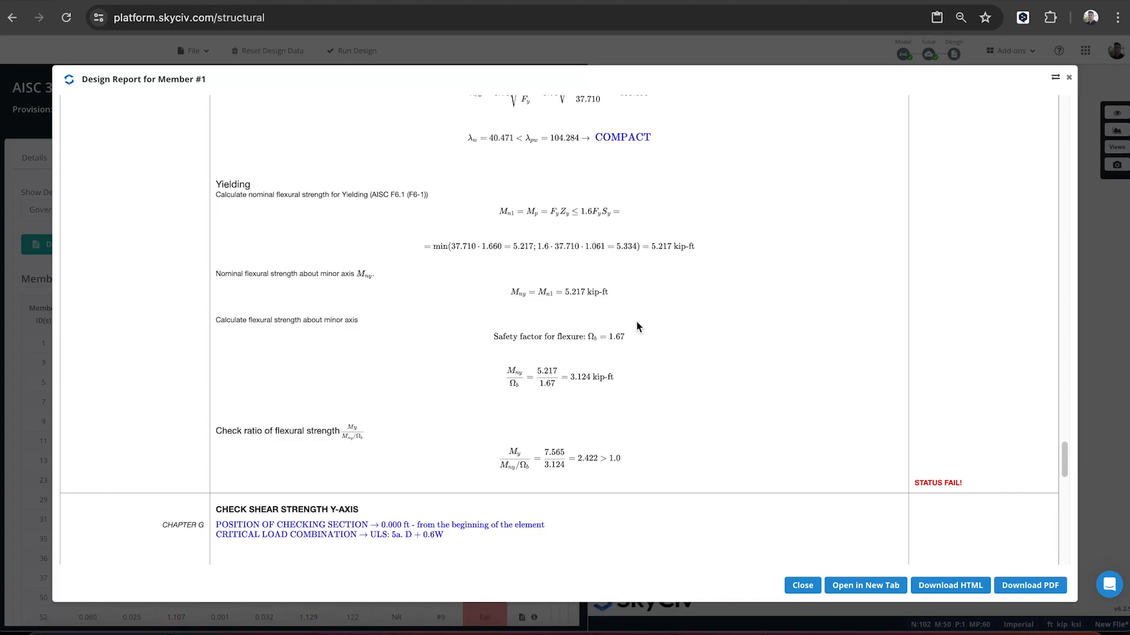
scroll(767, 353, "up", 3)
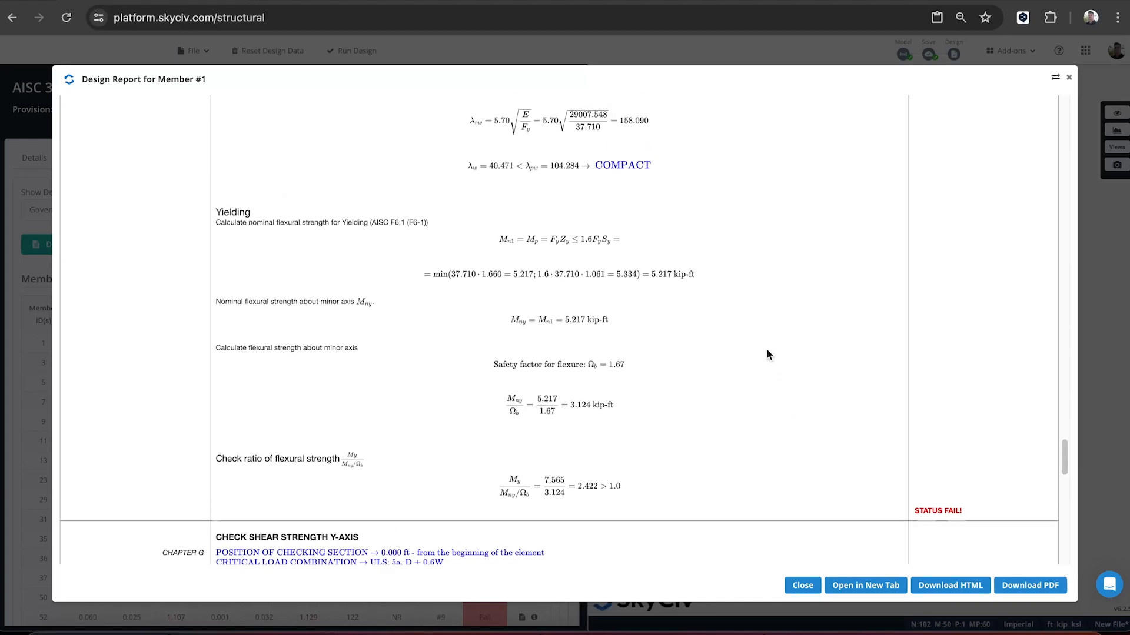
scroll(767, 350, "up", 10)
left_click(802, 585)
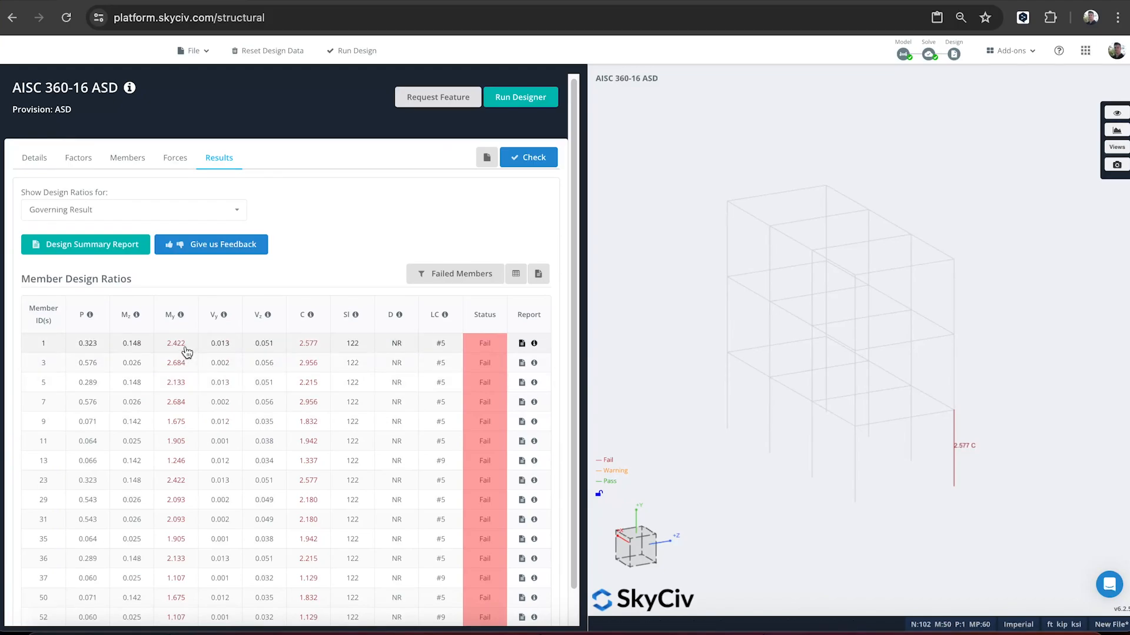
- Switch the member design ratios filter from failed members back to All
mouse_move(180, 321)
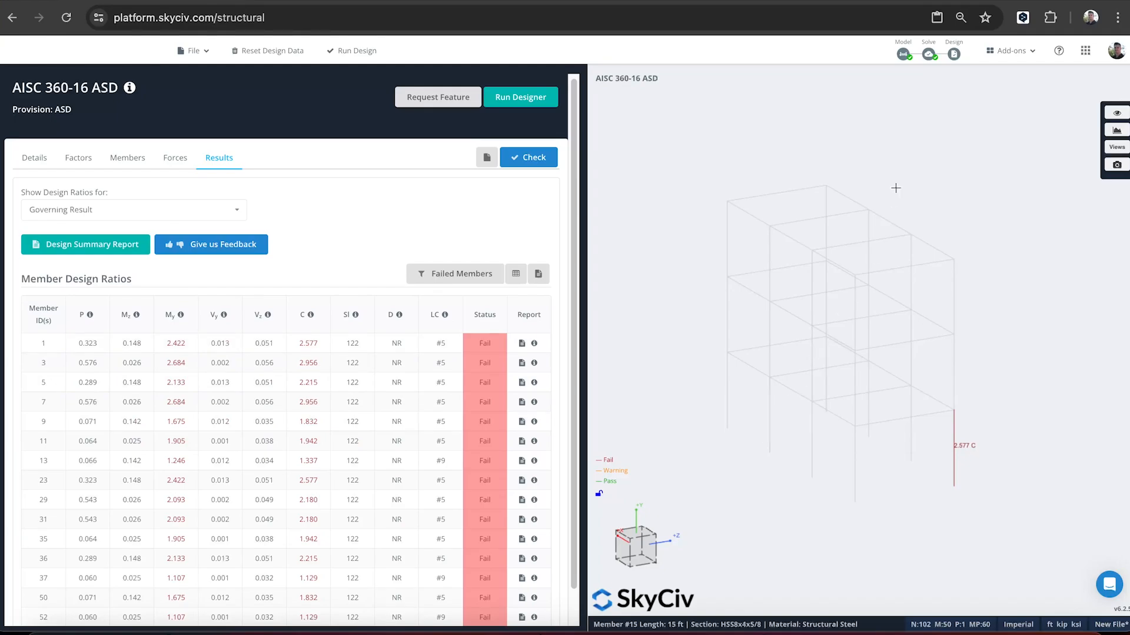
left_click(934, 56)
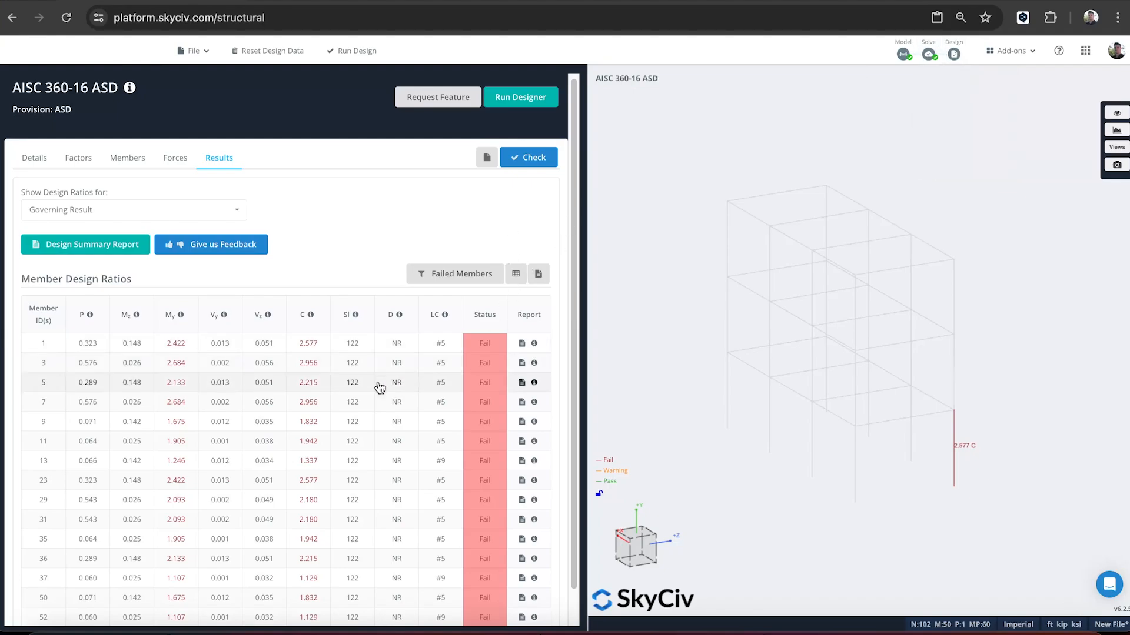
scroll(371, 341, "down", 1)
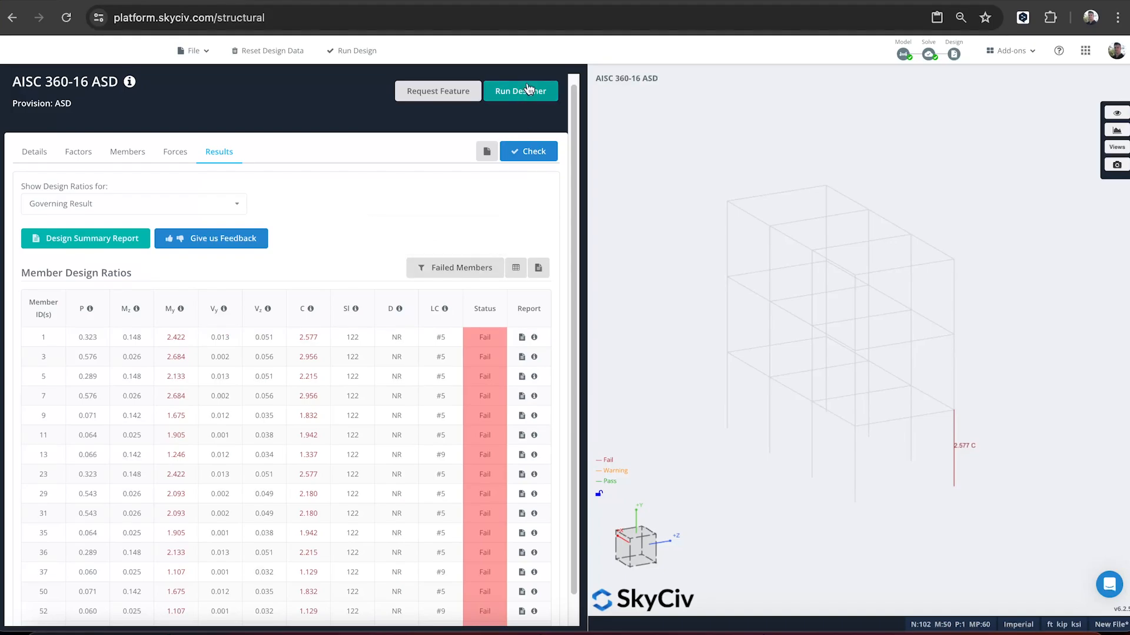
left_click(482, 267)
left_click(455, 297)
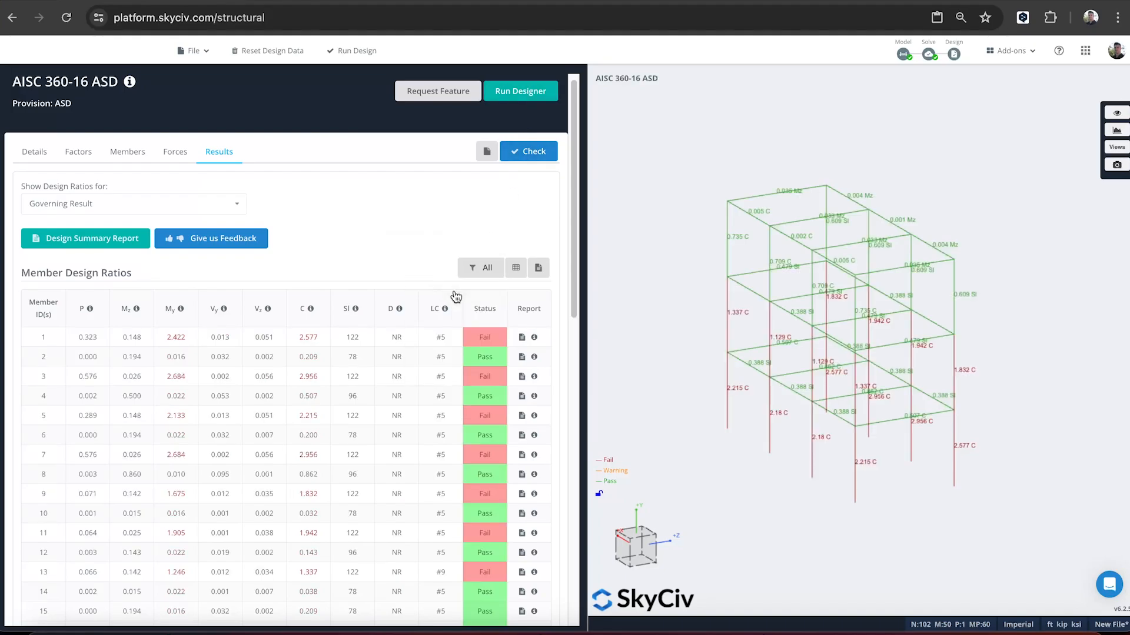
- Open the designer settings and limit the candidate sections to a section height between 8 and 12 in
left_click(521, 99)
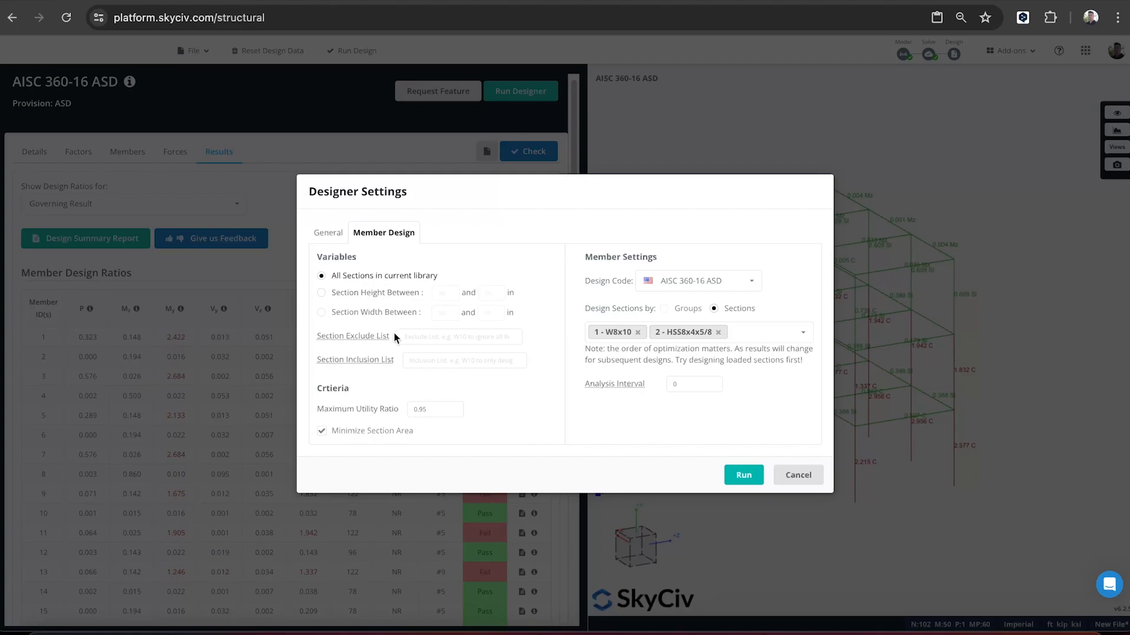
left_click(393, 299)
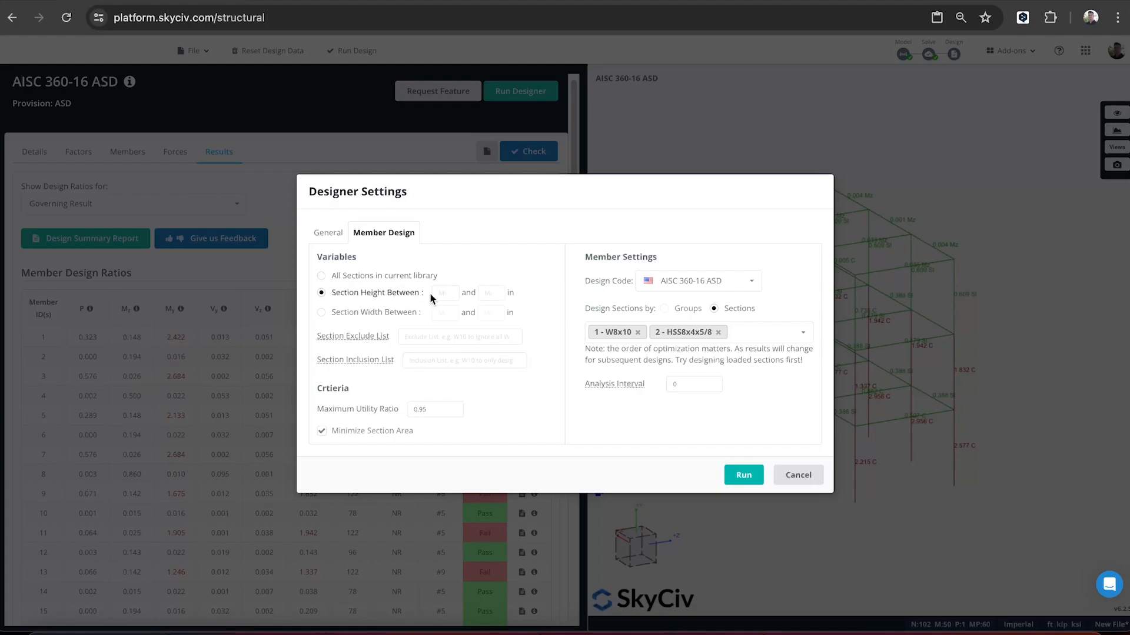
left_click(440, 292)
type("8")
left_click(485, 295)
type("12")
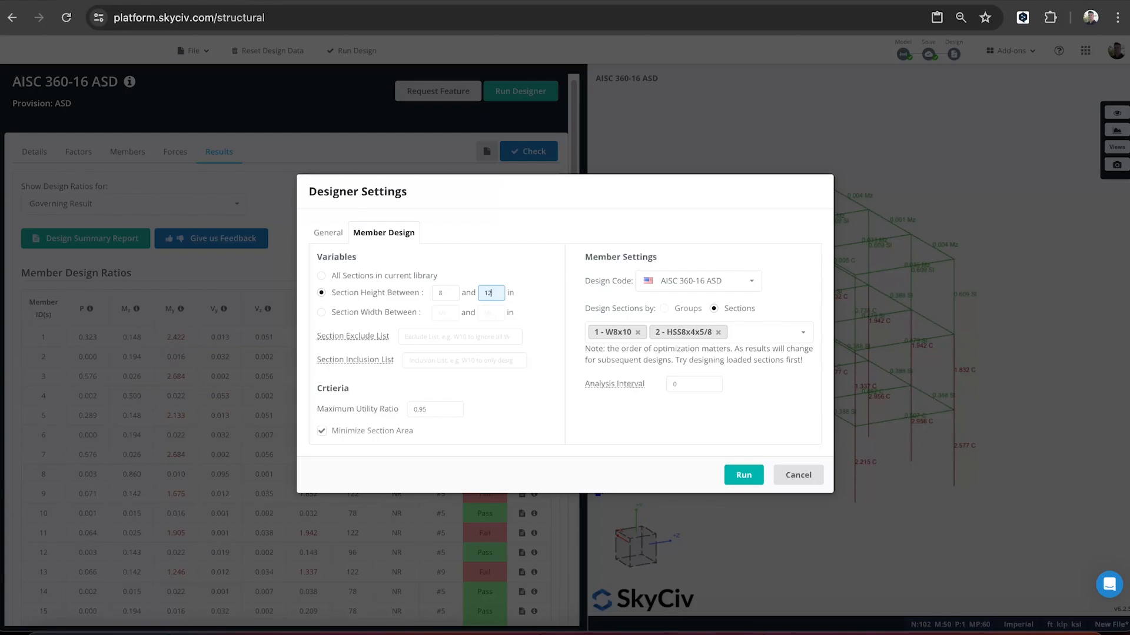
- Try an Analysis Interval of 2 in the designer settings
left_click(627, 423)
left_click(683, 384)
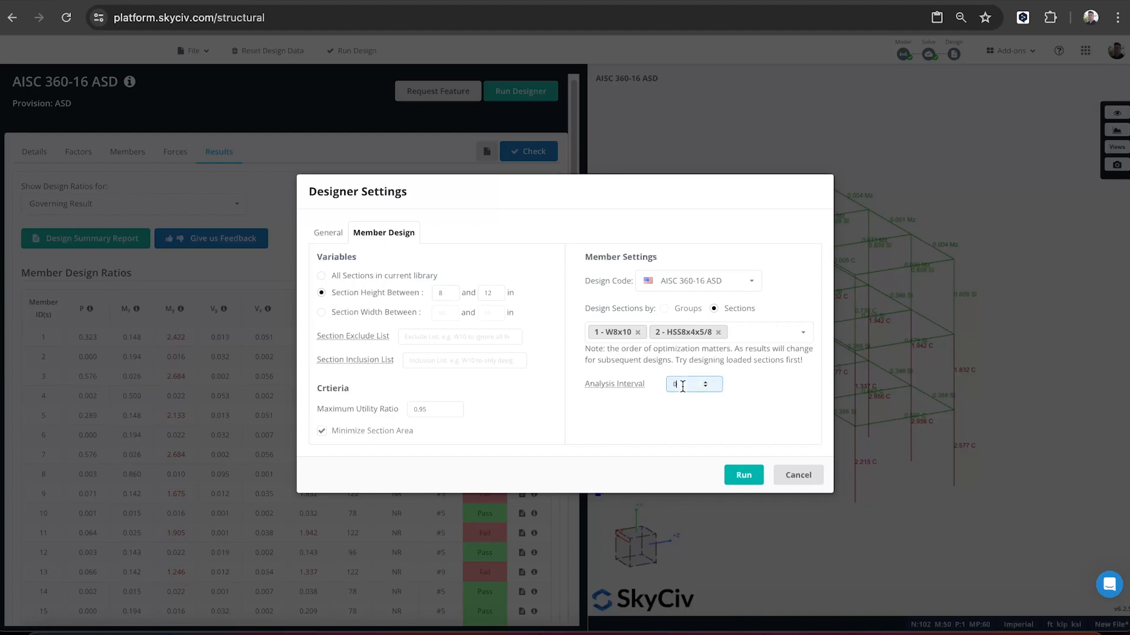
key("BackSpace")
type("2")
mouse_move(624, 389)
- Remove HSS8x4x5/8 from the sections to design, run the designer for W8x10 only and open its results
left_click(718, 332)
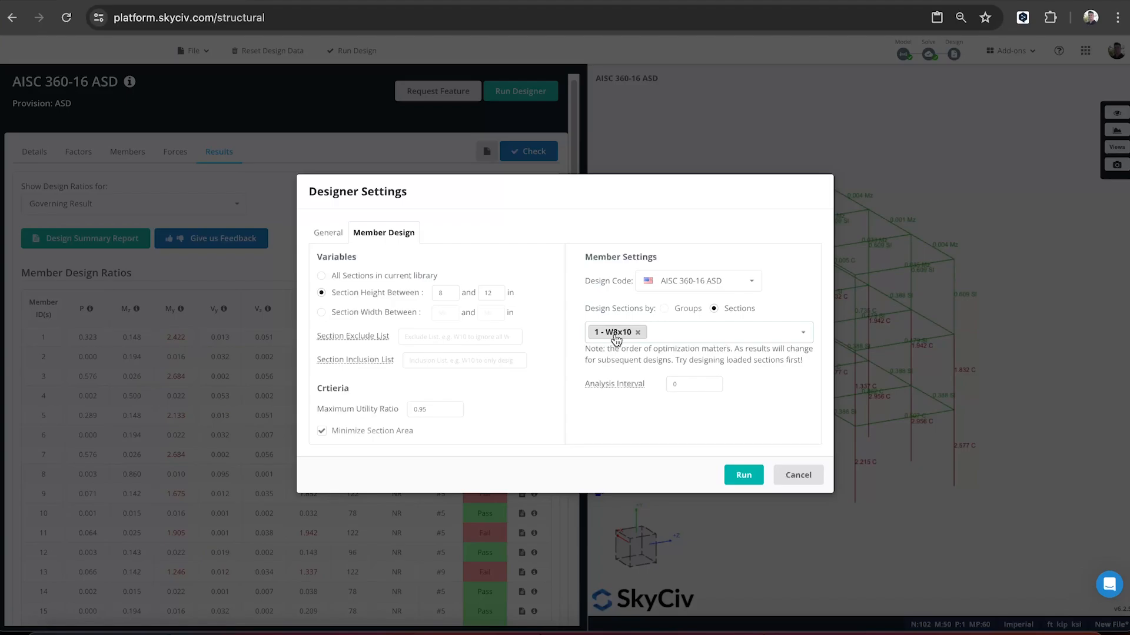
left_click(744, 475)
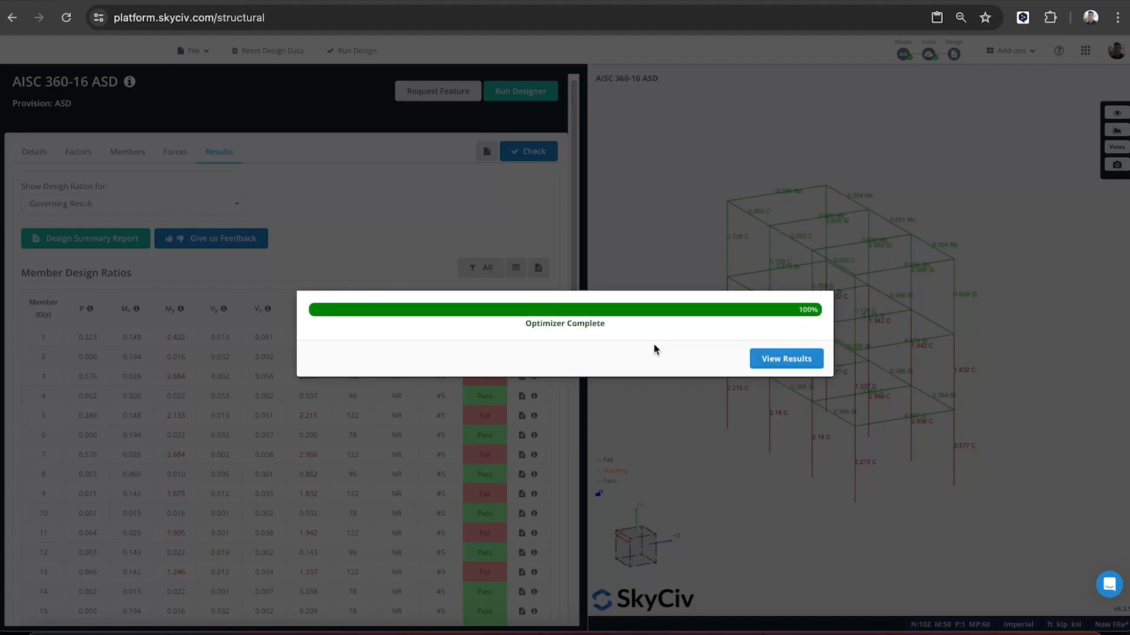
left_click(810, 361)
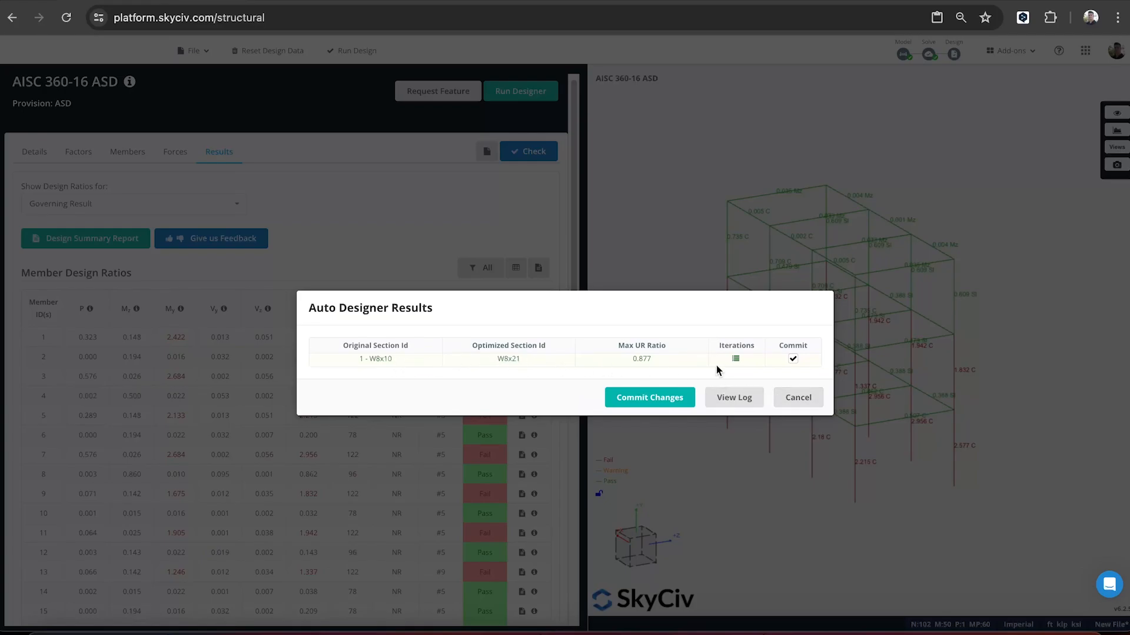
- Review the optimization iterations for W8x10, commit the change to W8x21 and re-solve the model
left_click(736, 359)
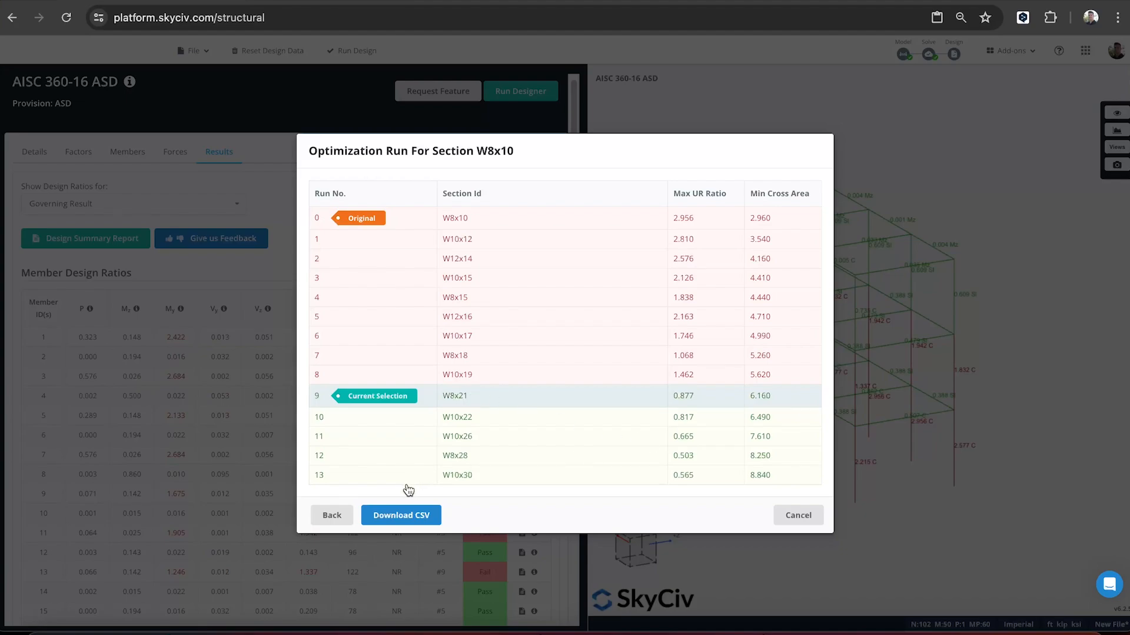
left_click(325, 519)
left_click(638, 382)
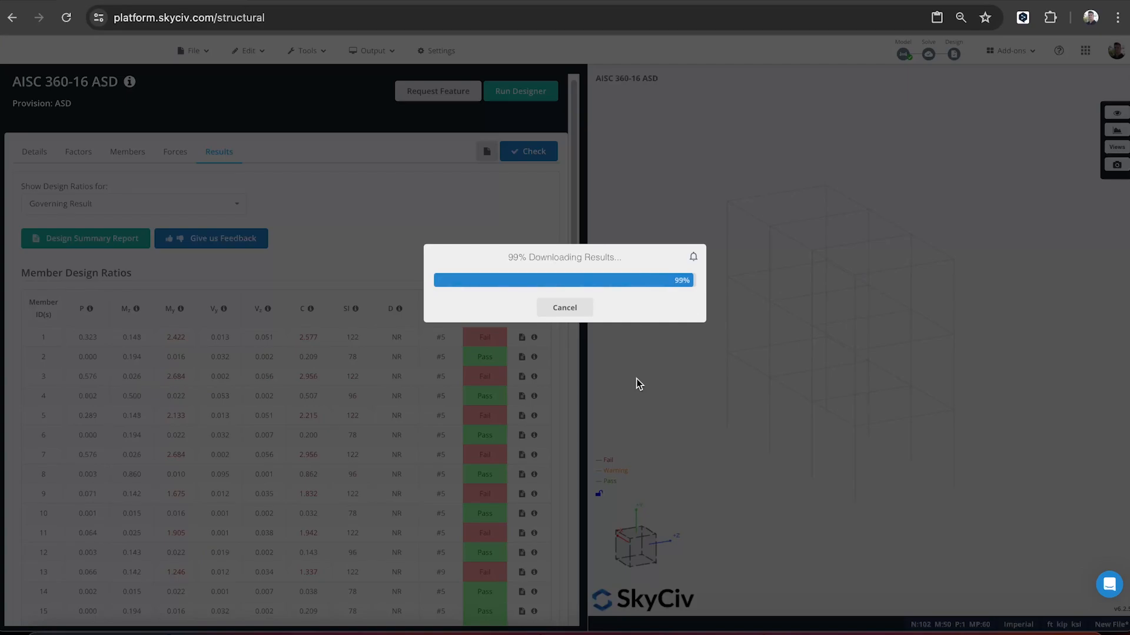
left_click(577, 320)
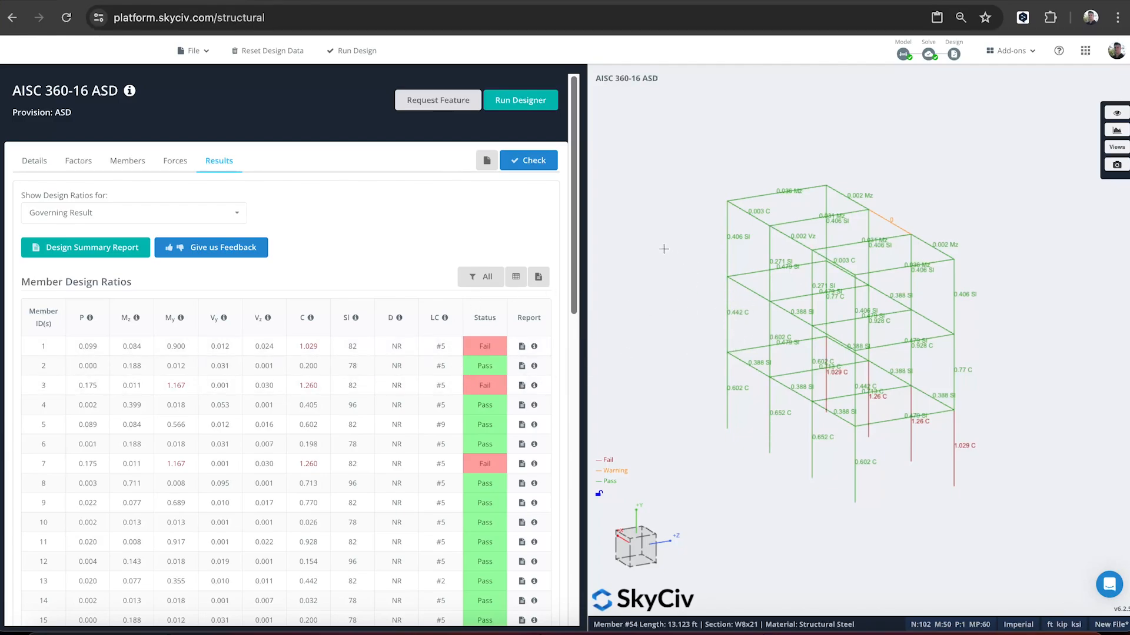
- Run the designer again on the W8x21 section, commit the change to W8x28 and re-solve the model
mouse_move(998, 385)
left_mouse_down()
mouse_move(1016, 346)
mouse_move(1008, 389)
left_mouse_up()
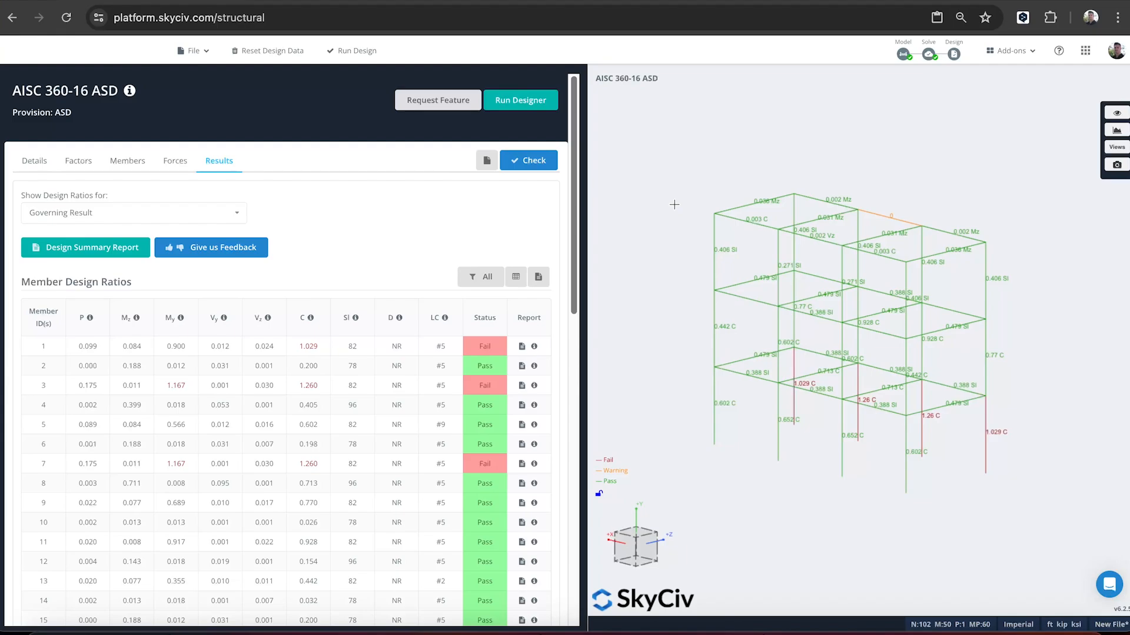
left_click(520, 100)
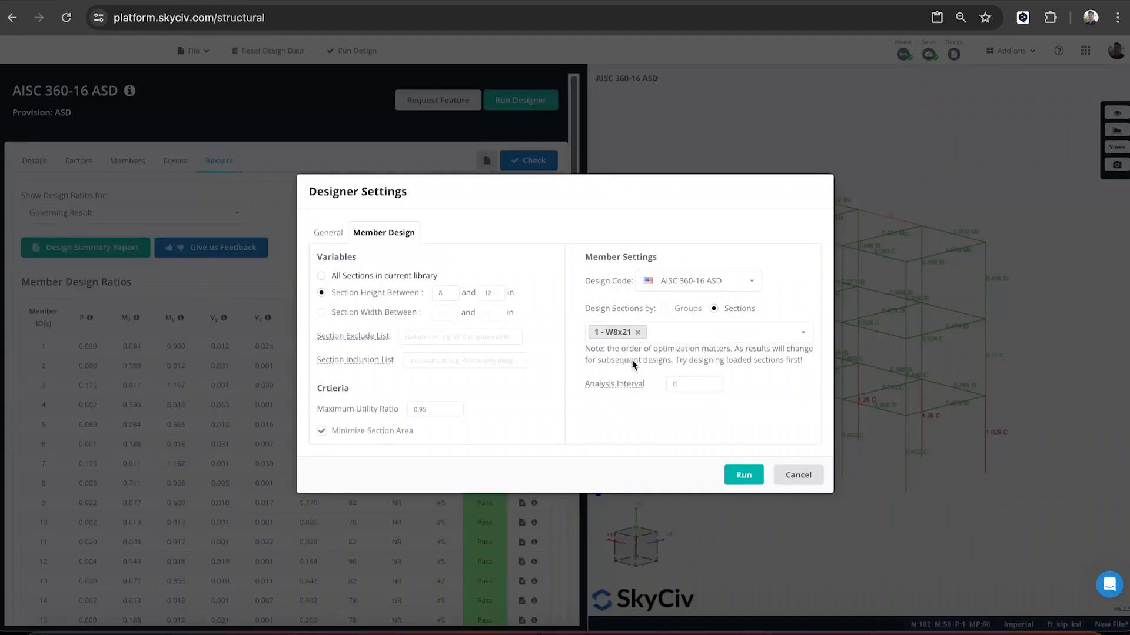
left_click(674, 386)
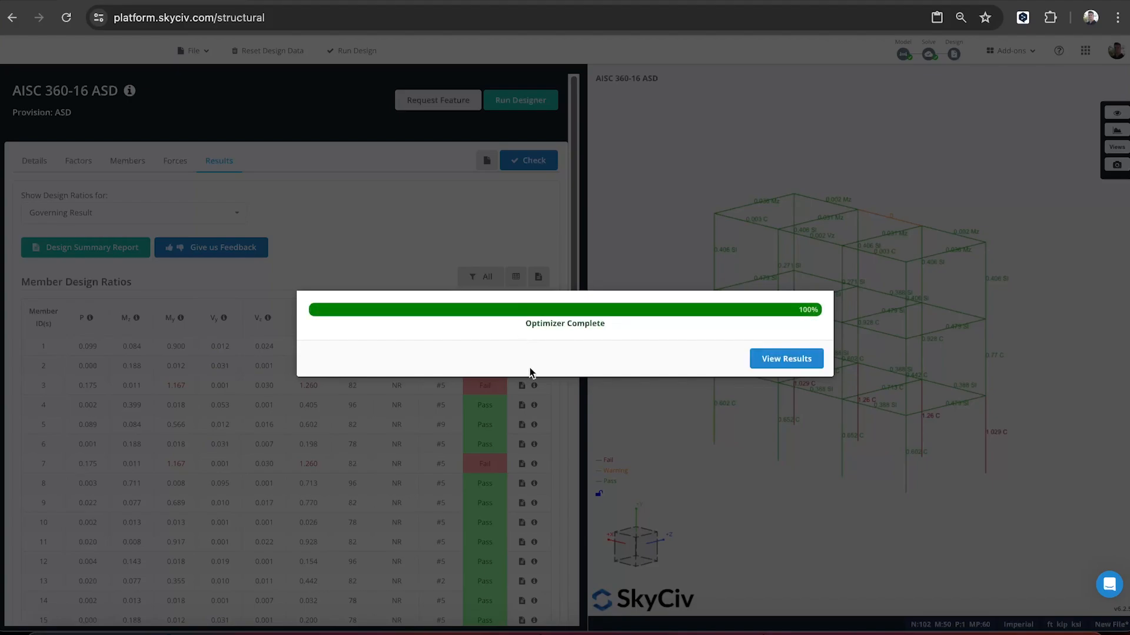
left_click(787, 360)
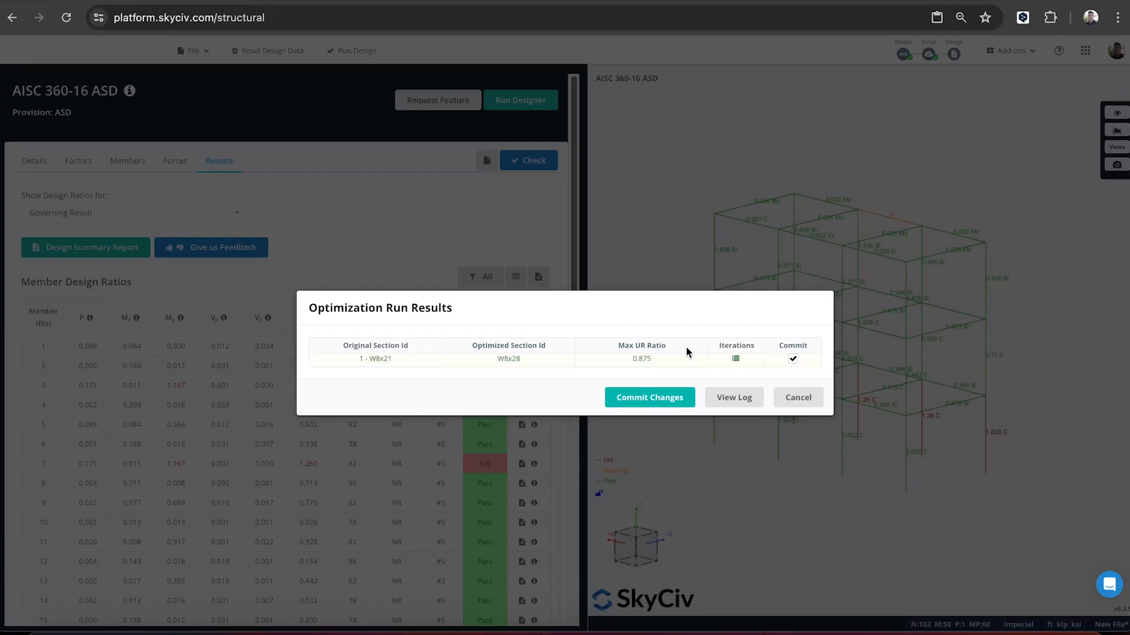
left_click(645, 400)
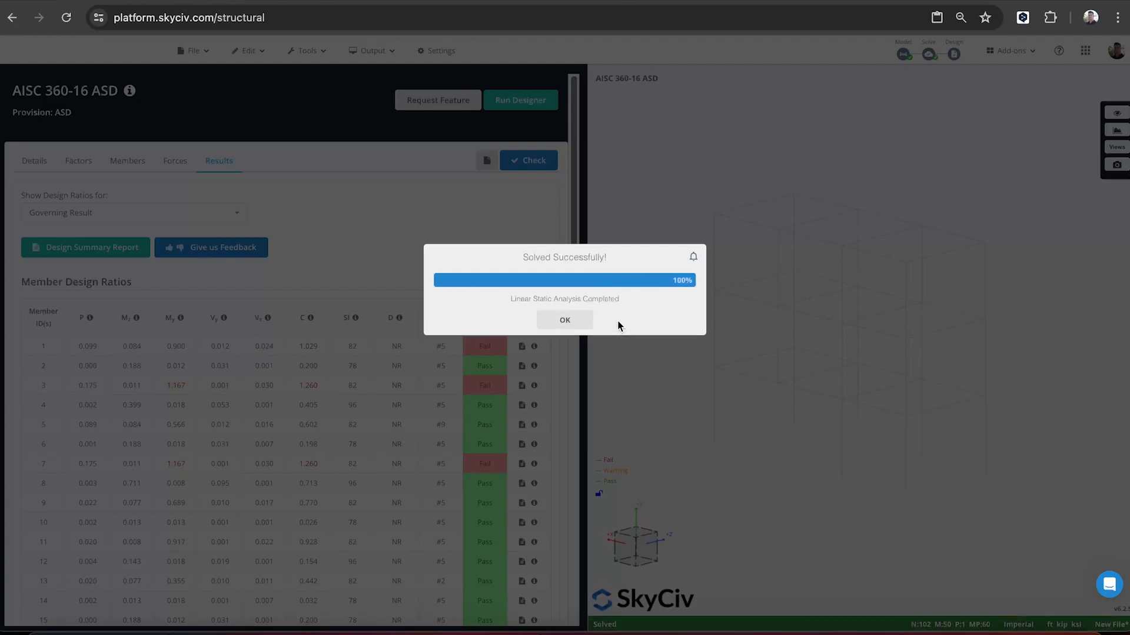
left_click(583, 327)
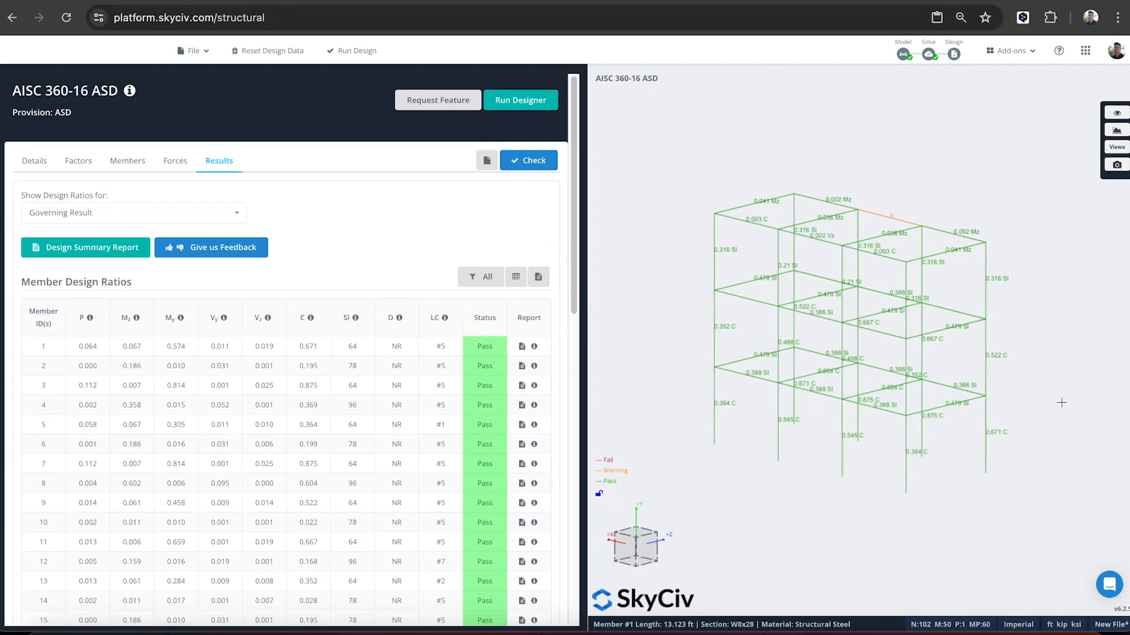
- Examine the updated design ratios on the frame and in the table, and check the I-beam section listed for the design members
left_click_drag(1062, 407, 1048, 408)
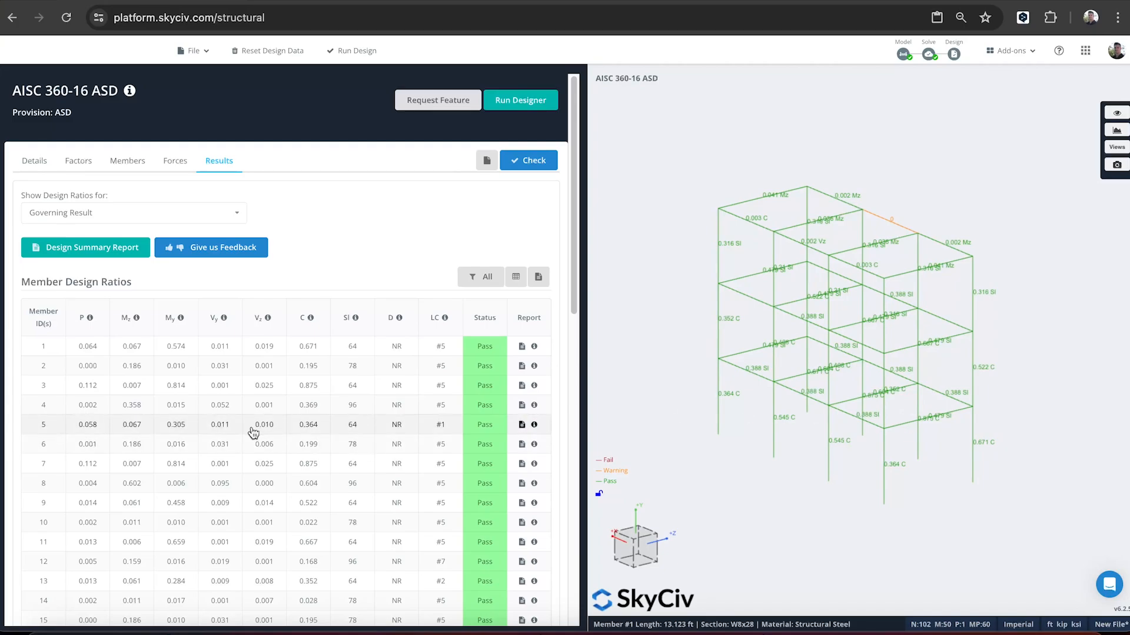
scroll(306, 423, "down", 10)
scroll(207, 281, "up", 12)
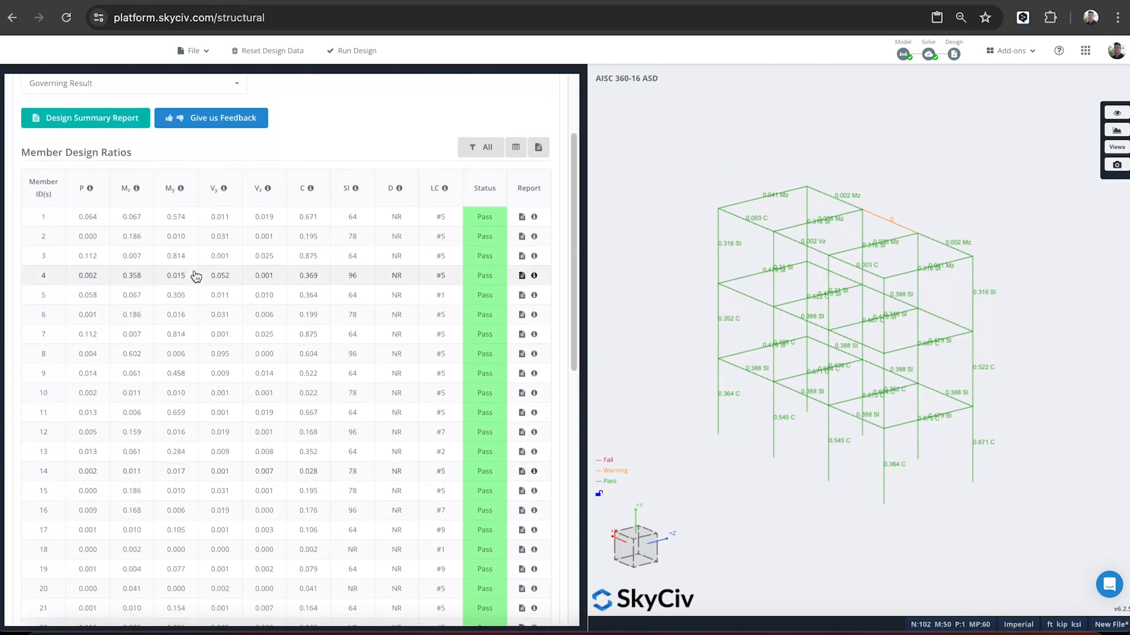
left_click(127, 160)
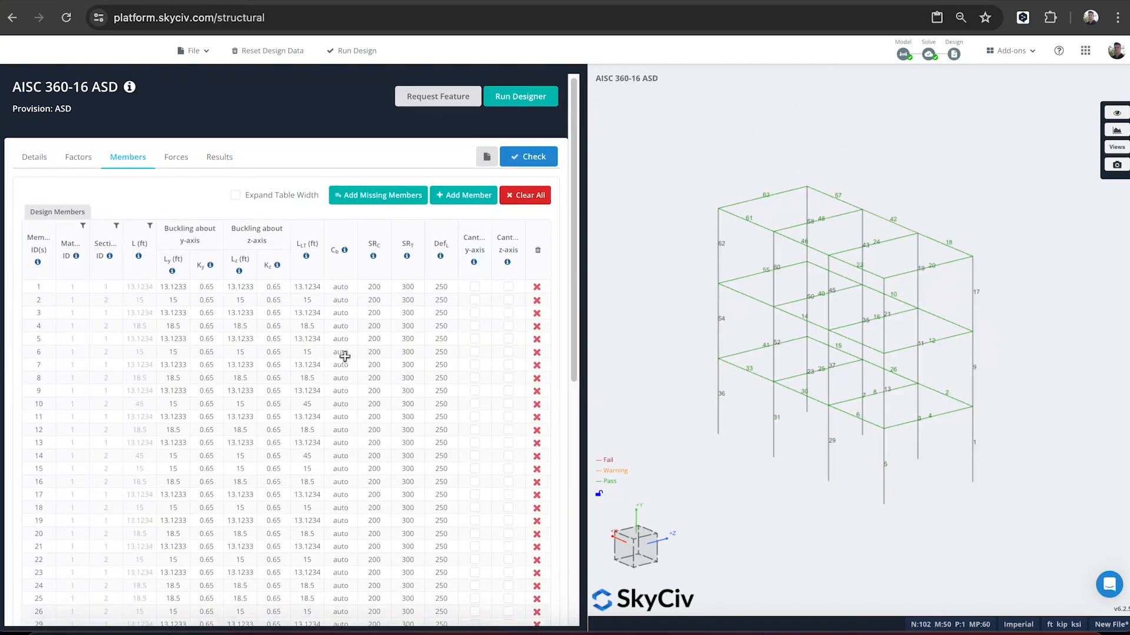
scroll(343, 284, "down", 7)
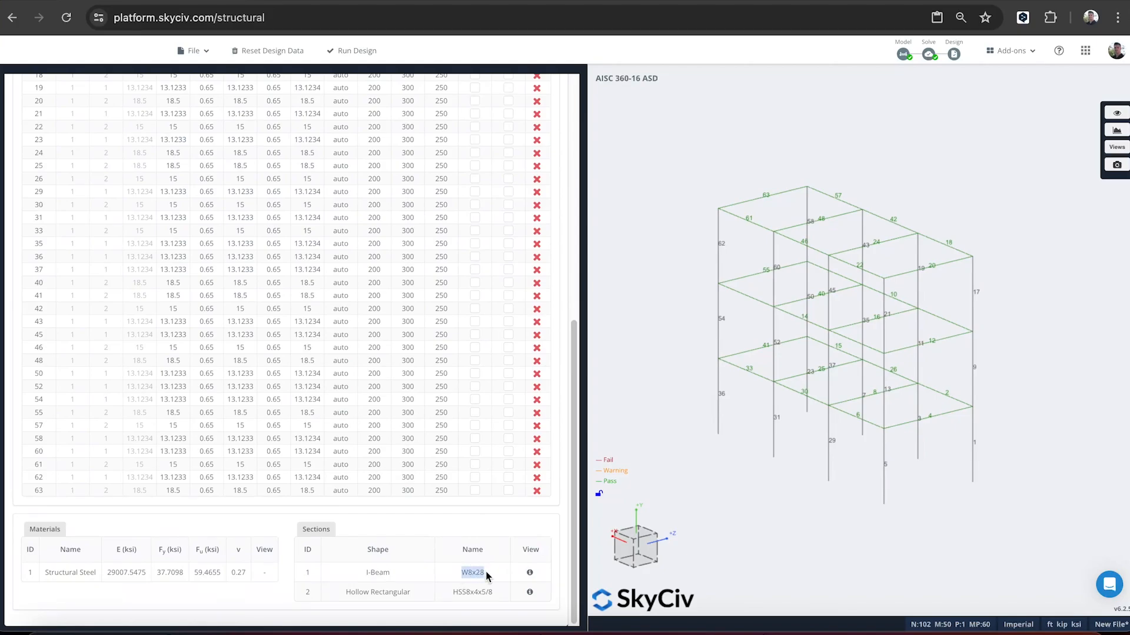
- Reopen the design results and examine the governing member design ratios in the table and on the frame
scroll(482, 465, "up", 8)
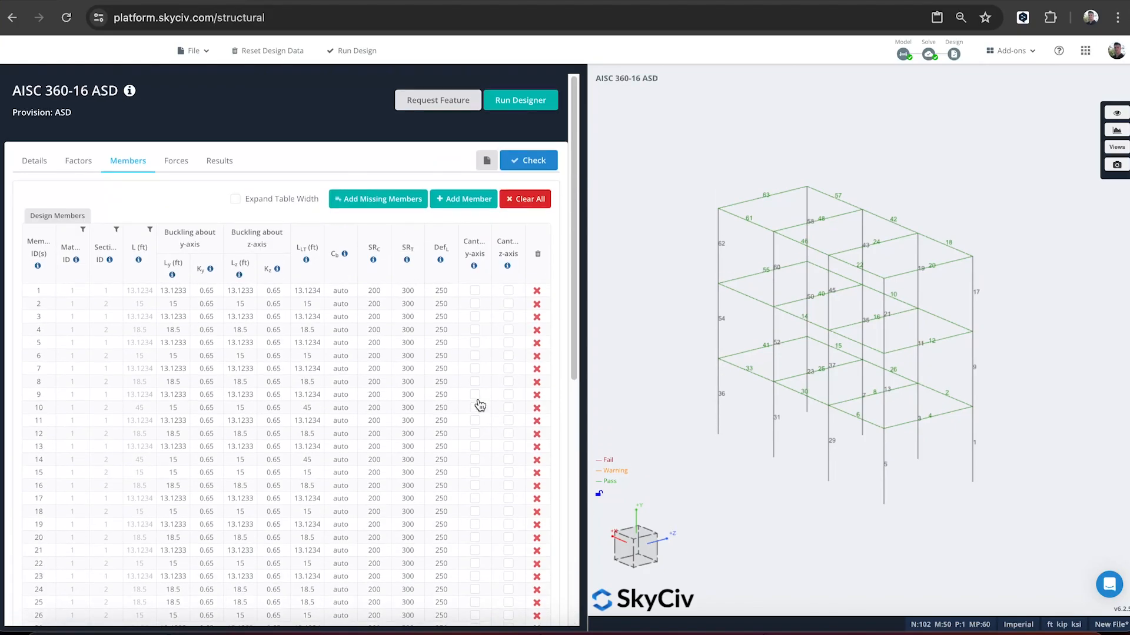
left_click(206, 161)
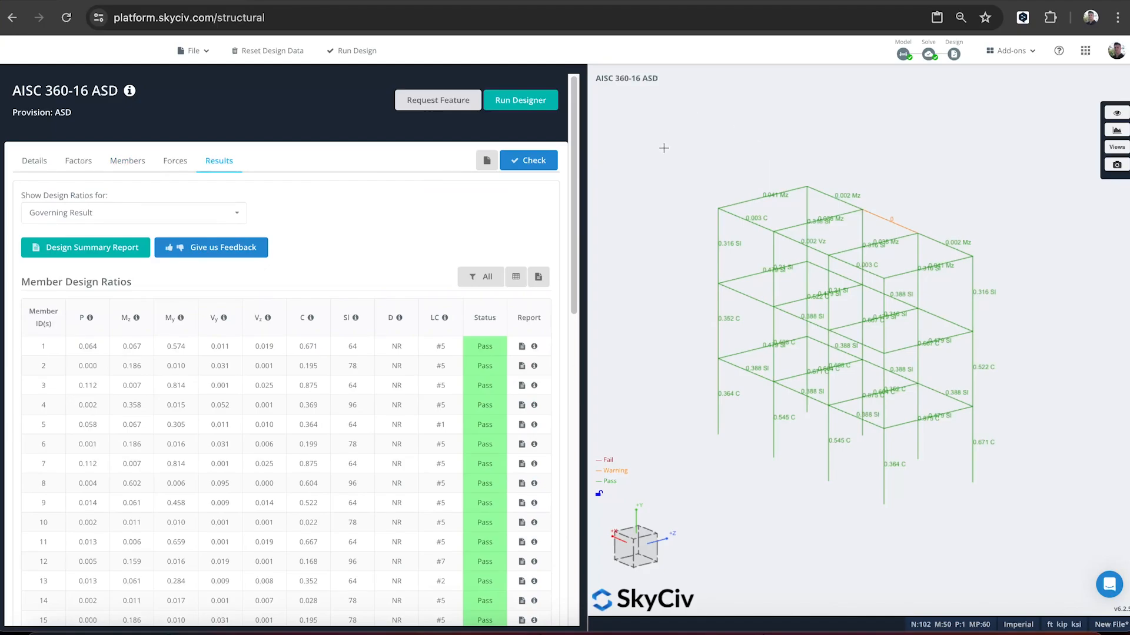
left_click_drag(664, 148, 672, 149)
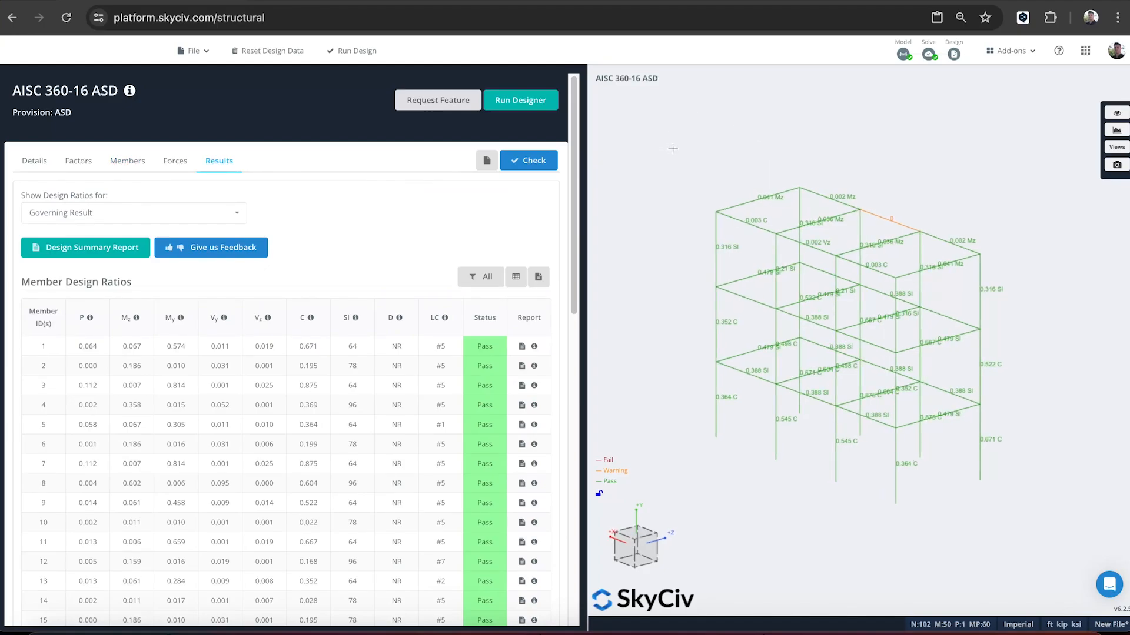
- Return to the model, keeping the design data, and save the file as Demo-2
left_click(903, 54)
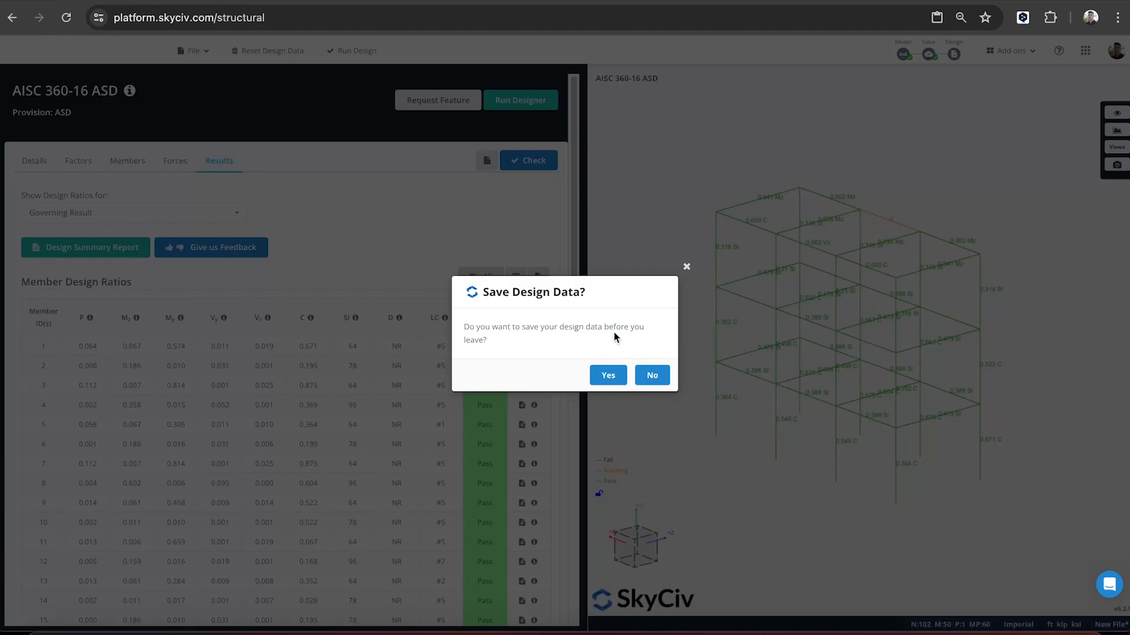
left_click(607, 375)
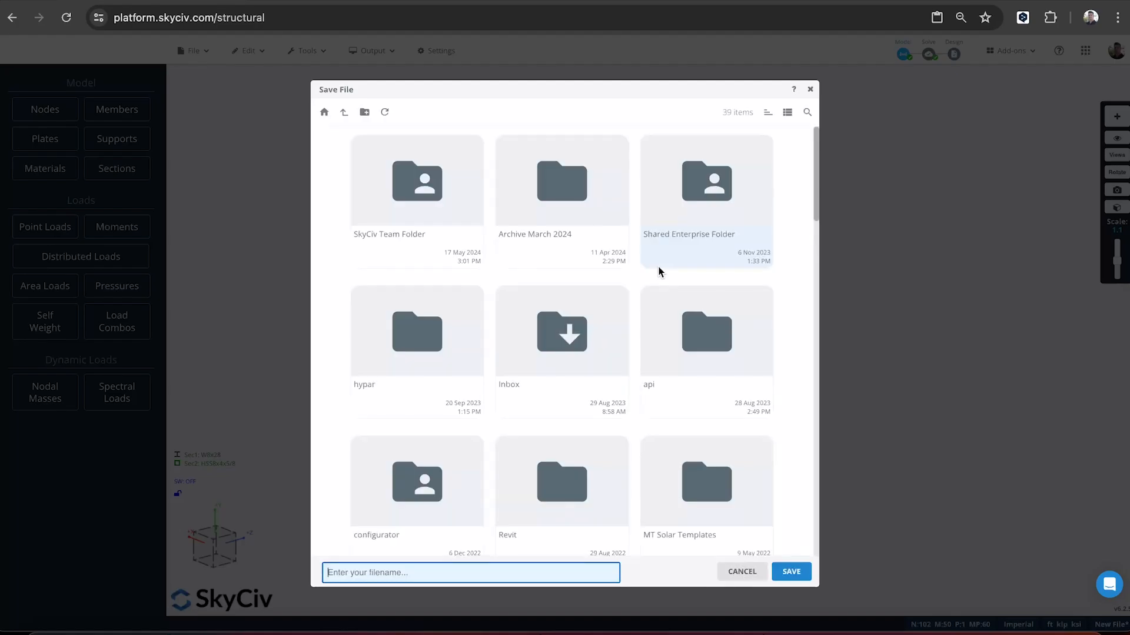
type("Demo-2")
key("Return")
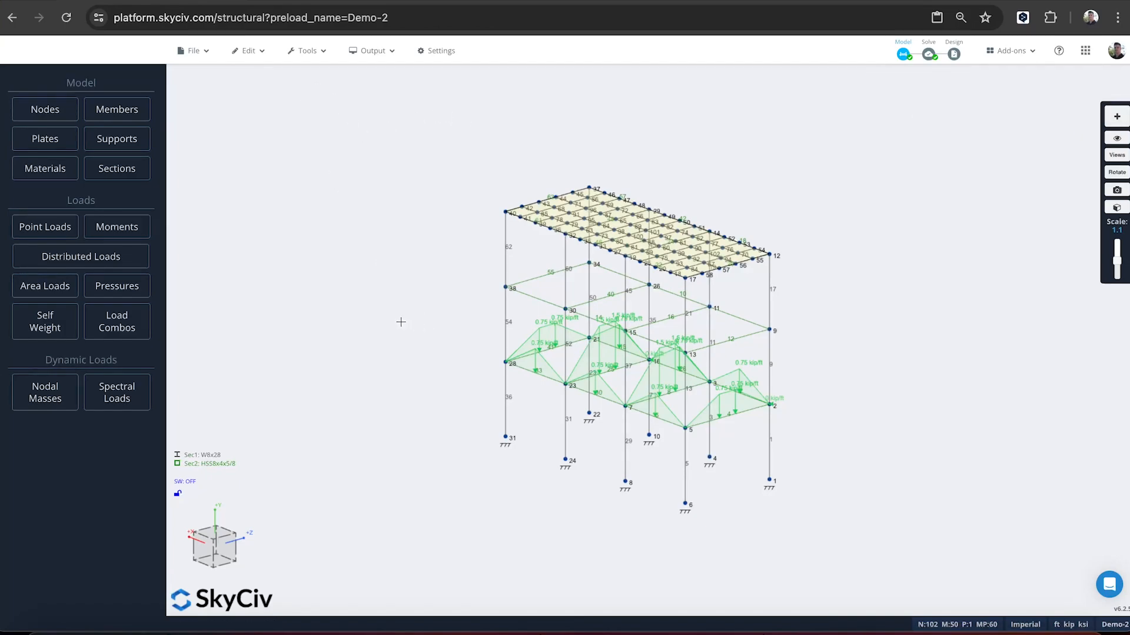
- Delete the four transverse beams at the second level of the frame (members 12, 16, 40 and 55)
right_click_drag(325, 282, 474, 300)
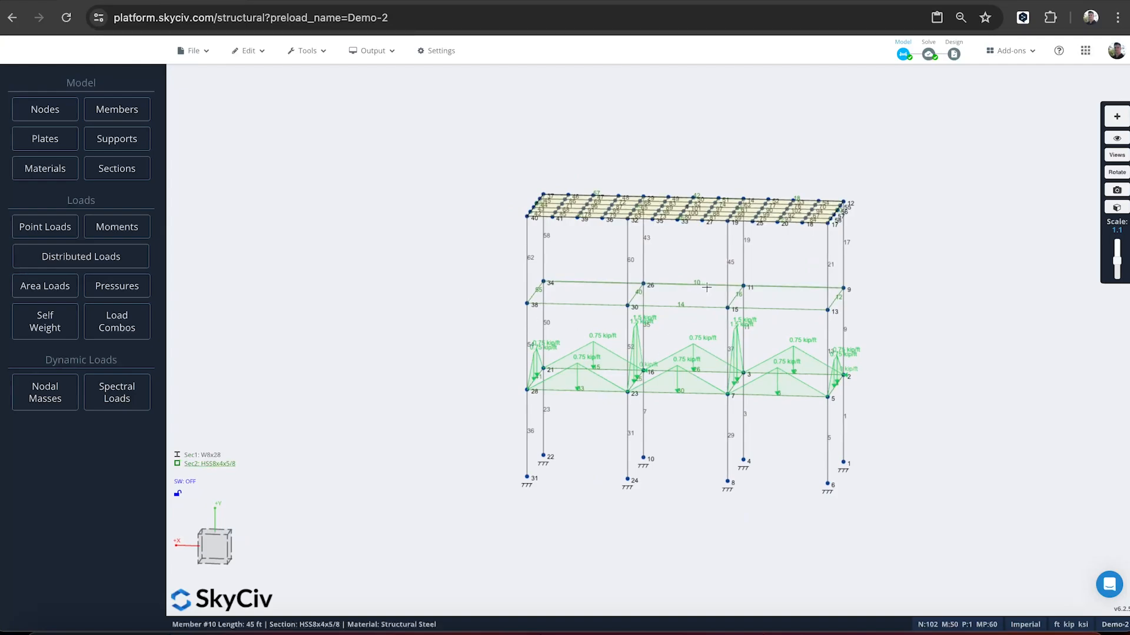
right_click_drag(865, 315, 699, 297)
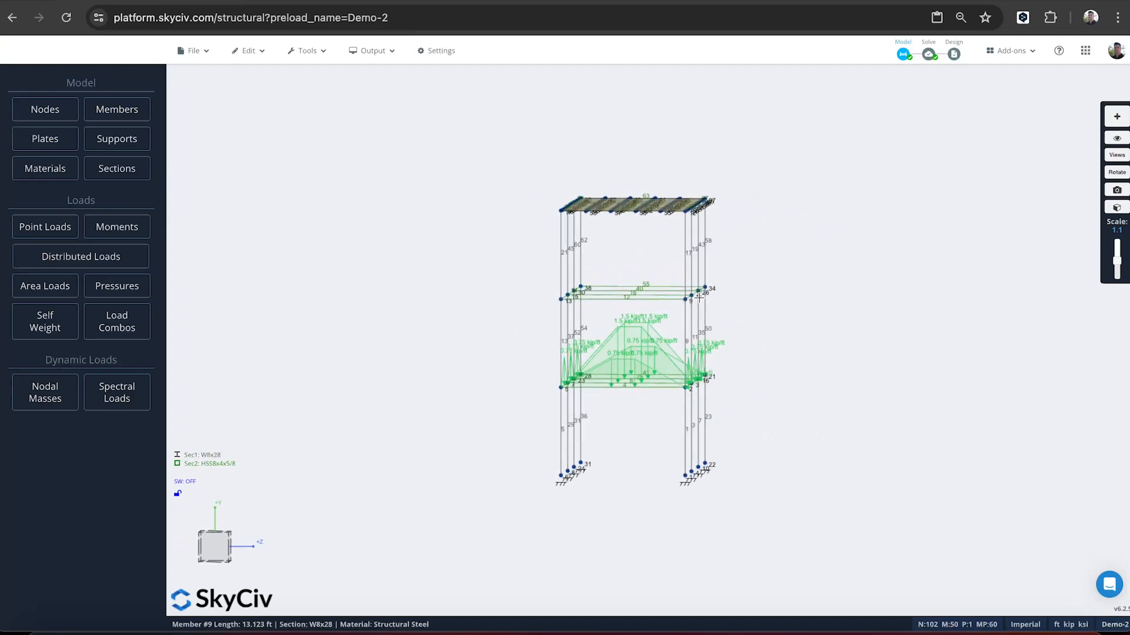
key("Delete")
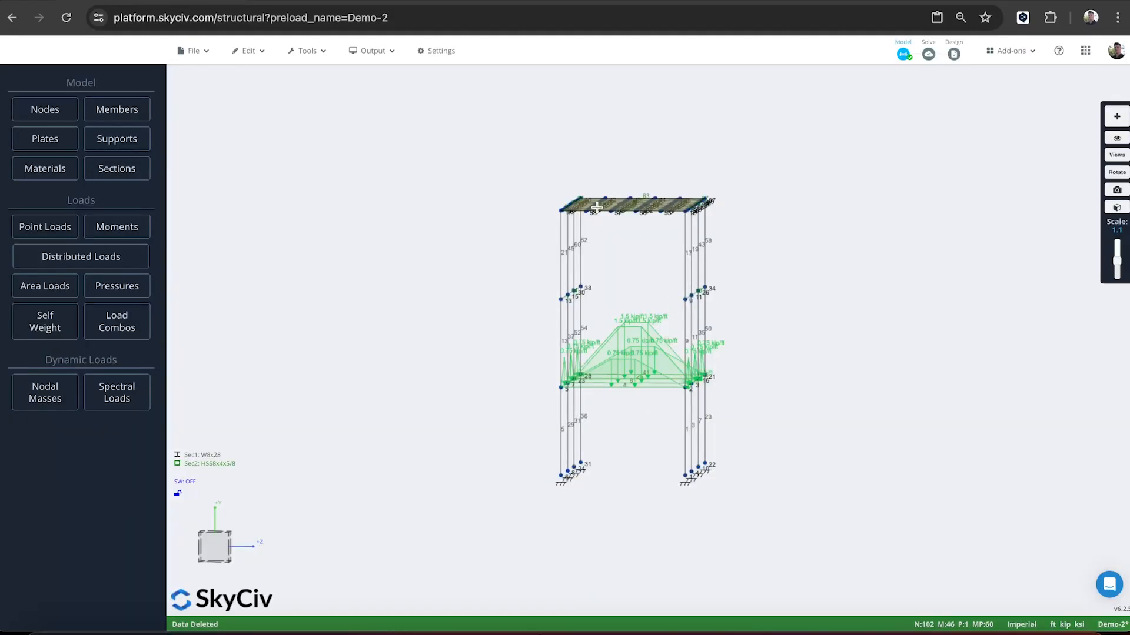
- Save the model with the four second-level beams removed and dismiss the notice about the invalid design member
left_click(191, 50)
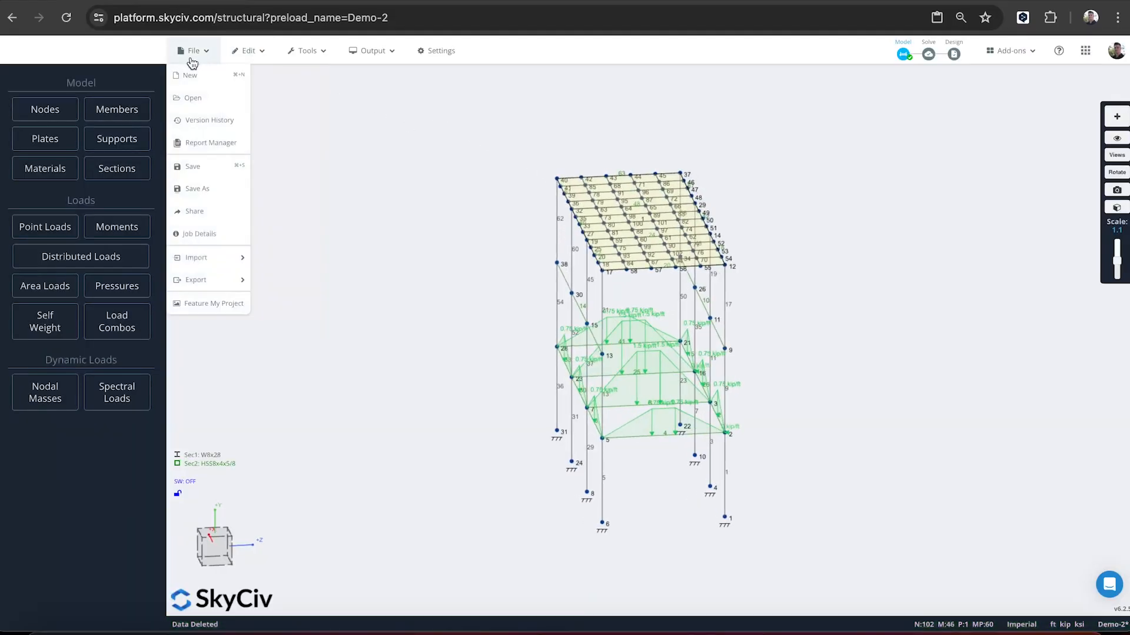
left_click(225, 167)
left_click(648, 404)
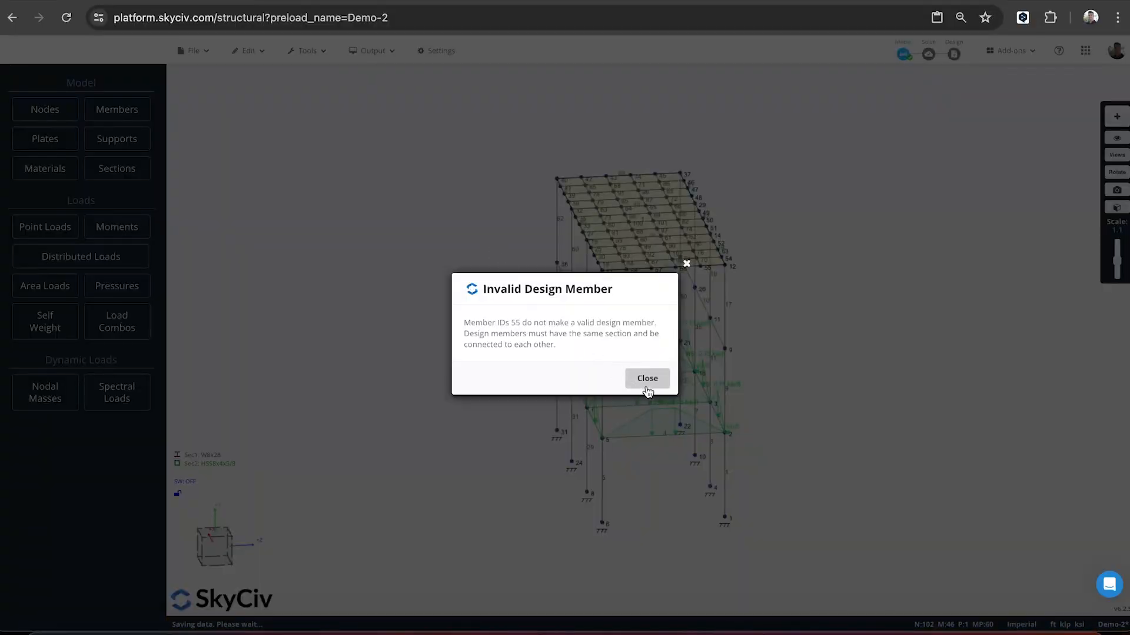
left_click(860, 245)
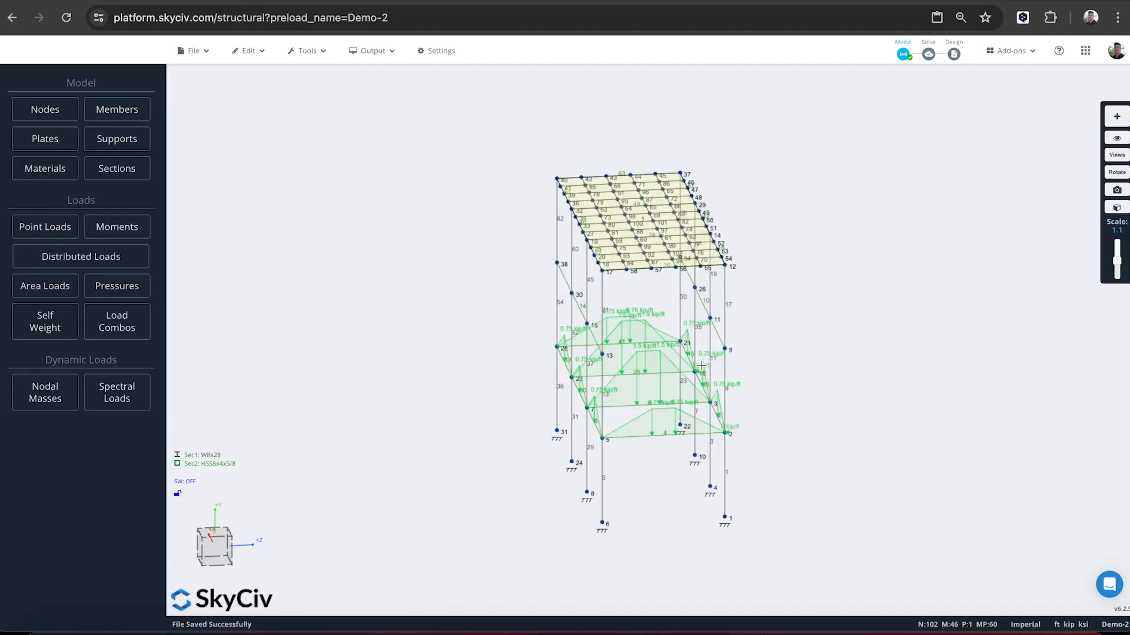
- Open the version history, review the changes in the two saved versions and restore the one from 8 Jul 2024, 1:54 PM
left_click_drag(701, 366, 461, 288)
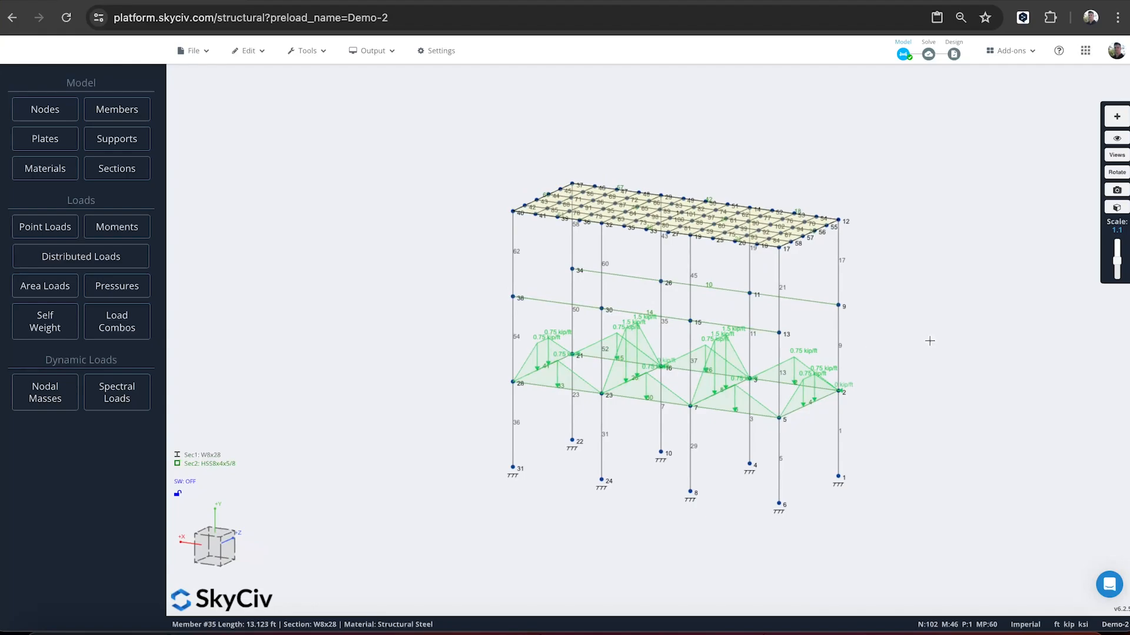
left_click(193, 50)
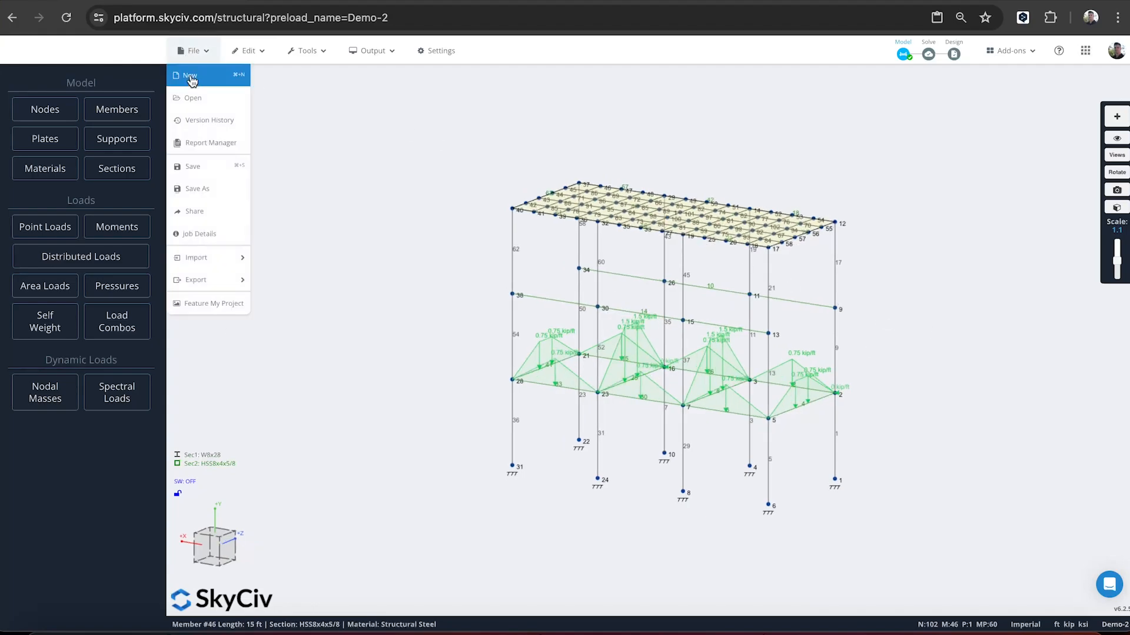
left_click(198, 123)
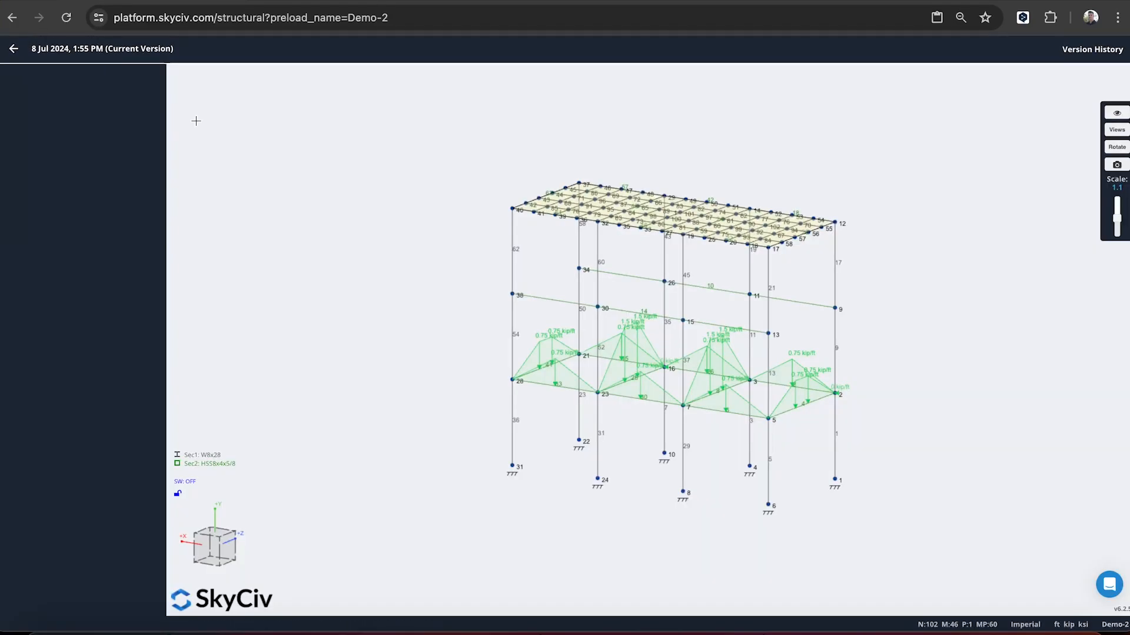
left_click(78, 106)
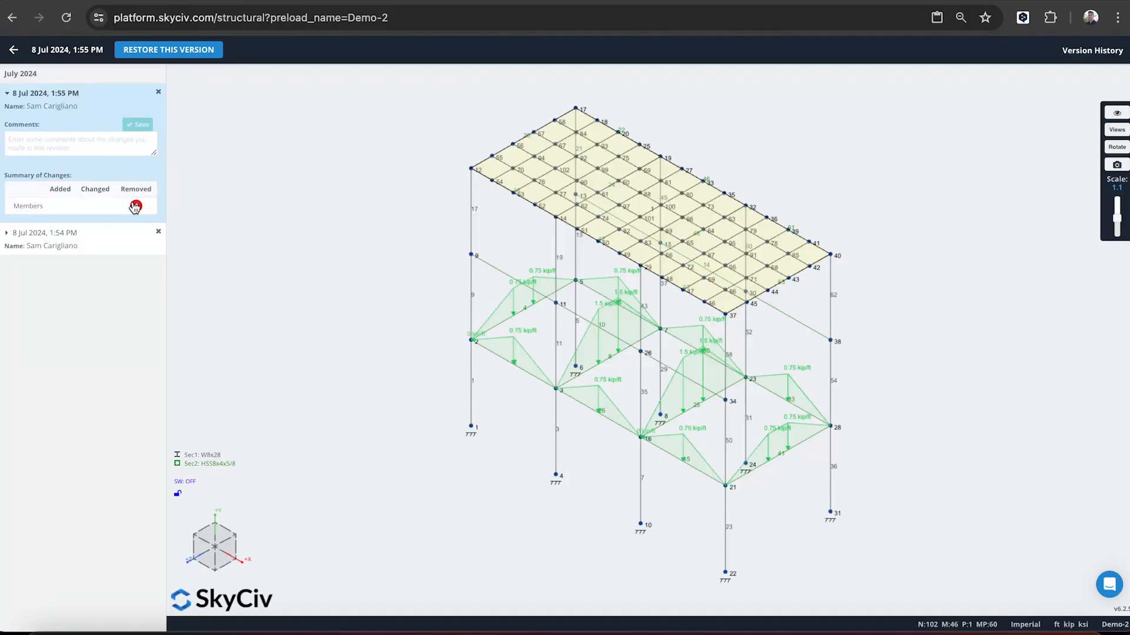
mouse_move(136, 207)
left_click(67, 246)
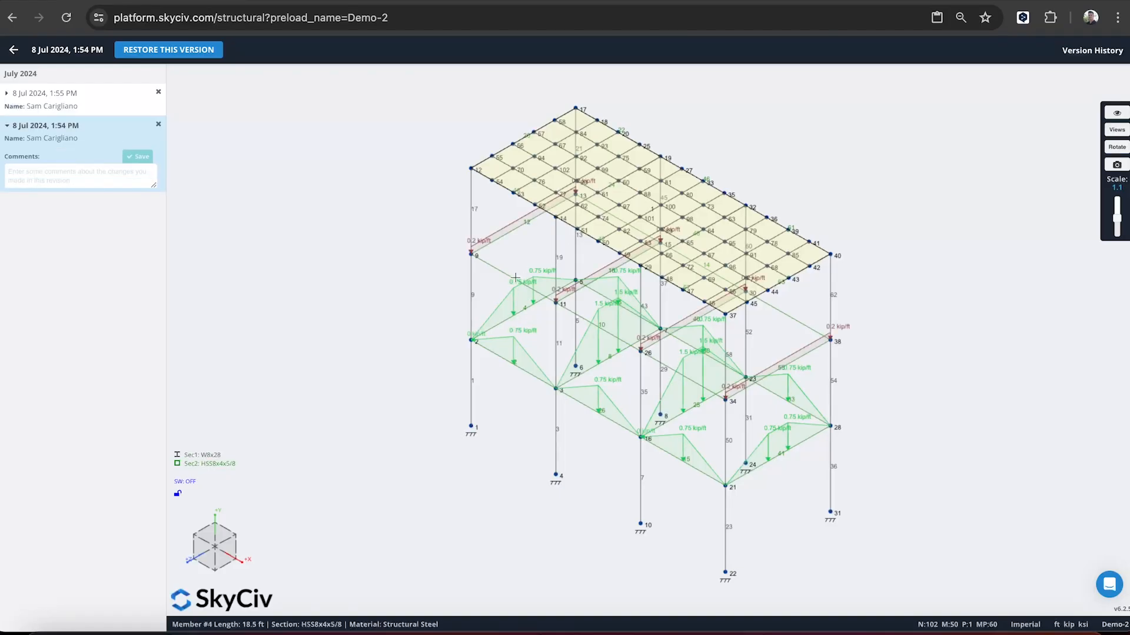
left_click(168, 50)
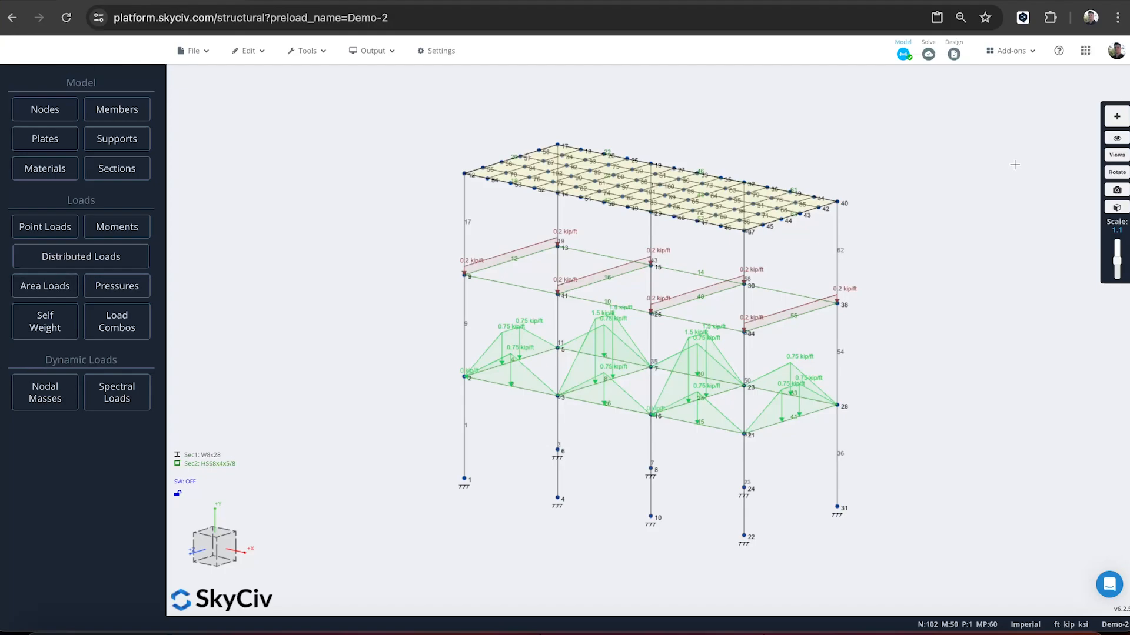
- Open the support chat, look at the message list and the new message form, and close the chat
mouse_move(208, 55)
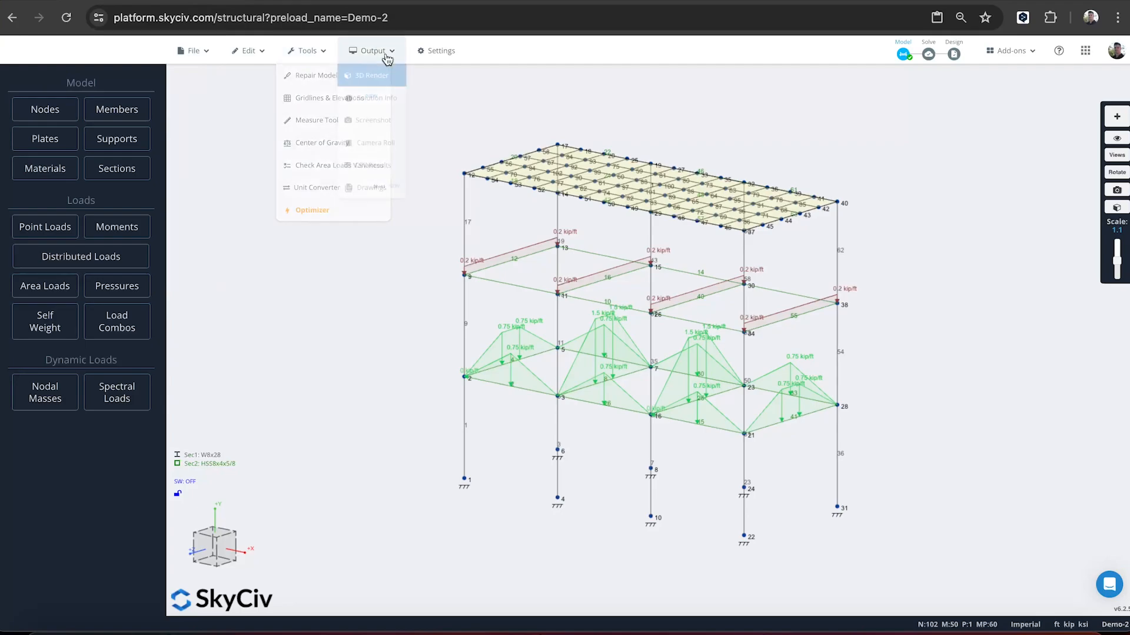
left_click(1110, 587)
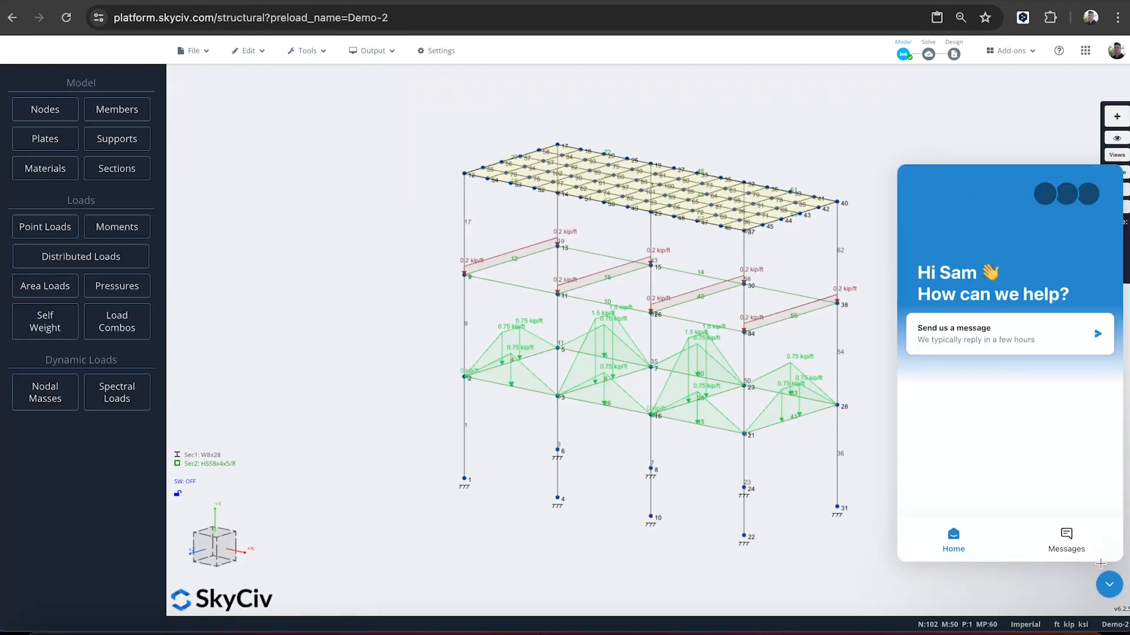
left_click(1081, 541)
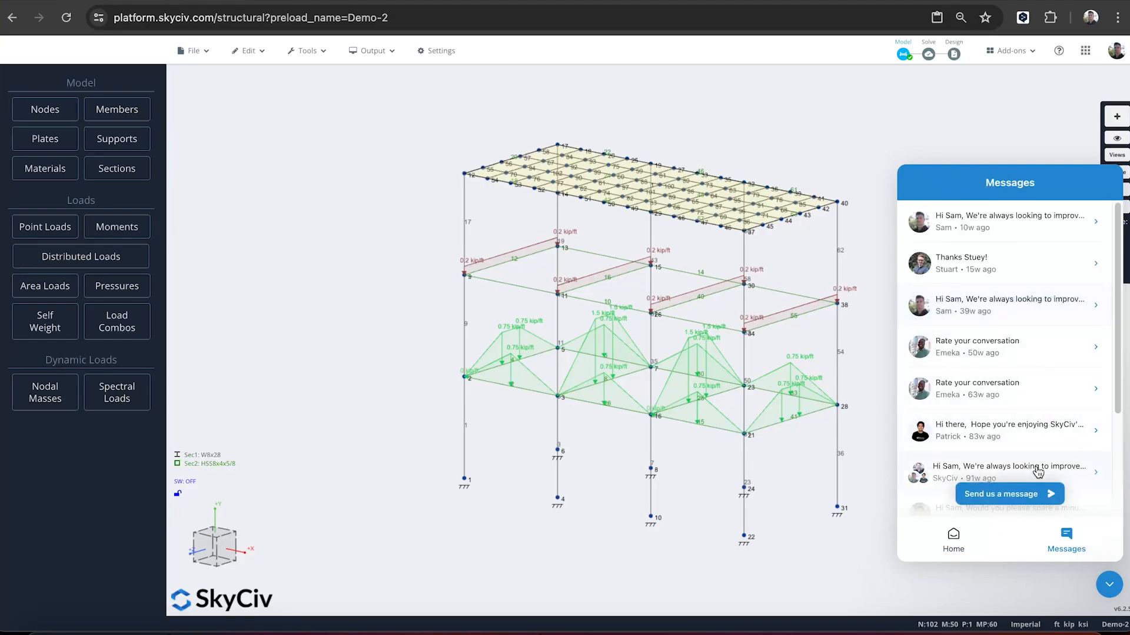
left_click(1029, 494)
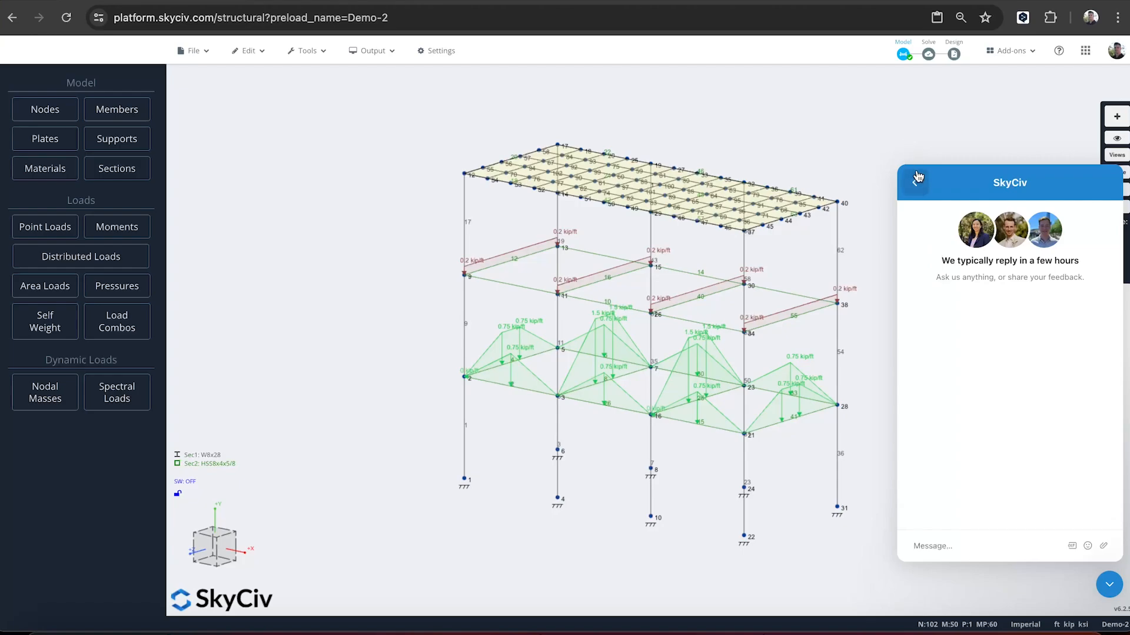
left_click(1109, 584)
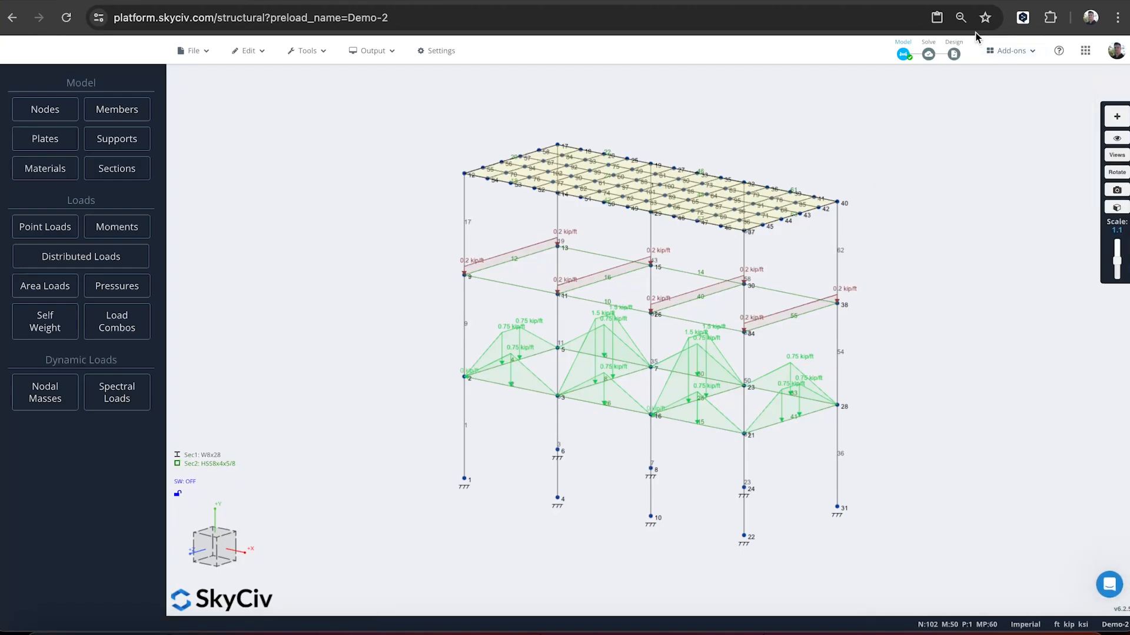
- Open the member input form, read through its Members documentation page and close the documentation
left_click(127, 110)
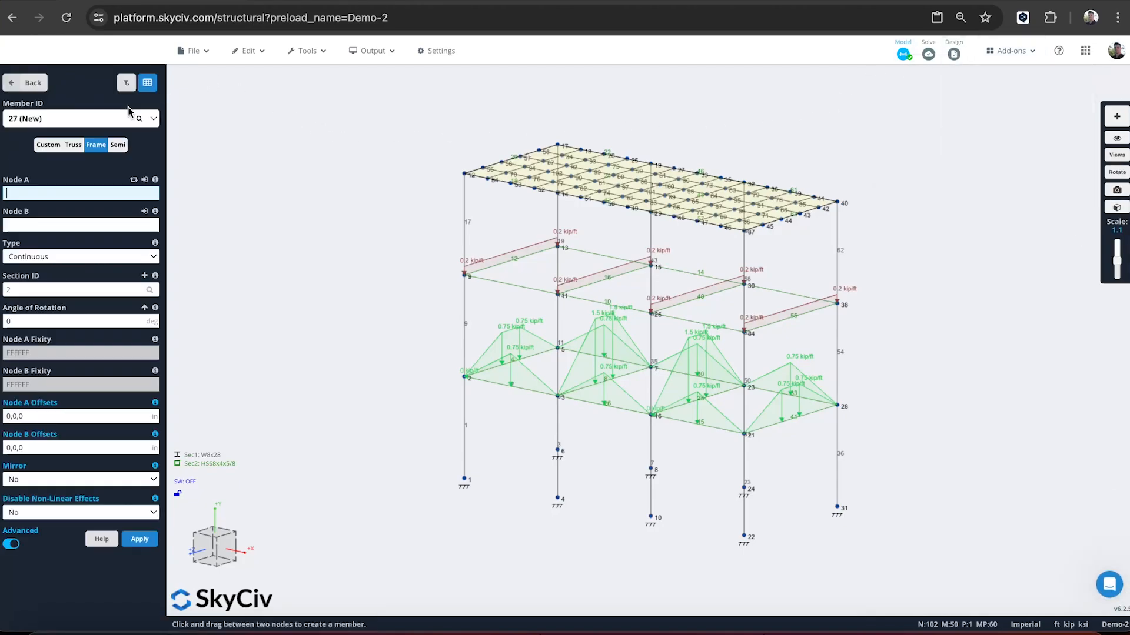
left_click(156, 182)
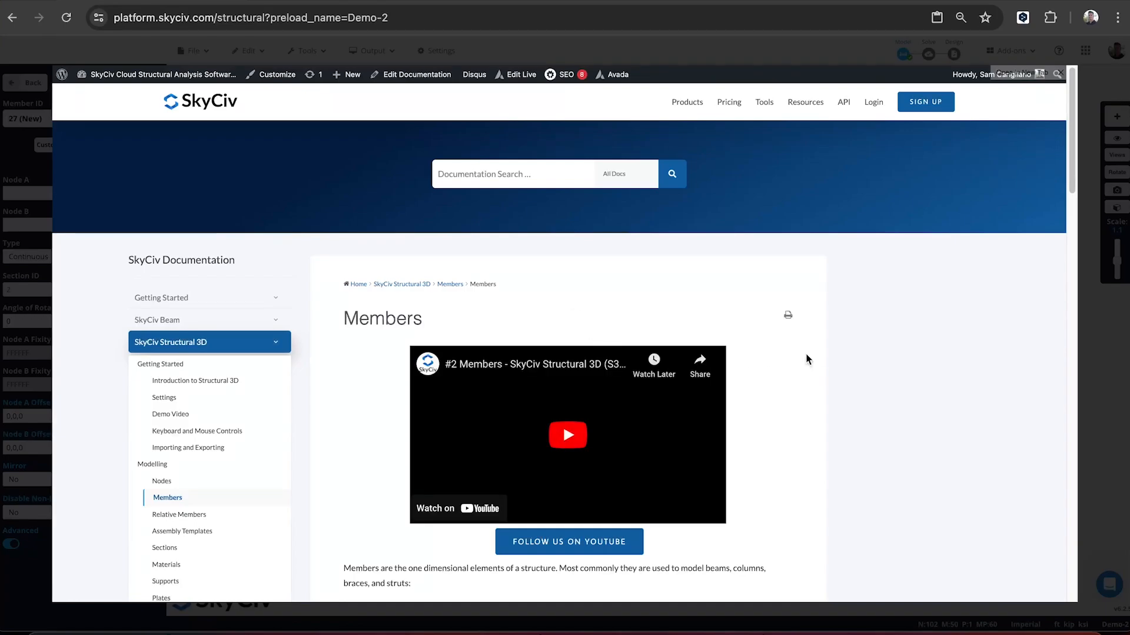
scroll(701, 360, "down", 1)
scroll(798, 337, "down", 4)
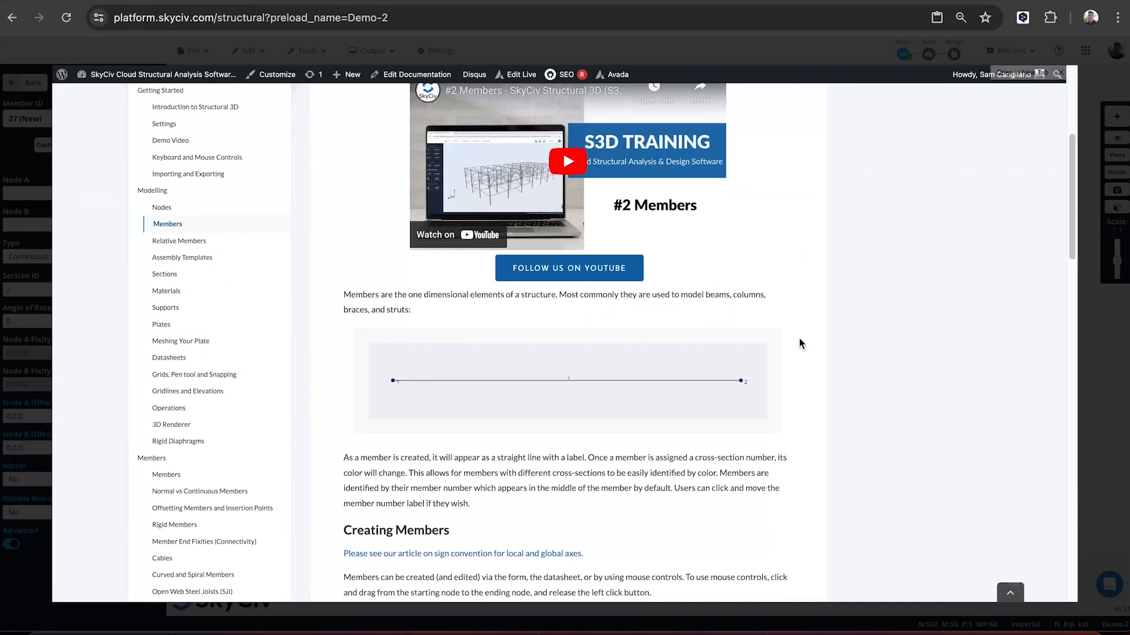
scroll(594, 395, "down", 10)
scroll(562, 273, "down", 1)
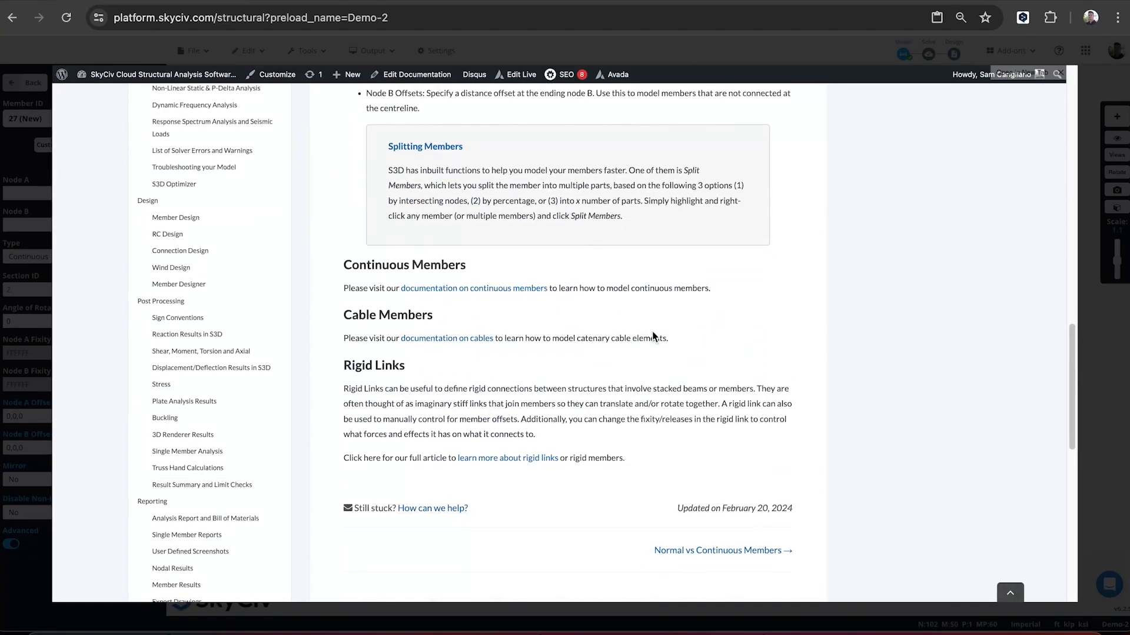
scroll(670, 344, "up", 6)
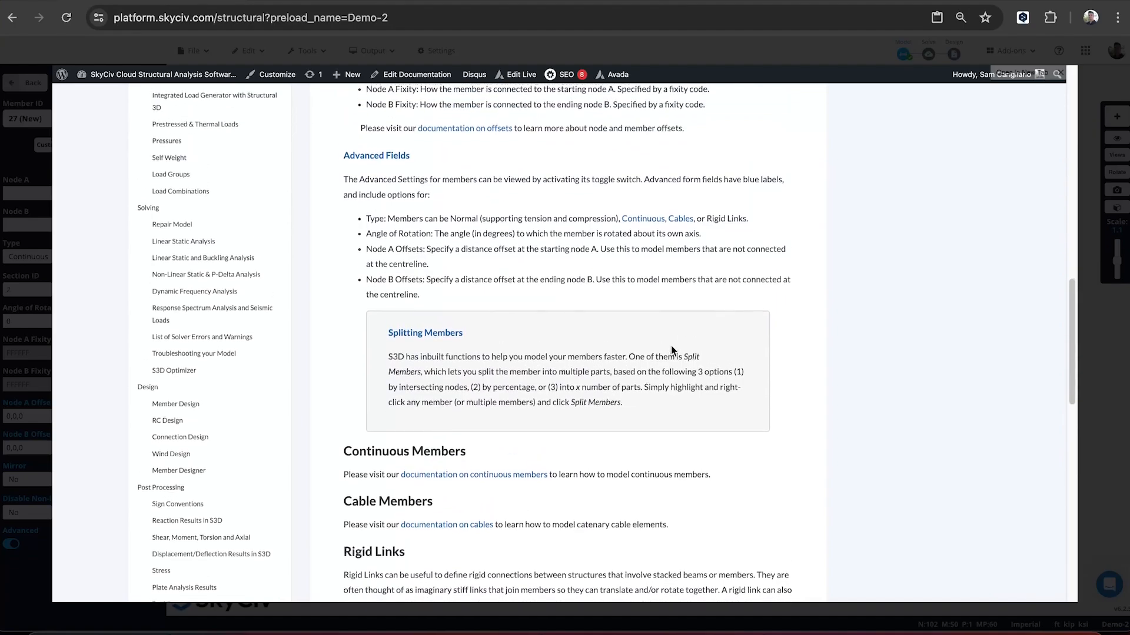
scroll(671, 345, "up", 12)
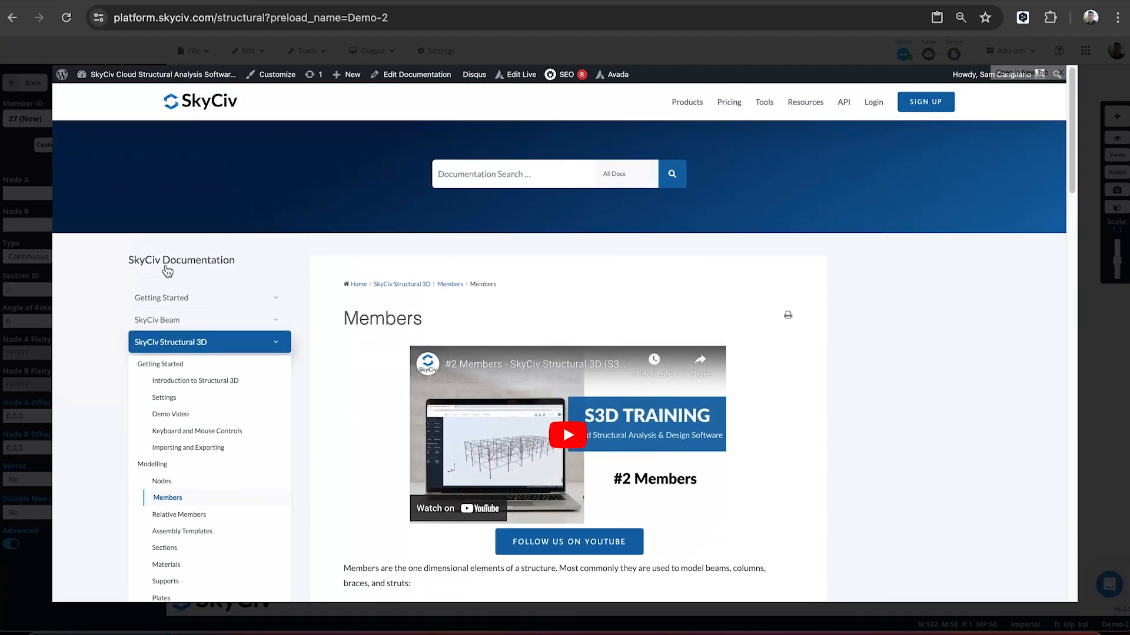
left_click(37, 245)
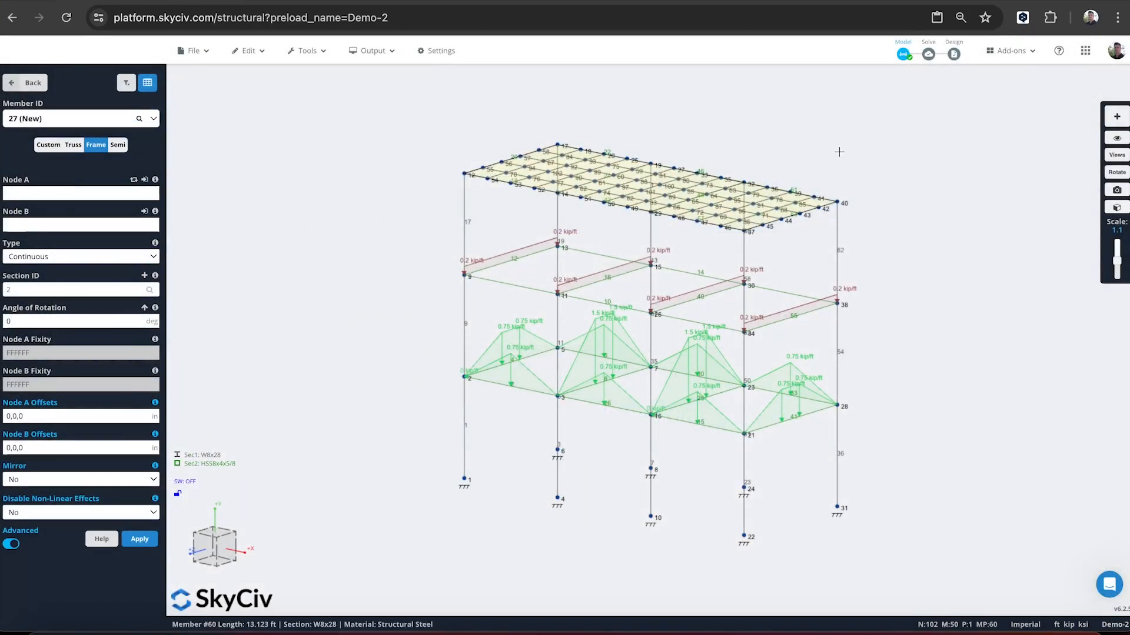
- Review the S3D Shortcuts & Tips overview and close it
left_click(1059, 51)
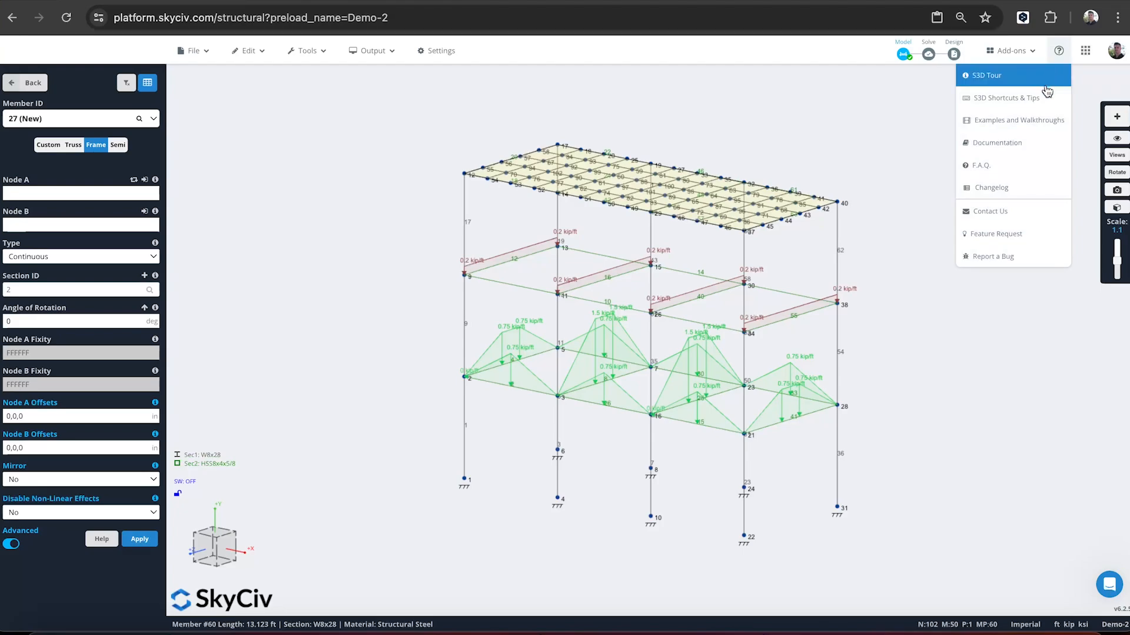
left_click(1020, 100)
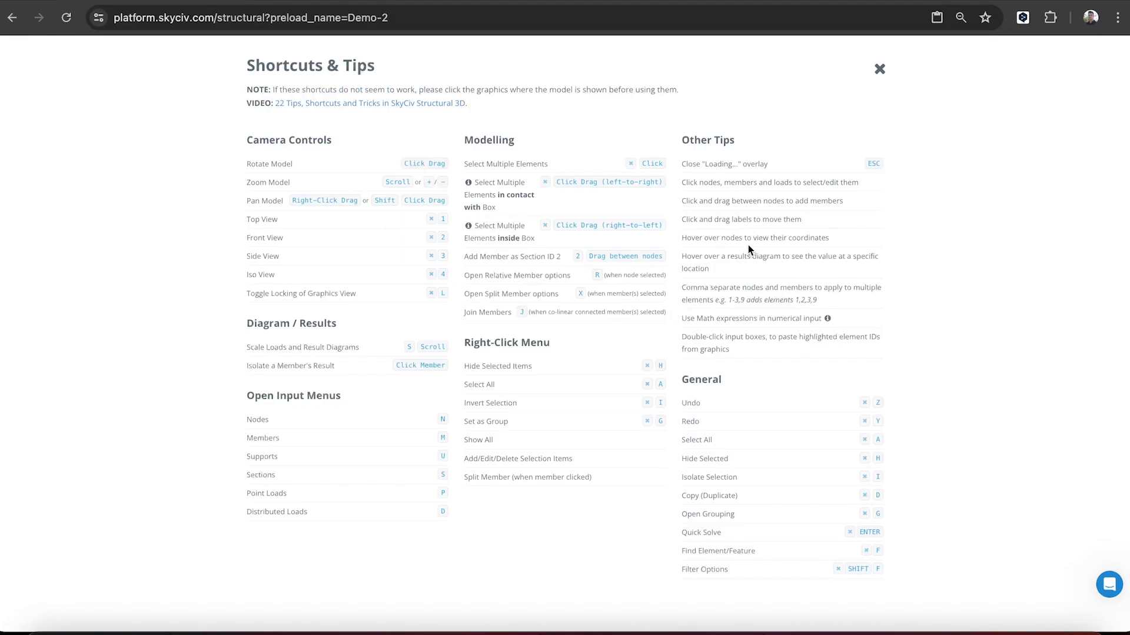
left_click(879, 69)
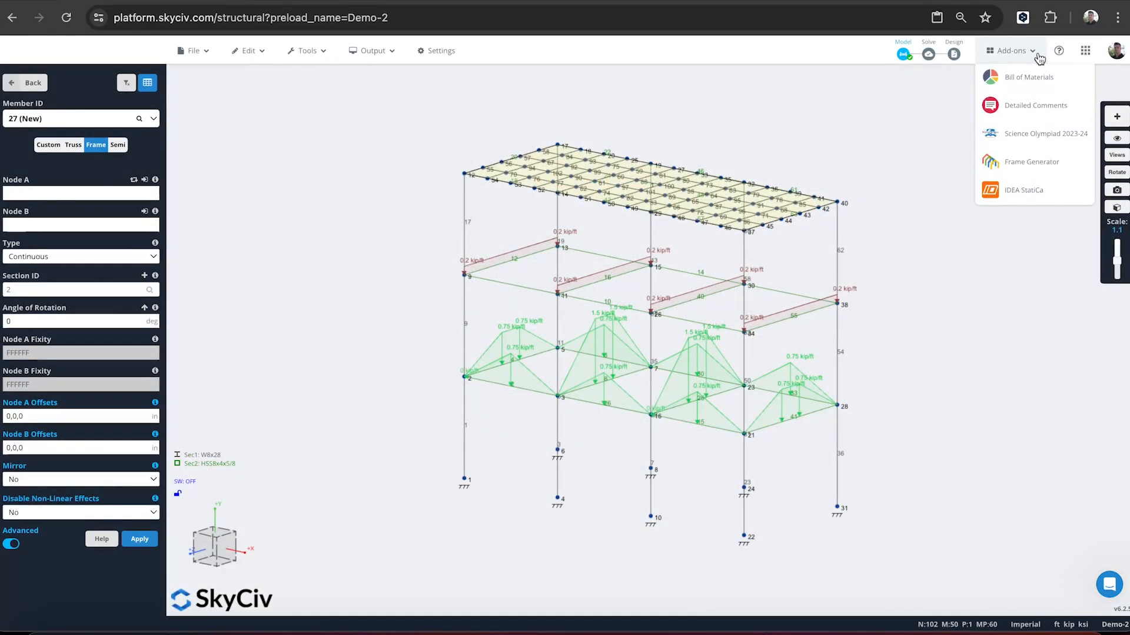
- Browse the Examples and Walkthroughs, read through the cold-formed steel model tutorial and close it
mouse_move(1055, 56)
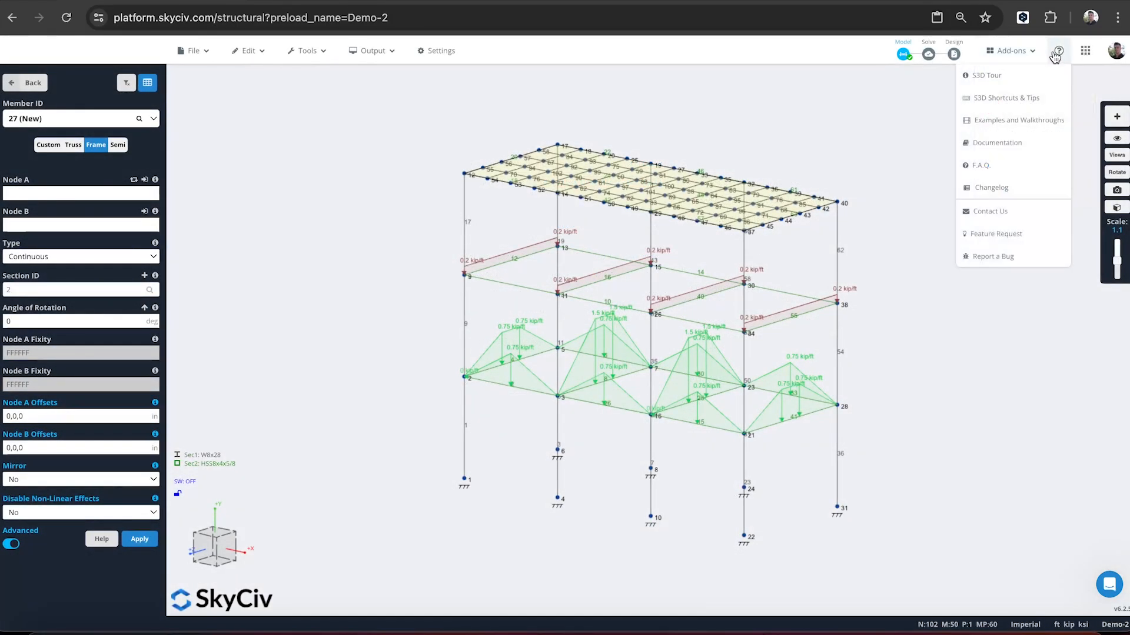
left_click(1035, 125)
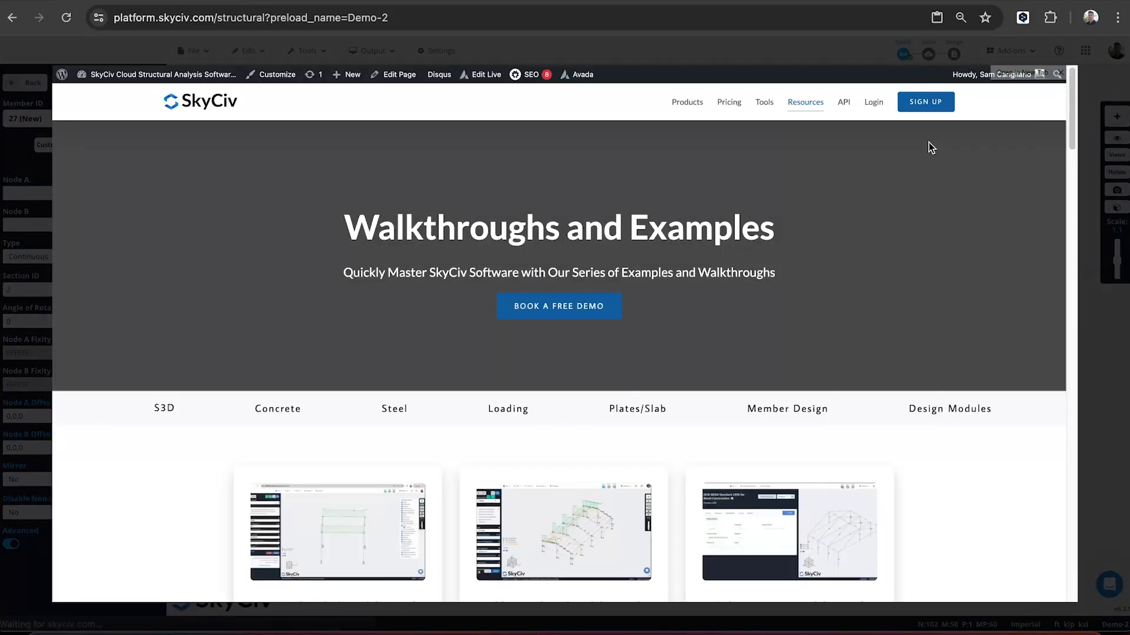
scroll(874, 305, "down", 4)
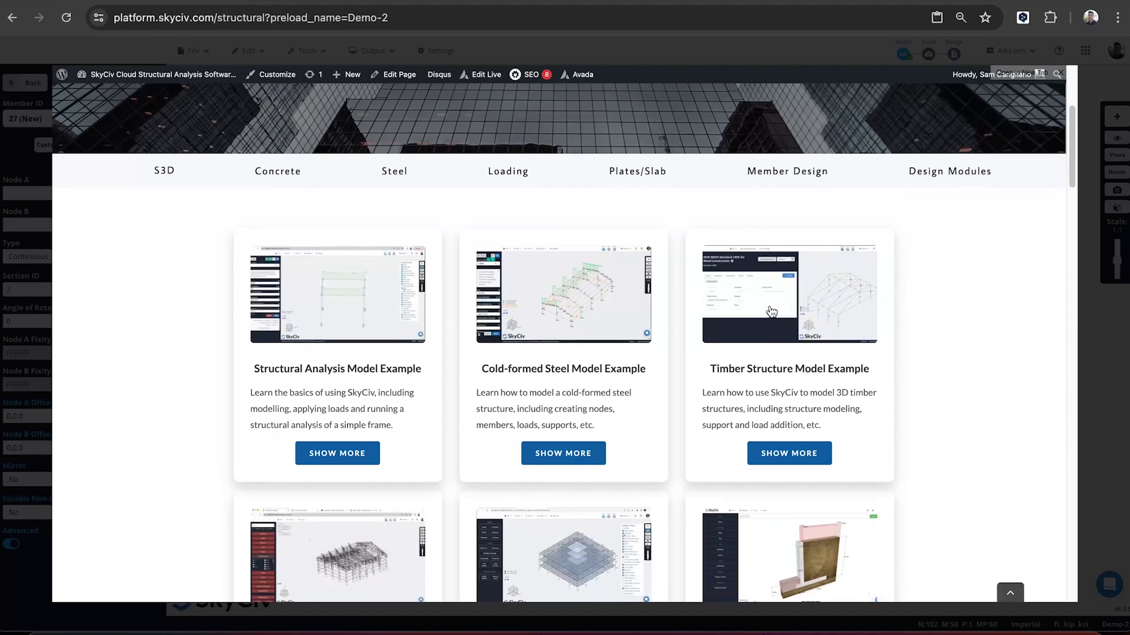
left_click(559, 305)
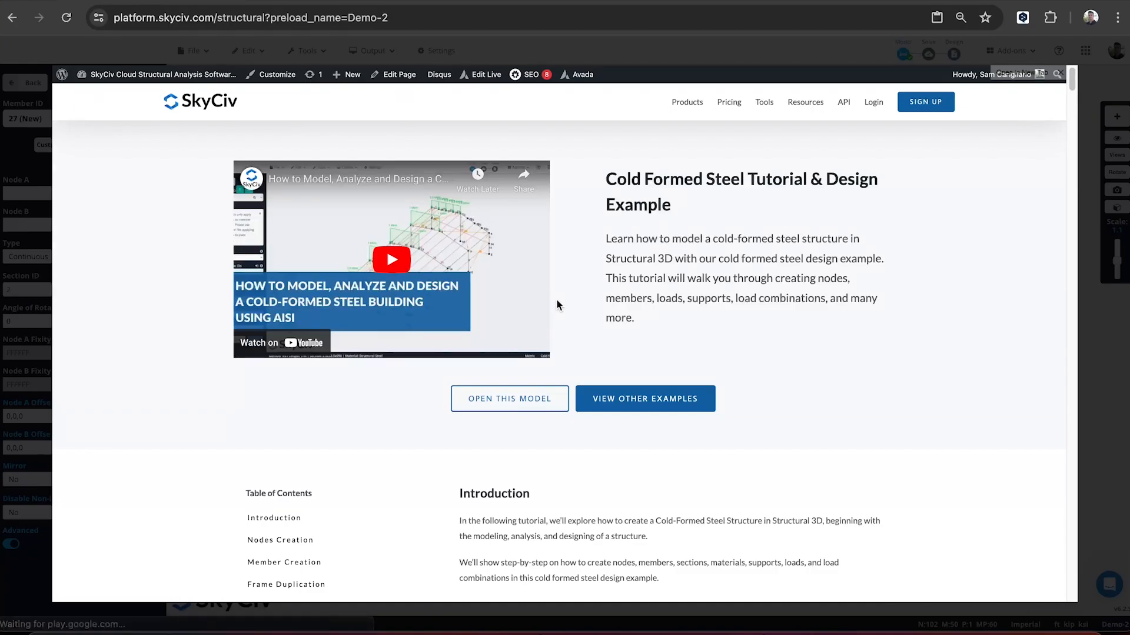
scroll(674, 292, "down", 20)
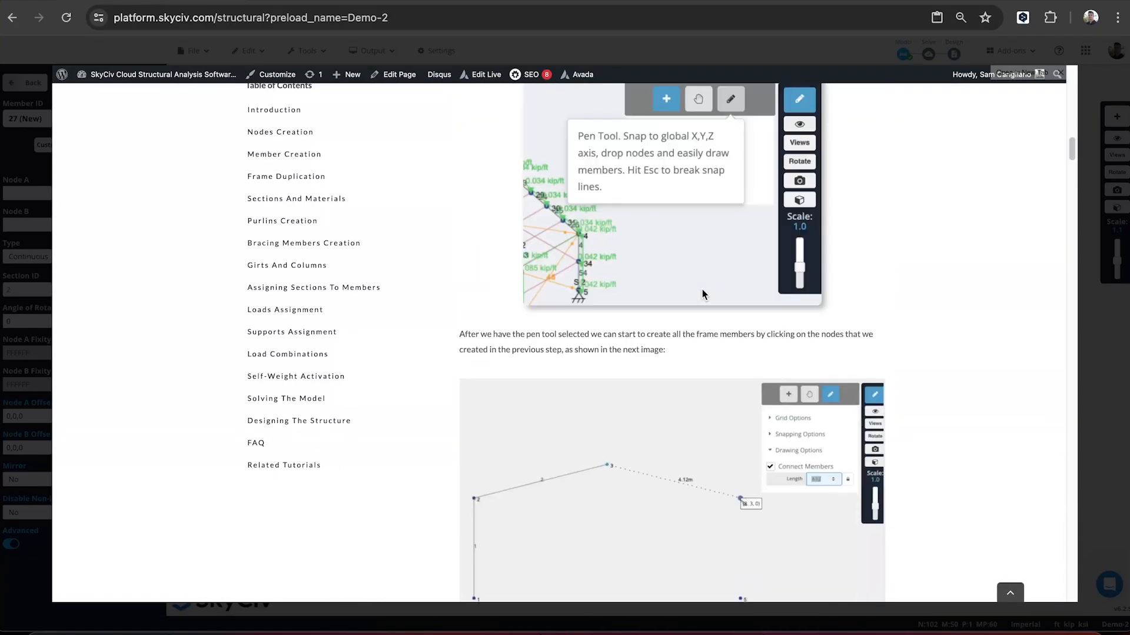
scroll(706, 300, "up", 20)
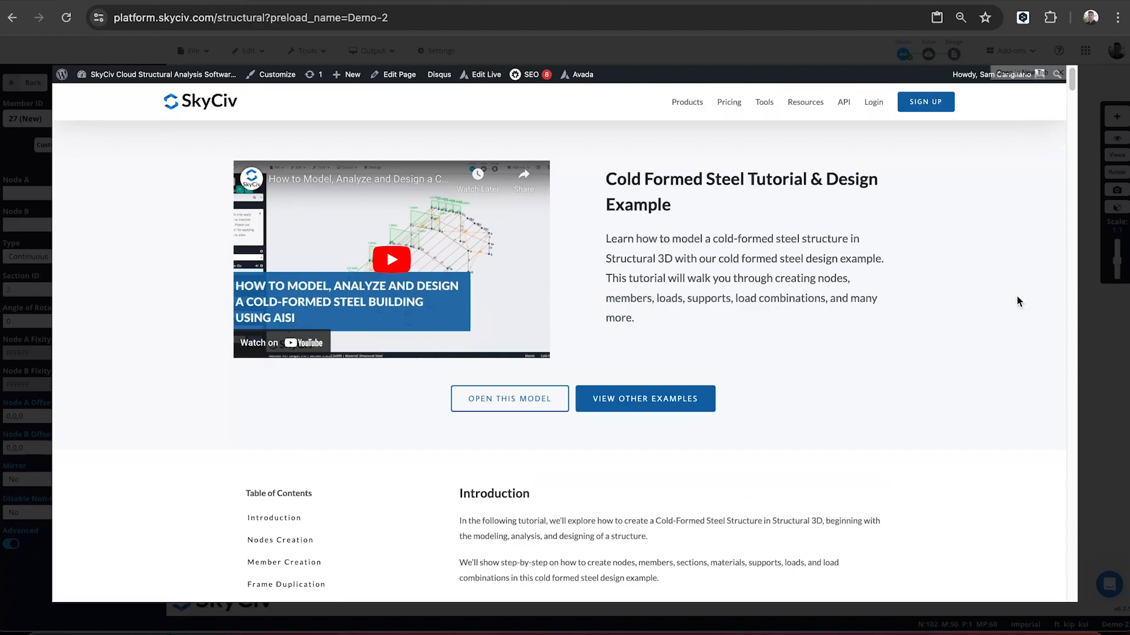
left_click(1097, 345)
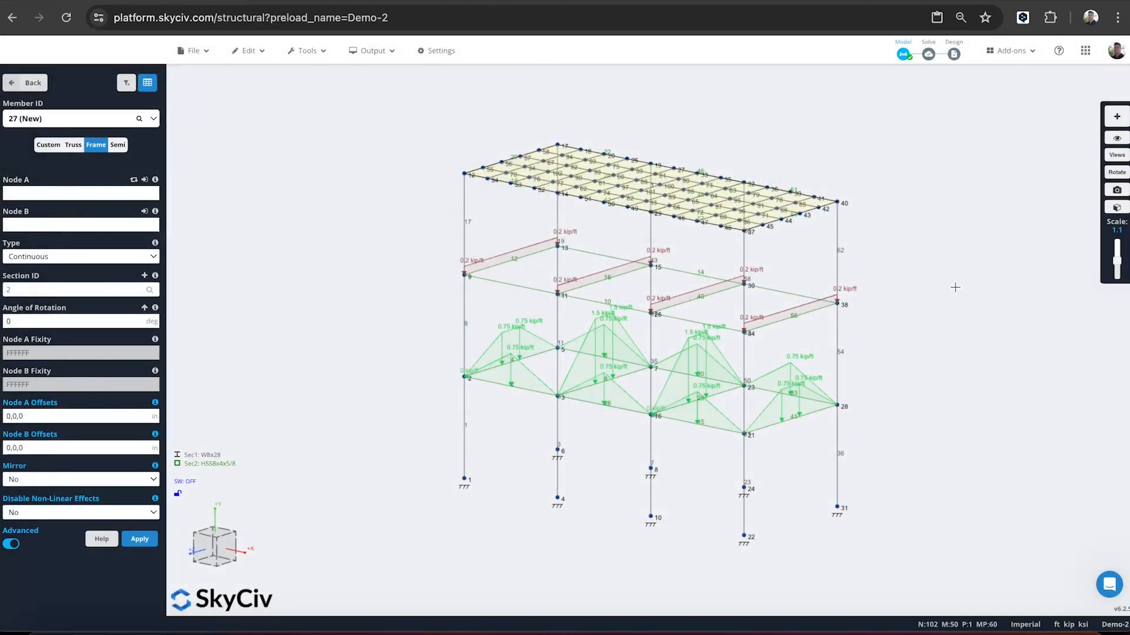